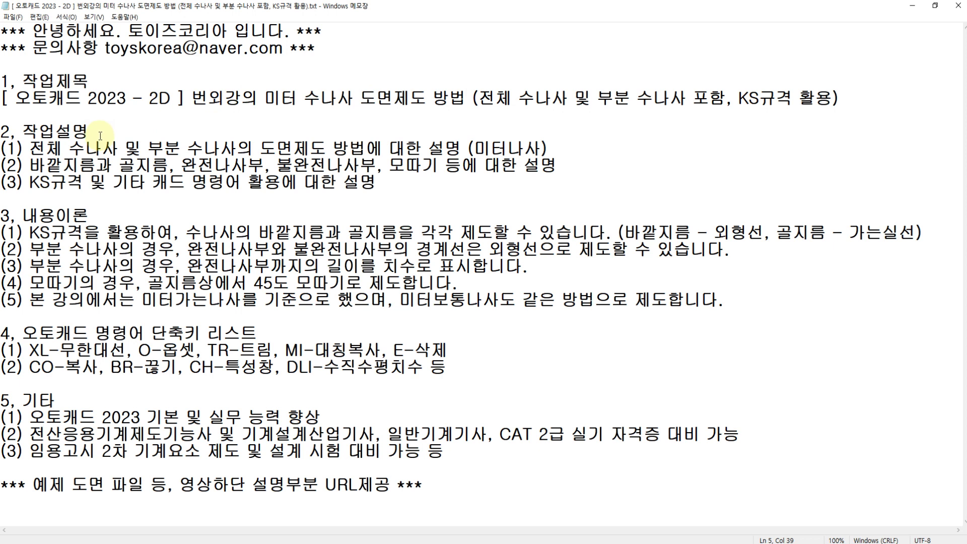
# Step: Read the lecture notes on the work description, fine and coarse metric threads, and the KS line types for major and minor diameters
pyautogui.click(64, 152)
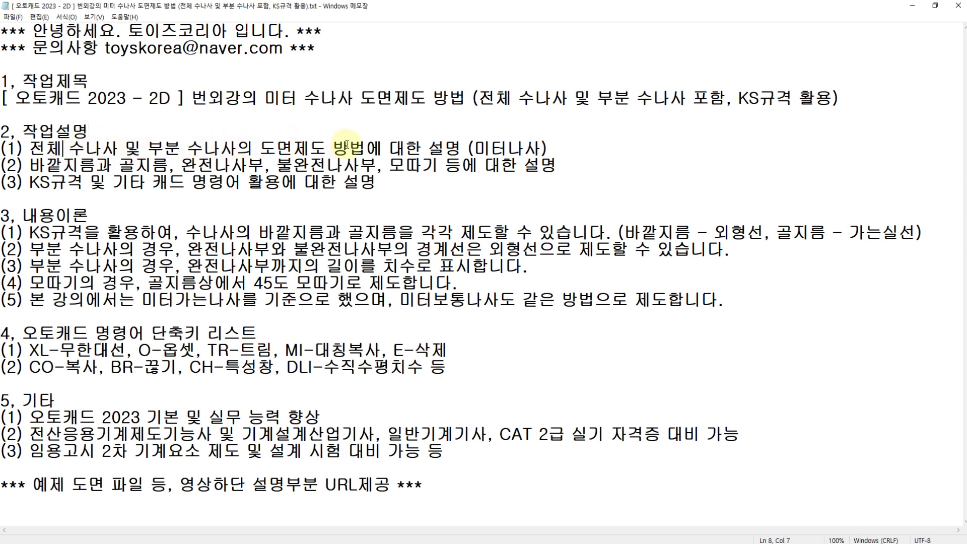
pyautogui.click(107, 165)
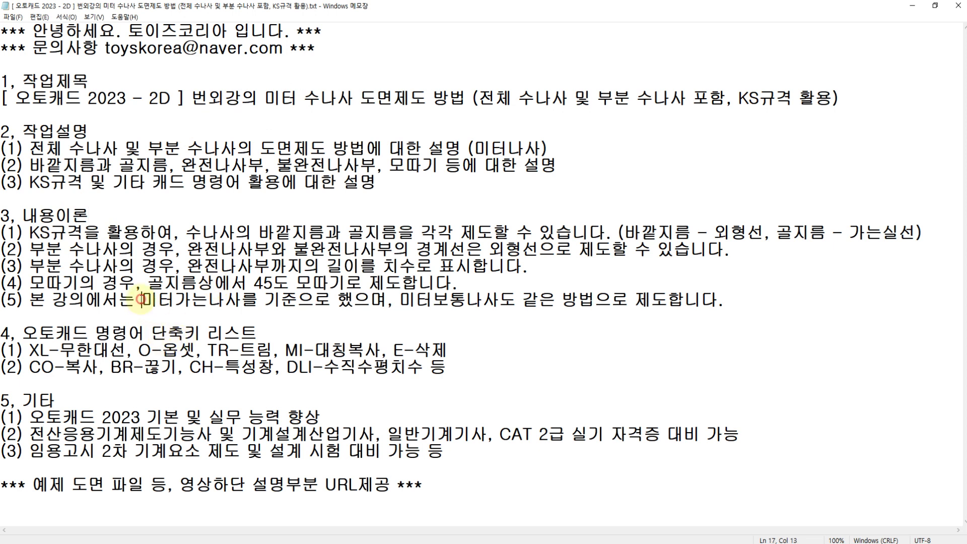
pyautogui.moveTo(141, 300); pyautogui.dragTo(243, 300)
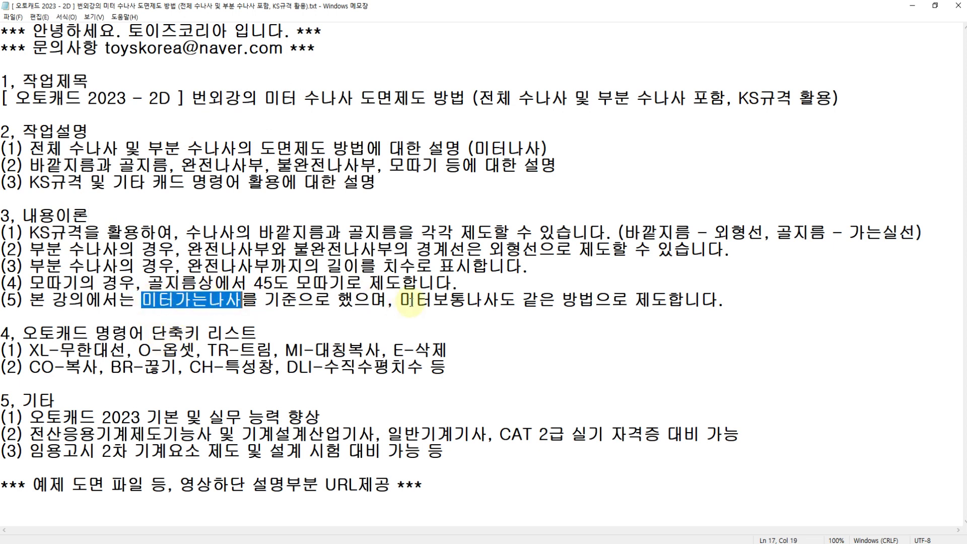
pyautogui.moveTo(401, 301); pyautogui.dragTo(500, 301)
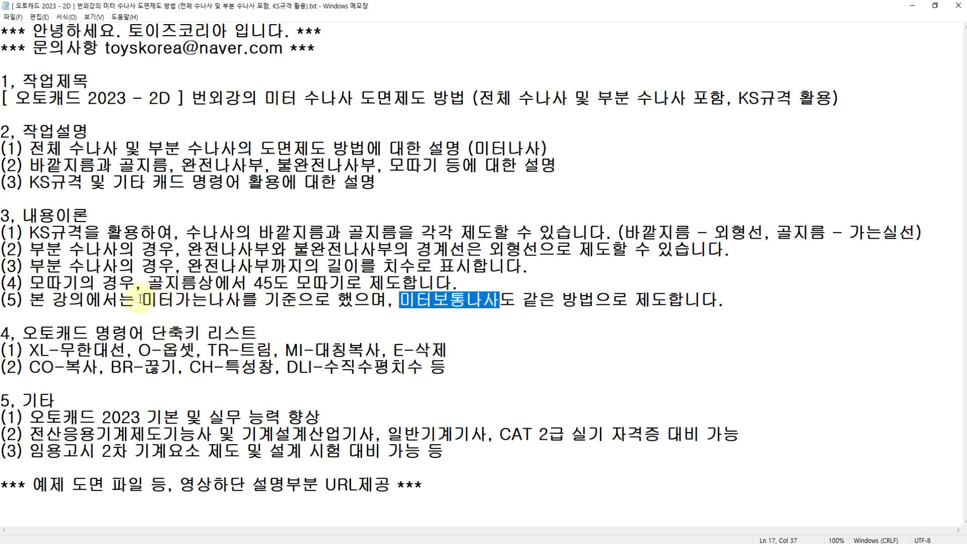
pyautogui.moveTo(140, 300); pyautogui.dragTo(238, 302)
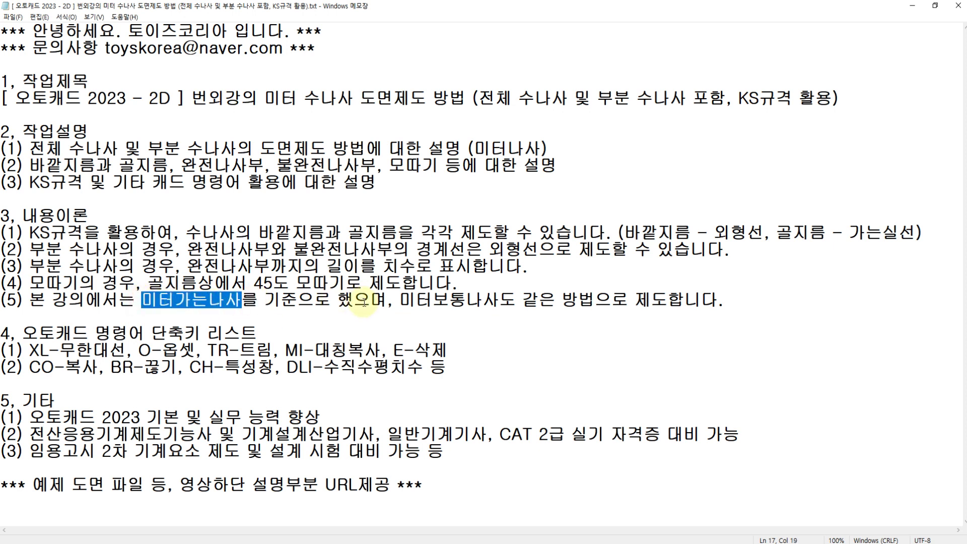
pyautogui.moveTo(399, 301); pyautogui.dragTo(497, 303)
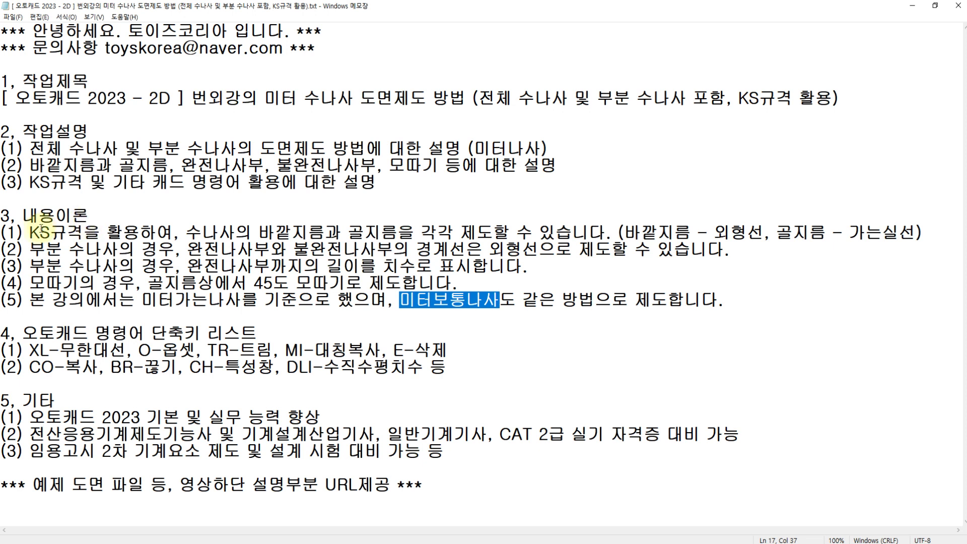
pyautogui.moveTo(29, 233); pyautogui.dragTo(142, 233)
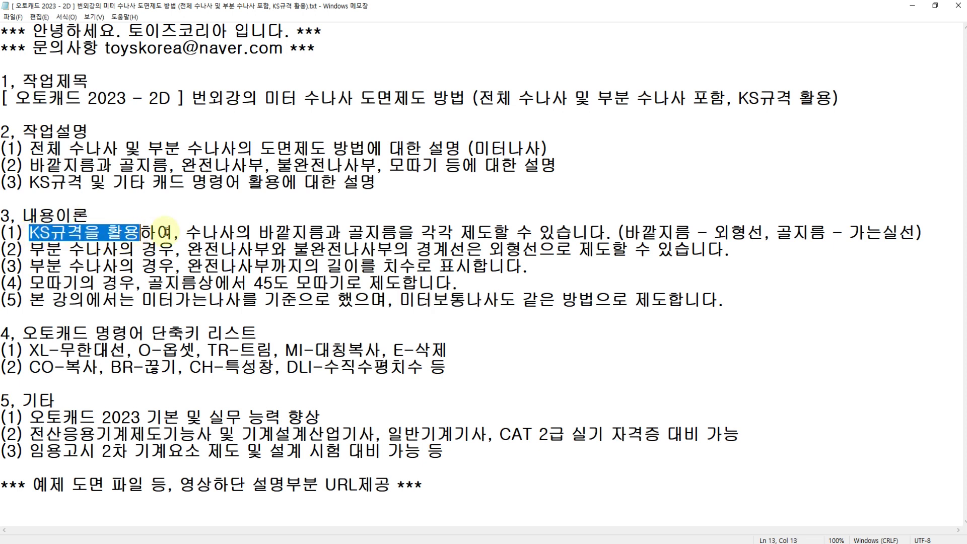
pyautogui.click(182, 232)
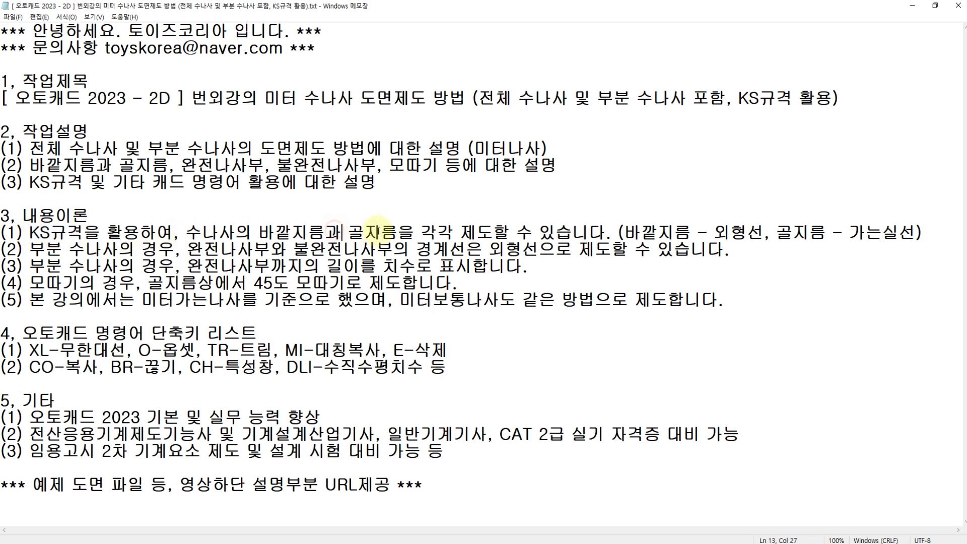
pyautogui.click(400, 232)
pyautogui.click(476, 232)
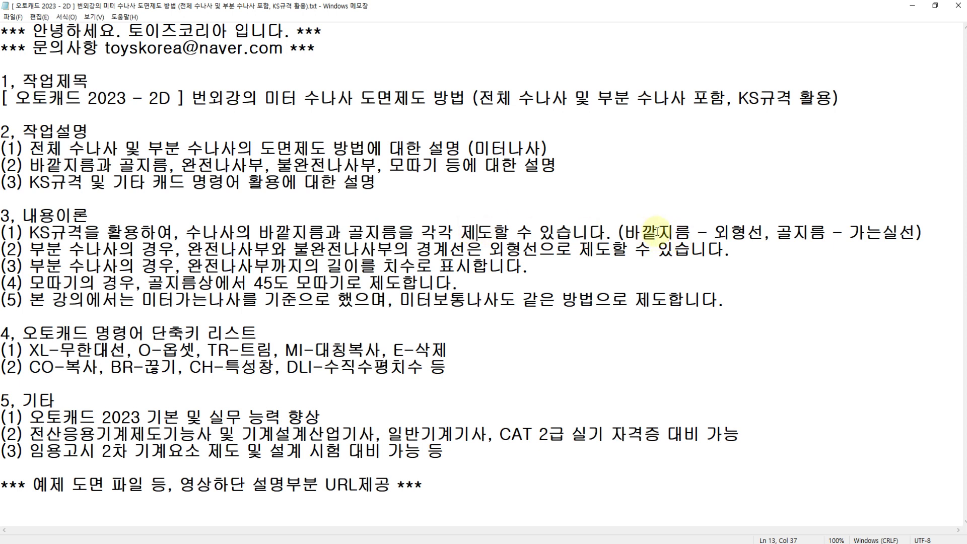
pyautogui.moveTo(630, 232); pyautogui.dragTo(915, 232)
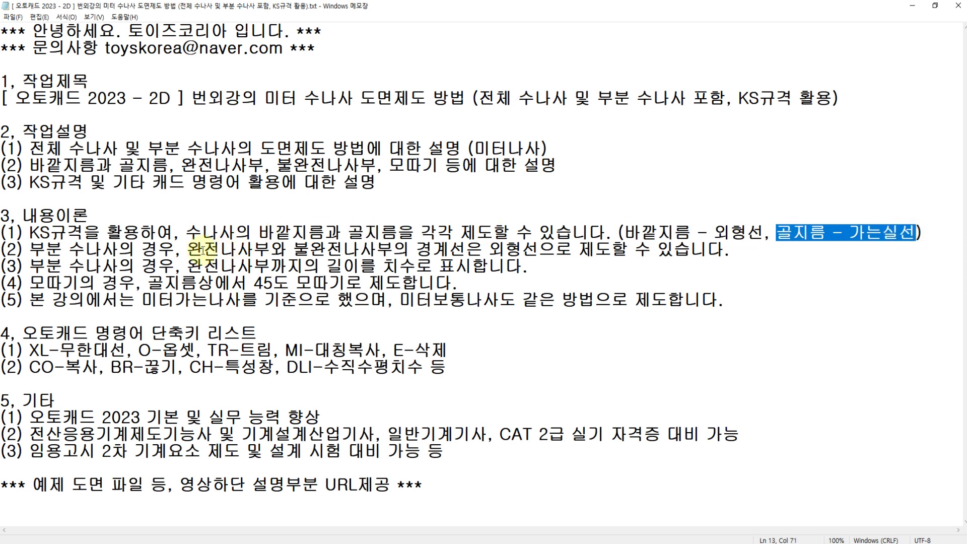
# Step: Read the notes on the partial male thread's boundary line and length dimension, the 45° chamfer, the command shortcuts and the example files
pyautogui.click(69, 248)
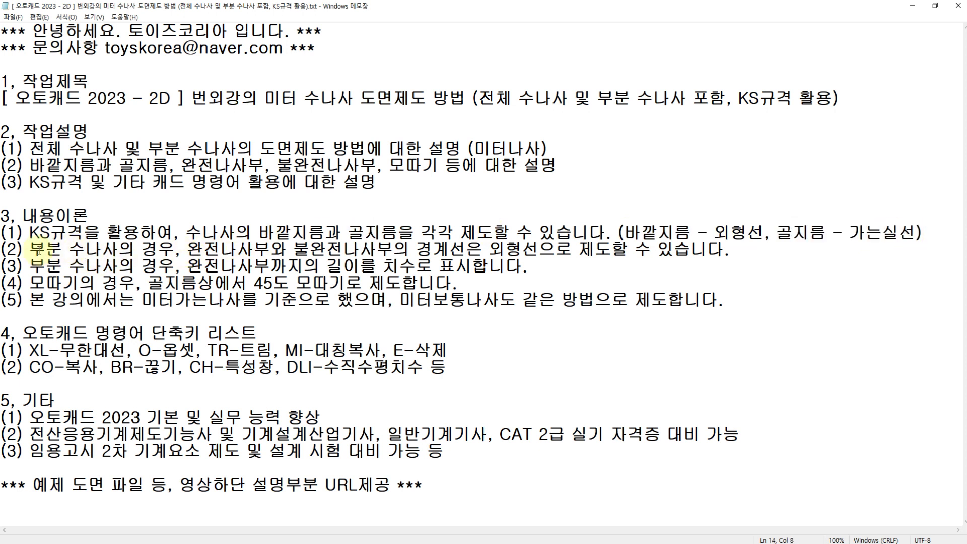
pyautogui.click(32, 150)
pyautogui.moveTo(44, 250); pyautogui.dragTo(610, 250)
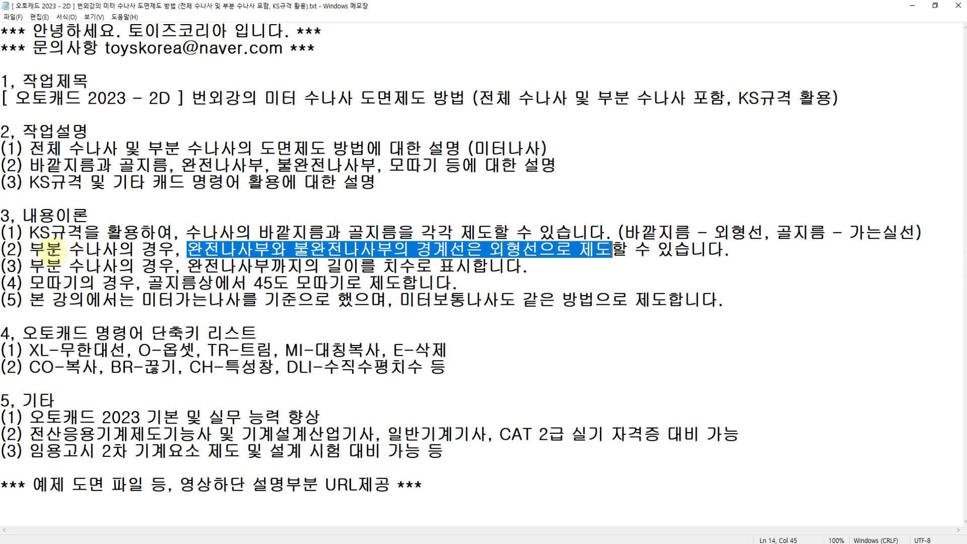
pyautogui.click(30, 264)
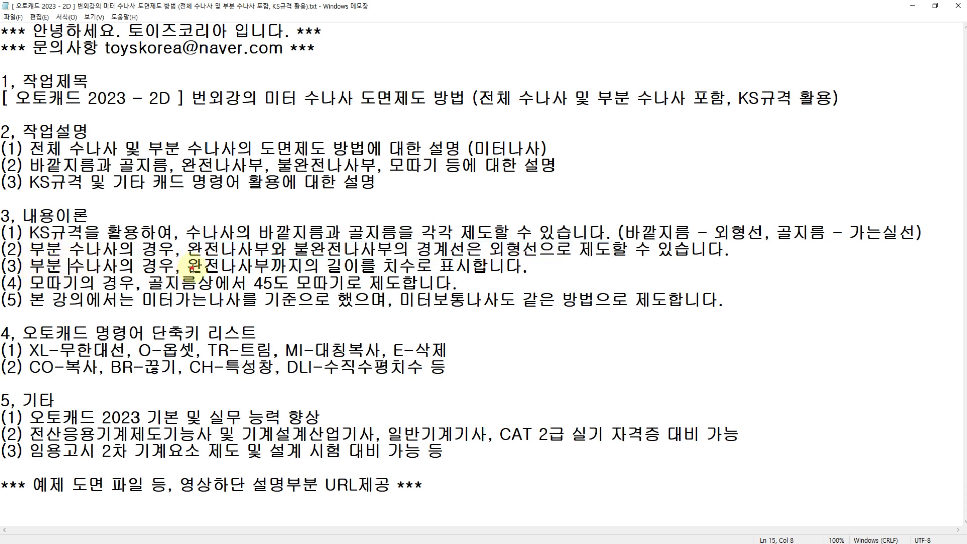
pyautogui.moveTo(193, 268); pyautogui.dragTo(473, 275)
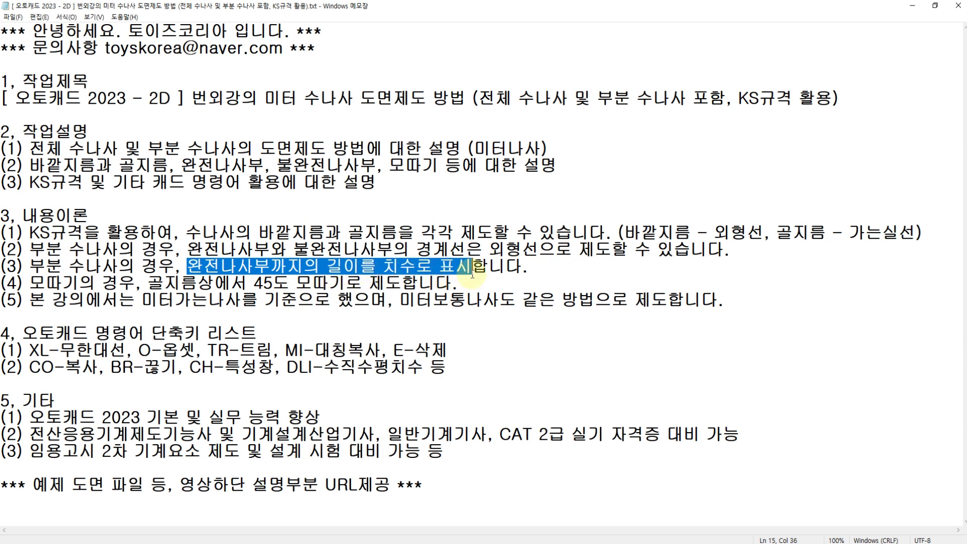
pyautogui.click(149, 283)
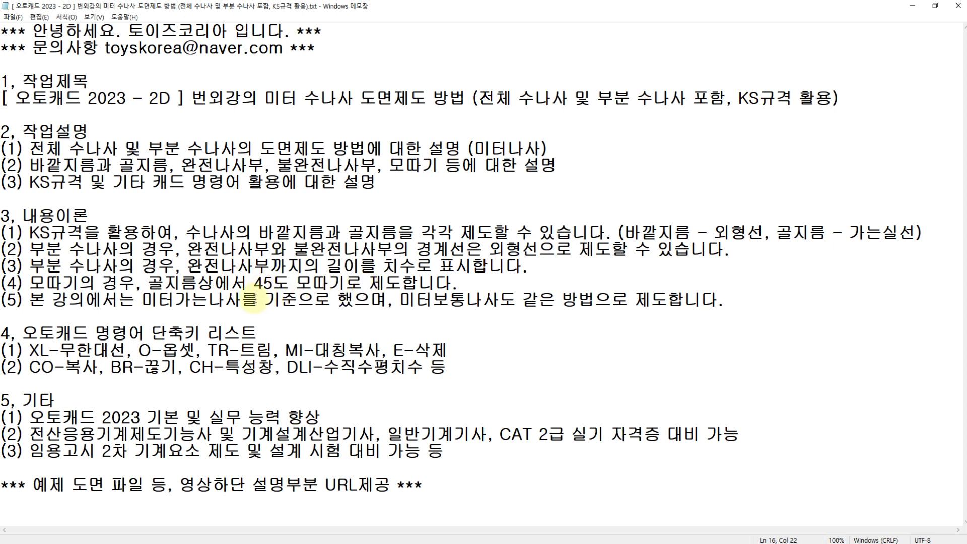
pyautogui.doubleClick(250, 301)
pyautogui.click(262, 301)
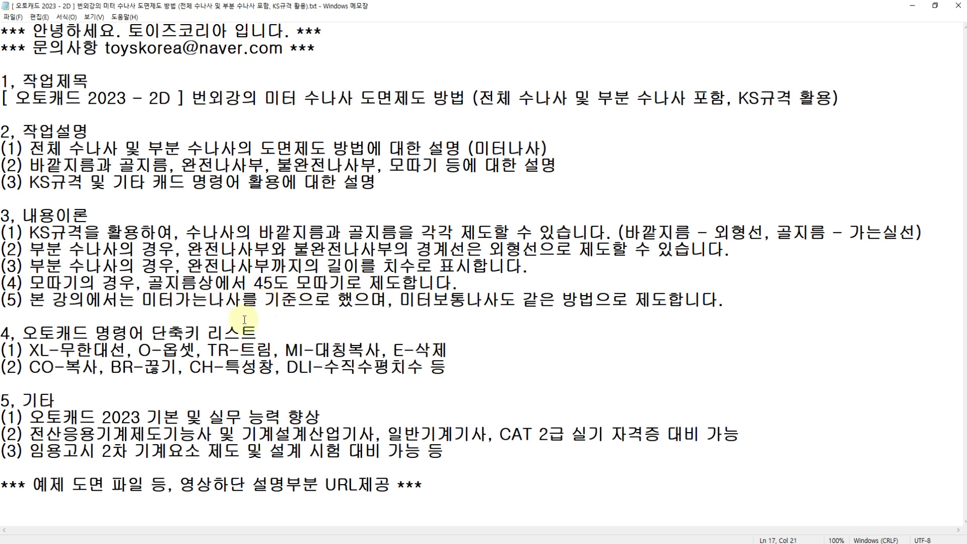
pyautogui.moveTo(22, 348); pyautogui.dragTo(451, 369)
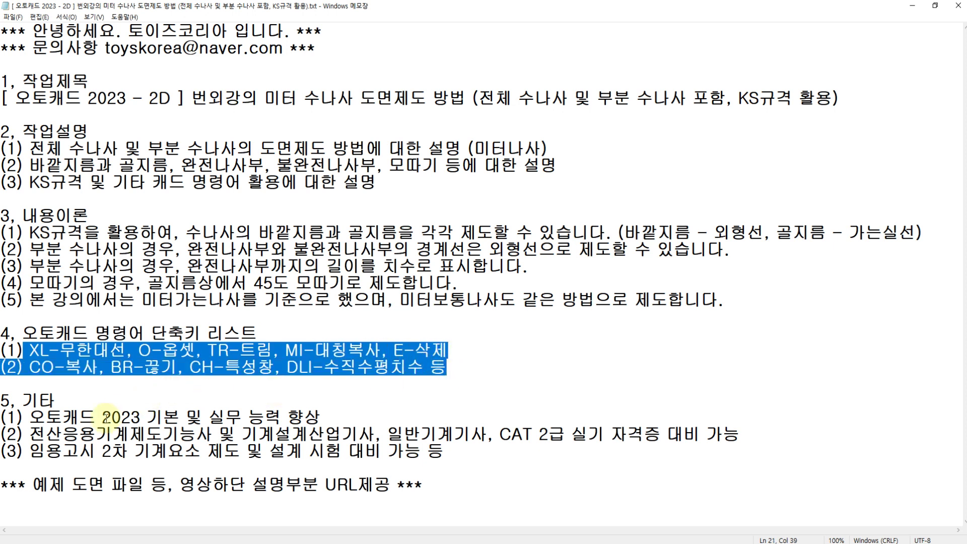
pyautogui.click(32, 484)
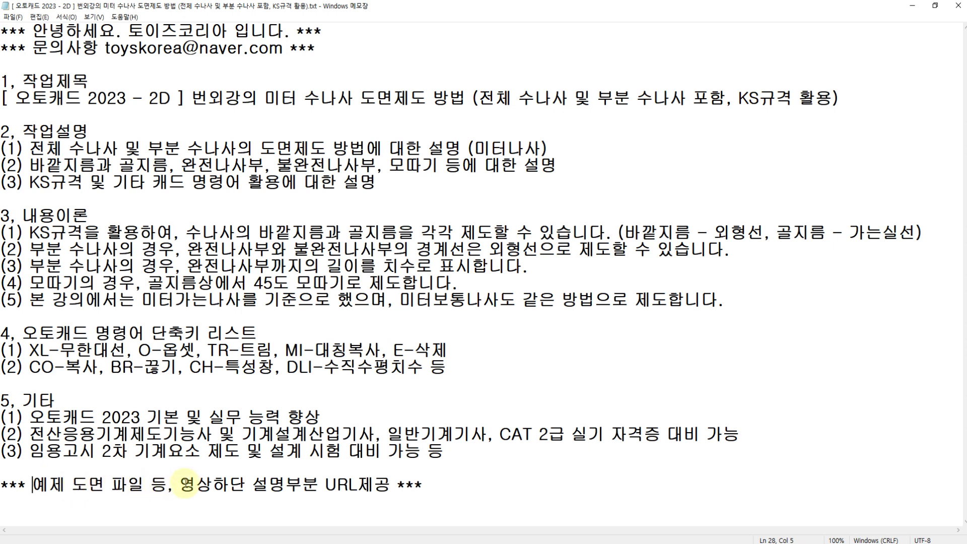
pyautogui.click(180, 484)
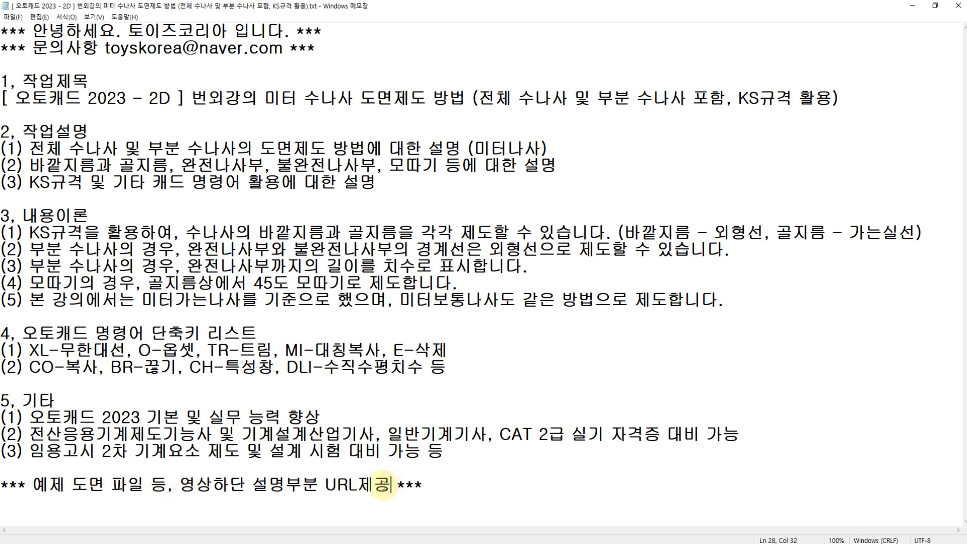
# Step: Switch to the male-thread shaft drawing in AutoCAD, consulting the metric fine thread table in the KS standards PDF
pyautogui.moveTo(364, 543)
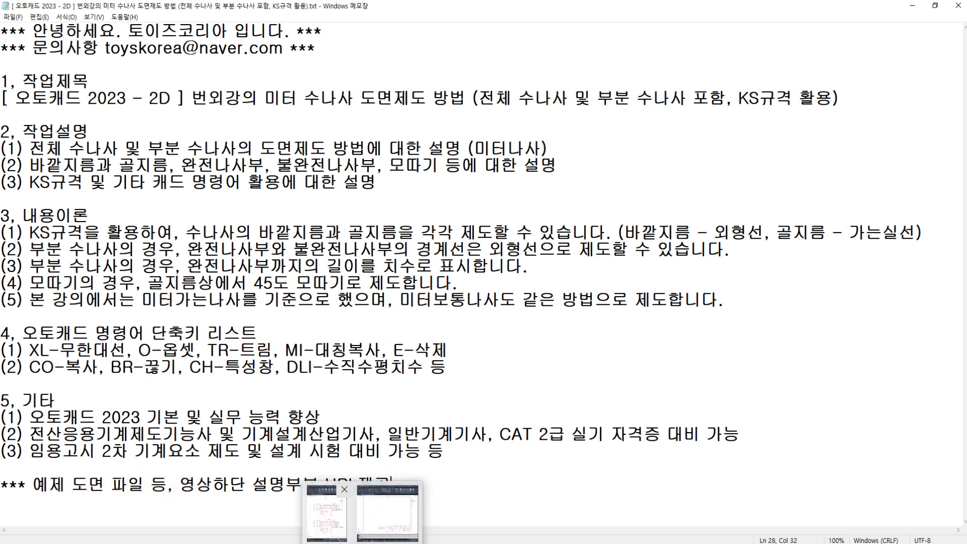
pyautogui.click(325, 514)
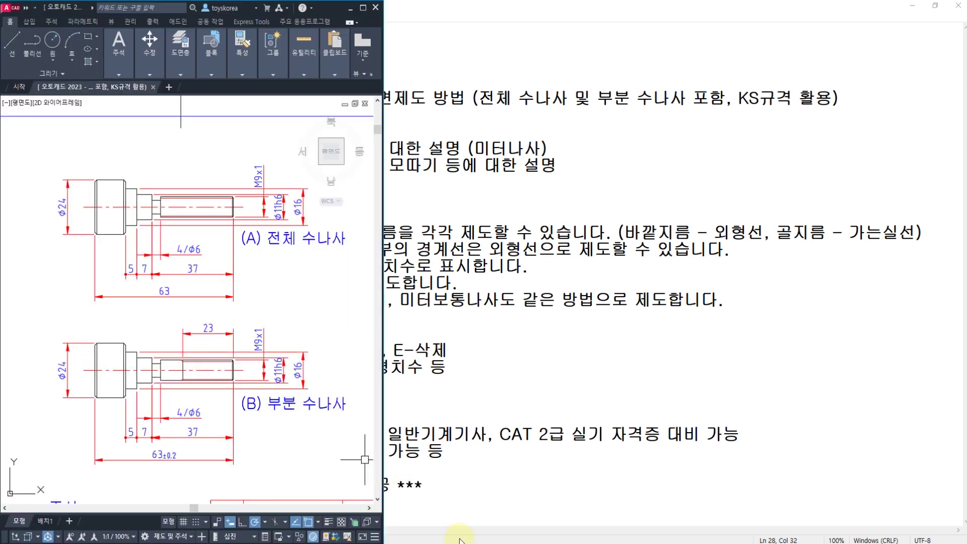
pyautogui.click(388, 543)
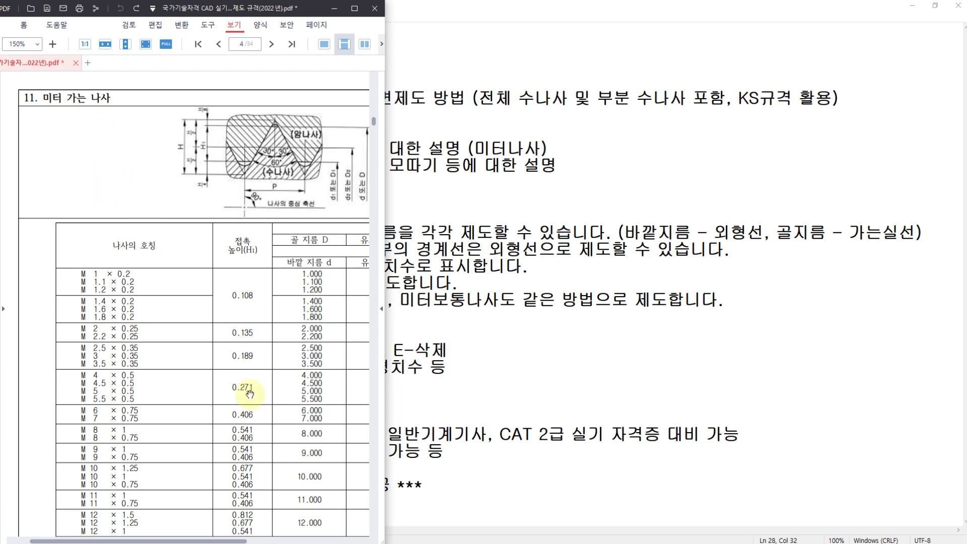
pyautogui.hotkey('alt', 'Tab')
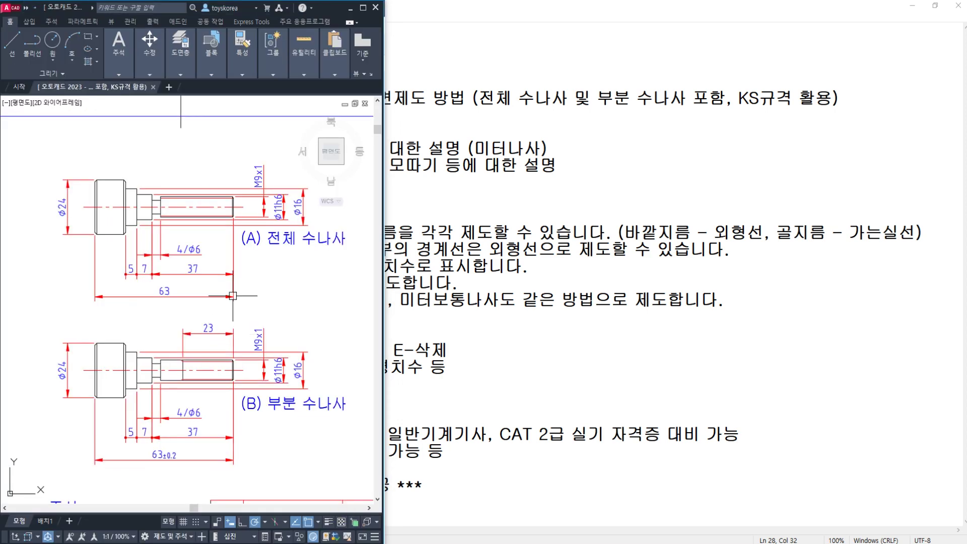
# Step: Examine the title block and compare the full male thread shaft (A) with the partial male thread shaft (B), temporarily marking up both
pyautogui.moveTo(233, 296); pyautogui.dragTo(160, 208, button='middle')
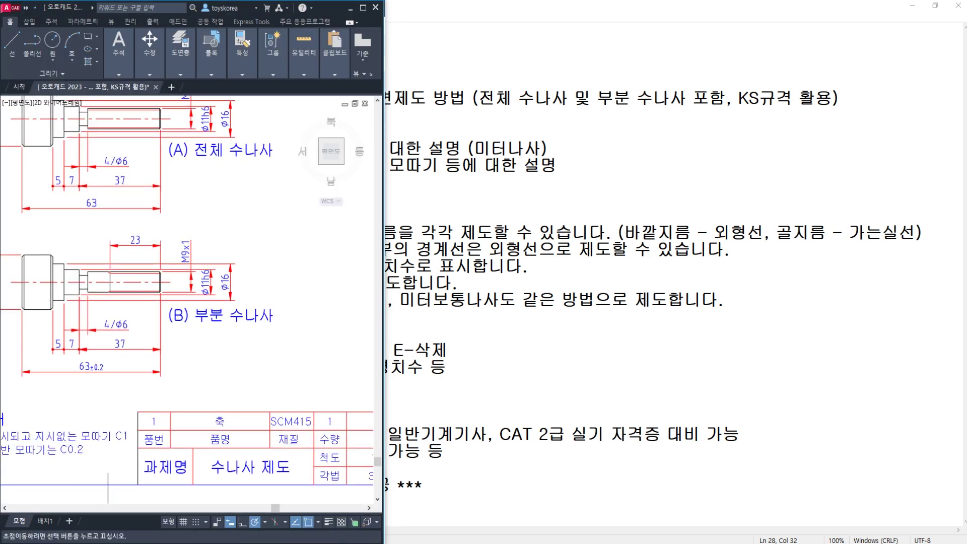
pyautogui.moveTo(260, 441); pyautogui.dragTo(246, 442, button='middle')
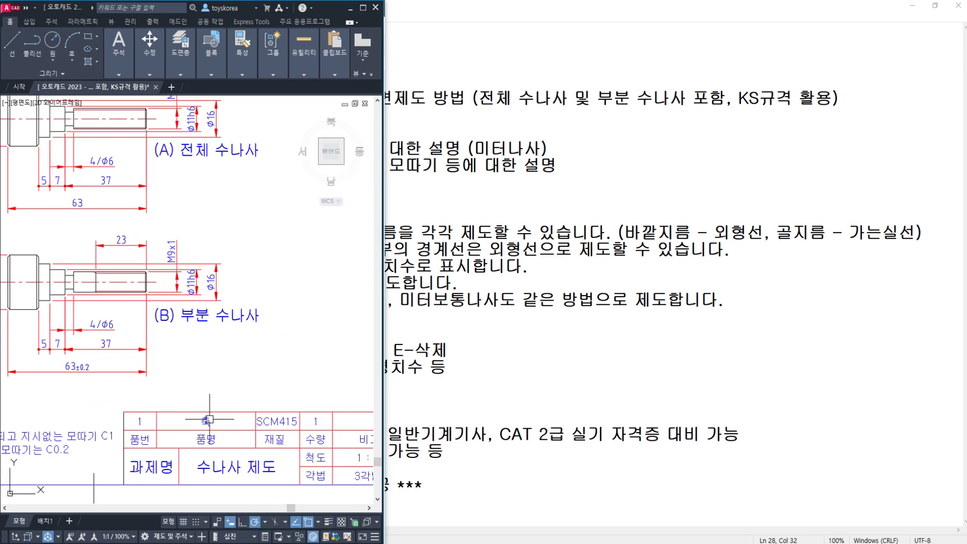
pyautogui.moveTo(181, 332); pyautogui.dragTo(255, 407, button='middle')
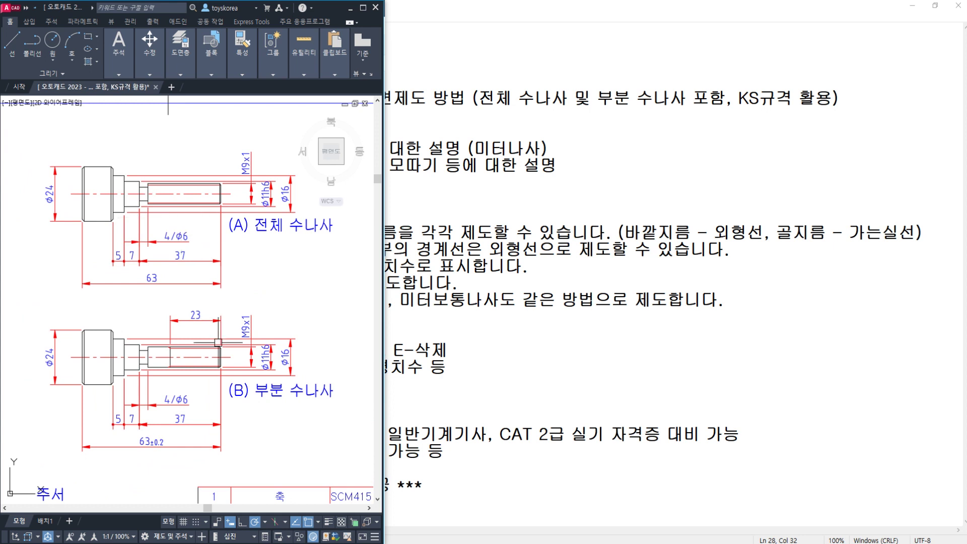
pyautogui.moveTo(194, 294)
pyautogui.mouseDown()
pyautogui.moveTo(195, 283)
pyautogui.moveTo(40, 161)
pyautogui.moveTo(251, 201)
pyautogui.moveTo(181, 297)
pyautogui.moveTo(201, 350)
pyautogui.mouseUp()
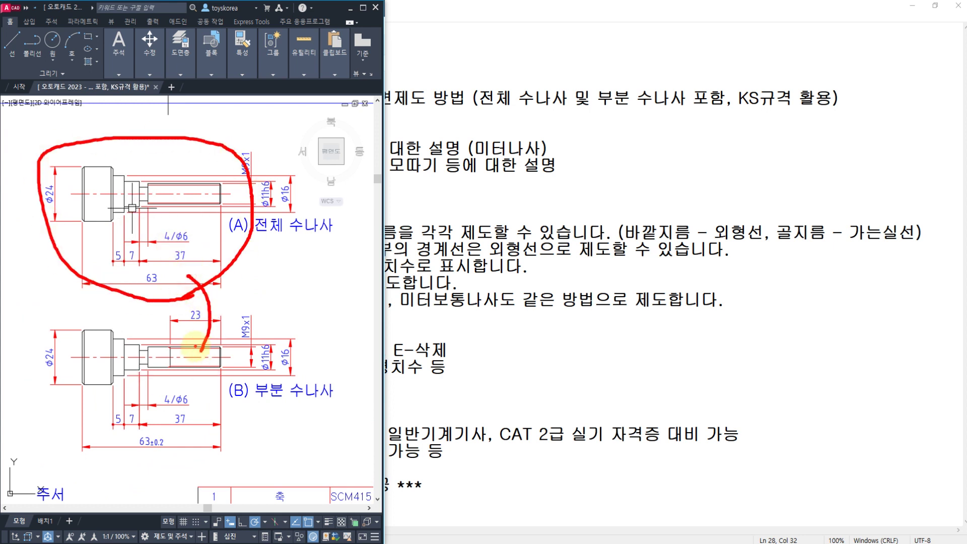
pyautogui.moveTo(201, 279)
pyautogui.mouseDown()
pyautogui.moveTo(91, 171)
pyautogui.moveTo(182, 276)
pyautogui.mouseUp()
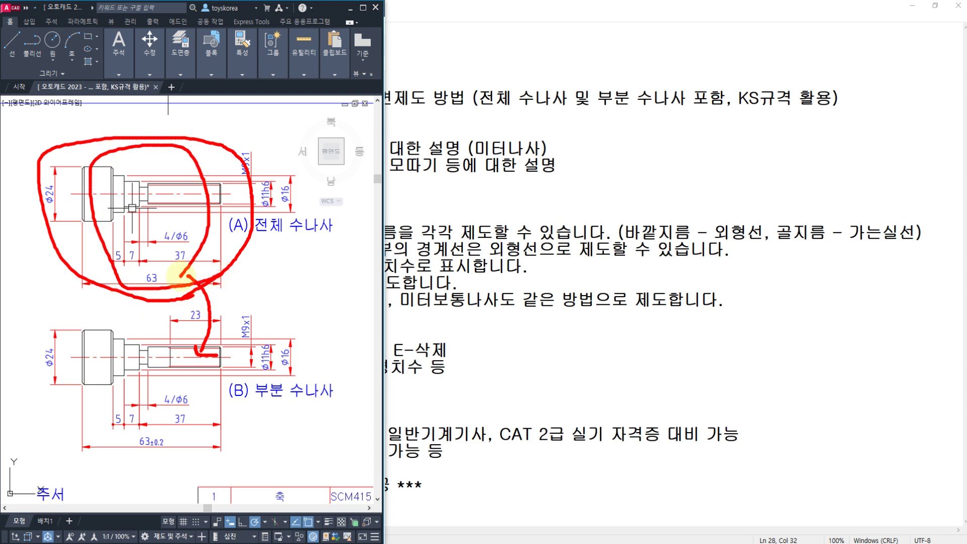
pyautogui.press('Escape')
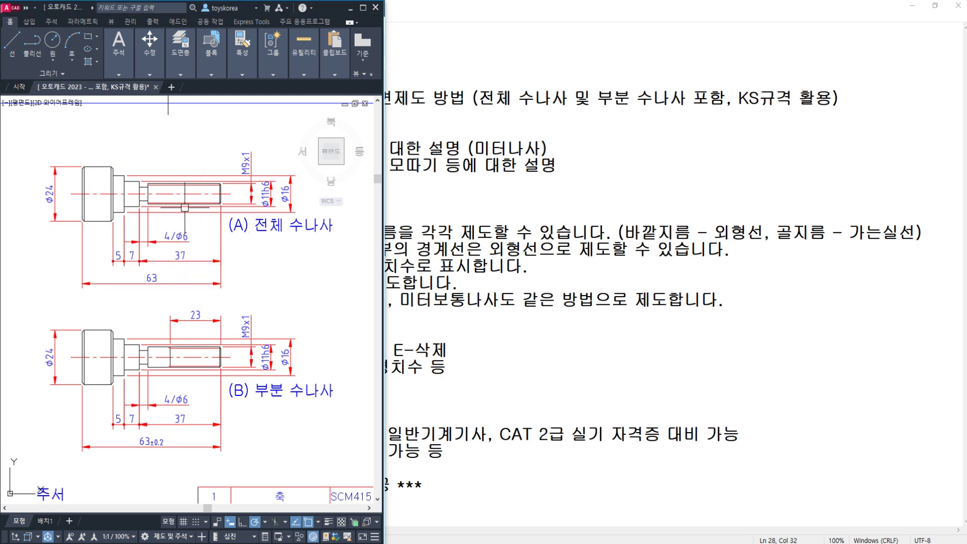
# Step: Examine the M9x1 thread of shaft (A) close up, temporarily marking its thread extent and its major and minor diameter lines
pyautogui.moveTo(184, 207); pyautogui.dragTo(176, 211, button='middle')
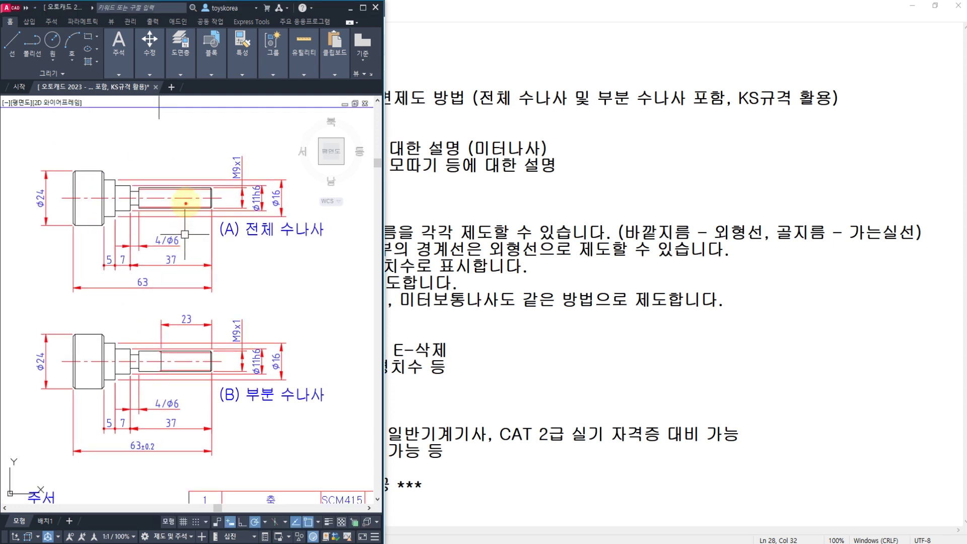
pyautogui.scroll(2, 186, 205)
pyautogui.moveTo(185, 219); pyautogui.dragTo(166, 276, button='middle')
pyautogui.scroll(2, 181, 194)
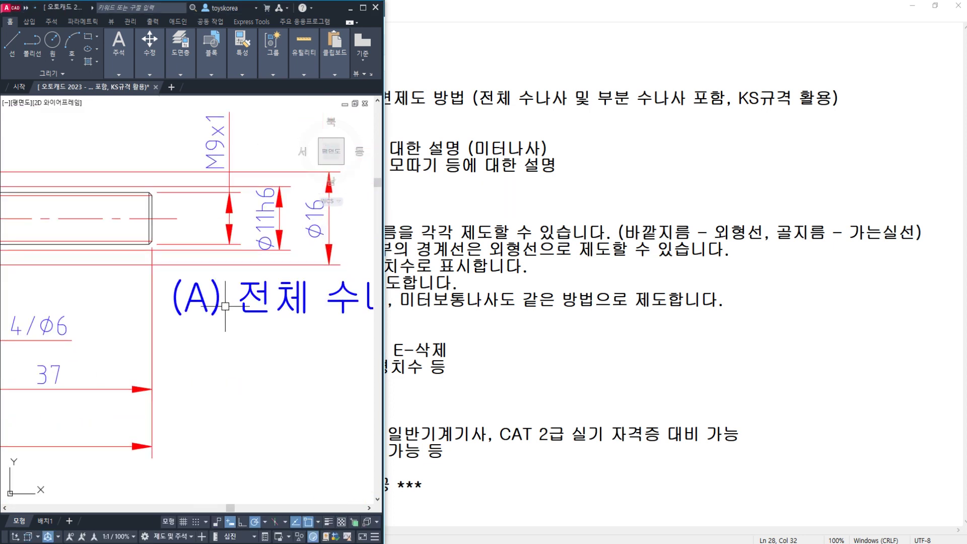
pyautogui.moveTo(225, 306); pyautogui.dragTo(149, 310, button='middle')
pyautogui.moveTo(82, 310); pyautogui.dragTo(209, 316, button='middle')
pyautogui.scroll(-2, 208, 316)
pyautogui.scroll(2, 164, 267)
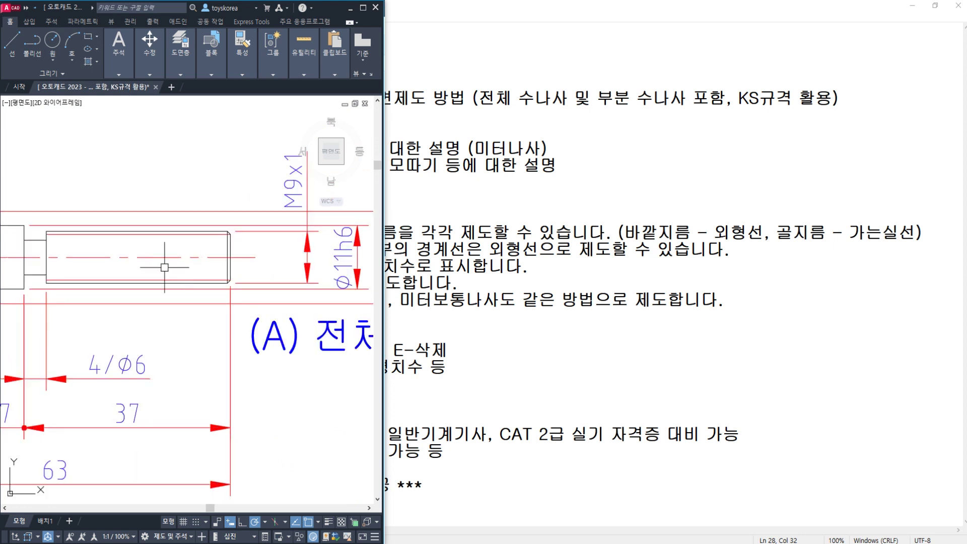
pyautogui.scroll(2, 106, 247)
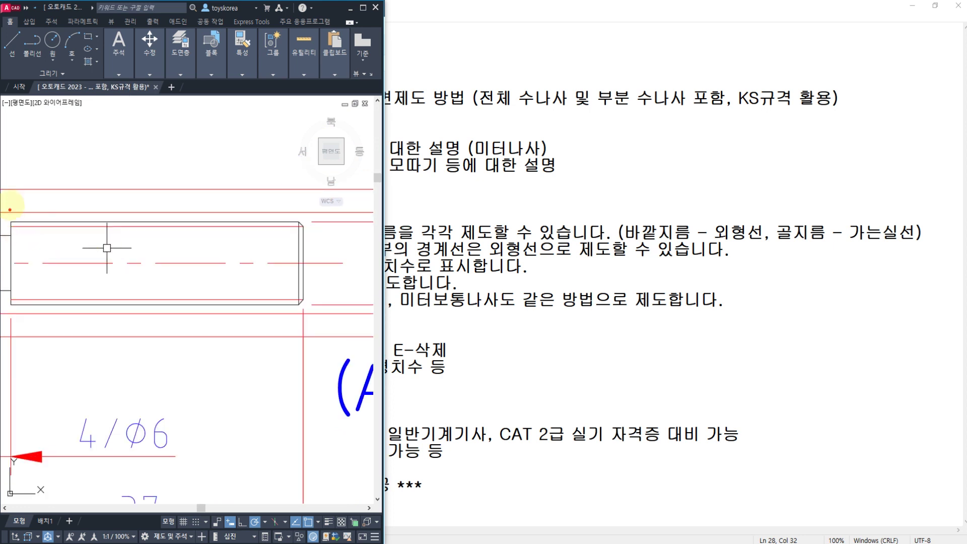
pyautogui.moveTo(9, 189)
pyautogui.mouseDown()
pyautogui.moveTo(20, 252)
pyautogui.moveTo(9, 346)
pyautogui.mouseUp()
pyautogui.moveTo(293, 195); pyautogui.dragTo(300, 364)
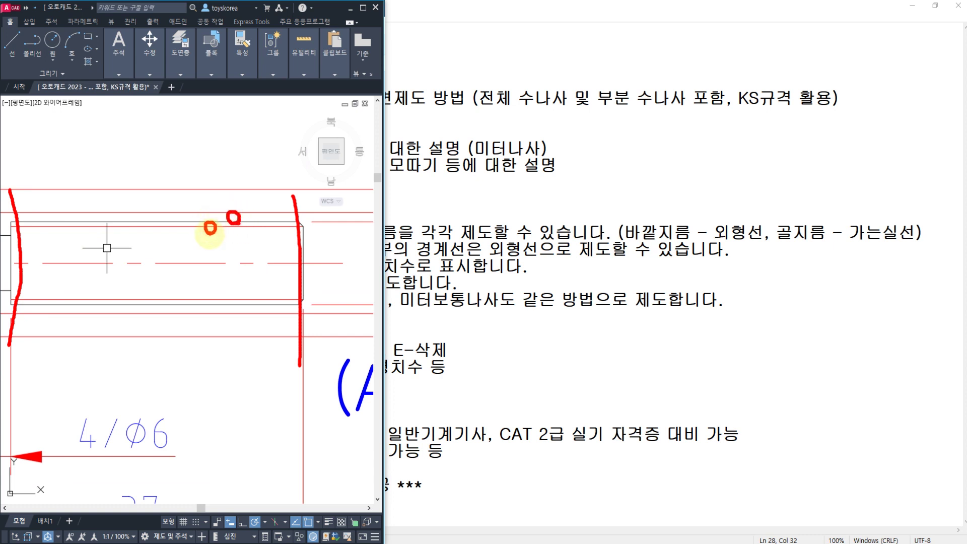
pyautogui.moveTo(21, 241)
pyautogui.mouseDown()
pyautogui.moveTo(9, 218)
pyautogui.moveTo(43, 241)
pyautogui.mouseUp()
pyautogui.press('Escape')
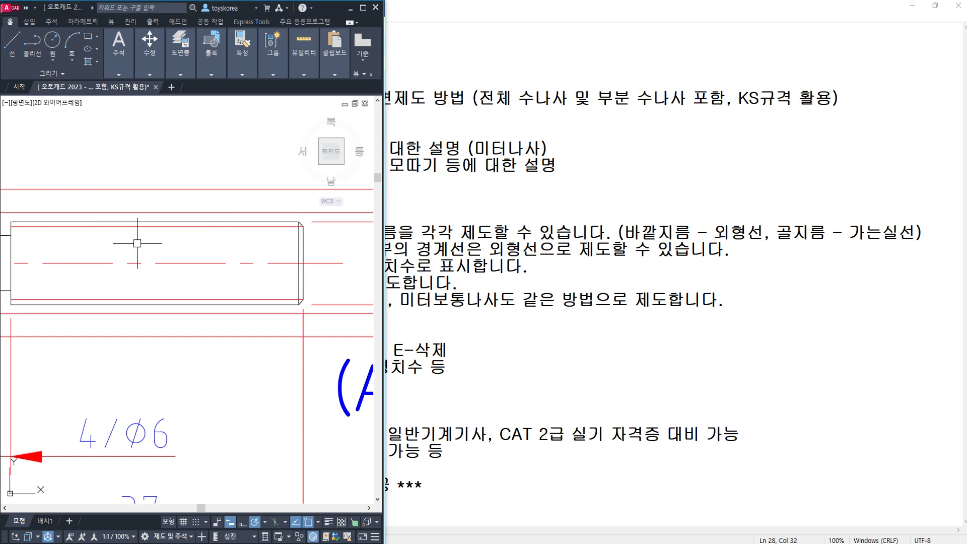
# Step: Examine the thread end of partial male thread shaft (B) close up, highlighting the outline of its unthreaded section
pyautogui.moveTo(137, 271); pyautogui.dragTo(152, 185, button='middle')
pyautogui.scroll(-2, 154, 191)
pyautogui.moveTo(146, 340); pyautogui.dragTo(162, 186, button='middle')
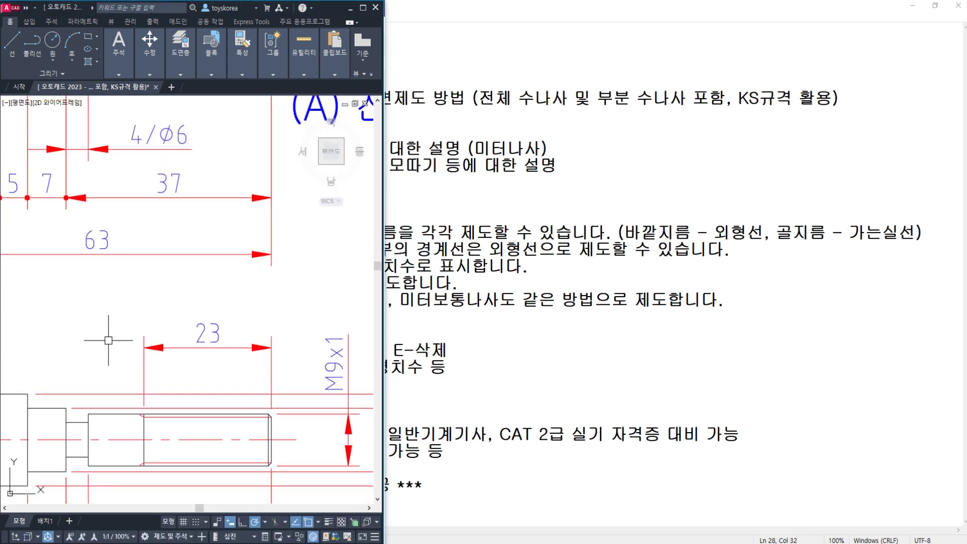
pyautogui.moveTo(109, 340); pyautogui.dragTo(152, 207, button='middle')
pyautogui.scroll(2, 196, 315)
pyautogui.moveTo(167, 301); pyautogui.dragTo(131, 305, button='middle')
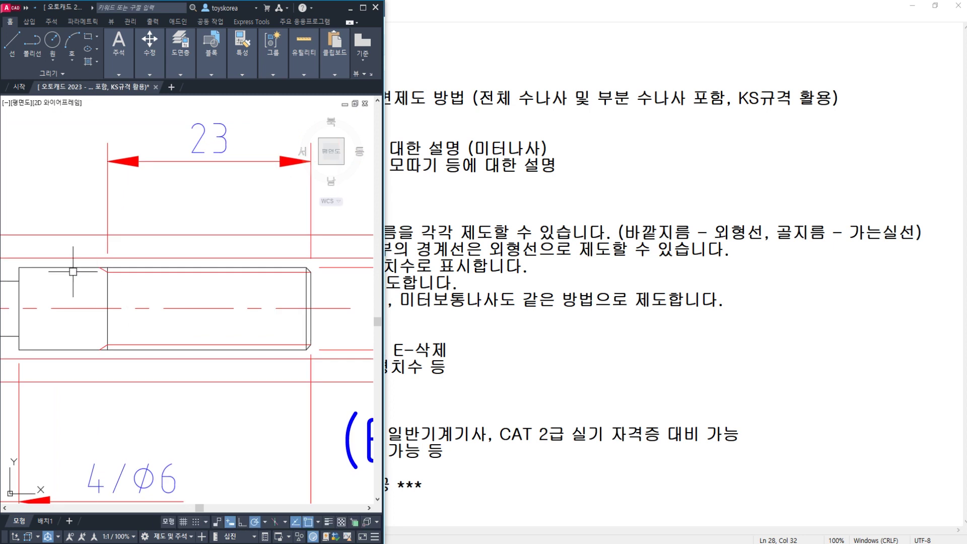
pyautogui.click(70, 268)
pyautogui.click(60, 345)
pyautogui.press('Escape')
# Step: Temporarily mark up shaft (B)'s 23 thread length dimension, the unthreaded outer lines and the start of the thread
pyautogui.moveTo(173, 220); pyautogui.dragTo(170, 249, button='middle')
pyautogui.hotkey('ctrl', '2')
pyautogui.moveTo(227, 228)
pyautogui.mouseDown()
pyautogui.moveTo(224, 153)
pyautogui.moveTo(219, 215)
pyautogui.moveTo(147, 155)
pyautogui.moveTo(228, 222)
pyautogui.mouseUp()
pyautogui.press('Escape')
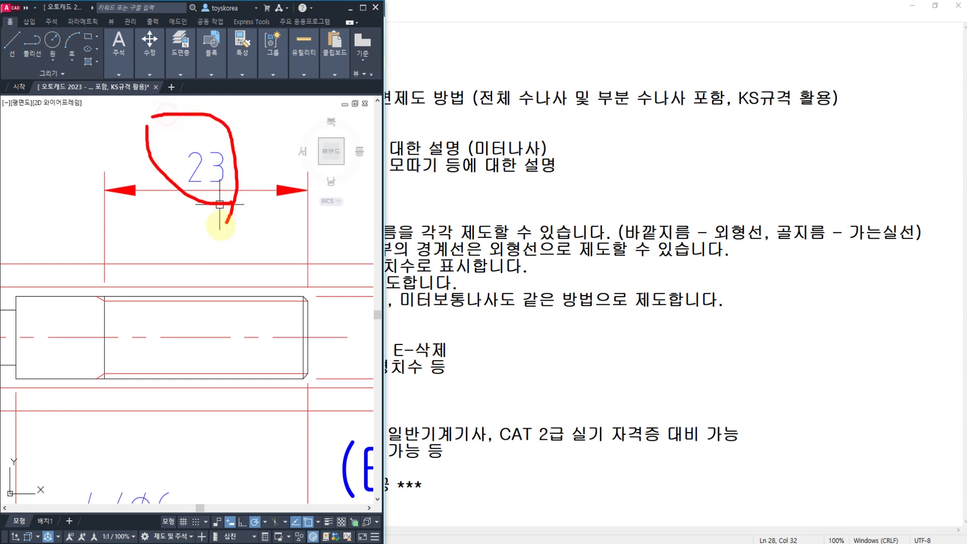
pyautogui.moveTo(45, 309); pyautogui.dragTo(53, 313)
pyautogui.moveTo(49, 368); pyautogui.dragTo(43, 392)
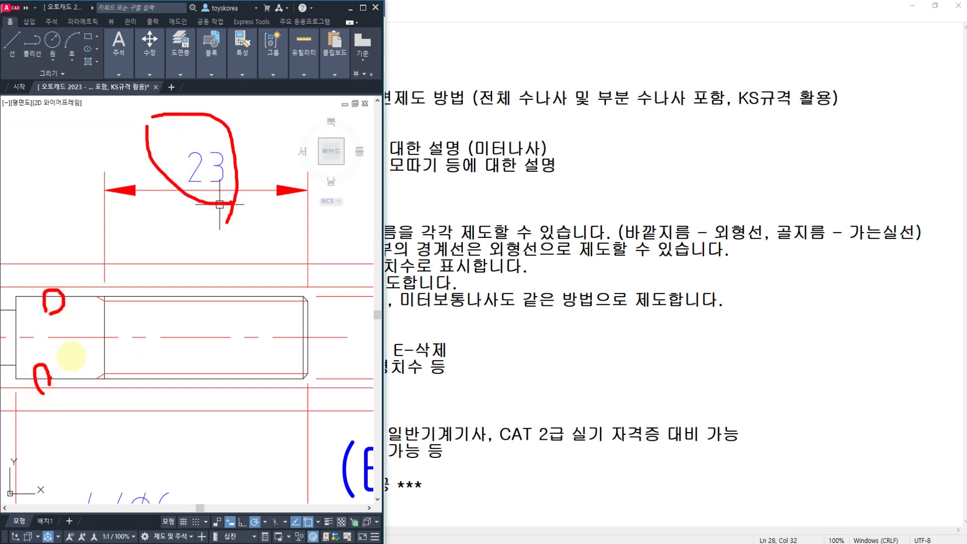
pyautogui.moveTo(105, 309); pyautogui.dragTo(99, 285)
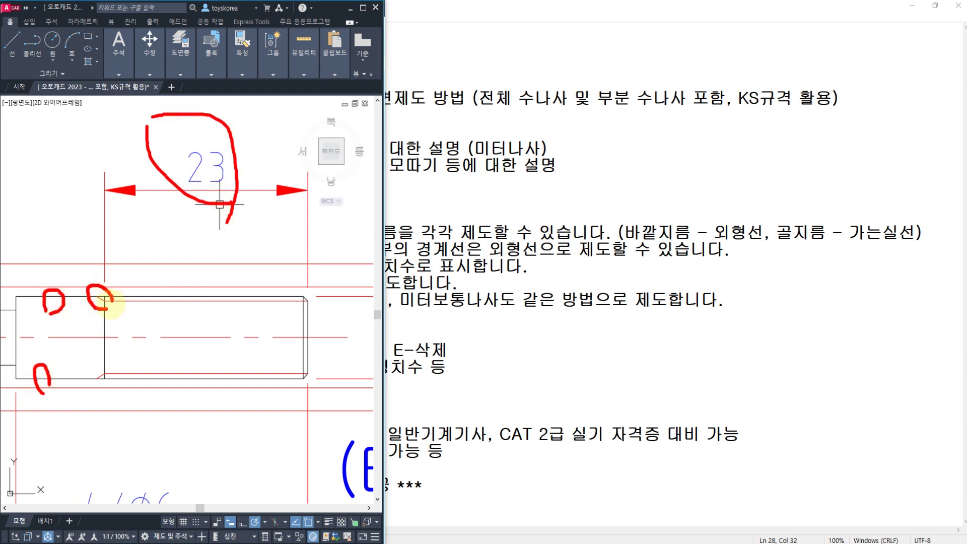
pyautogui.press('Escape')
# Step: Inspect the slanted incomplete-thread line at the start of shaft (B)'s thread close up
pyautogui.scroll(8, 101, 299)
pyautogui.click(99, 299)
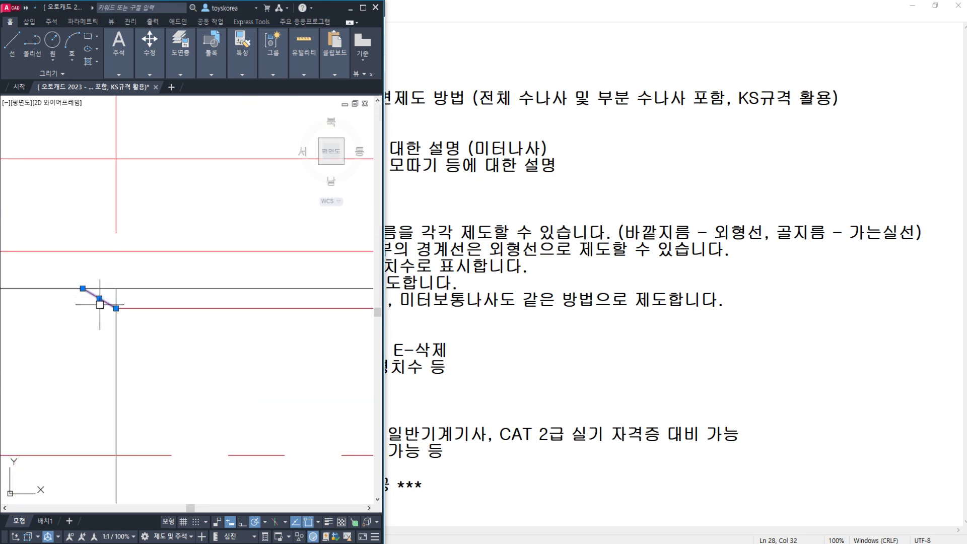
pyautogui.press('Escape')
pyautogui.scroll(-3, 108, 312)
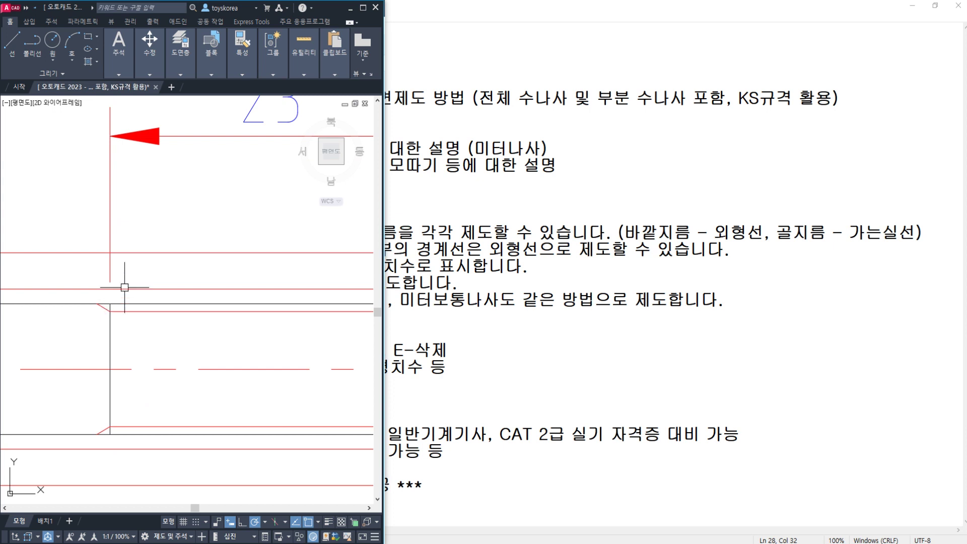
# Step: Examine shaft (A)'s full thread, highlighting the upper minor diameter line and checking where it ends at the undercut
pyautogui.scroll(-2, 127, 249)
pyautogui.moveTo(106, 180)
pyautogui.mouseDown(button='middle')
pyautogui.moveTo(145, 301)
pyautogui.moveTo(177, 302)
pyautogui.mouseUp(button='middle')
pyautogui.scroll(-2, 126, 196)
pyautogui.moveTo(177, 243); pyautogui.dragTo(156, 362, button='middle')
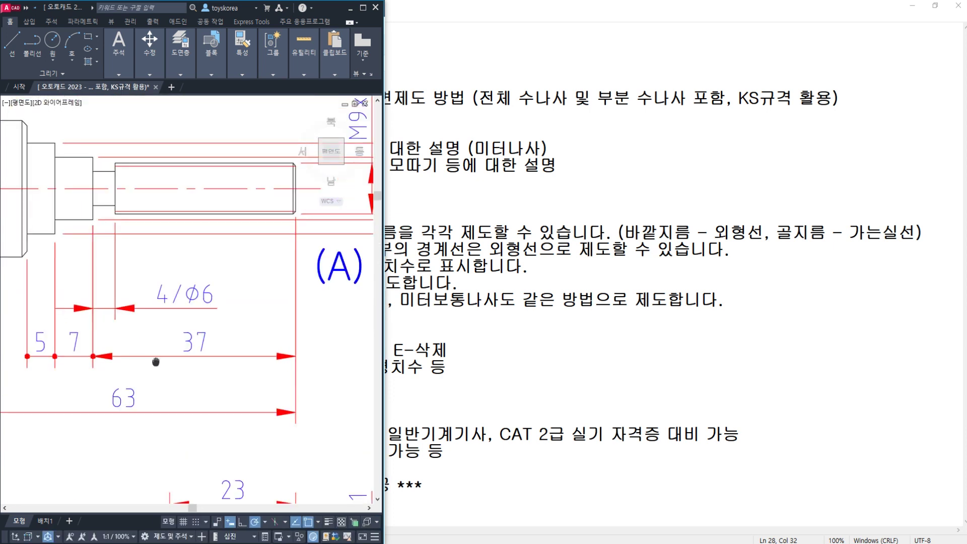
pyautogui.moveTo(143, 236); pyautogui.dragTo(150, 324, button='middle')
pyautogui.scroll(2, 169, 256)
pyautogui.scroll(2, 170, 265)
pyautogui.moveTo(171, 273); pyautogui.dragTo(113, 271, button='middle')
pyautogui.scroll(-2, 111, 273)
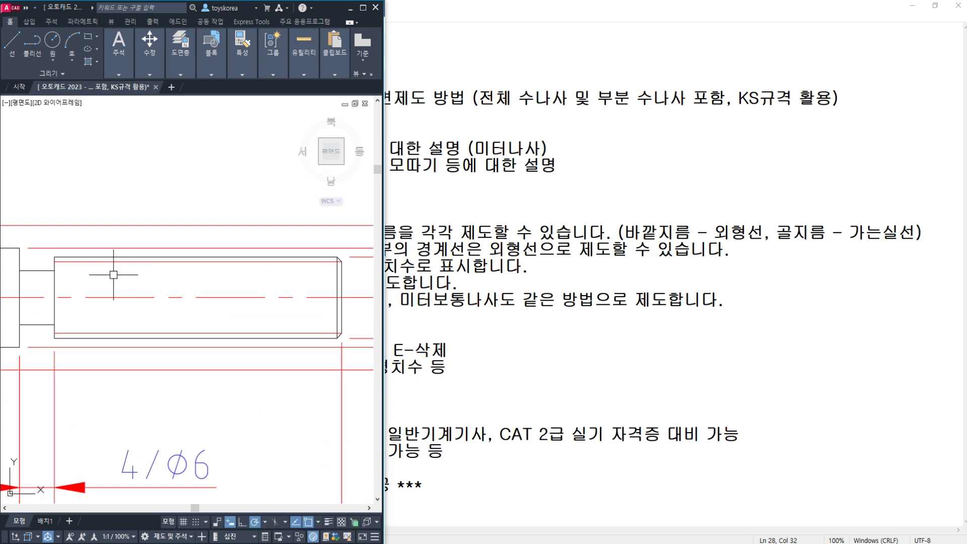
pyautogui.click(130, 262)
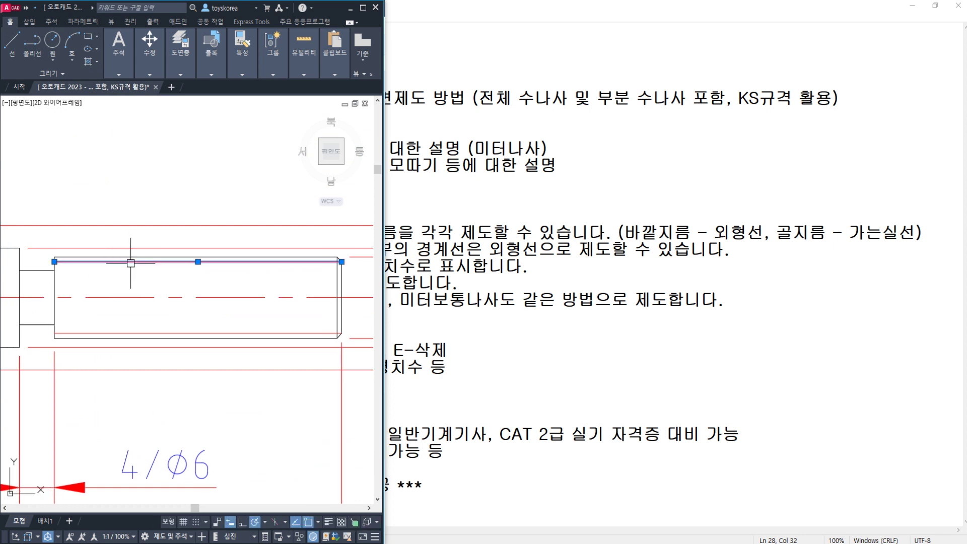
pyautogui.scroll(3, 53, 263)
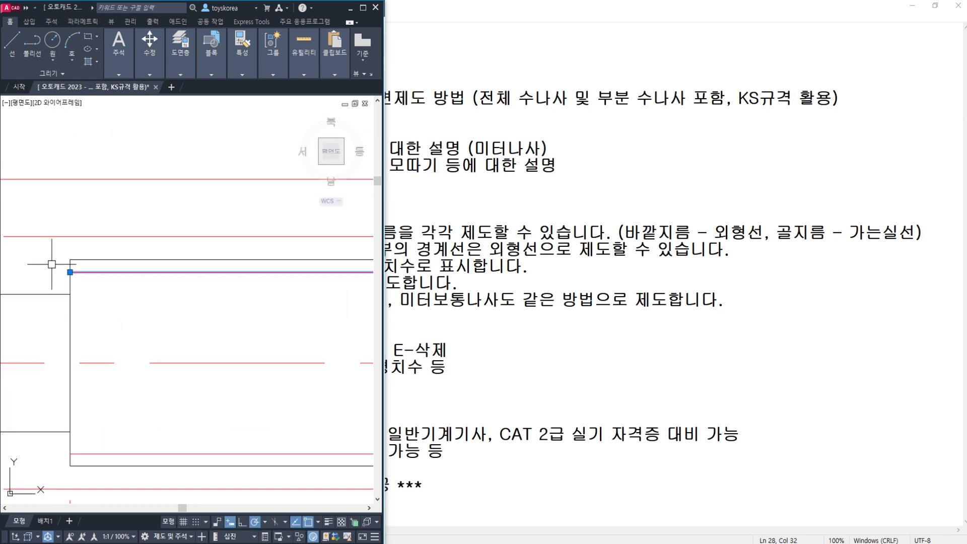
pyautogui.press('Escape')
# Step: Examine shaft (B)'s thread boundary line and minor diameter line, temporarily marking the complete and incomplete thread portions
pyautogui.scroll(-3, 106, 255)
pyautogui.moveTo(137, 324); pyautogui.dragTo(134, 211, button='middle')
pyautogui.moveTo(162, 347)
pyautogui.mouseDown(button='middle')
pyautogui.moveTo(165, 216)
pyautogui.moveTo(152, 279)
pyautogui.mouseUp(button='middle')
pyautogui.scroll(2, 154, 355)
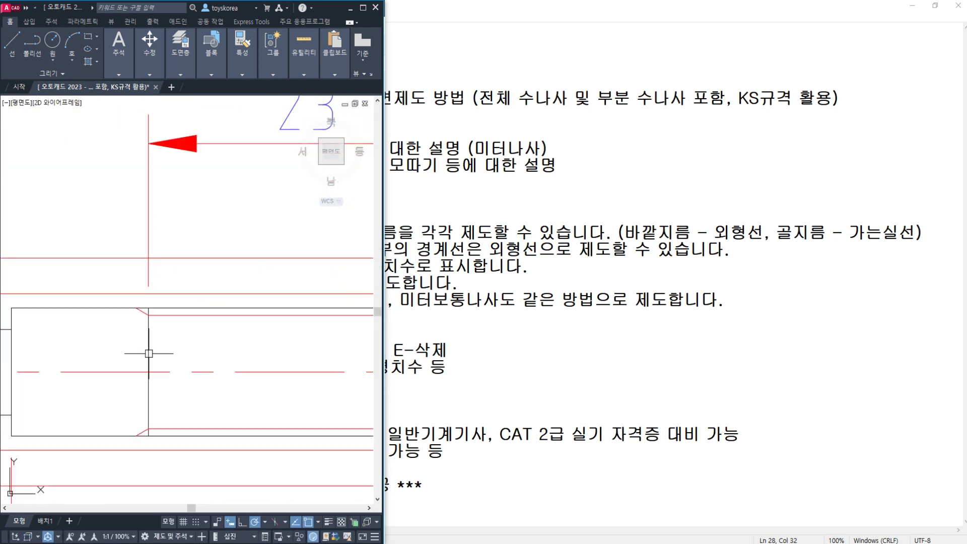
pyautogui.moveTo(149, 352); pyautogui.dragTo(141, 349, button='middle')
pyautogui.click(137, 325)
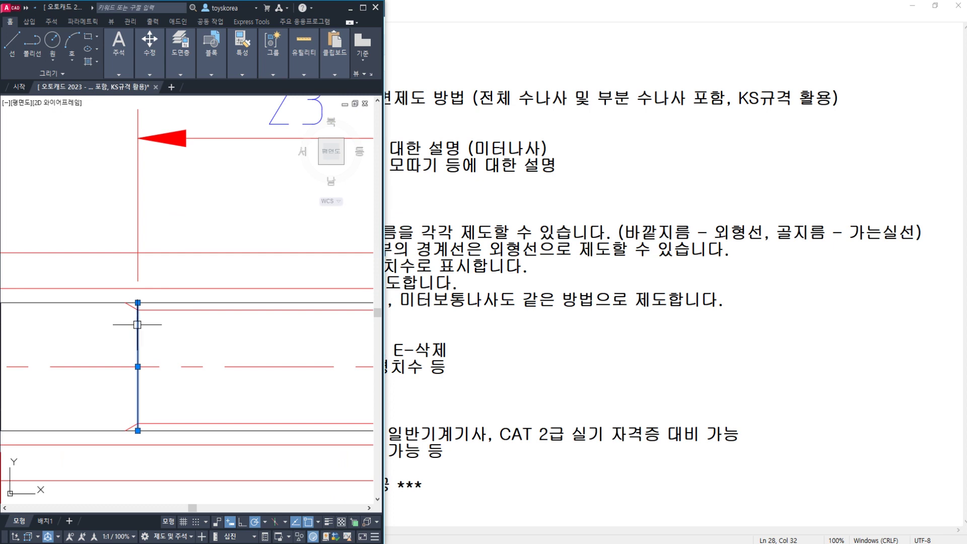
pyautogui.click(144, 309)
pyautogui.scroll(1, 127, 312)
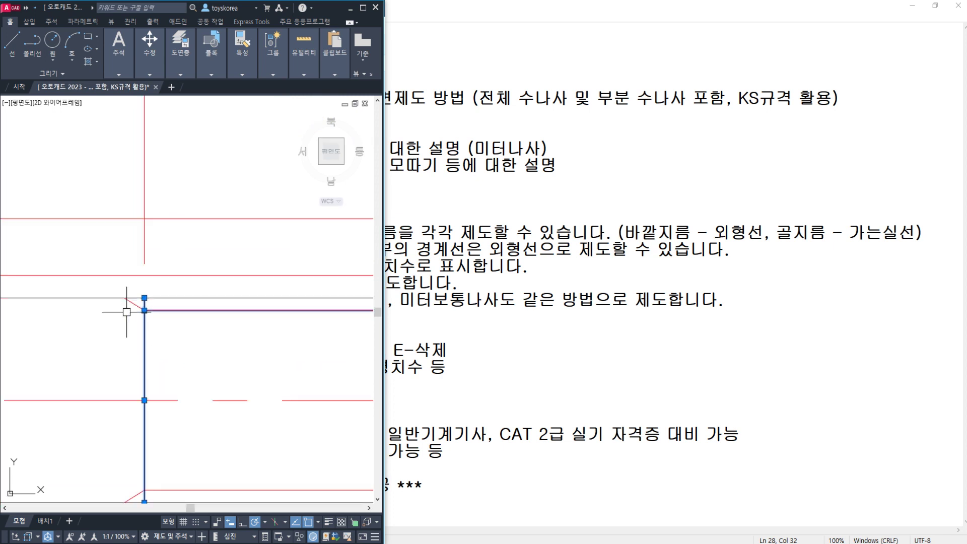
pyautogui.press('Escape')
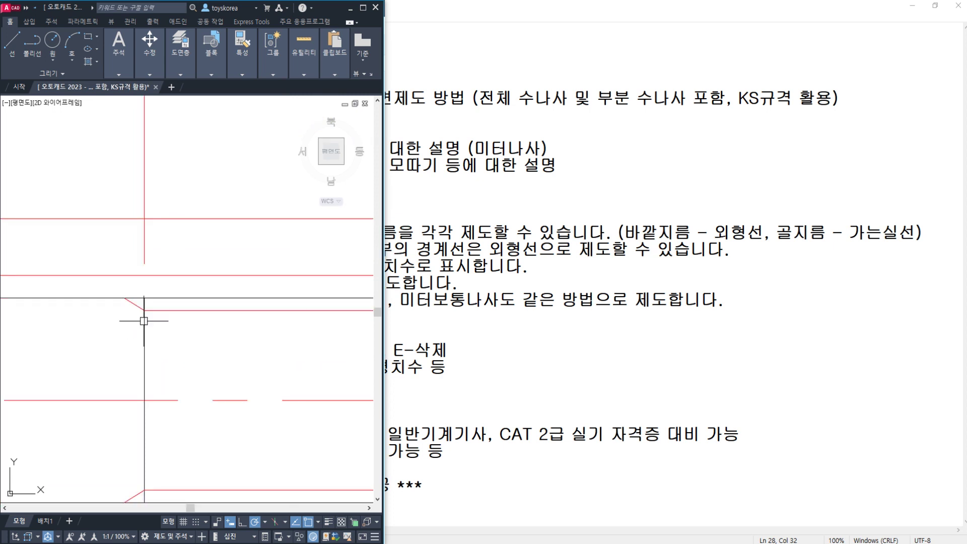
pyautogui.moveTo(145, 327)
pyautogui.mouseDown()
pyautogui.moveTo(143, 347)
pyautogui.moveTo(201, 298)
pyautogui.moveTo(186, 324)
pyautogui.moveTo(112, 318)
pyautogui.moveTo(131, 285)
pyautogui.mouseUp()
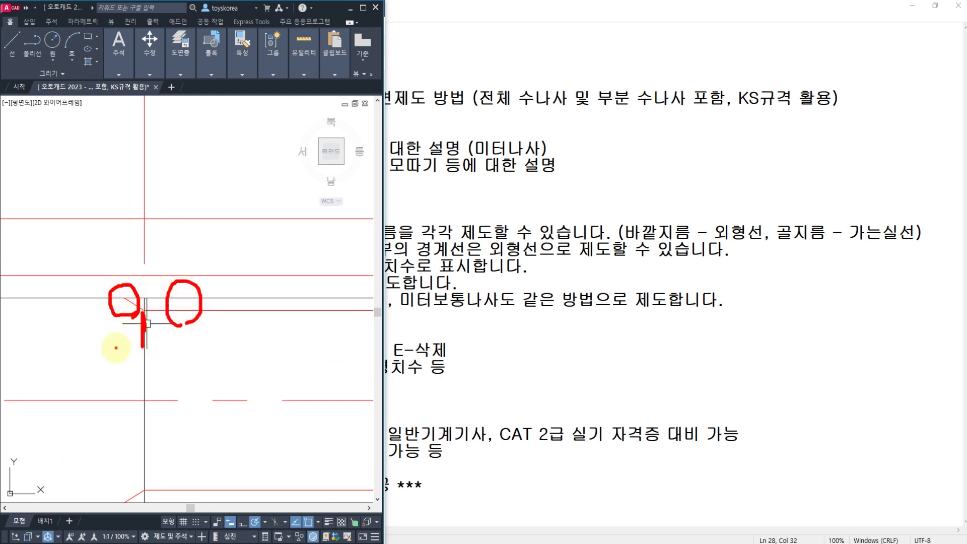
# Step: Switch to the Notepad notes and read the rule on the boundary line between complete and incomplete thread portions
pyautogui.click(426, 264)
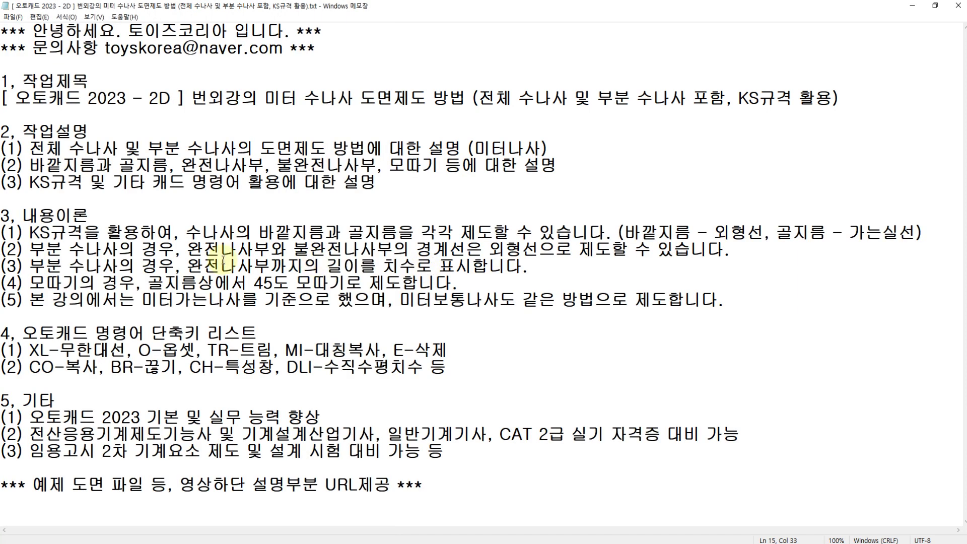
pyautogui.moveTo(187, 249); pyautogui.dragTo(623, 251)
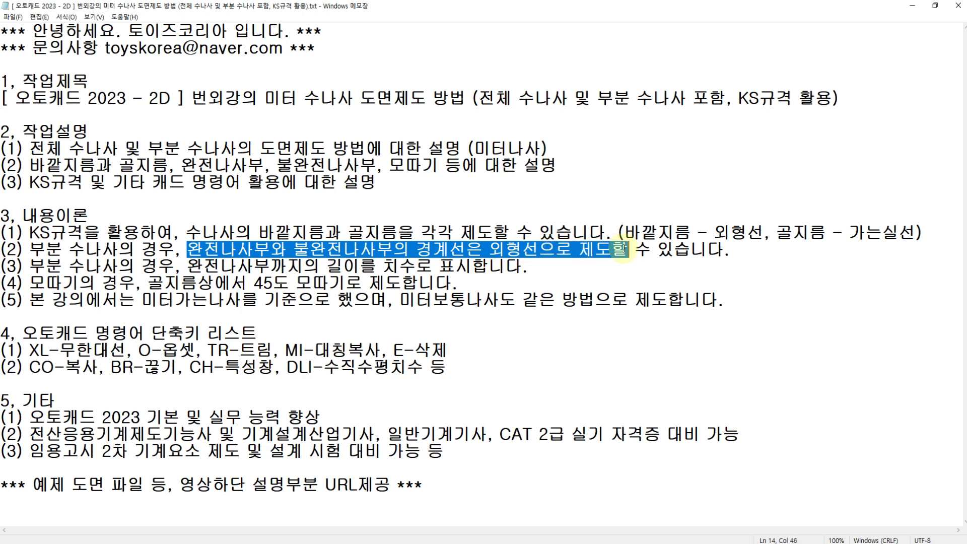
pyautogui.click(30, 250)
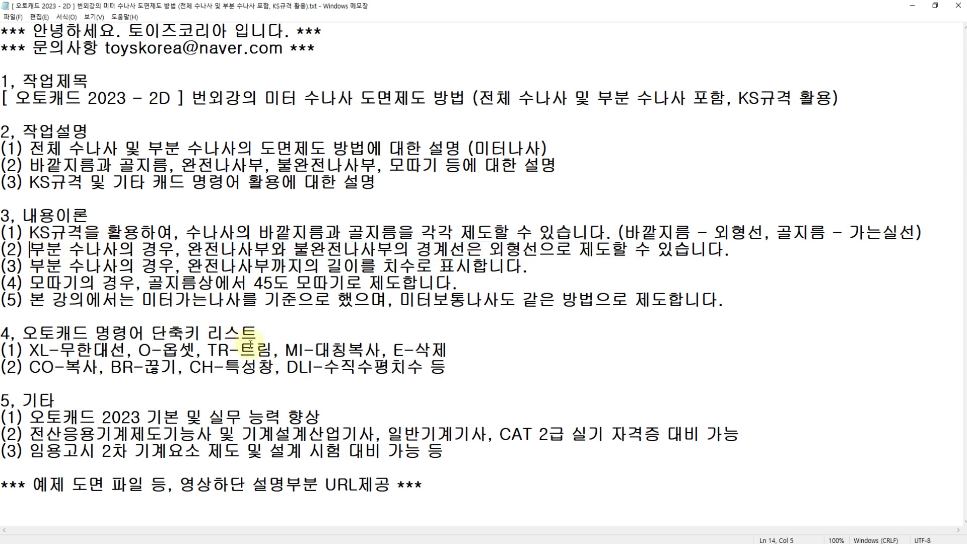
# Step: Return to AutoCAD and inspect the slanted incomplete-thread line beside shaft (B)'s thread boundary
pyautogui.hotkey('alt', 'Tab')
pyautogui.moveTo(159, 342); pyautogui.dragTo(178, 319, button='middle')
pyautogui.click(170, 305)
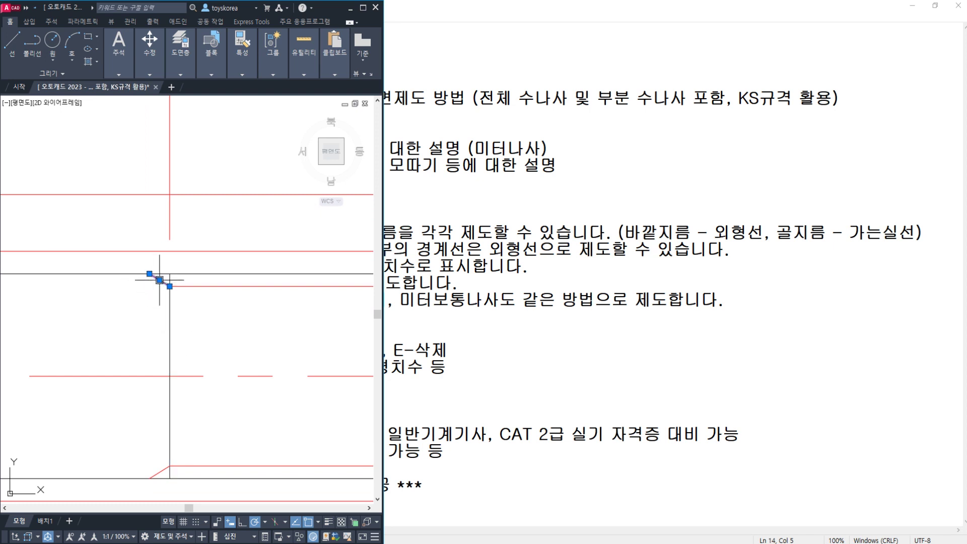
pyautogui.scroll(-3, 154, 284)
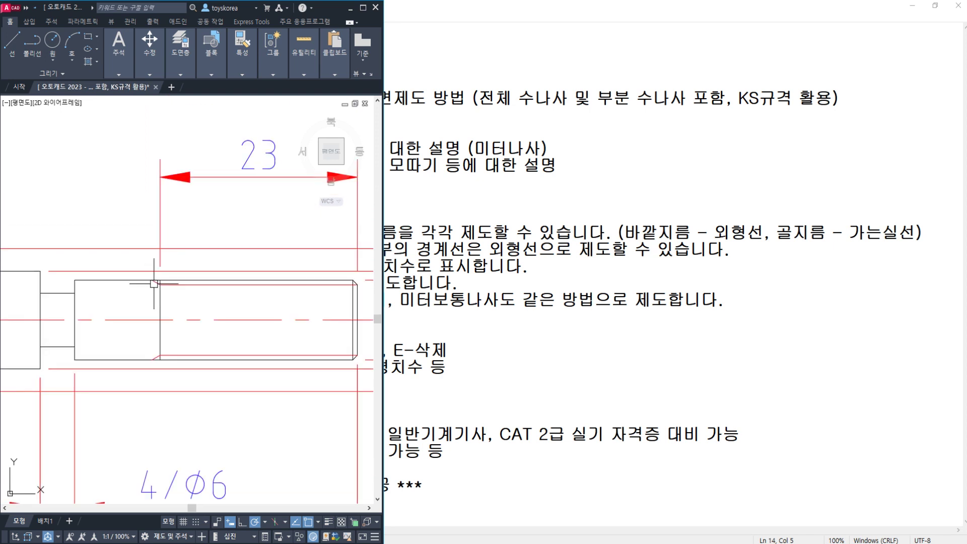
# Step: Measure the vertical distance between the major and minor diameter lines at shaft (B)'s chamfered end with a linear dimension
pyautogui.moveTo(201, 290); pyautogui.dragTo(146, 289, button='middle')
pyautogui.scroll(3, 247, 290)
pyautogui.scroll(4, 223, 284)
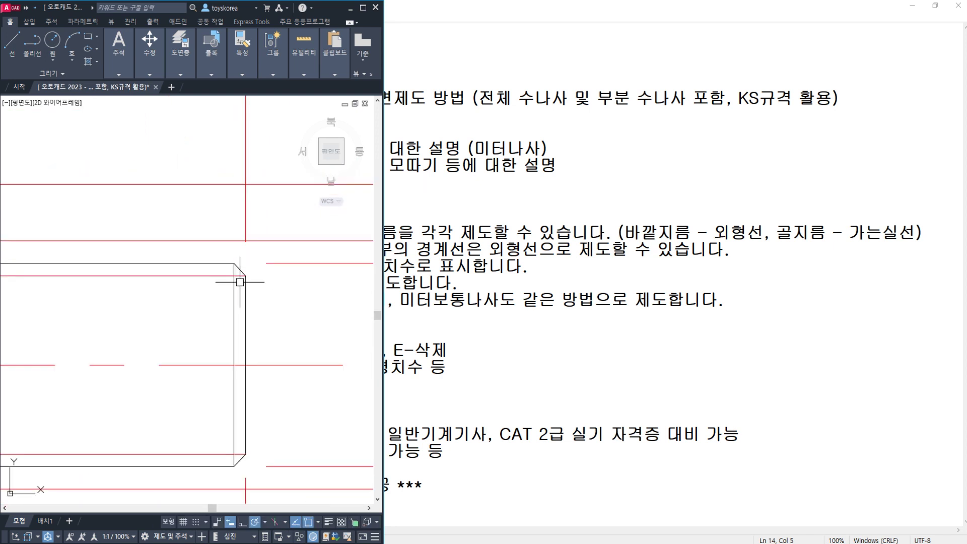
pyautogui.write('DLI')
pyautogui.press('Return')
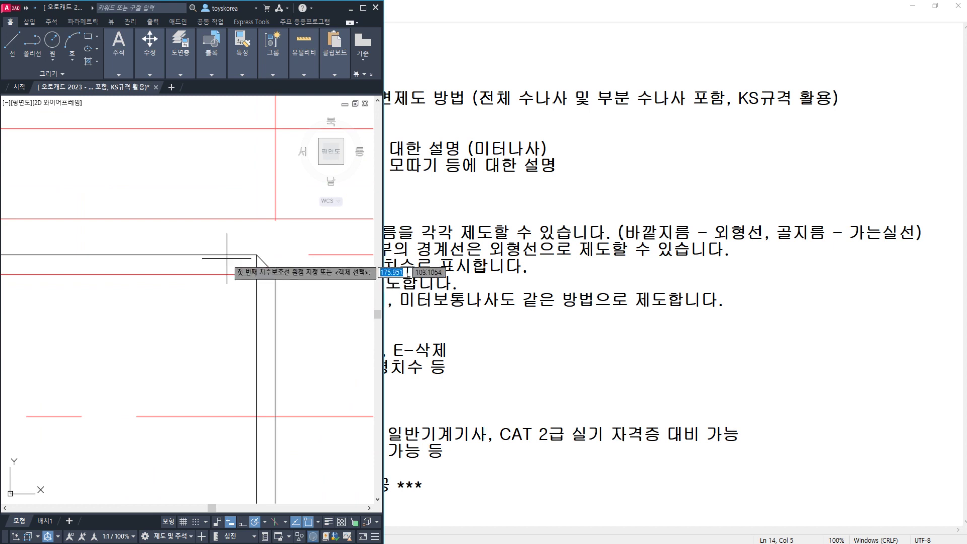
pyautogui.click(227, 255)
pyautogui.click(224, 275)
pyautogui.scroll(-4, 224, 275)
pyautogui.scroll(-3, 224, 275)
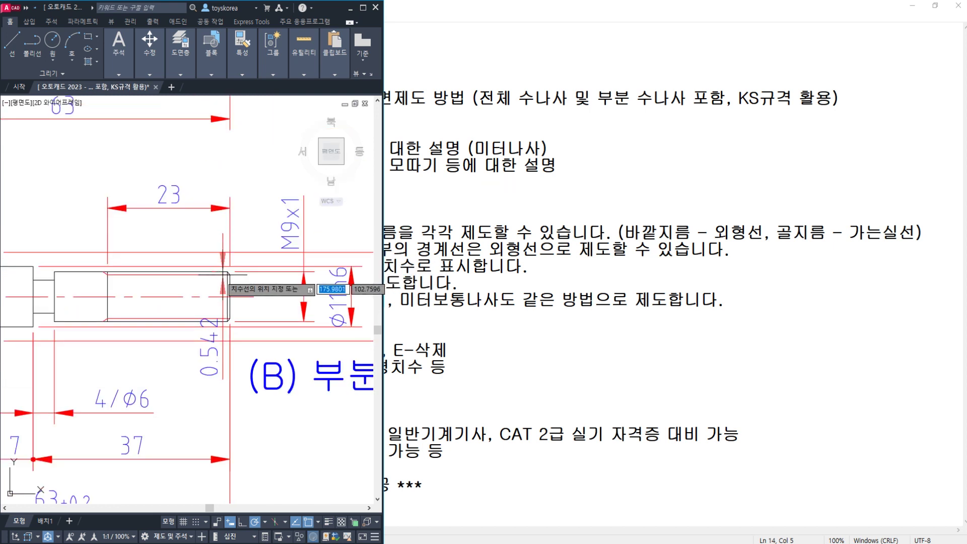
pyautogui.scroll(1, 222, 280)
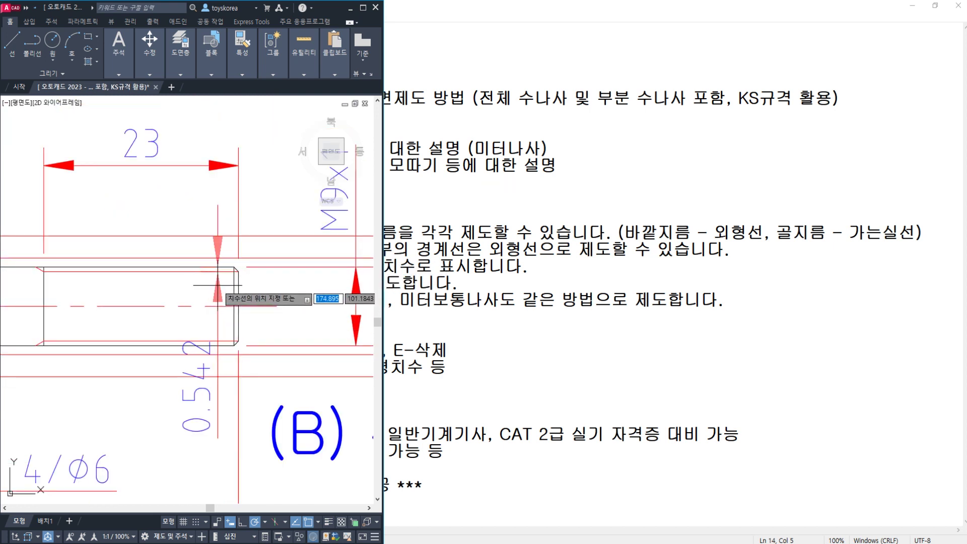
pyautogui.press('Escape')
# Step: Inspect where shaft (B)'s minor diameter line meets the end chamfer and consult the 45° chamfer rule in the Notepad notes
pyautogui.scroll(5, 232, 272)
pyautogui.click(236, 267)
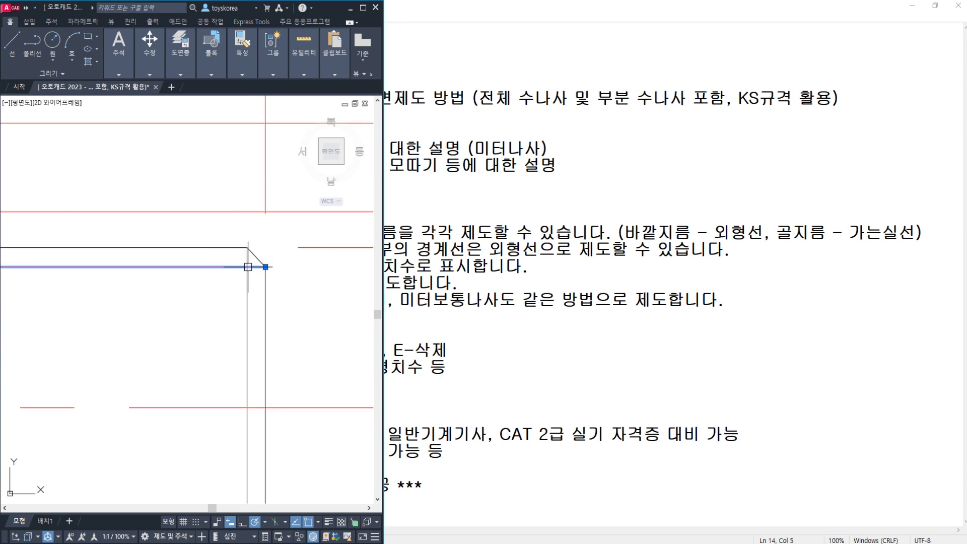
pyautogui.press('Escape')
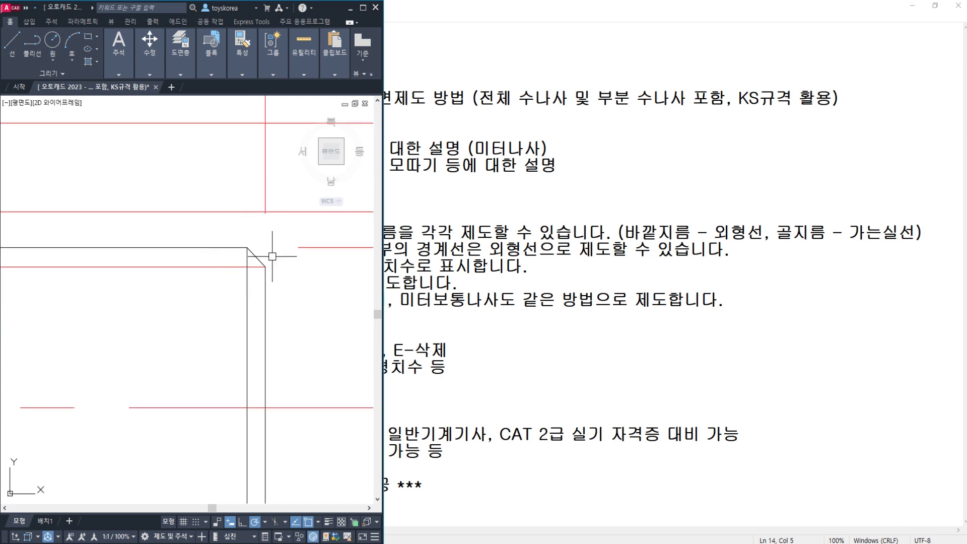
pyautogui.scroll(-4, 261, 277)
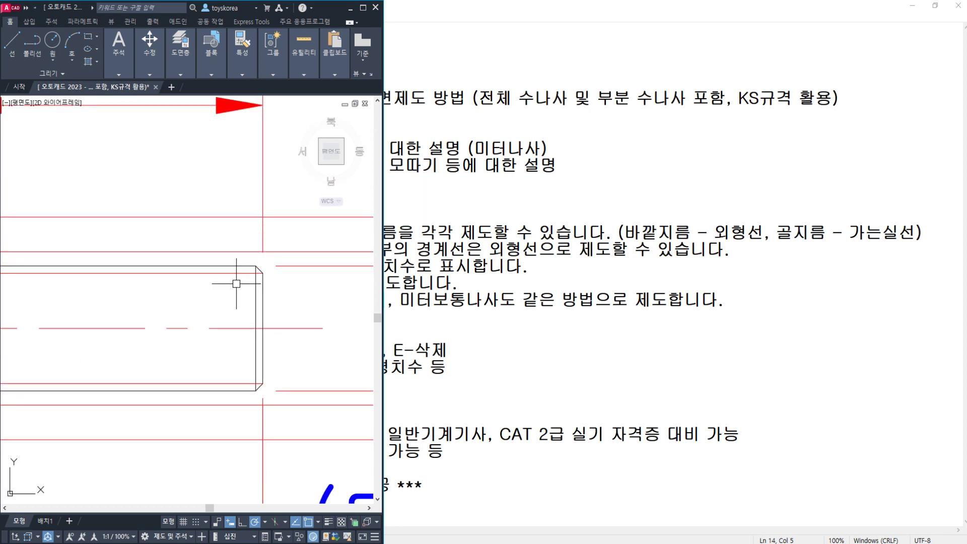
pyautogui.click(458, 282)
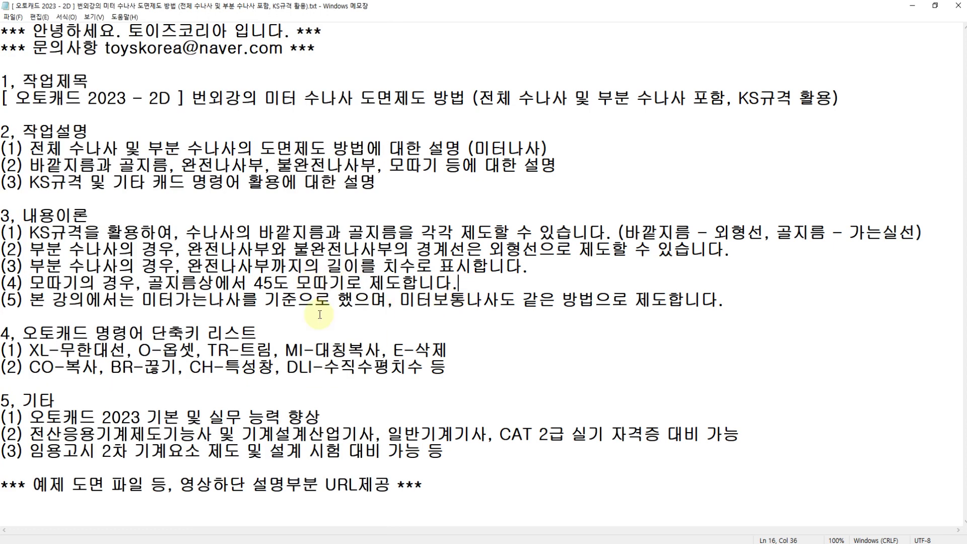
# Step: Return to AutoCAD and compare the overall layout and dimensions of shafts (A) and (B)
pyautogui.hotkey('alt', 'Tab')
pyautogui.scroll(-3, 192, 361)
pyautogui.moveTo(161, 287); pyautogui.dragTo(232, 402, button='middle')
pyautogui.moveTo(155, 250); pyautogui.dragTo(149, 257, button='middle')
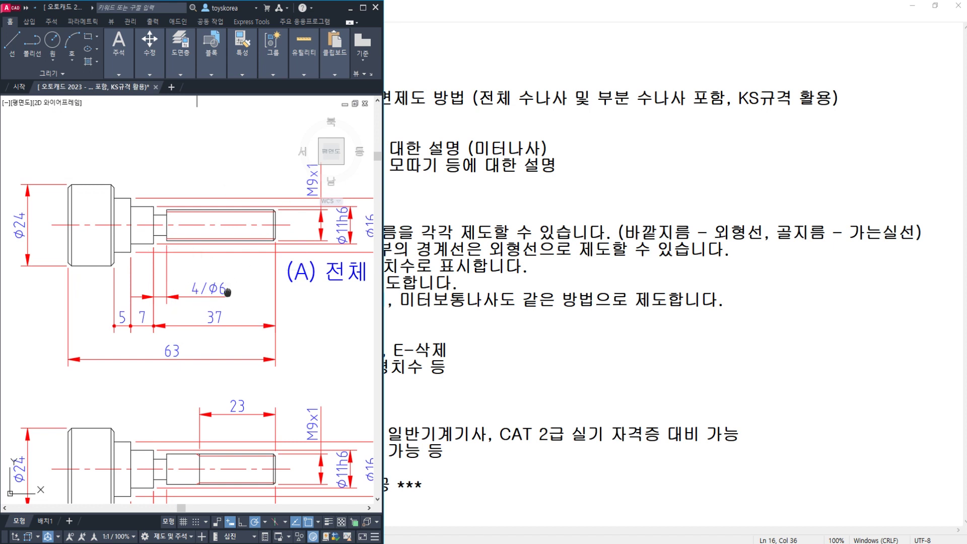
pyautogui.moveTo(228, 293)
pyautogui.mouseDown(button='middle')
pyautogui.moveTo(147, 302)
pyautogui.moveTo(220, 313)
pyautogui.moveTo(221, 167)
pyautogui.mouseUp(button='middle')
pyautogui.moveTo(163, 301); pyautogui.dragTo(190, 273, button='middle')
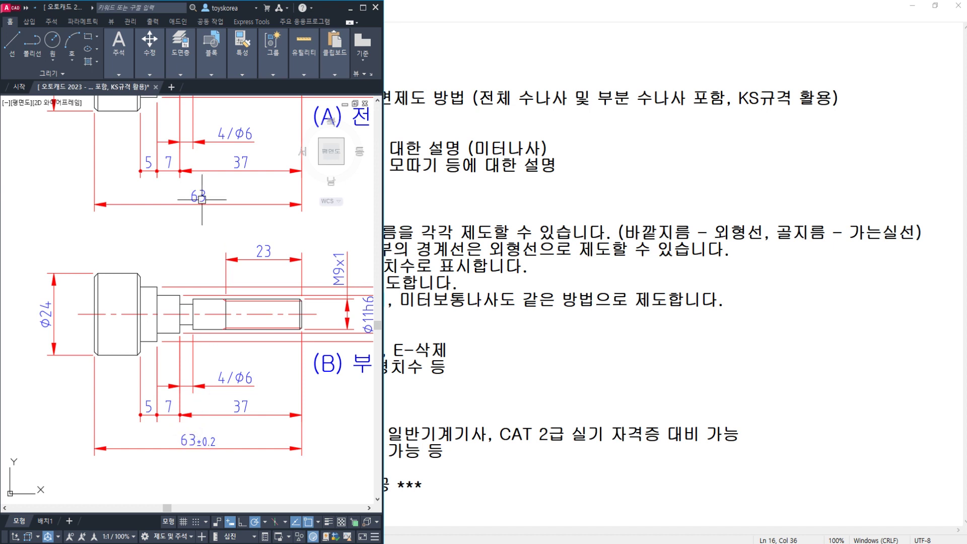
pyautogui.scroll(2, 202, 199)
pyautogui.scroll(-4, 200, 237)
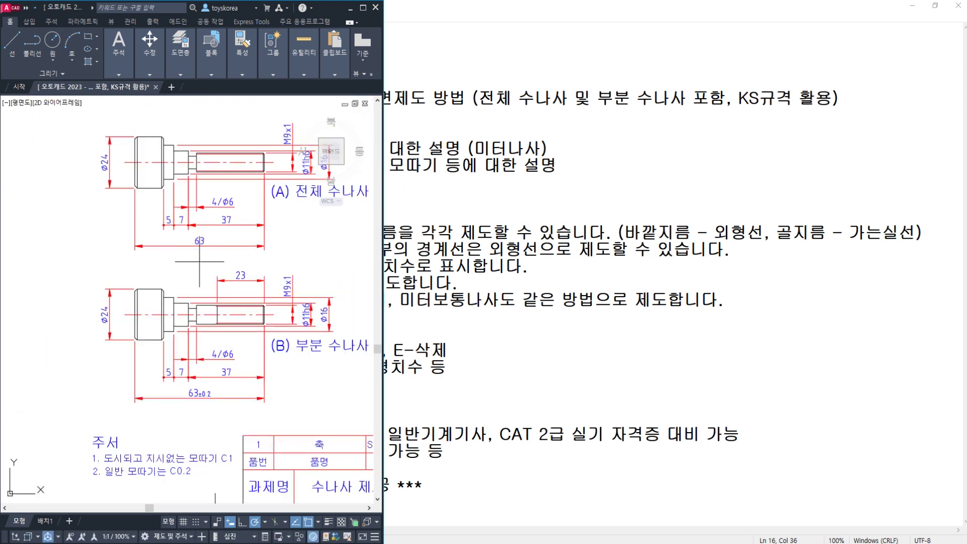
# Step: Replace shaft (A)'s overall length dimension with a copy of shaft (B)'s 63±0.2 dimension, aligned at the head's end, and save the drawing
pyautogui.click(193, 398)
pyautogui.write('d')
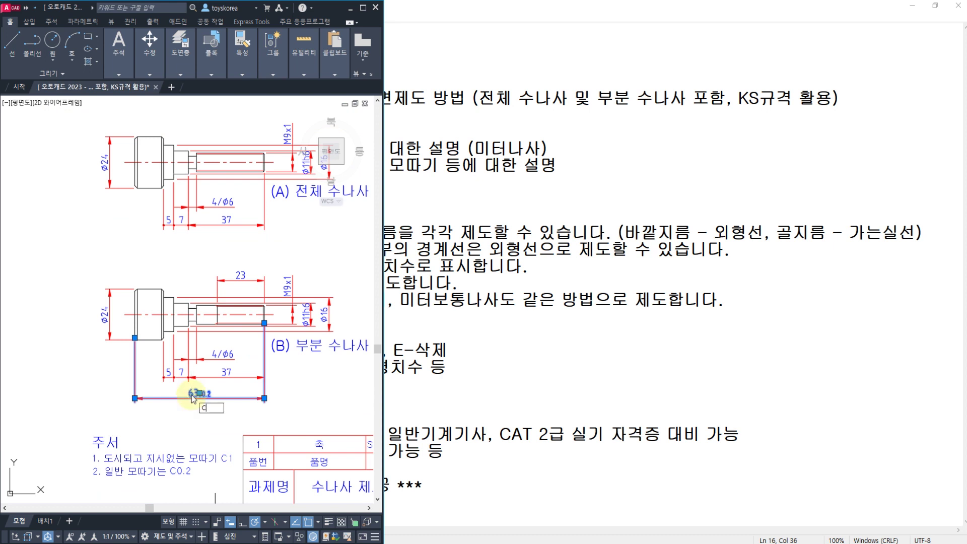
pyautogui.press('Return')
pyautogui.scroll(4, 135, 336)
pyautogui.click(135, 335)
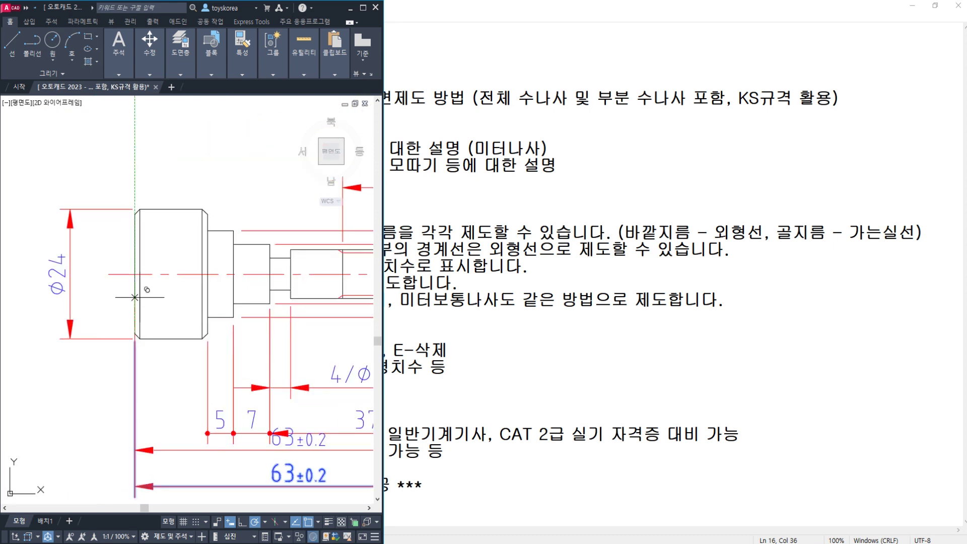
pyautogui.moveTo(157, 202); pyautogui.dragTo(135, 395, button='middle')
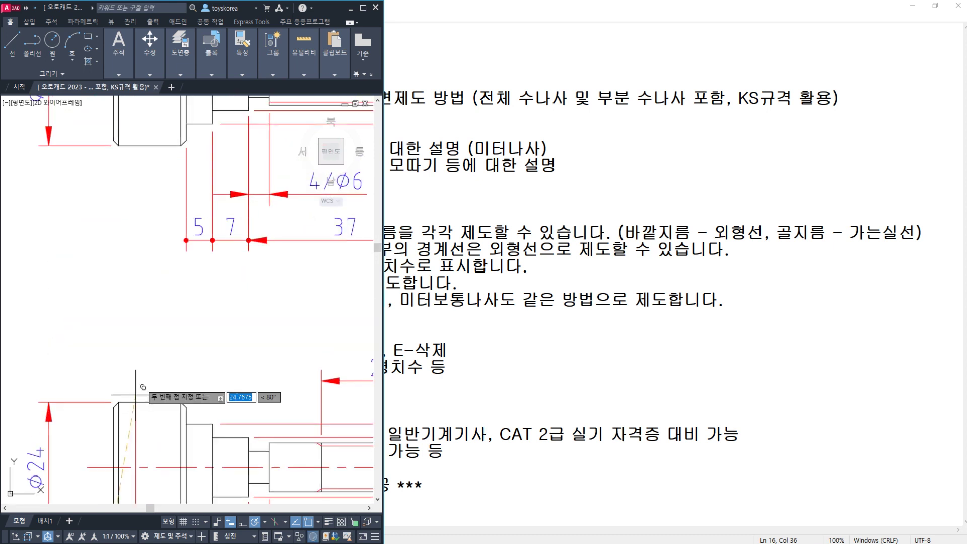
pyautogui.click(121, 133)
pyautogui.scroll(-4, 180, 301)
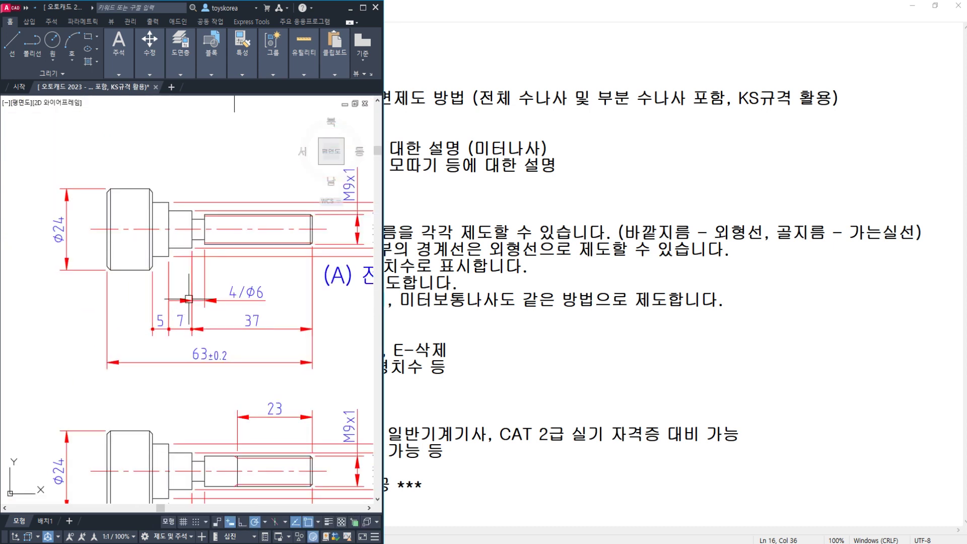
pyautogui.hotkey('ctrl', 's')
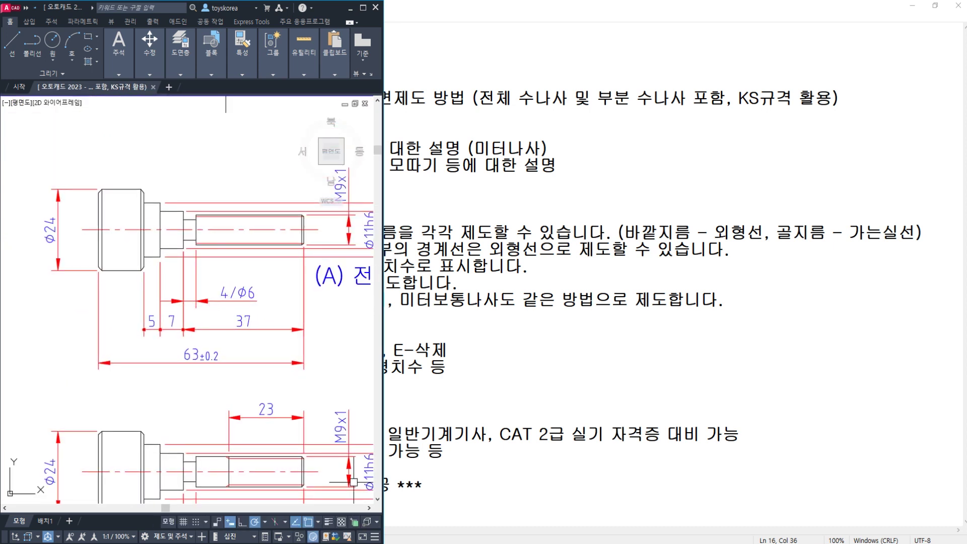
# Step: Bring up the blank drawing sheet in the second AutoCAD window and frame shaft (A) in the reference drawing beside it
pyautogui.hotkey('alt', 'Tab')
pyautogui.click(480, 272)
pyautogui.press('Escape')
pyautogui.press('Escape')
pyautogui.moveTo(527, 277); pyautogui.dragTo(529, 274, button='middle')
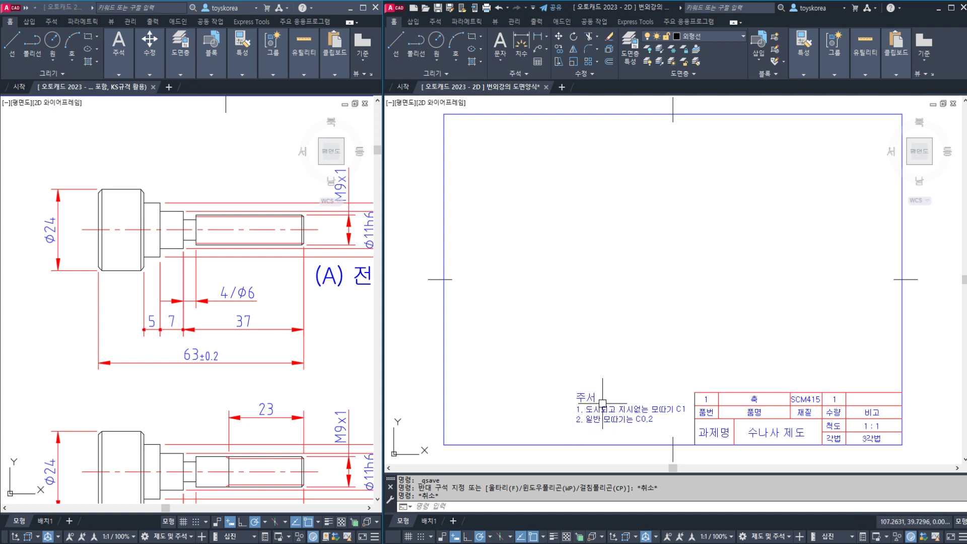
pyautogui.moveTo(256, 320)
pyautogui.mouseDown(button='middle')
pyautogui.moveTo(211, 327)
pyautogui.moveTo(236, 311)
pyautogui.mouseUp(button='middle')
pyautogui.scroll(-2, 219, 325)
pyautogui.scroll(2, 228, 316)
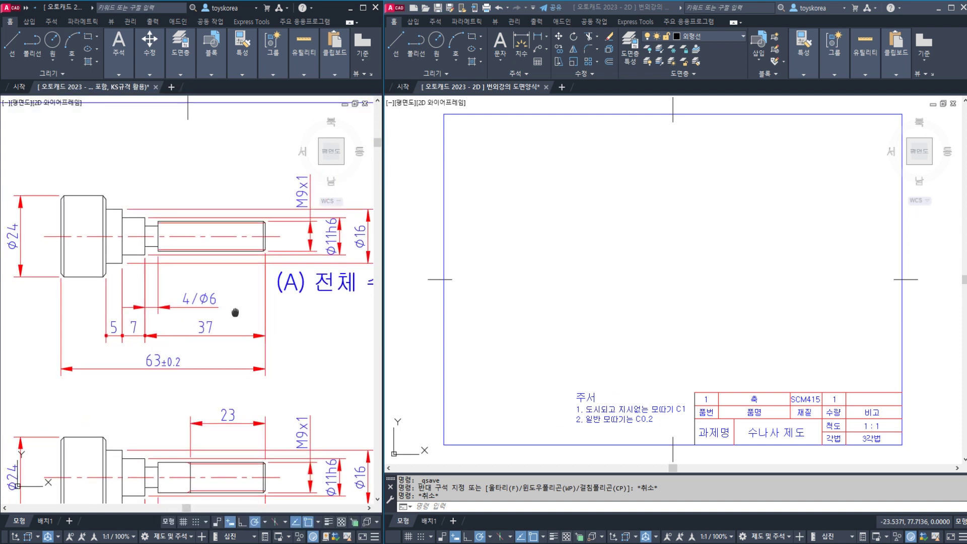
pyautogui.click(599, 253)
pyautogui.press('Escape')
pyautogui.press('Escape')
# Step: Examine shaft (A)'s centre line in the reference drawing as the axis the profile is built around
pyautogui.click(83, 247)
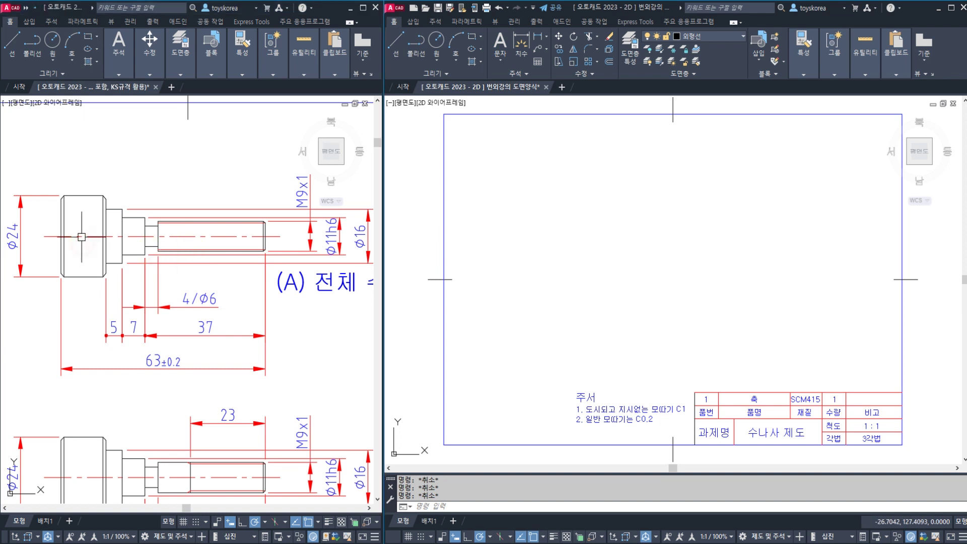
pyautogui.click(80, 236)
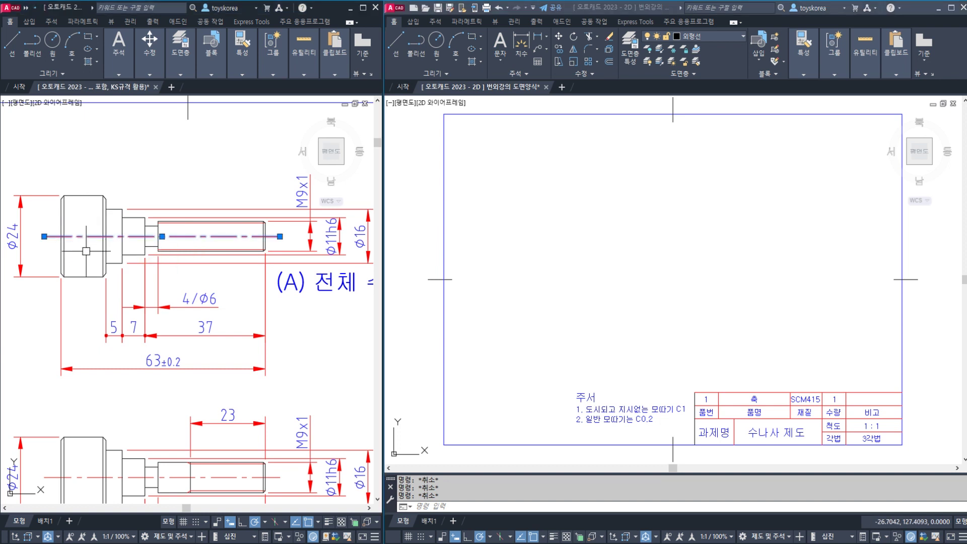
pyautogui.moveTo(69, 234)
pyautogui.mouseDown()
pyautogui.moveTo(229, 217)
pyautogui.moveTo(83, 206)
pyautogui.moveTo(198, 209)
pyautogui.moveTo(233, 229)
pyautogui.moveTo(218, 251)
pyautogui.mouseUp()
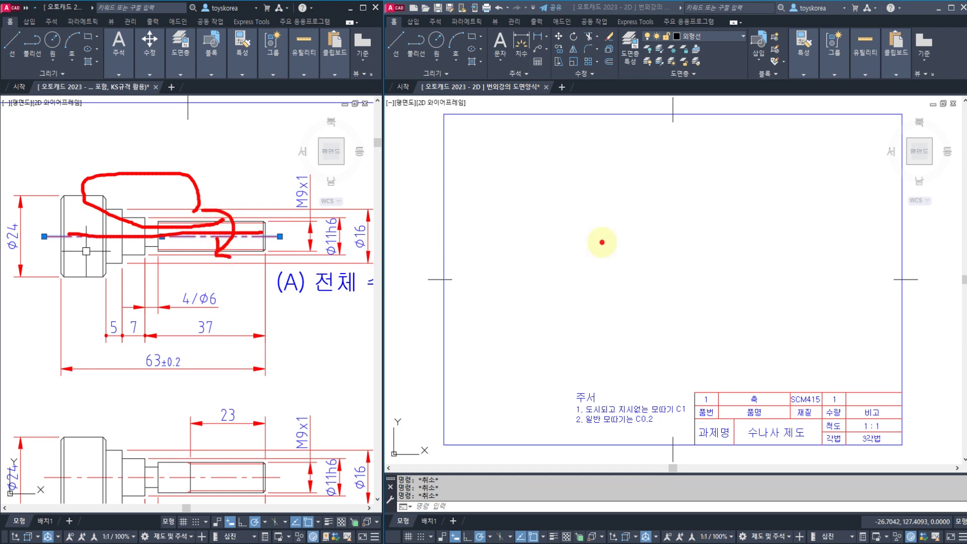
pyautogui.press('Escape')
pyautogui.press('Escape')
# Step: Draw a horizontal and a vertical construction line crossing in the upper left area of the blank sheet
pyautogui.click(626, 229)
pyautogui.moveTo(701, 244); pyautogui.dragTo(648, 260, button='middle')
pyautogui.moveTo(593, 271); pyautogui.dragTo(567, 275, button='middle')
pyautogui.moveTo(551, 211); pyautogui.dragTo(579, 245, button='middle')
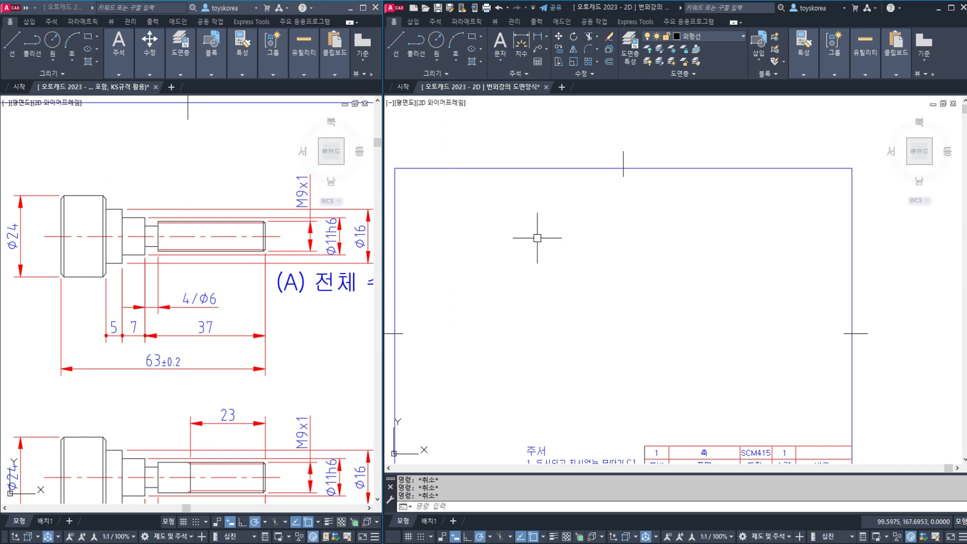
pyautogui.write('xl')
pyautogui.press('space')
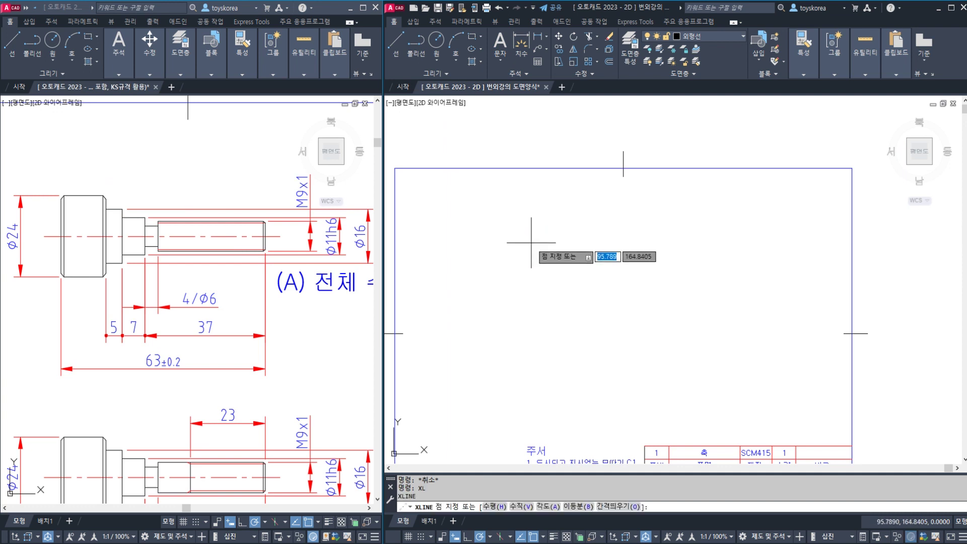
pyautogui.click(536, 239)
pyautogui.click(532, 223)
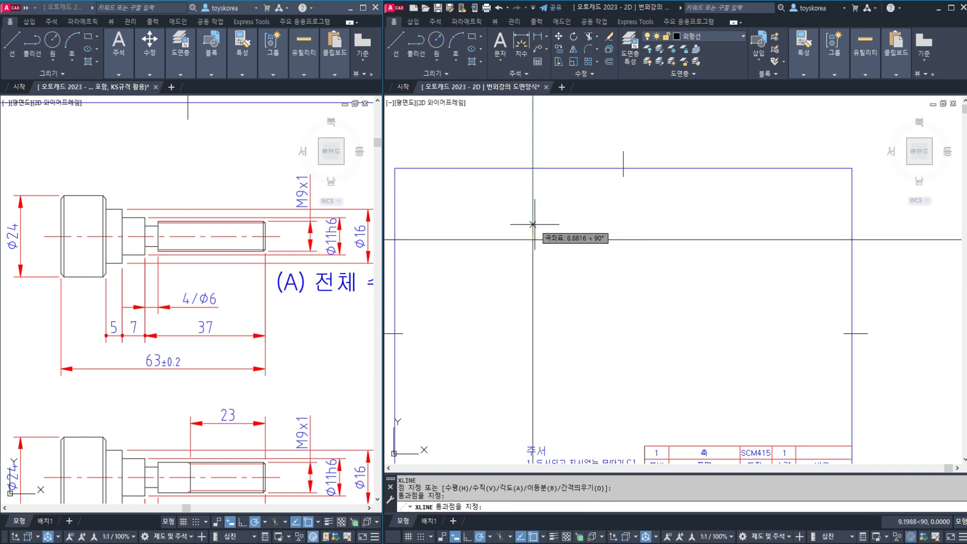
pyautogui.press('Escape')
# Step: Compare the construction lines' crossing with the head end and the threaded end of shaft (A) as possible drawing origins
pyautogui.moveTo(540, 252); pyautogui.dragTo(537, 234)
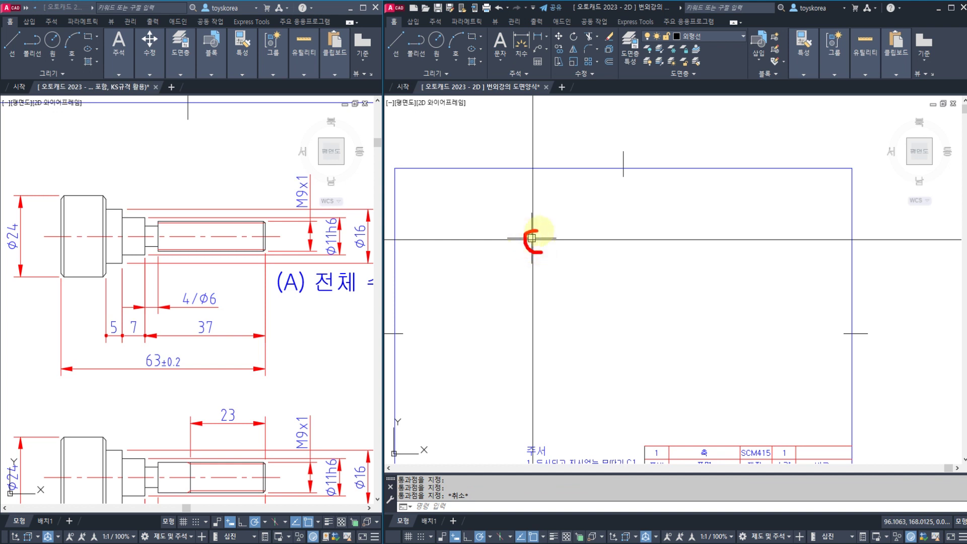
pyautogui.moveTo(91, 303)
pyautogui.mouseDown()
pyautogui.moveTo(94, 329)
pyautogui.moveTo(94, 320)
pyautogui.moveTo(82, 346)
pyautogui.mouseUp()
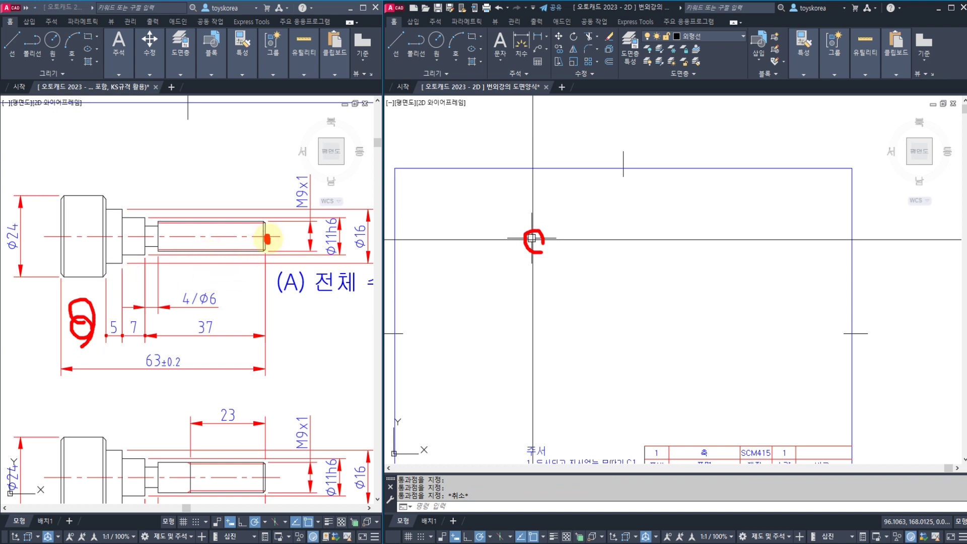
pyautogui.moveTo(267, 239)
pyautogui.mouseDown()
pyautogui.moveTo(86, 241)
pyautogui.moveTo(82, 232)
pyautogui.moveTo(86, 258)
pyautogui.mouseUp()
pyautogui.press('Escape')
pyautogui.press('Escape')
pyautogui.press('Escape')
# Step: Erase both construction lines from the sheet
pyautogui.click(587, 278)
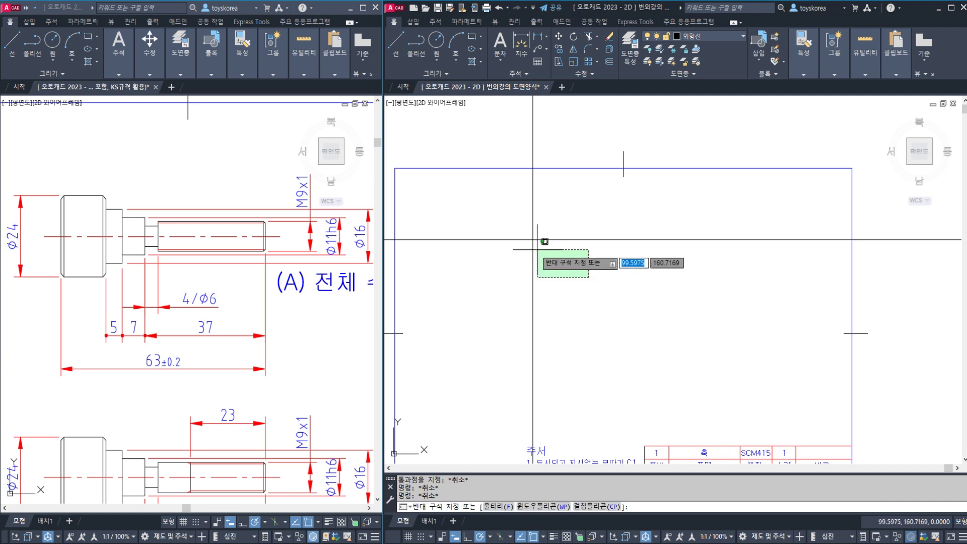
pyautogui.click(519, 260)
pyautogui.write('e')
pyautogui.press('Escape')
pyautogui.click(559, 276)
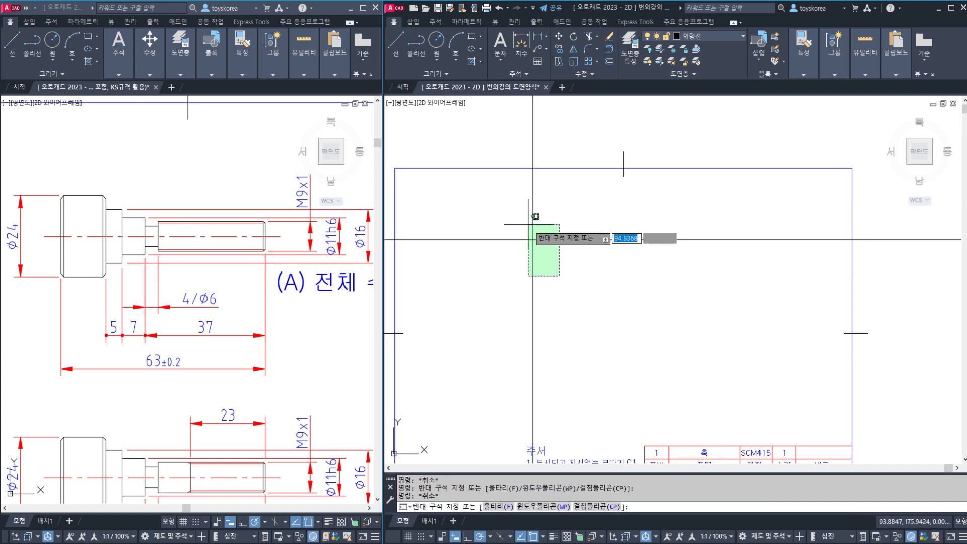
pyautogui.click(528, 227)
pyautogui.write('e')
pyautogui.press('Return')
# Step: Draw horizontal and vertical construction lines crossing in the upper right area of the sheet as the shaft's axis and threaded end
pyautogui.write('xl')
pyautogui.press('Return')
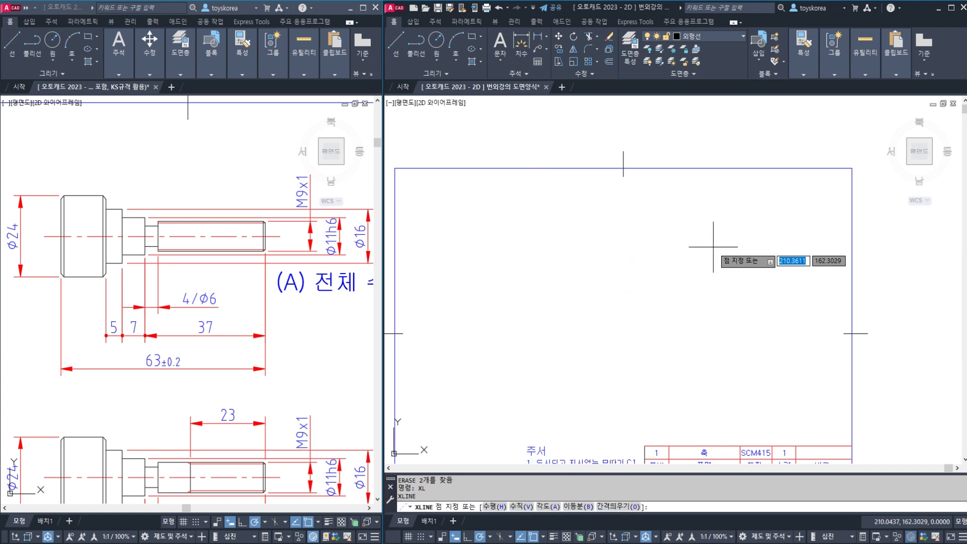
pyautogui.click(713, 241)
pyautogui.click(726, 242)
pyautogui.click(712, 220)
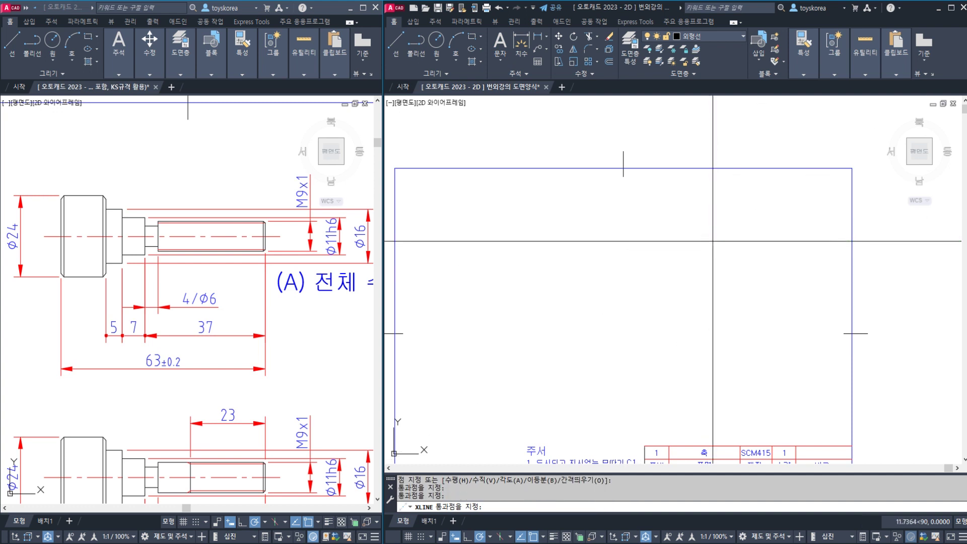
pyautogui.press('Escape')
# Step: Match the construction lines' crossing to the centre of shaft (A)'s threaded end and examine the chamfered corners of its head
pyautogui.moveTo(710, 252)
pyautogui.mouseDown()
pyautogui.moveTo(701, 234)
pyautogui.moveTo(713, 252)
pyautogui.mouseUp()
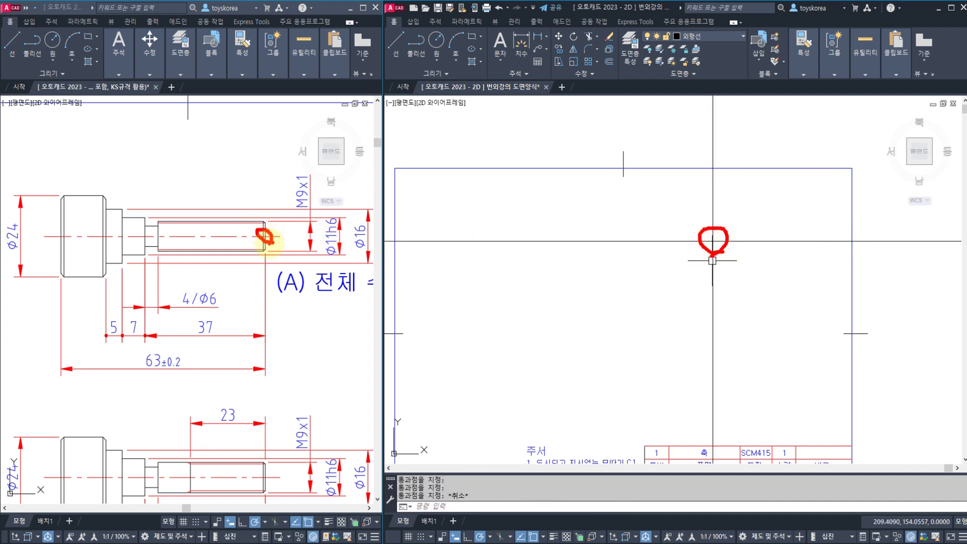
pyautogui.moveTo(71, 202)
pyautogui.mouseDown()
pyautogui.moveTo(51, 199)
pyautogui.moveTo(58, 208)
pyautogui.moveTo(116, 200)
pyautogui.moveTo(96, 205)
pyautogui.mouseUp()
pyautogui.press('Escape')
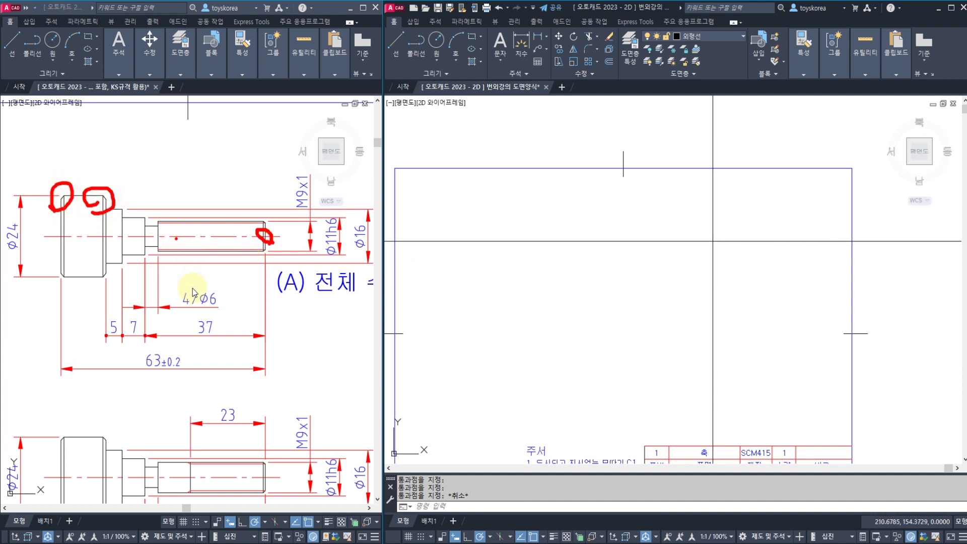
pyautogui.press('Escape')
# Step: Read the chamfer notes under shaft (B) and identify the shaft corners that each note applies to
pyautogui.click(198, 337)
pyautogui.moveTo(244, 448); pyautogui.dragTo(199, 242, button='middle')
pyautogui.moveTo(259, 309); pyautogui.dragTo(354, 173, button='middle')
pyautogui.moveTo(189, 368); pyautogui.dragTo(209, 367, button='middle')
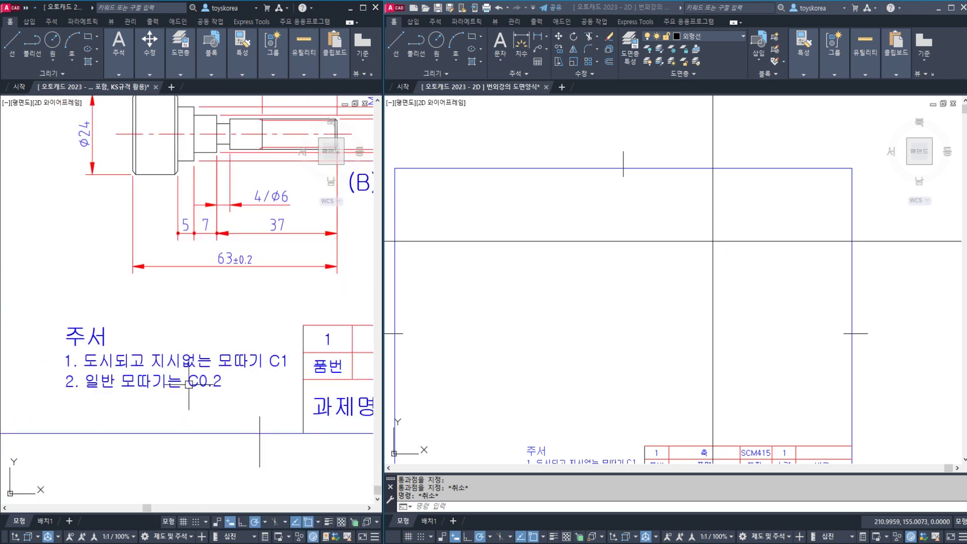
pyautogui.moveTo(176, 253); pyautogui.dragTo(173, 282, button='middle')
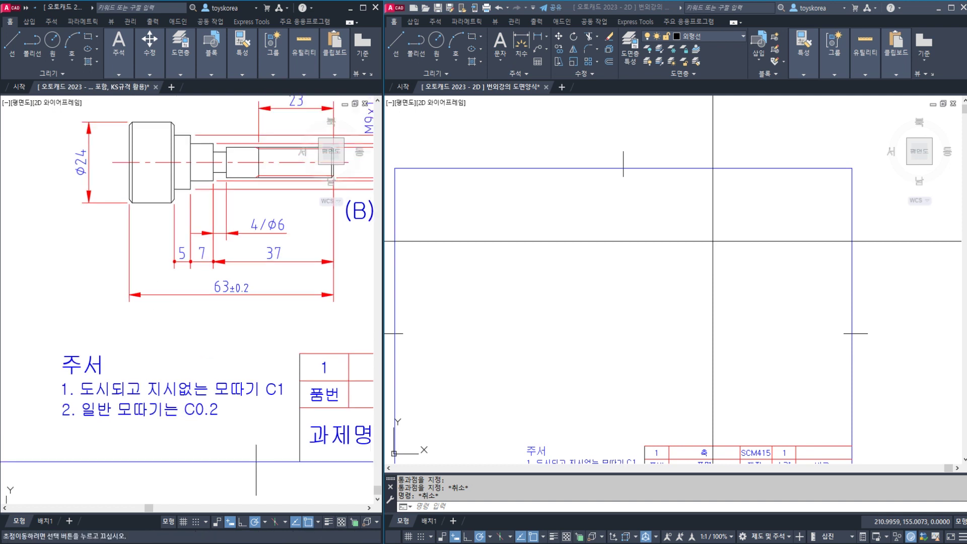
pyautogui.moveTo(154, 251); pyautogui.dragTo(155, 288, button='middle')
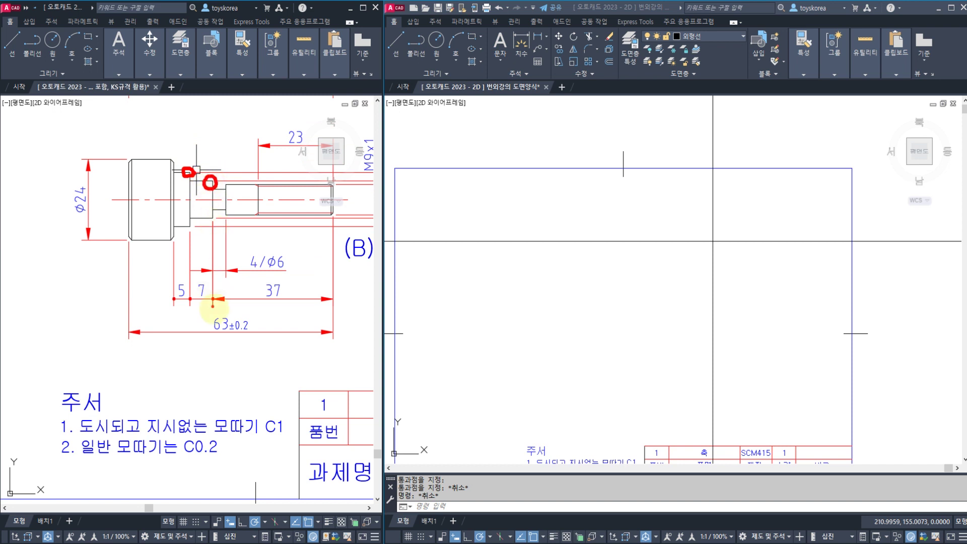
pyautogui.moveTo(219, 460)
pyautogui.mouseDown()
pyautogui.moveTo(185, 437)
pyautogui.moveTo(239, 442)
pyautogui.mouseUp()
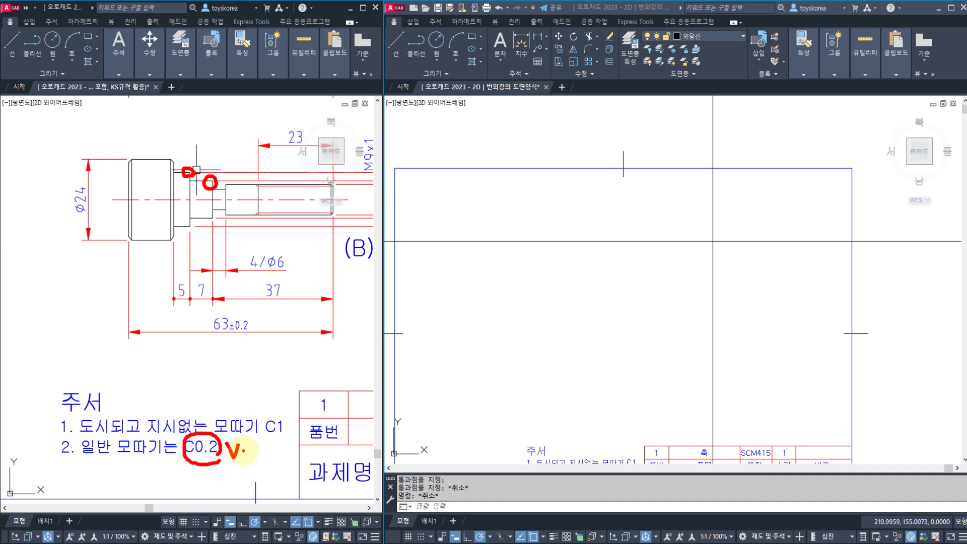
pyautogui.moveTo(280, 441)
pyautogui.mouseDown()
pyautogui.moveTo(271, 407)
pyautogui.moveTo(281, 442)
pyautogui.mouseUp()
pyautogui.press('Escape')
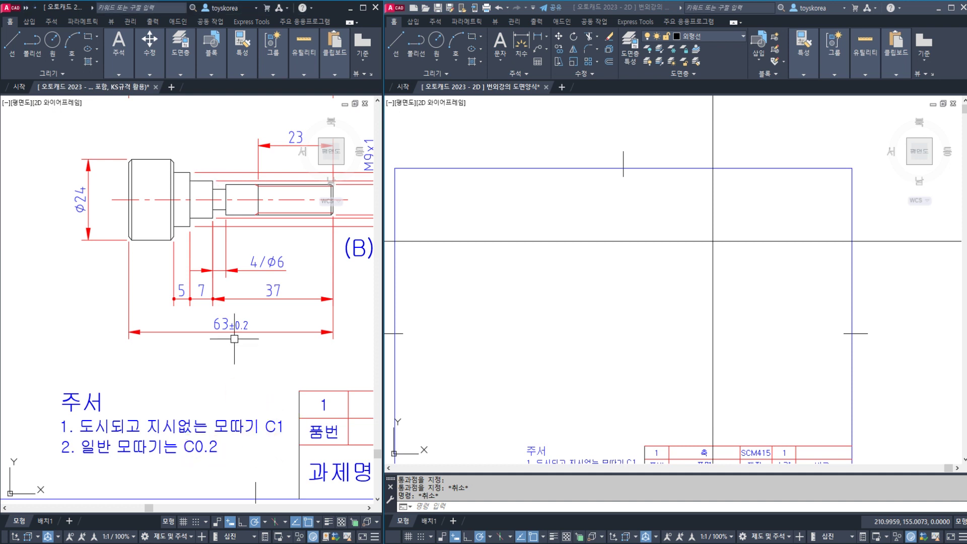
# Step: Examine the reference edges of shaft (A)'s threaded end and undercut along with the length dimensions that locate them
pyautogui.moveTo(204, 258)
pyautogui.mouseDown(button='middle')
pyautogui.moveTo(182, 348)
pyautogui.moveTo(182, 423)
pyautogui.mouseUp(button='middle')
pyautogui.moveTo(193, 354); pyautogui.dragTo(150, 360, button='middle')
pyautogui.click(540, 317)
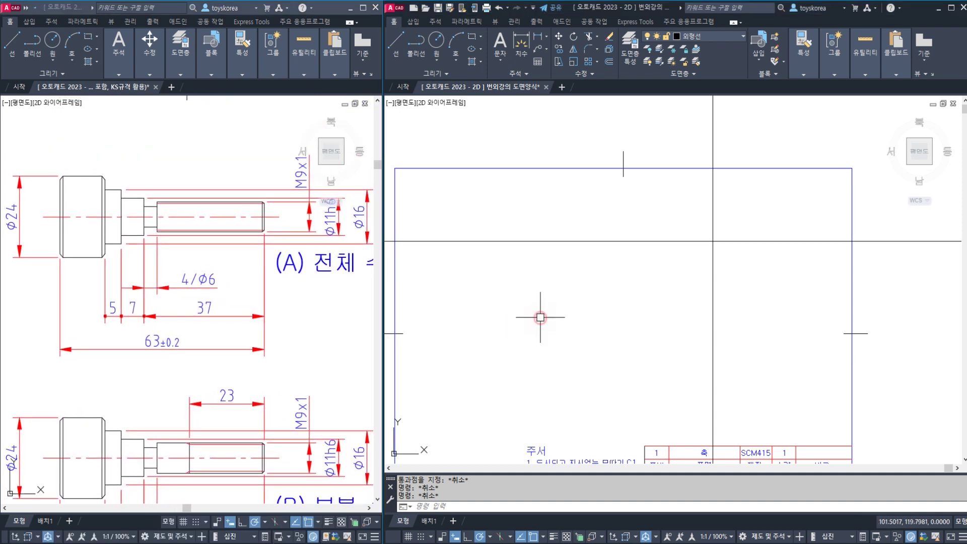
pyautogui.press('Escape')
pyautogui.press('Escape')
pyautogui.moveTo(710, 245); pyautogui.dragTo(654, 277, button='middle')
pyautogui.scroll(7, 661, 275)
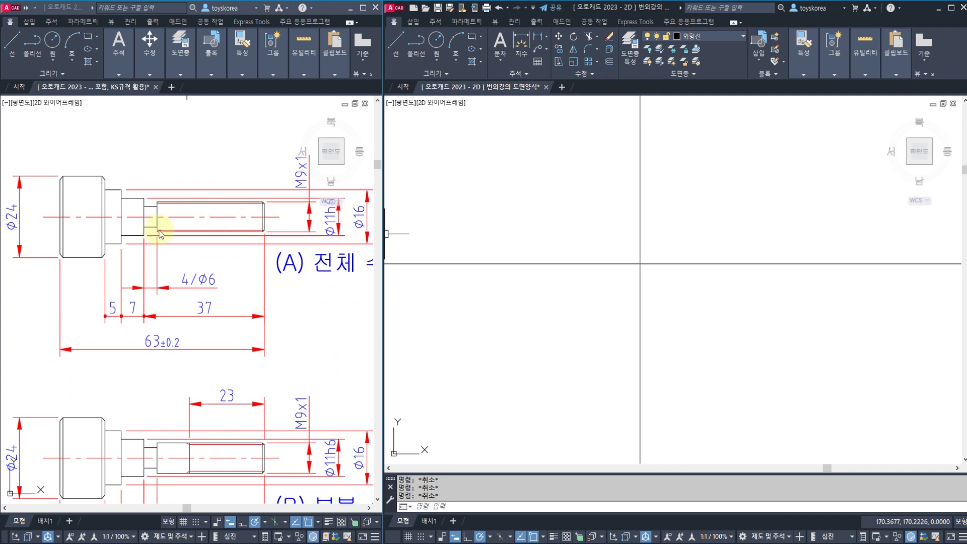
pyautogui.click(257, 229)
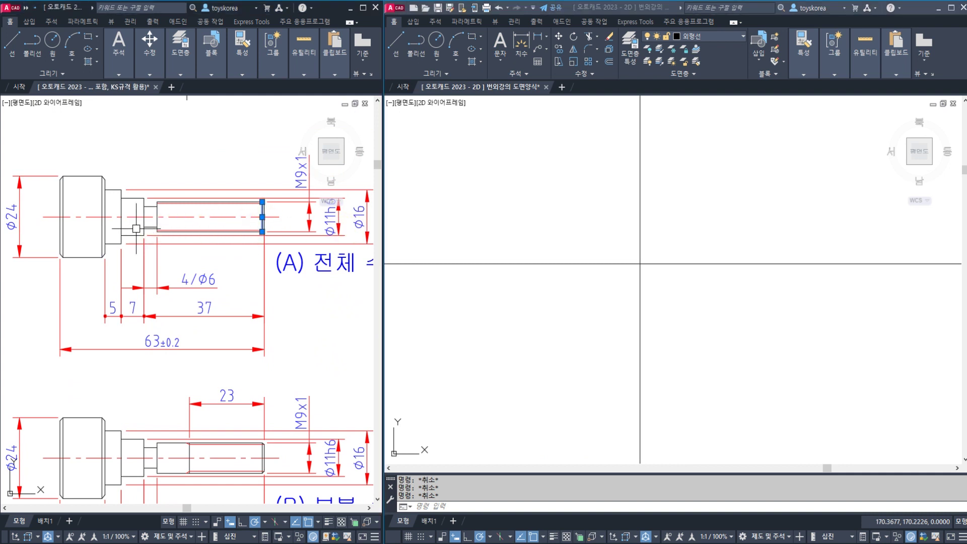
pyautogui.press('Escape')
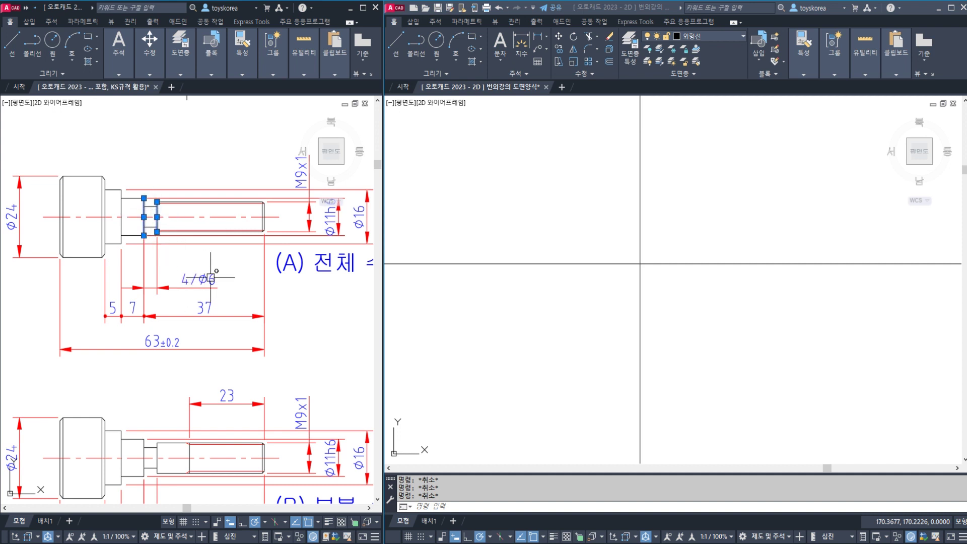
# Step: Offset the vertical construction line 37 mm to the left to locate the undercut's shoulder
pyautogui.click(640, 279)
pyautogui.write('o')
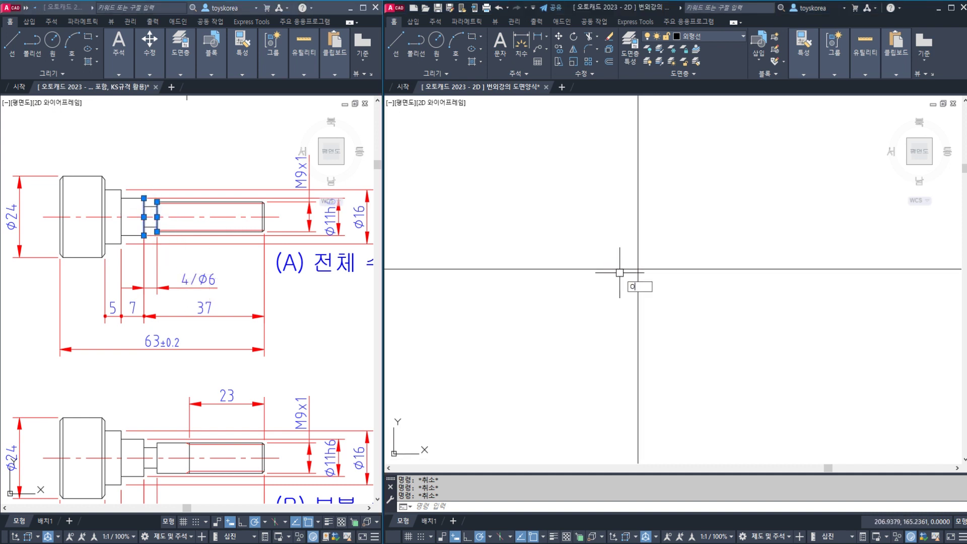
pyautogui.press('Return')
pyautogui.write('37')
pyautogui.press('Return')
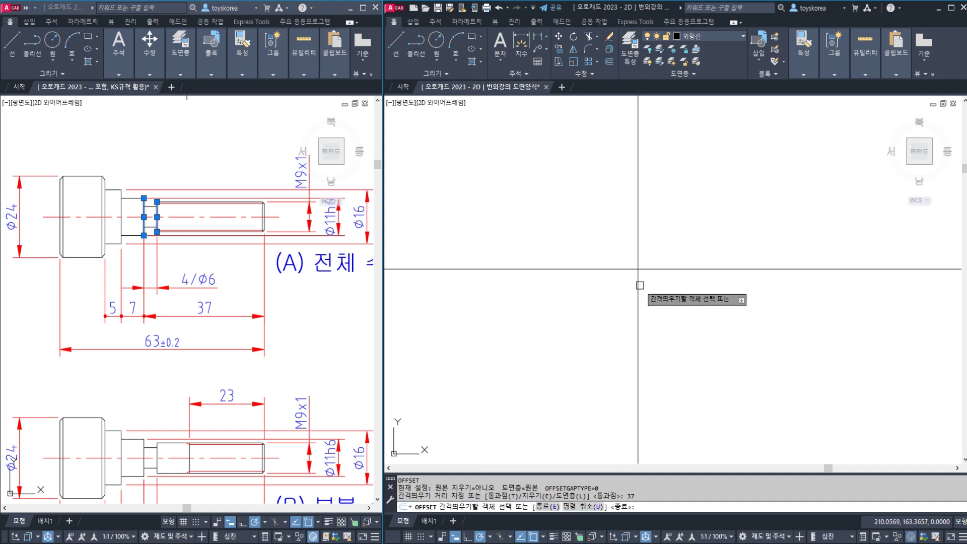
pyautogui.click(638, 285)
pyautogui.click(513, 285)
pyautogui.press('Escape')
# Step: Offset the undercut shoulder line 4 mm back toward the threaded end, and clear the selected edges in the reference drawing
pyautogui.moveTo(545, 279)
pyautogui.mouseDown(button='middle')
pyautogui.moveTo(641, 282)
pyautogui.moveTo(600, 291)
pyautogui.mouseUp(button='middle')
pyautogui.write('o')
pyautogui.press('Return')
pyautogui.write('4')
pyautogui.press('Return')
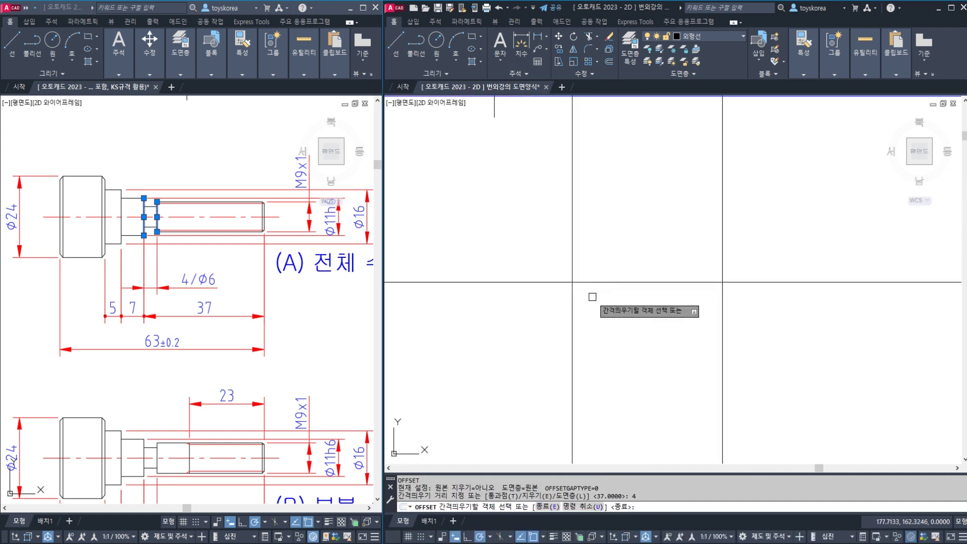
pyautogui.click(573, 298)
pyautogui.click(590, 301)
pyautogui.press('Escape')
pyautogui.moveTo(615, 297); pyautogui.dragTo(587, 303, button='middle')
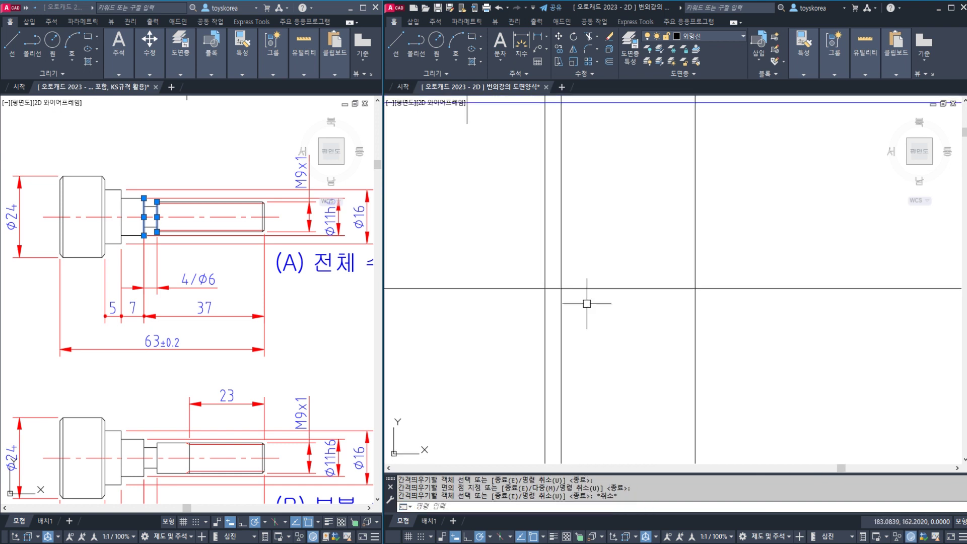
pyautogui.click(300, 280)
pyautogui.press('Escape')
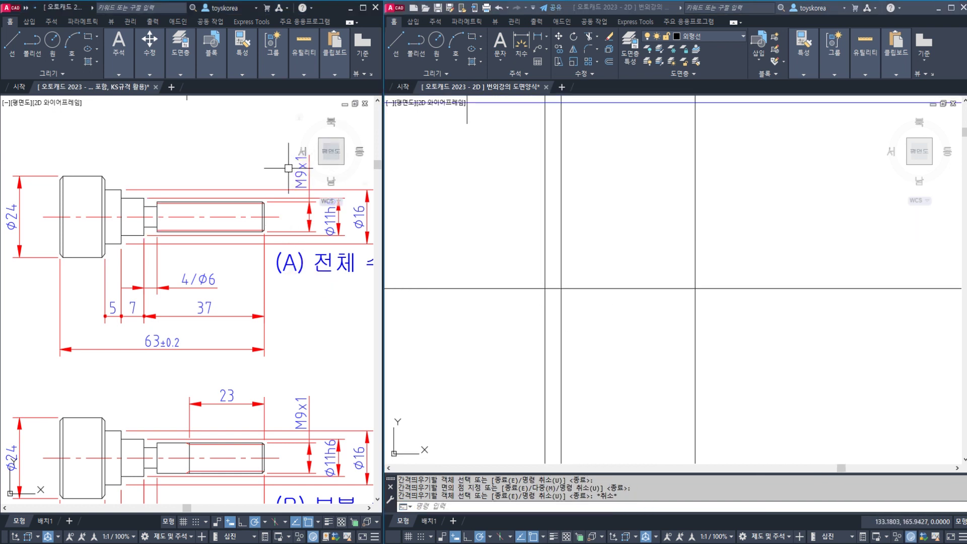
# Step: Switch to the KS standards PDF and locate the M9 × 1 row in the metric fine thread table
pyautogui.scroll(2, 276, 188)
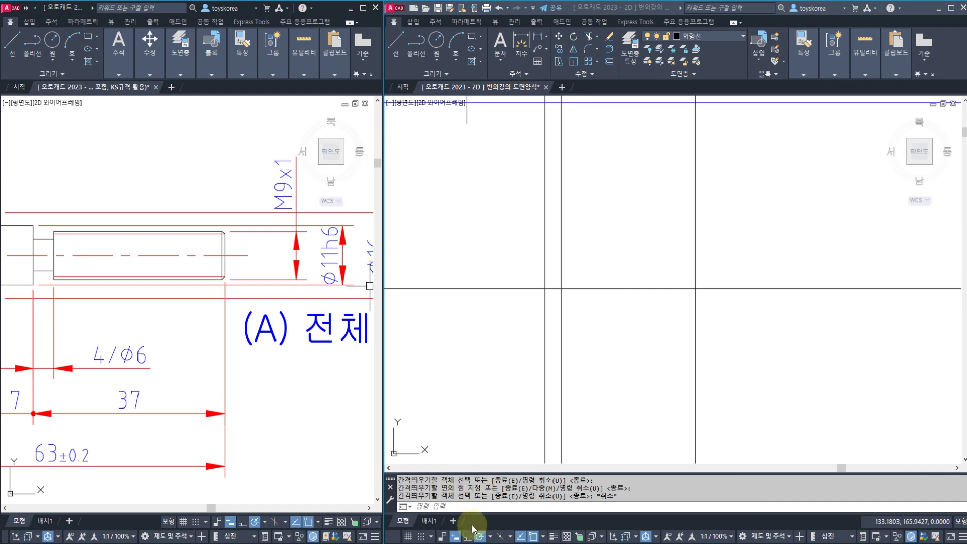
pyautogui.click(474, 543)
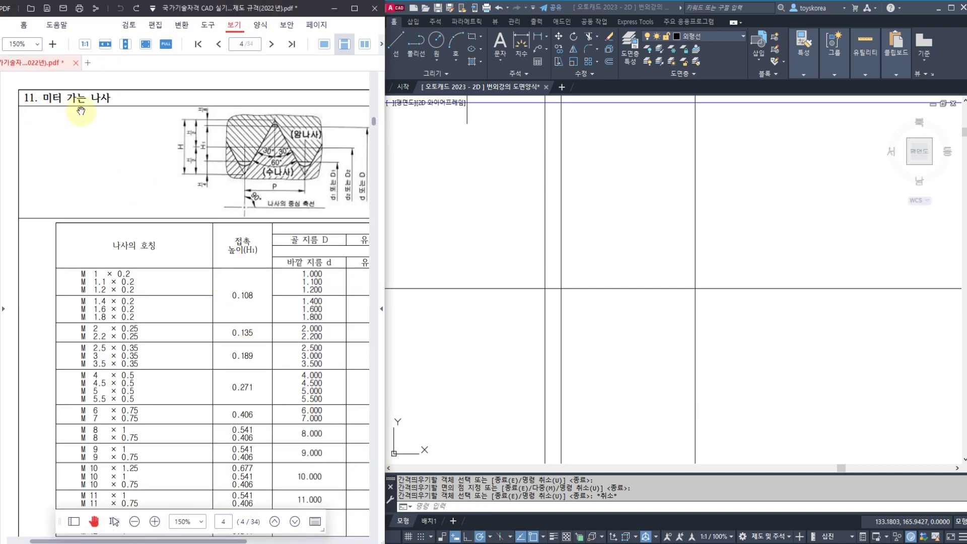
pyautogui.moveTo(121, 408); pyautogui.dragTo(119, 334)
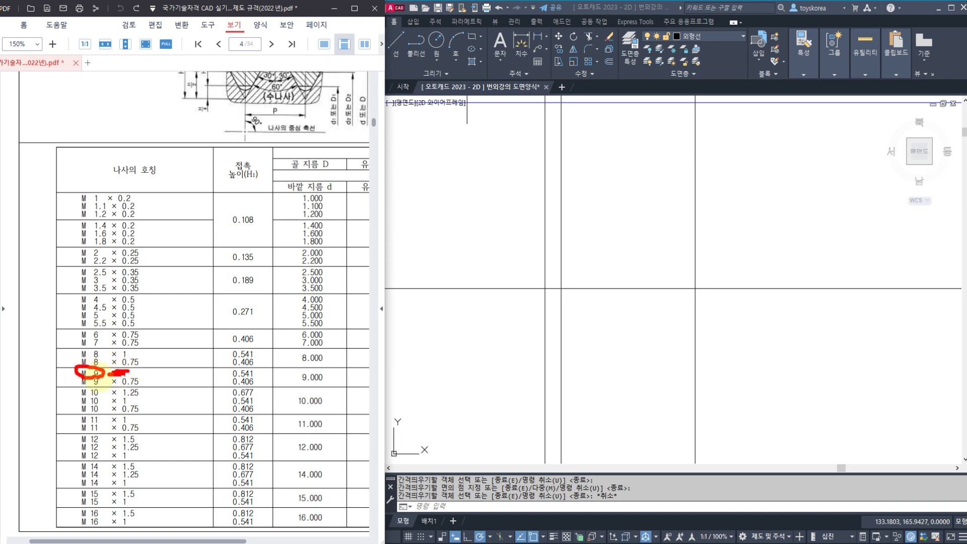
pyautogui.press('Escape')
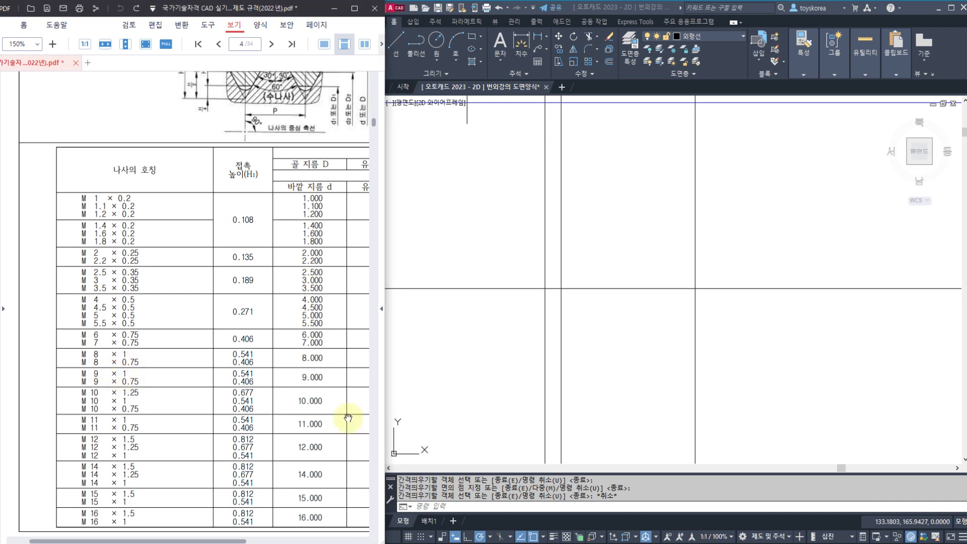
# Step: Switch back to AutoCAD and identify the outer edges of shaft (A)'s thread that the M9x1 dimension defines in the reference drawing
pyautogui.hotkey('alt', 'Tab')
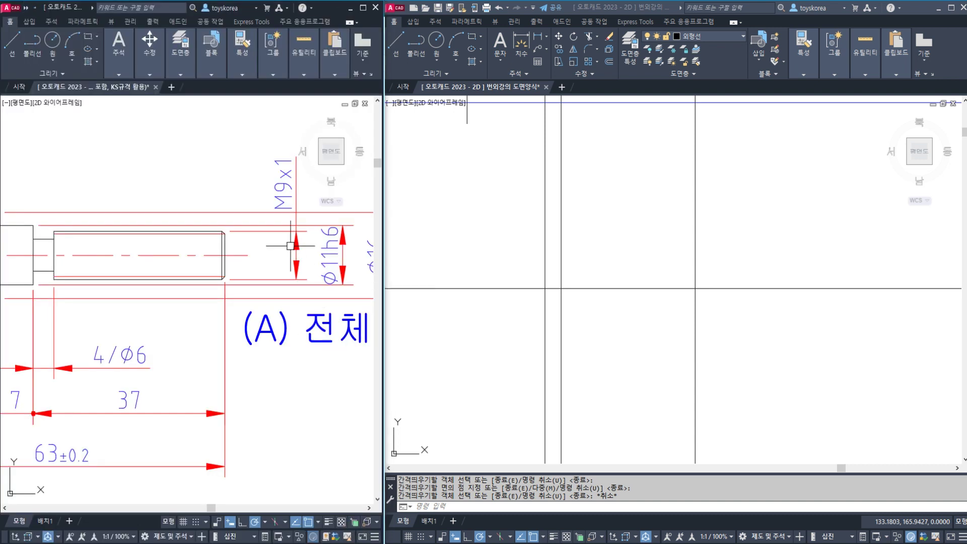
pyautogui.click(279, 204)
pyautogui.press('Escape')
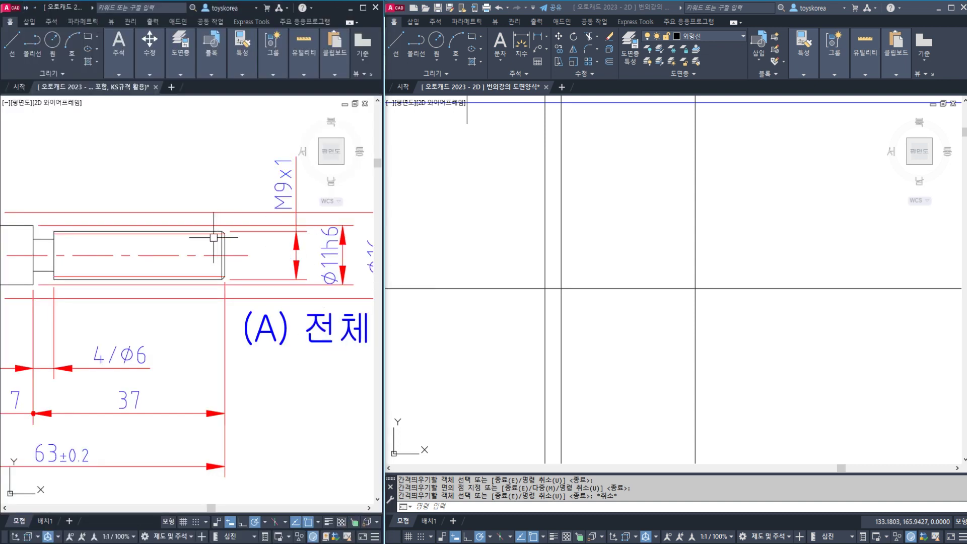
pyautogui.moveTo(202, 243); pyautogui.dragTo(210, 244, button='middle')
pyautogui.write('DLI')
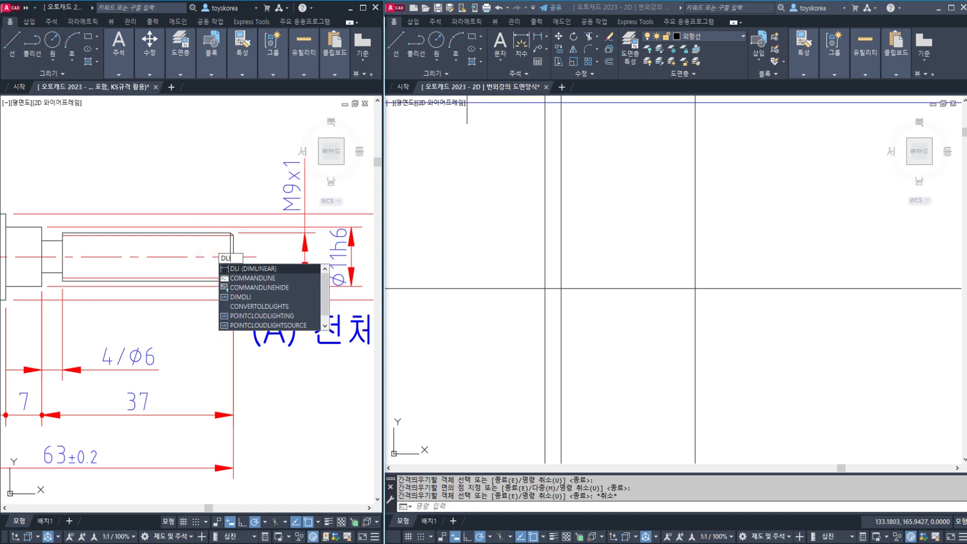
pyautogui.press('Return')
pyautogui.scroll(2, 209, 232)
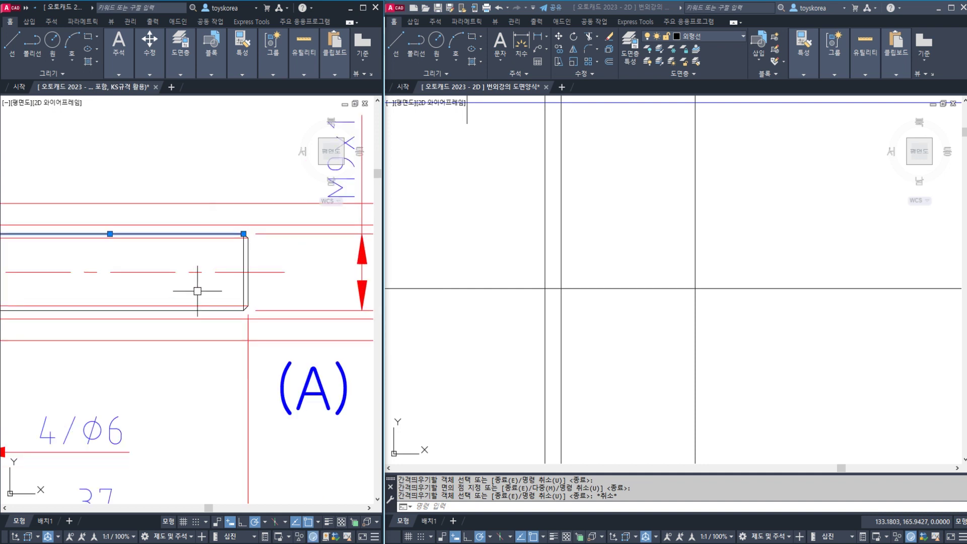
pyautogui.click(201, 310)
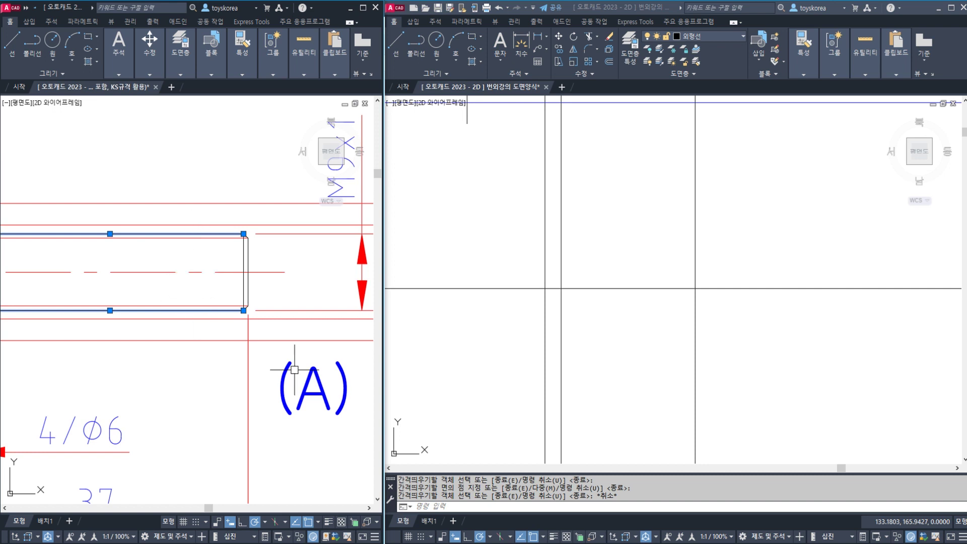
# Step: Switch to the standards PDF and look up the external thread's outside diameter d for M9 × 1
pyautogui.hotkey('alt', 'Tab')
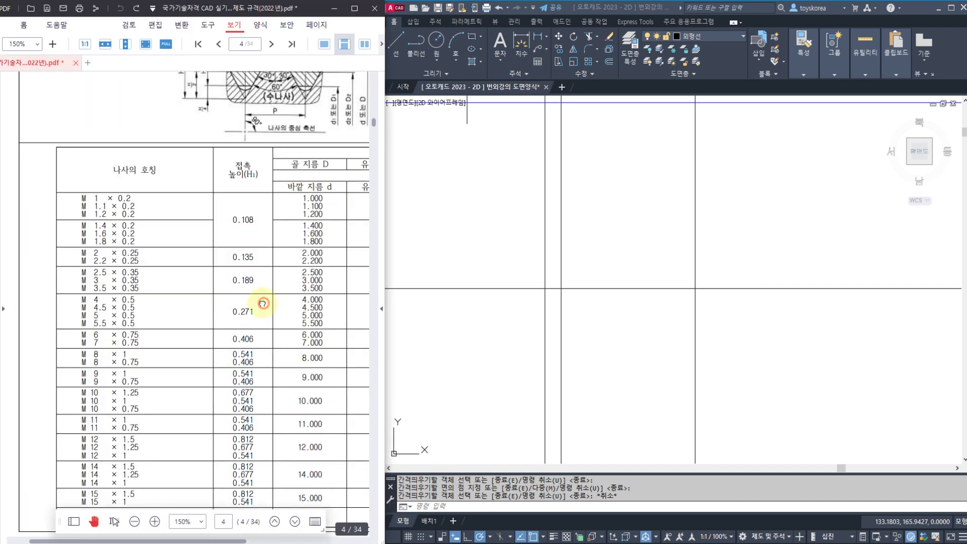
pyautogui.moveTo(259, 303); pyautogui.dragTo(206, 305)
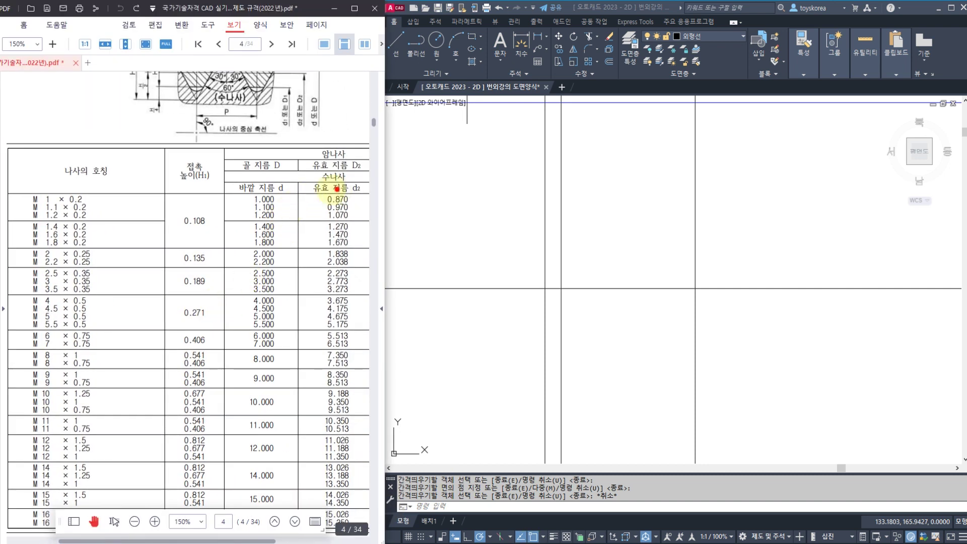
pyautogui.moveTo(336, 189)
pyautogui.mouseDown()
pyautogui.moveTo(315, 166)
pyautogui.moveTo(348, 176)
pyautogui.mouseUp()
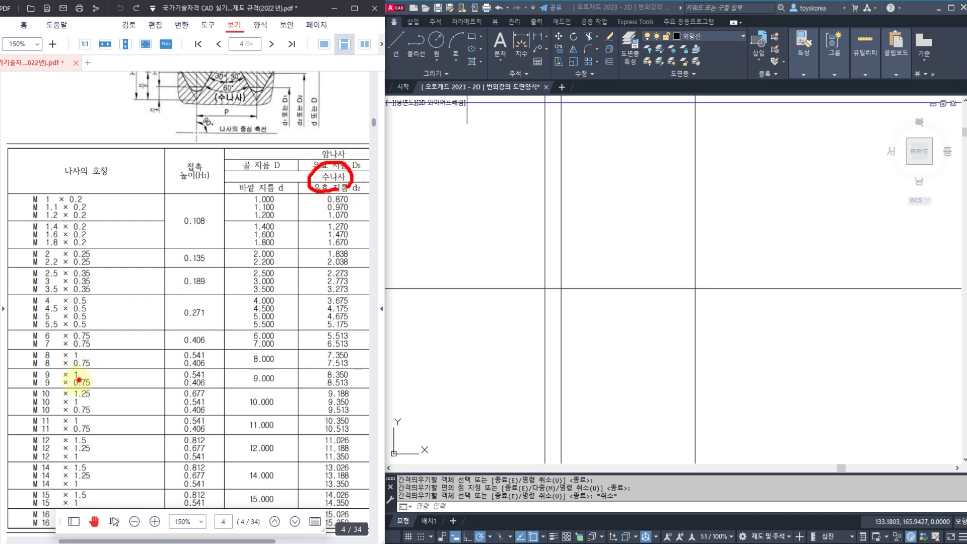
pyautogui.moveTo(79, 380); pyautogui.dragTo(31, 359)
pyautogui.moveTo(84, 382); pyautogui.dragTo(84, 368)
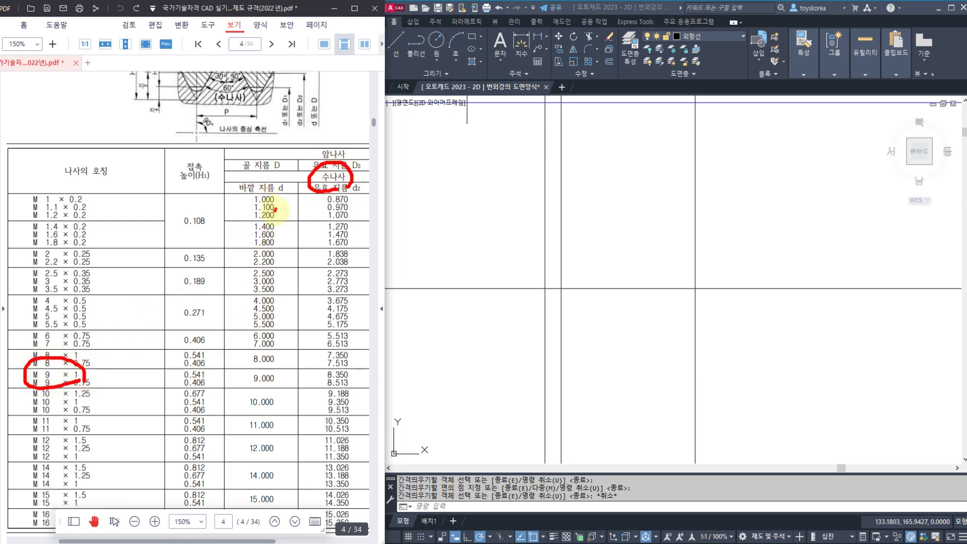
pyautogui.moveTo(276, 209); pyautogui.dragTo(261, 176)
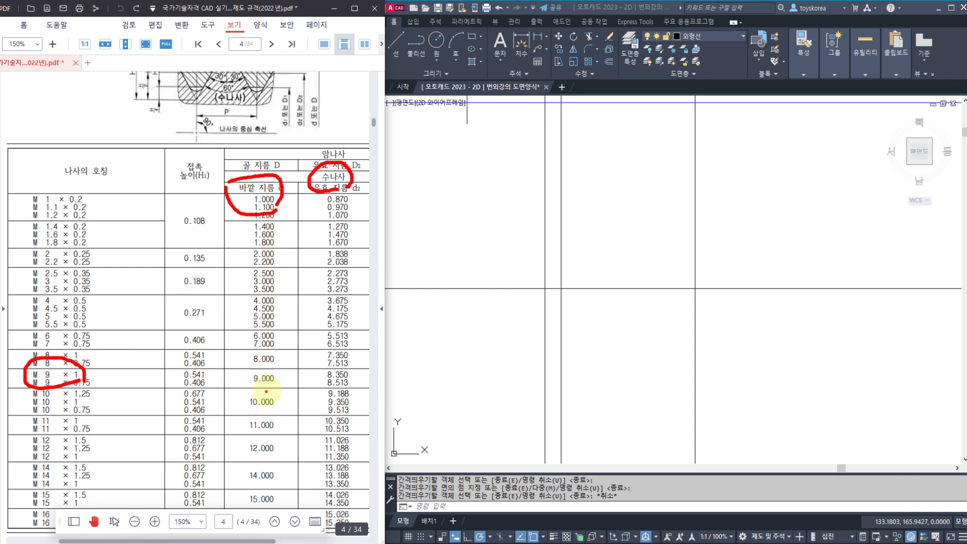
pyautogui.moveTo(265, 391)
pyautogui.mouseDown()
pyautogui.moveTo(241, 364)
pyautogui.moveTo(277, 392)
pyautogui.mouseUp()
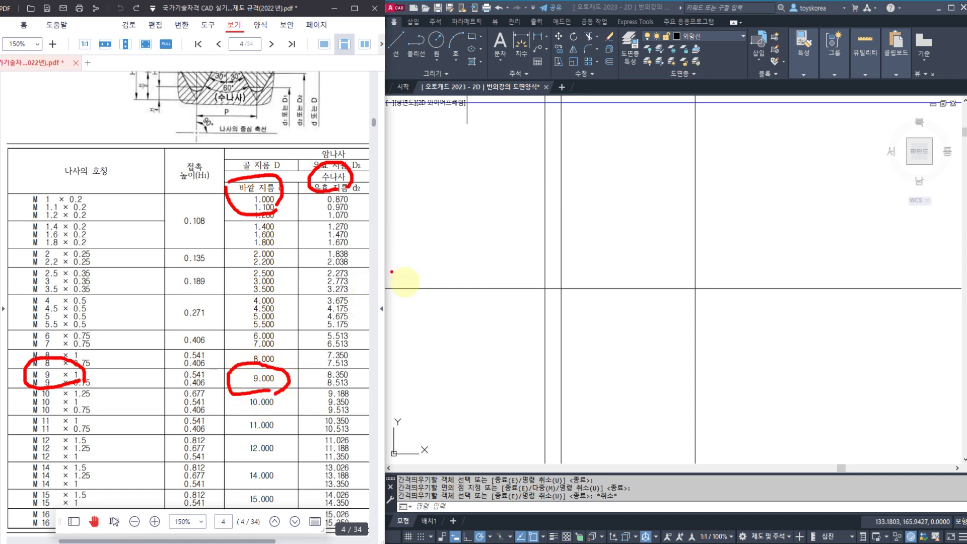
pyautogui.press('Escape')
# Step: In the AutoCAD working drawing, offset the horizontal centre line upward by 9/2 for the thread's outer edge
pyautogui.click(579, 367)
pyautogui.press('Escape')
pyautogui.press('Escape')
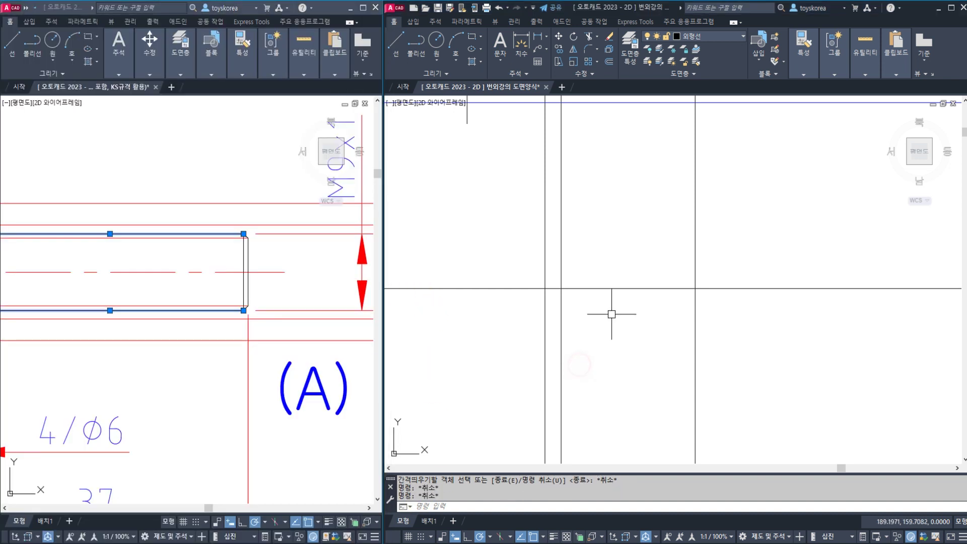
pyautogui.moveTo(638, 286); pyautogui.dragTo(597, 294, button='middle')
pyautogui.write('o')
pyautogui.press('Return')
pyautogui.write('9')
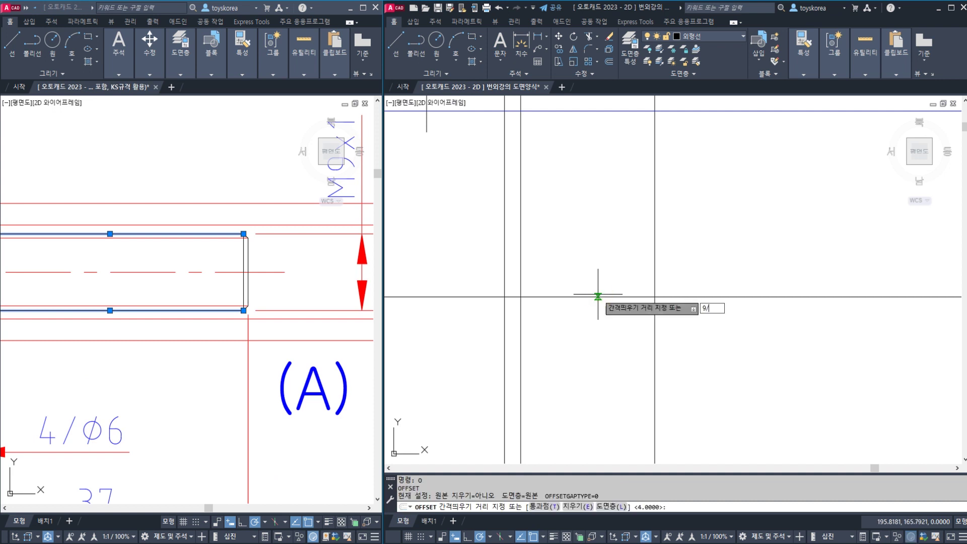
pyautogui.write('/2')
pyautogui.press('Return')
pyautogui.click(598, 295)
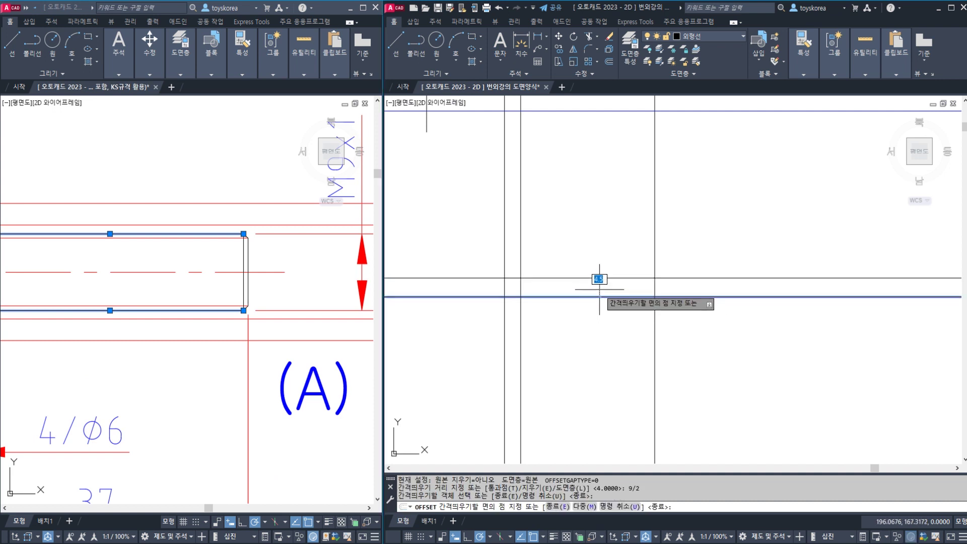
pyautogui.click(601, 287)
pyautogui.press('Escape')
# Step: Trim the thread's outer edge so it spans only between the shaft end line and the nearest undercut line
pyautogui.click(84, 351)
pyautogui.press('Escape')
pyautogui.scroll(-2, 85, 345)
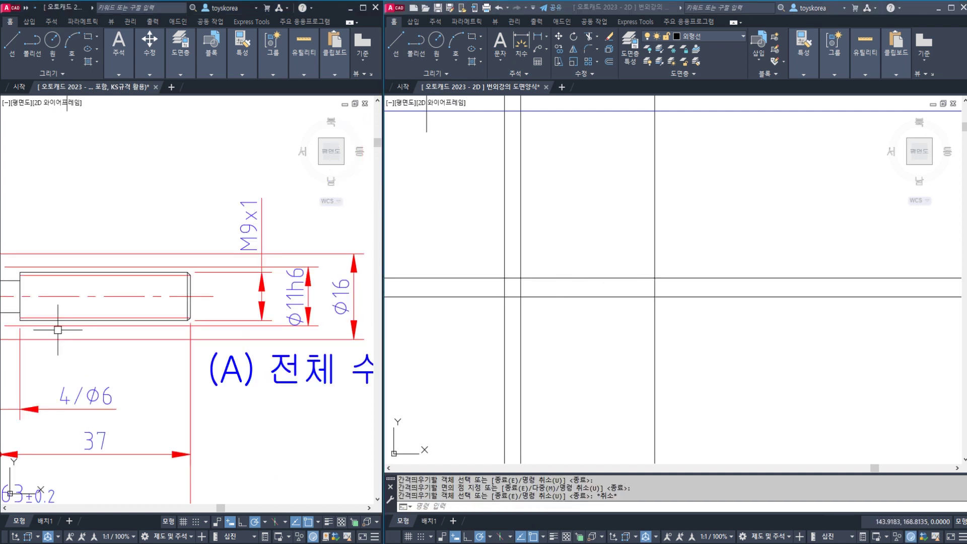
pyautogui.moveTo(60, 330); pyautogui.dragTo(174, 318, button='middle')
pyautogui.click(645, 257)
pyautogui.moveTo(624, 268); pyautogui.dragTo(619, 272, button='middle')
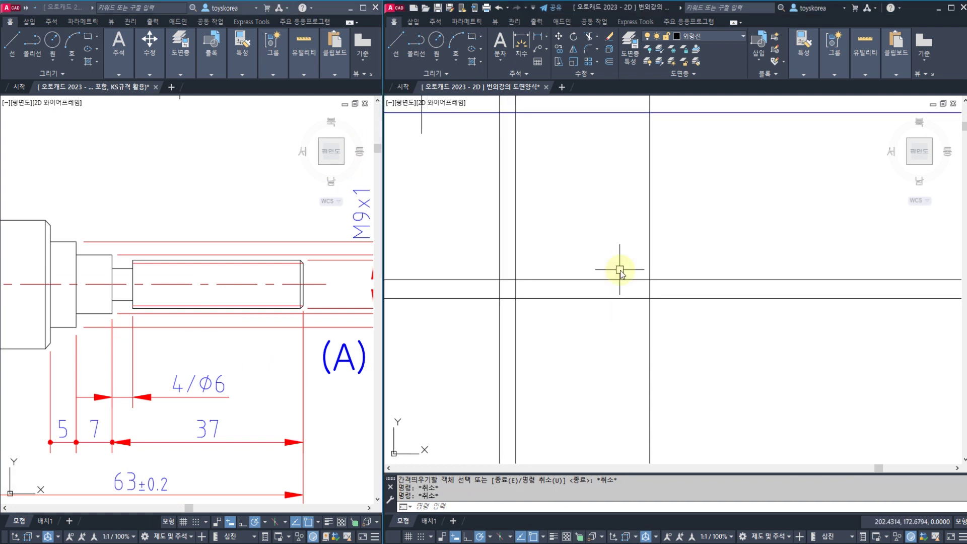
pyautogui.write('tr')
pyautogui.press('Return')
pyautogui.click(661, 266)
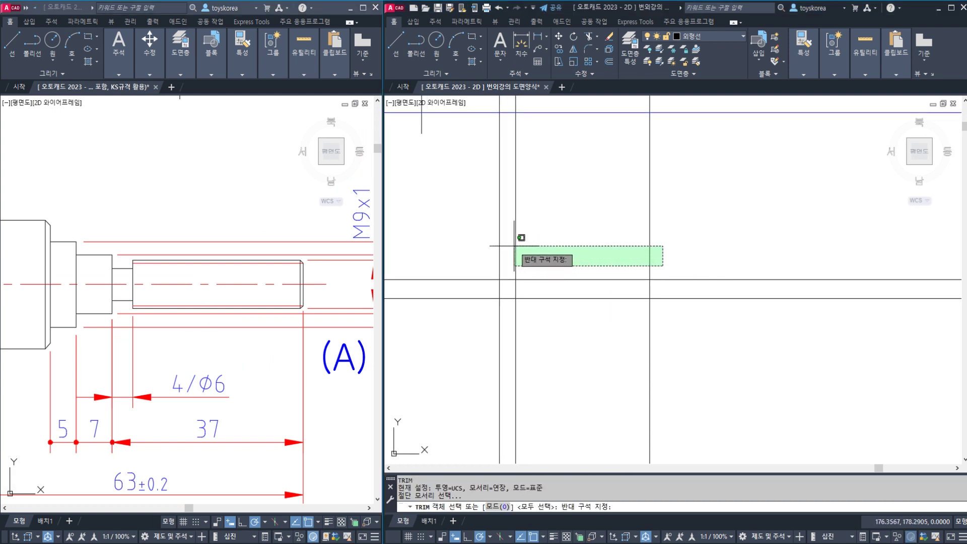
pyautogui.click(508, 275)
pyautogui.press('Return')
pyautogui.click(508, 276)
pyautogui.click(514, 269)
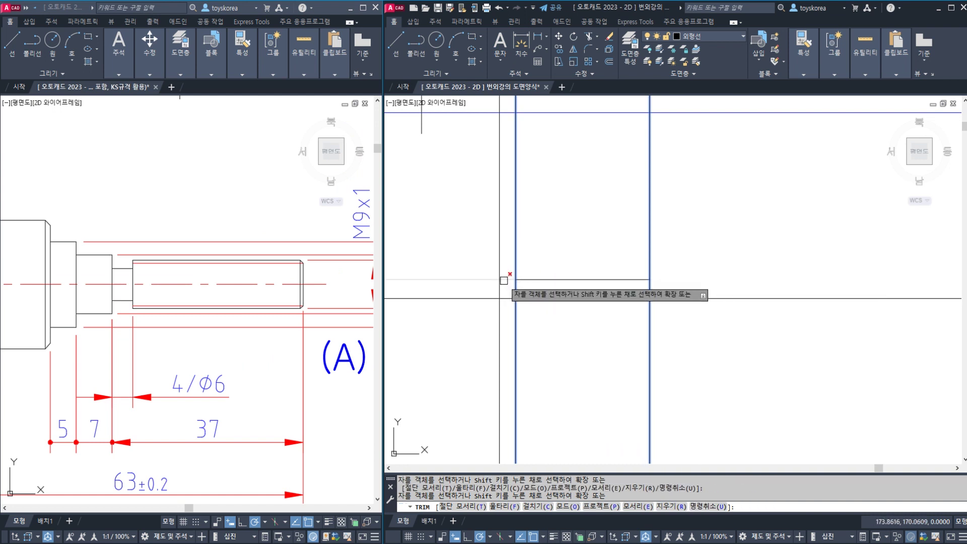
pyautogui.press('Escape')
# Step: Compare the two vertical lines bounding the thread with the matching end edges in the reference drawing
pyautogui.click(517, 266)
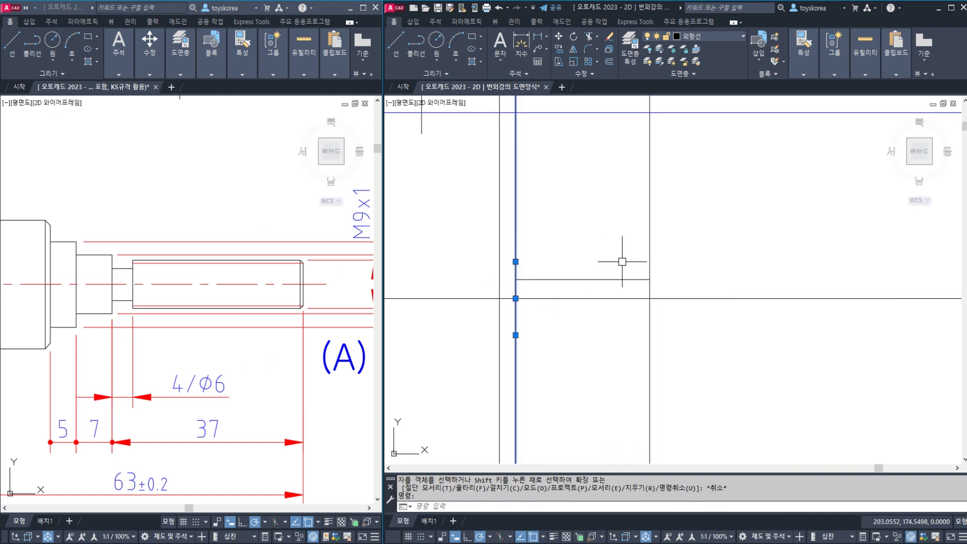
pyautogui.click(650, 264)
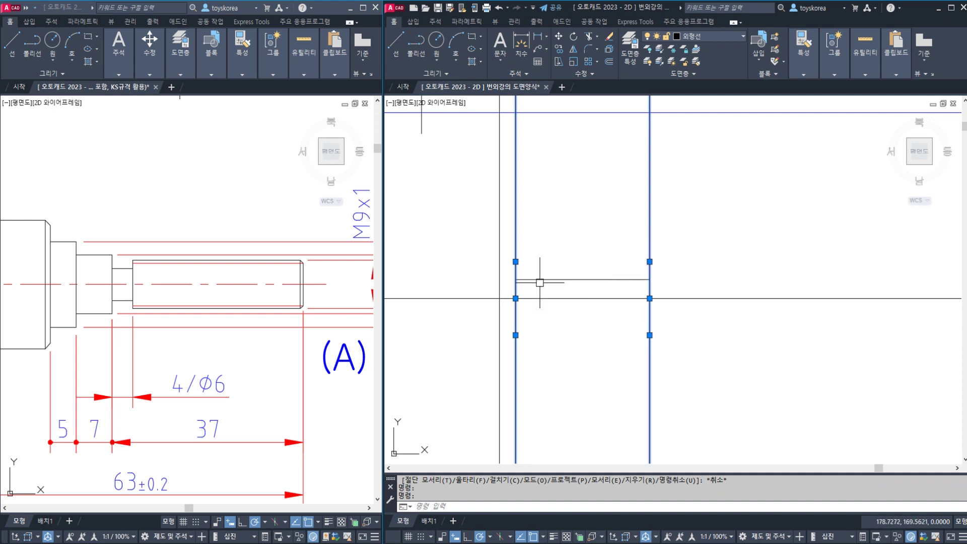
pyautogui.click(173, 325)
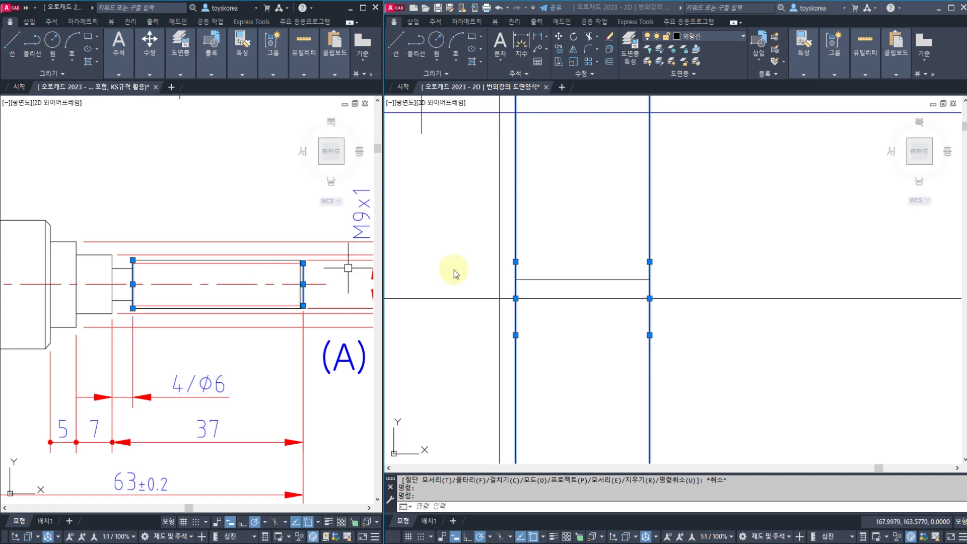
pyautogui.click(555, 276)
pyautogui.press('Escape')
pyautogui.press('Escape')
pyautogui.moveTo(543, 283); pyautogui.dragTo(580, 287, button='middle')
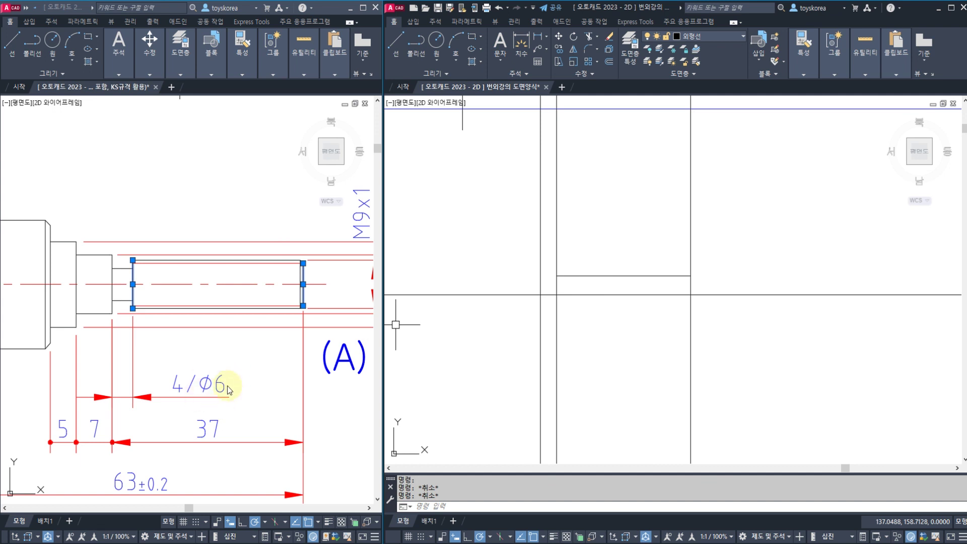
# Step: Offset the horizontal centre line upward by 6/2 for the undercut's outer edge
pyautogui.click(570, 341)
pyautogui.press('Escape')
pyautogui.press('Escape')
pyautogui.press('Return')
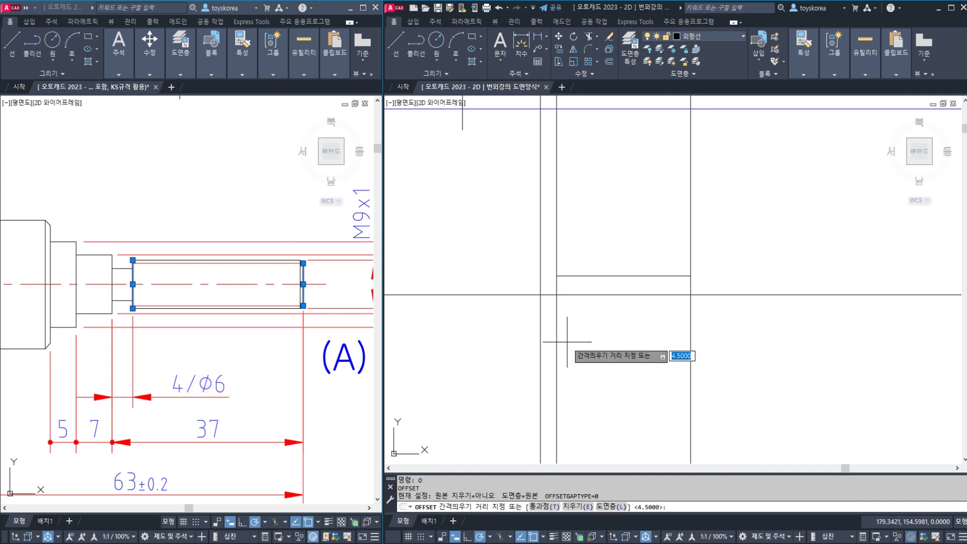
pyautogui.write('6/2')
pyautogui.press('Return')
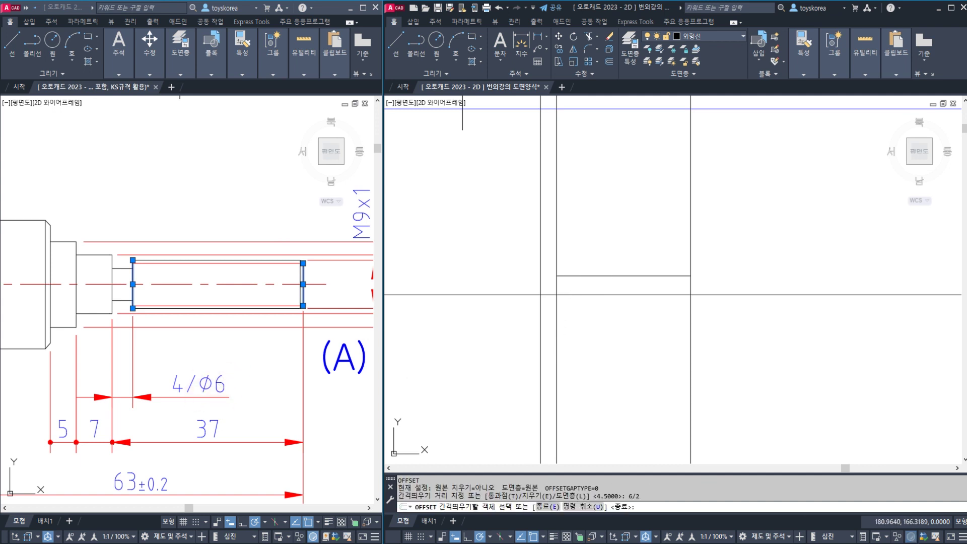
pyautogui.click(575, 295)
pyautogui.click(560, 265)
pyautogui.press('Escape')
# Step: Trim the undercut's outer edge to the span between the two undercut lines
pyautogui.scroll(2, 531, 299)
pyautogui.write('tr')
pyautogui.press('Return')
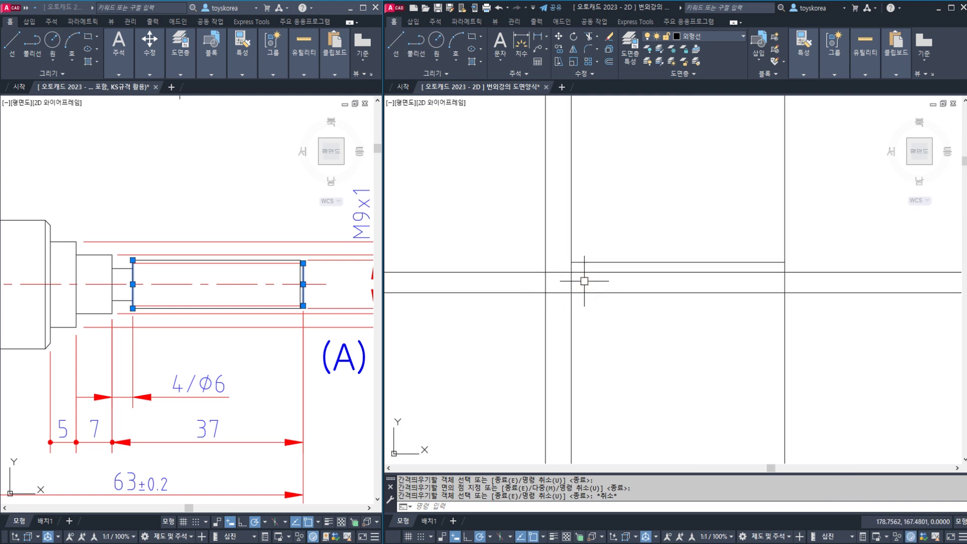
pyautogui.click(585, 282)
pyautogui.click(532, 281)
pyautogui.press('Return')
pyautogui.press('Escape')
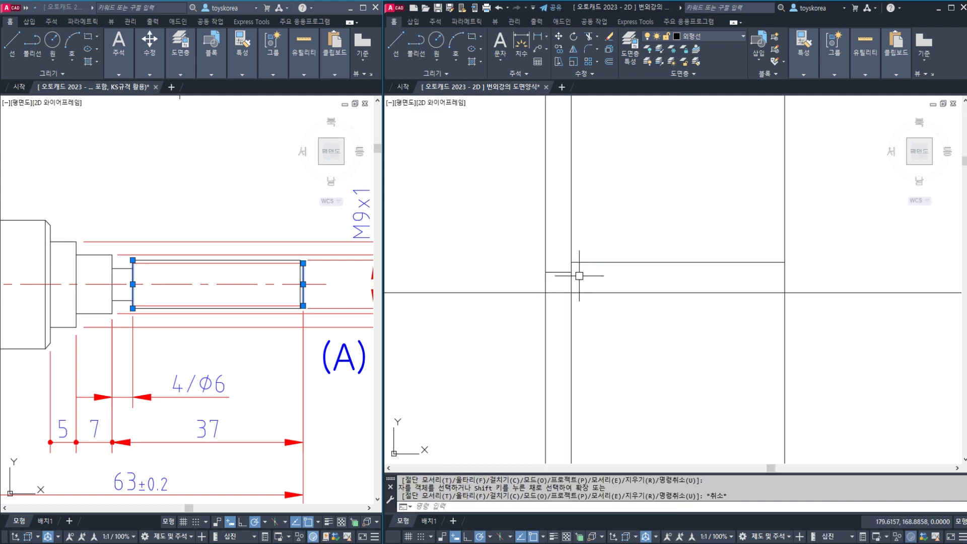
# Step: Examine the length and diameter dimensions of the shoulder next to the undercut in the reference drawing
pyautogui.moveTo(516, 338); pyautogui.dragTo(585, 334, button='middle')
pyautogui.click(181, 339)
pyautogui.press('Escape')
pyautogui.moveTo(117, 320); pyautogui.dragTo(197, 320, button='middle')
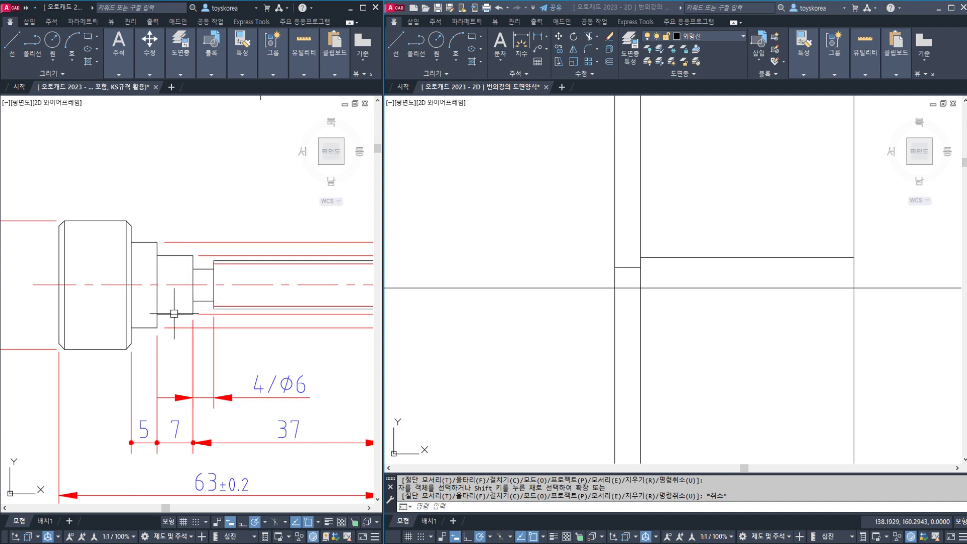
pyautogui.click(182, 440)
pyautogui.moveTo(209, 330); pyautogui.dragTo(56, 319, button='middle')
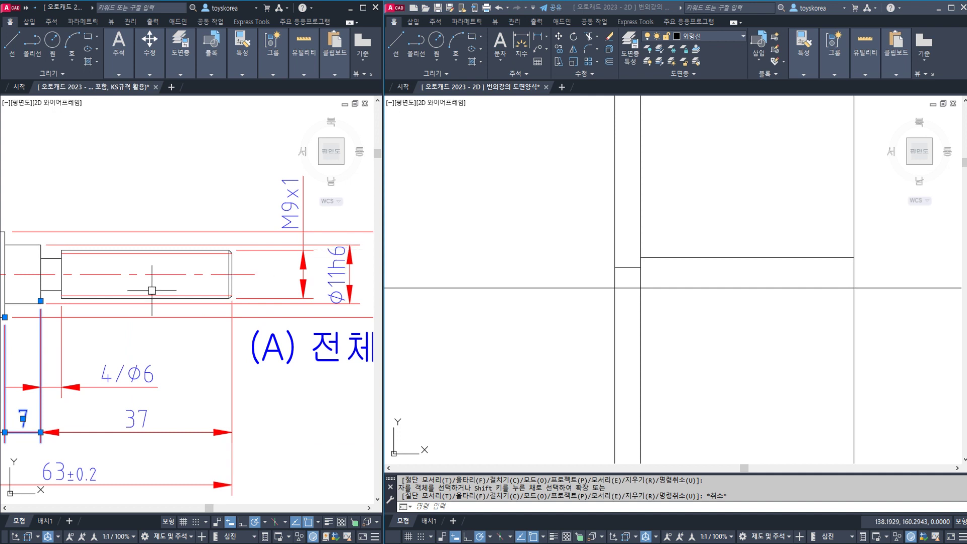
pyautogui.moveTo(152, 291); pyautogui.dragTo(172, 289, button='middle')
# Step: Offset the undercut's shoulder line 7 mm away from the thread to locate the next step of the shaft
pyautogui.click(535, 287)
pyautogui.press('Escape')
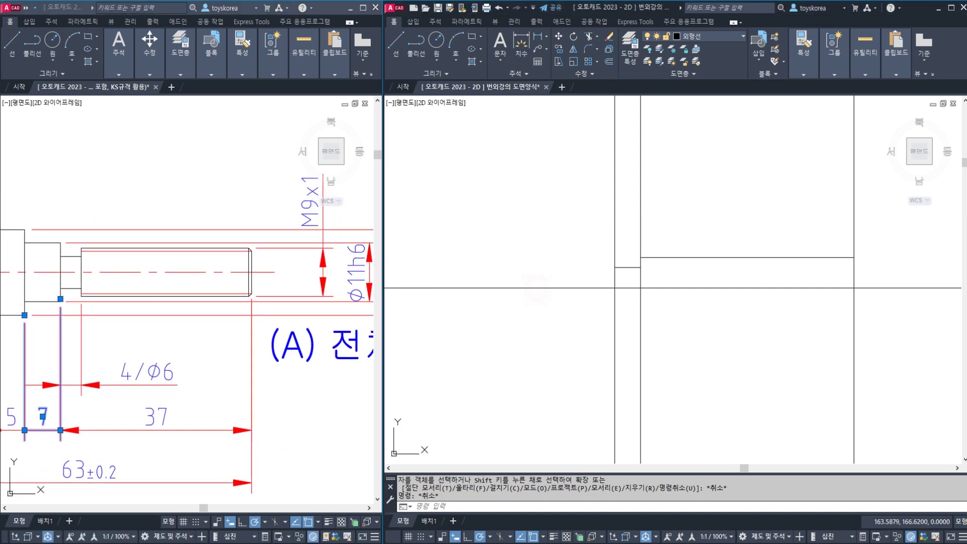
pyautogui.moveTo(561, 275); pyautogui.dragTo(554, 274, button='middle')
pyautogui.write('o')
pyautogui.press('Return')
pyautogui.write('7')
pyautogui.press('Return')
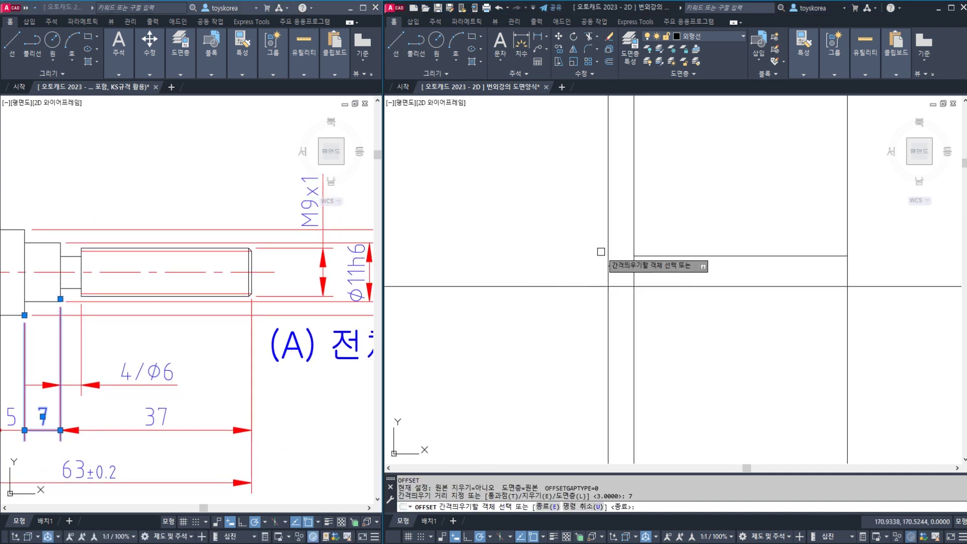
pyautogui.click(607, 250)
pyautogui.click(580, 255)
pyautogui.press('Escape')
# Step: Offset the horizontal centre line upward by 11/2 for the outer edge of the shoulder next to the undercut
pyautogui.write('o')
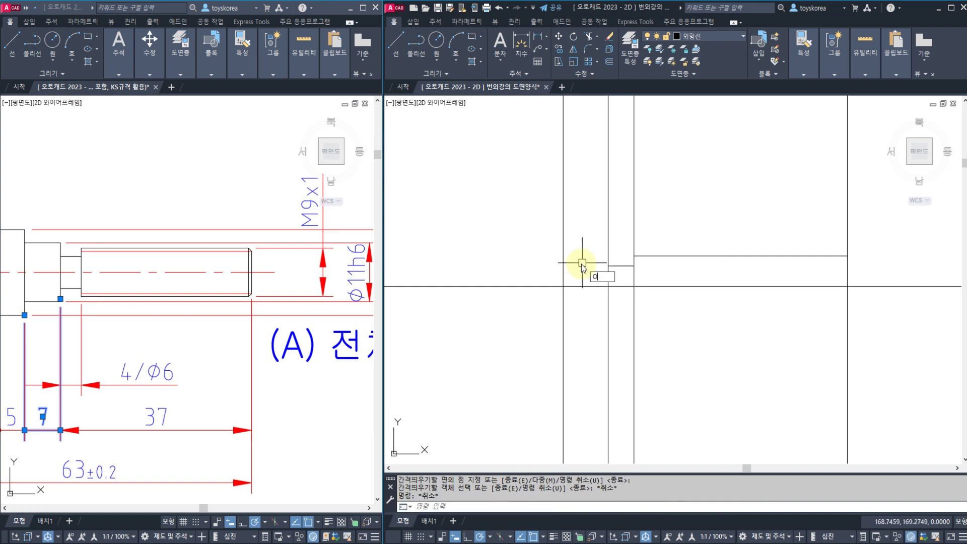
pyautogui.press('Return')
pyautogui.write('11/2')
pyautogui.press('Return')
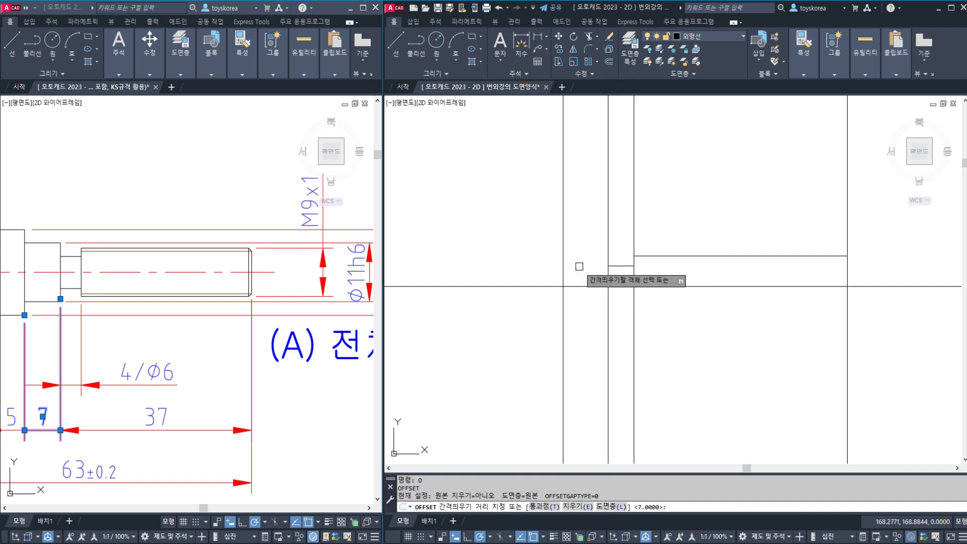
pyautogui.click(579, 286)
pyautogui.click(584, 257)
pyautogui.press('Escape')
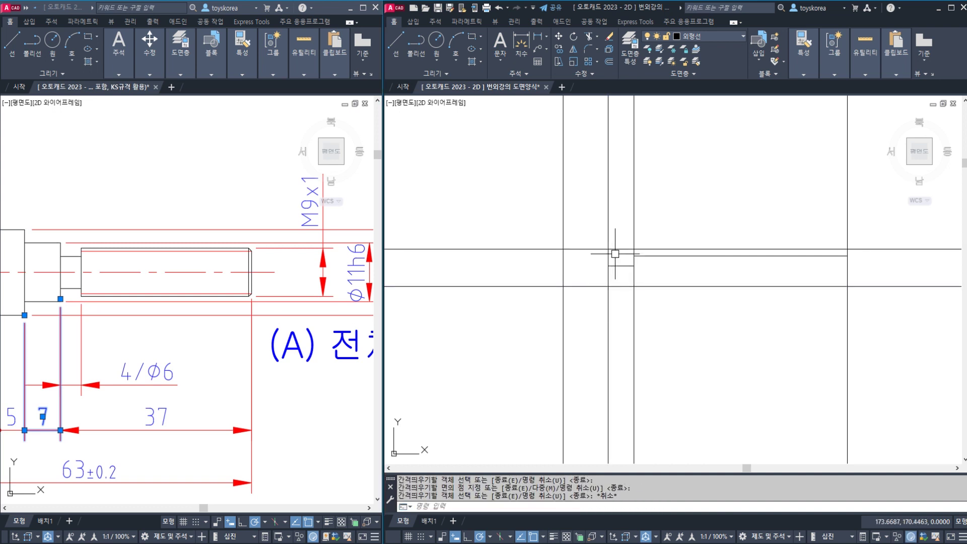
# Step: Trim the Ø11 shoulder's outer edge to the span between that shoulder's two vertical lines
pyautogui.write('tr')
pyautogui.press('Return')
pyautogui.click(620, 237)
pyautogui.click(532, 247)
pyautogui.press('Return')
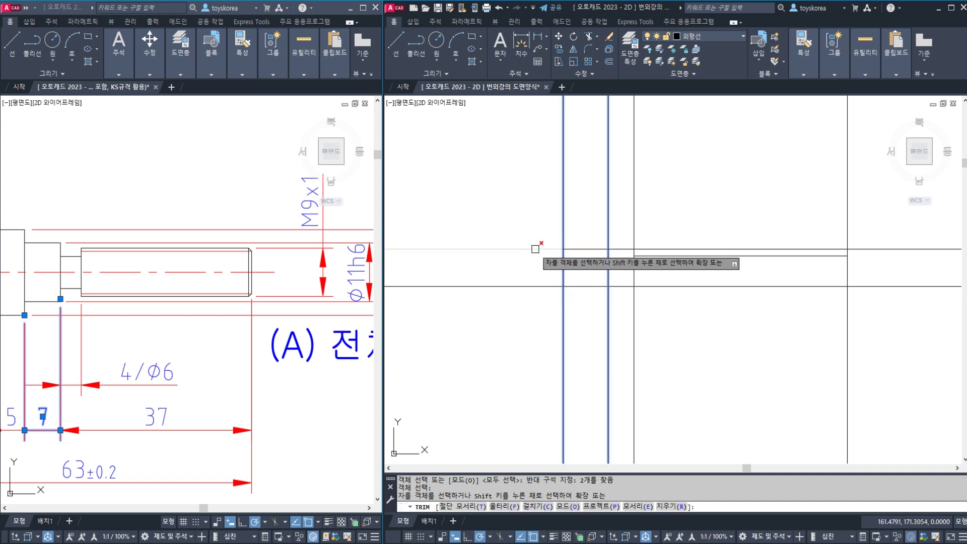
pyautogui.click(533, 249)
pyautogui.click(620, 247)
pyautogui.press('Escape')
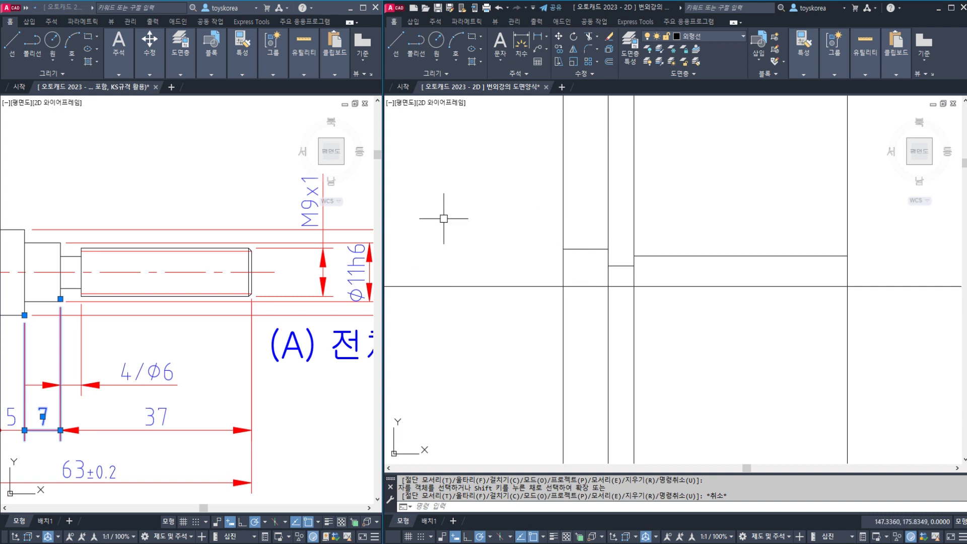
pyautogui.click(474, 204)
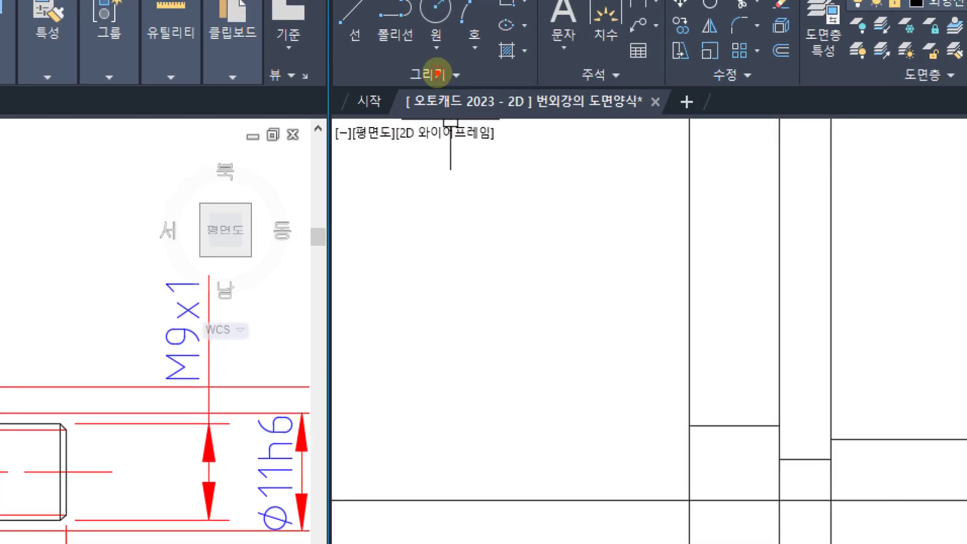
pyautogui.moveTo(461, 98)
pyautogui.mouseDown()
pyautogui.moveTo(421, 94)
pyautogui.moveTo(422, 82)
pyautogui.moveTo(483, 73)
pyautogui.moveTo(484, 100)
pyautogui.moveTo(472, 103)
pyautogui.mouseUp()
pyautogui.moveTo(524, 174)
pyautogui.mouseDown()
pyautogui.moveTo(532, 230)
pyautogui.moveTo(519, 170)
pyautogui.mouseUp()
pyautogui.moveTo(577, 169); pyautogui.dragTo(582, 236)
pyautogui.moveTo(625, 206); pyautogui.dragTo(691, 202)
pyautogui.moveTo(735, 163)
pyautogui.mouseDown()
pyautogui.moveTo(710, 217)
pyautogui.moveTo(784, 164)
pyautogui.mouseUp()
pyautogui.moveTo(808, 180)
pyautogui.mouseDown()
pyautogui.moveTo(815, 217)
pyautogui.moveTo(808, 180)
pyautogui.mouseUp()
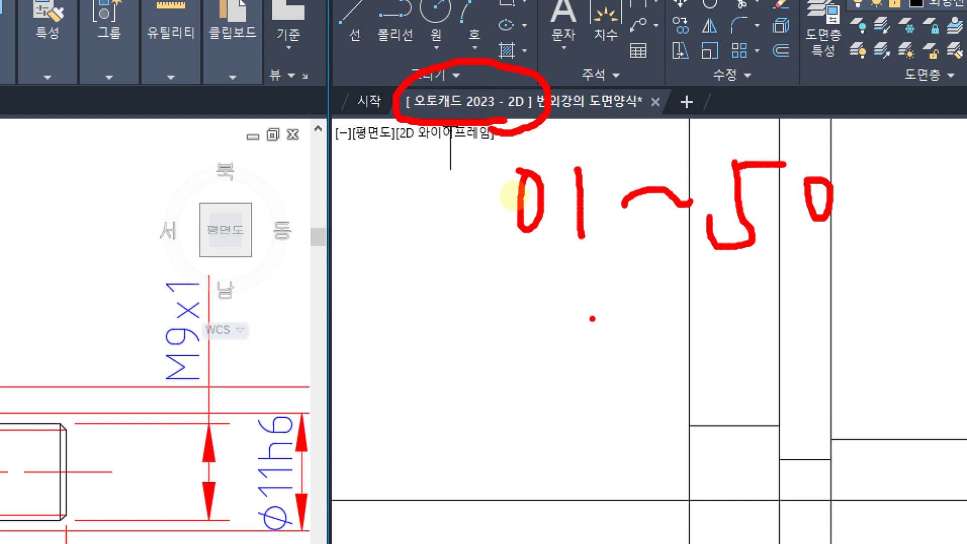
pyautogui.moveTo(478, 274); pyautogui.dragTo(889, 267)
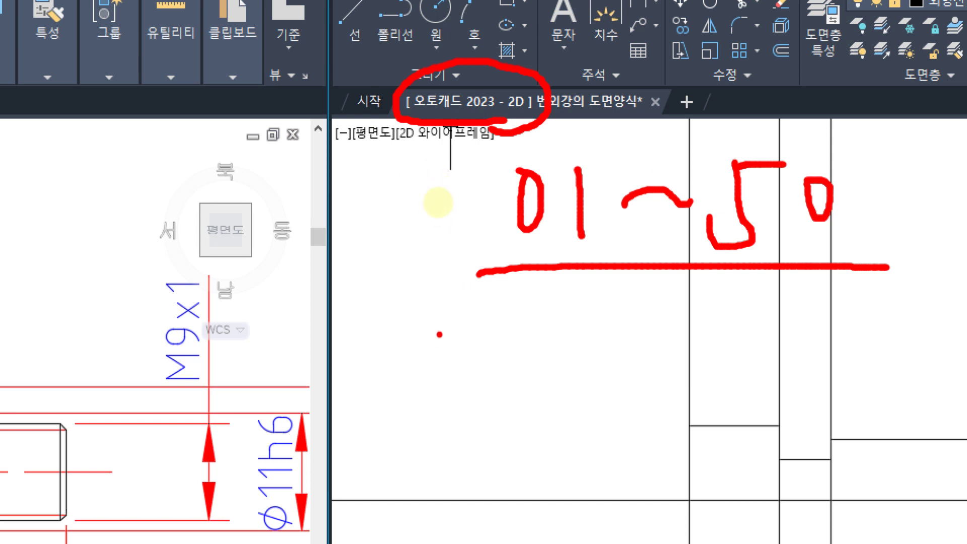
pyautogui.moveTo(443, 334); pyautogui.dragTo(501, 398)
pyautogui.moveTo(490, 348); pyautogui.dragTo(434, 395)
pyautogui.moveTo(529, 347); pyautogui.dragTo(576, 369)
pyautogui.moveTo(443, 337)
pyautogui.mouseDown()
pyautogui.moveTo(553, 353)
pyautogui.moveTo(456, 406)
pyautogui.mouseUp()
pyautogui.moveTo(519, 85); pyautogui.dragTo(550, 60)
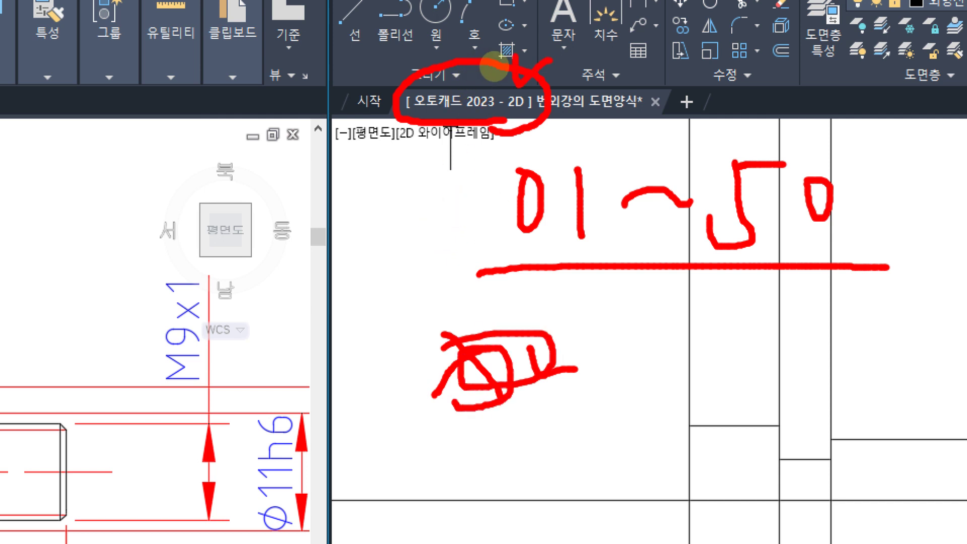
pyautogui.moveTo(387, 128); pyautogui.dragTo(549, 132)
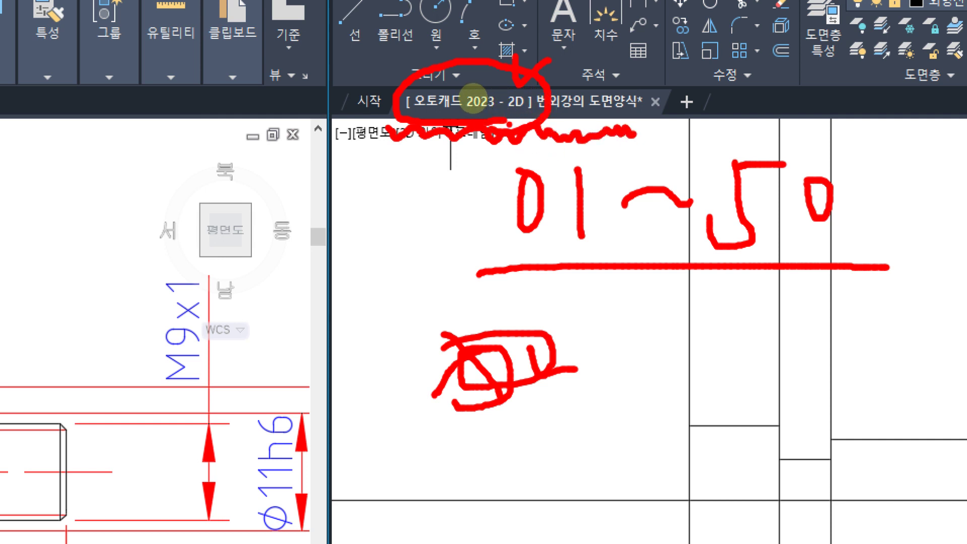
pyautogui.moveTo(501, 301)
pyautogui.mouseDown()
pyautogui.moveTo(658, 151)
pyautogui.moveTo(889, 231)
pyautogui.mouseUp()
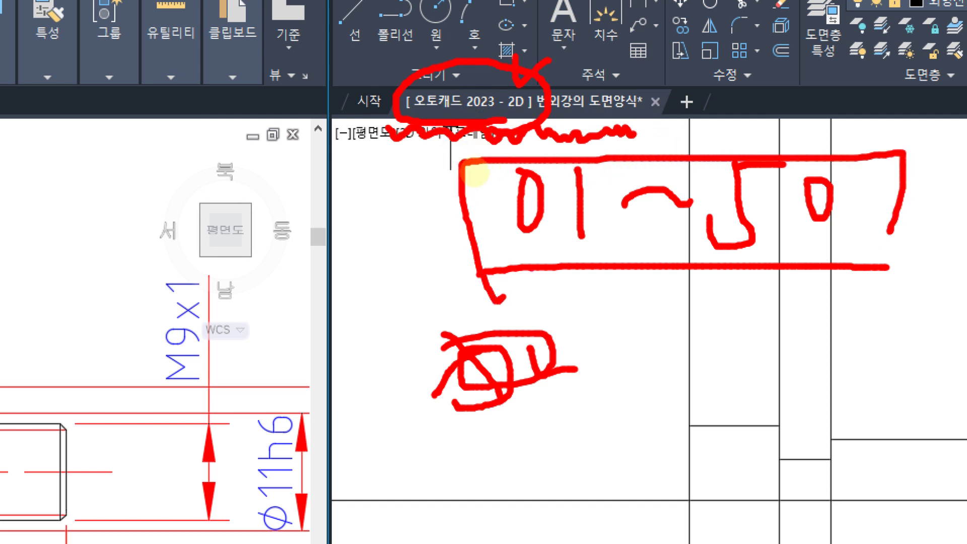
pyautogui.moveTo(365, 222)
pyautogui.mouseDown()
pyautogui.moveTo(356, 225)
pyautogui.moveTo(378, 250)
pyautogui.moveTo(406, 198)
pyautogui.mouseUp()
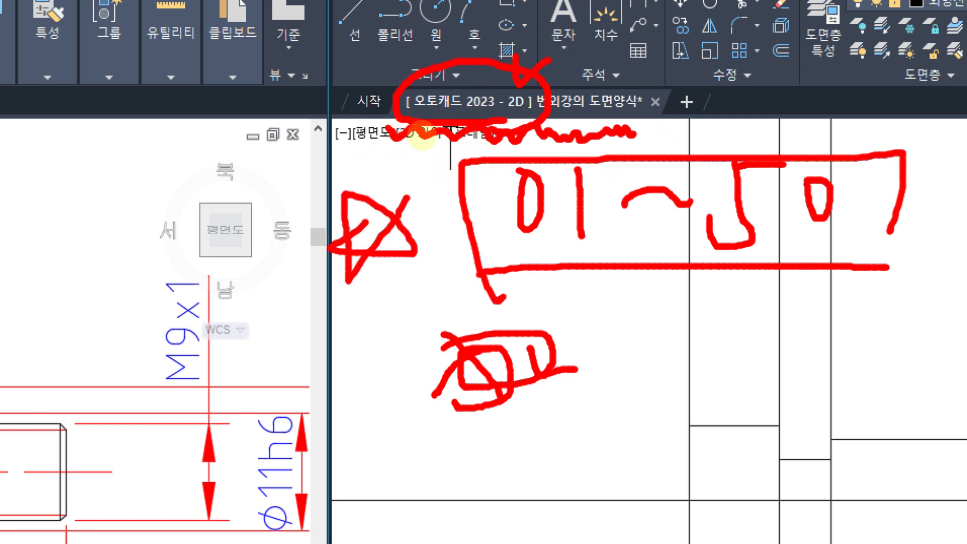
pyautogui.press('Escape')
# Step: Offset the Ø11 shoulder's vertical line farthest from the thread by 5 mm toward the head to locate the next step
pyautogui.click(300, 287)
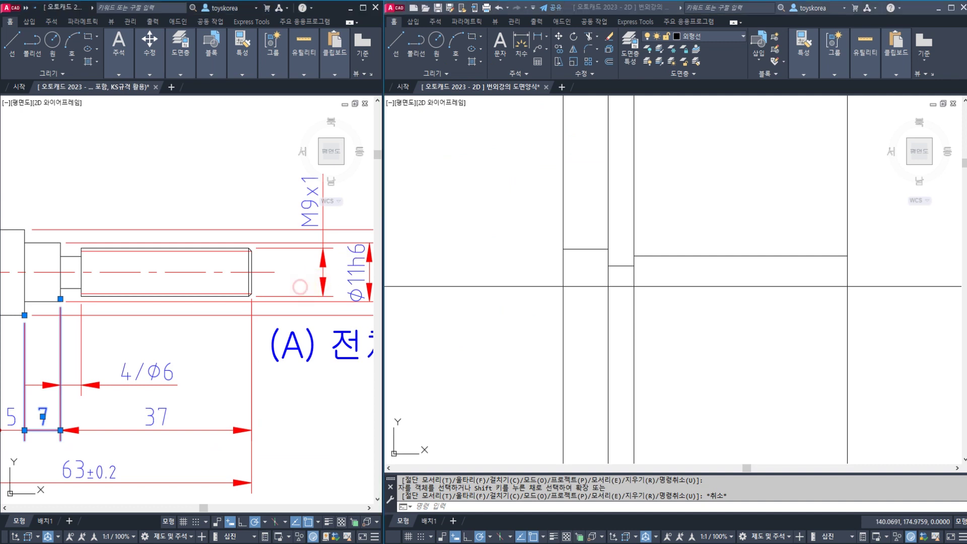
pyautogui.press('Escape')
pyautogui.click(574, 259)
pyautogui.press('Escape')
pyautogui.moveTo(108, 297); pyautogui.dragTo(156, 293, button='middle')
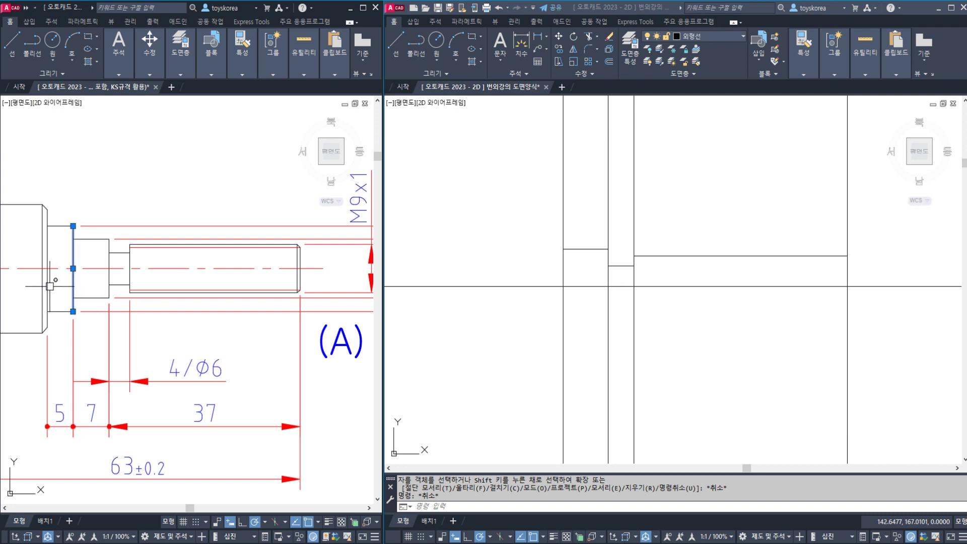
pyautogui.moveTo(234, 286); pyautogui.dragTo(125, 291, button='middle')
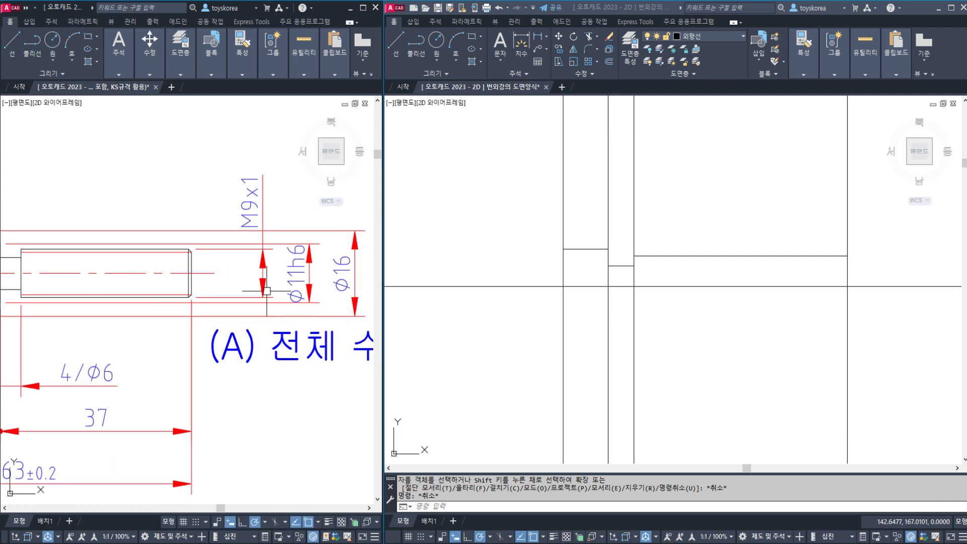
pyautogui.click(425, 277)
pyautogui.write('o')
pyautogui.press('Return')
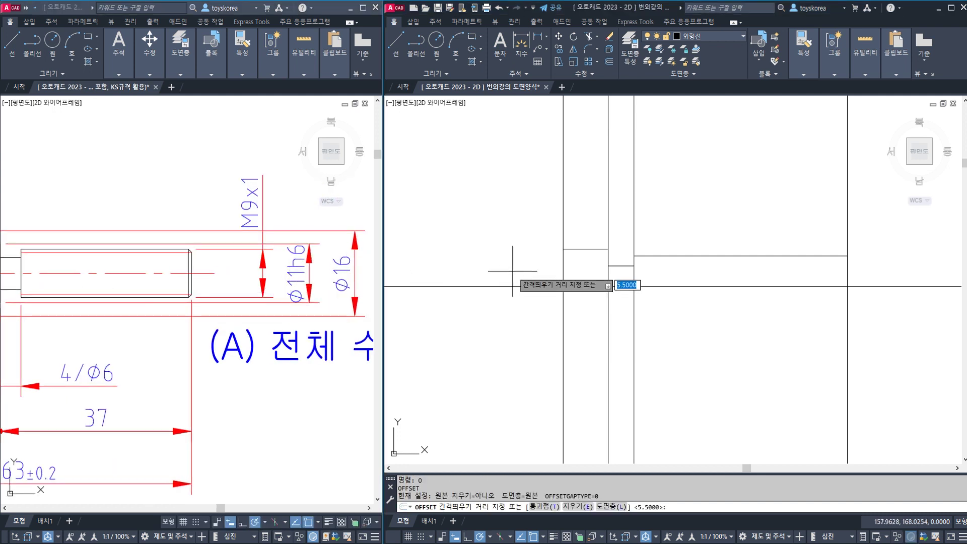
pyautogui.write('5')
pyautogui.press('Return')
pyautogui.click(563, 270)
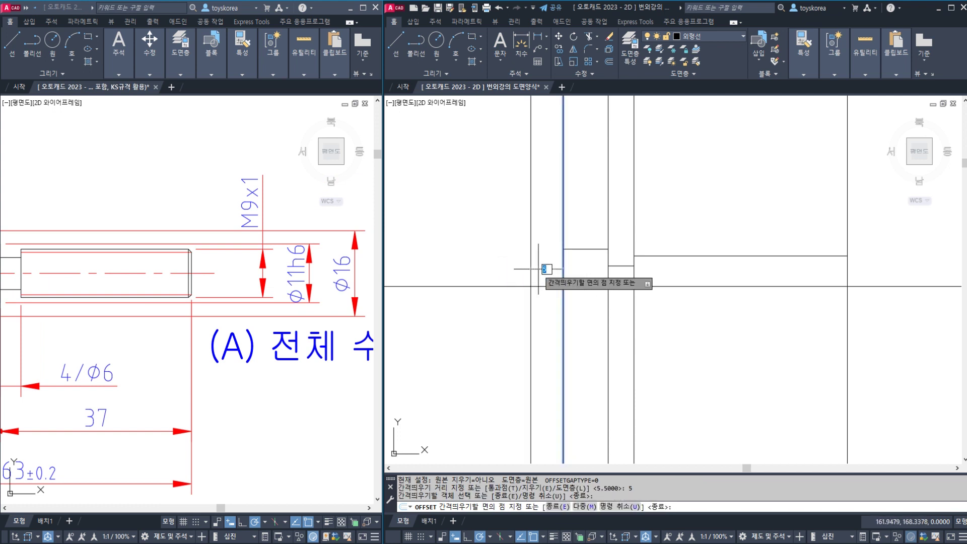
pyautogui.click(536, 269)
pyautogui.press('Return')
# Step: Offset the horizontal centre line upward by 16/2 for the outer edge of the 5 mm shoulder
pyautogui.write('o')
pyautogui.press('Return')
pyautogui.write('16/')
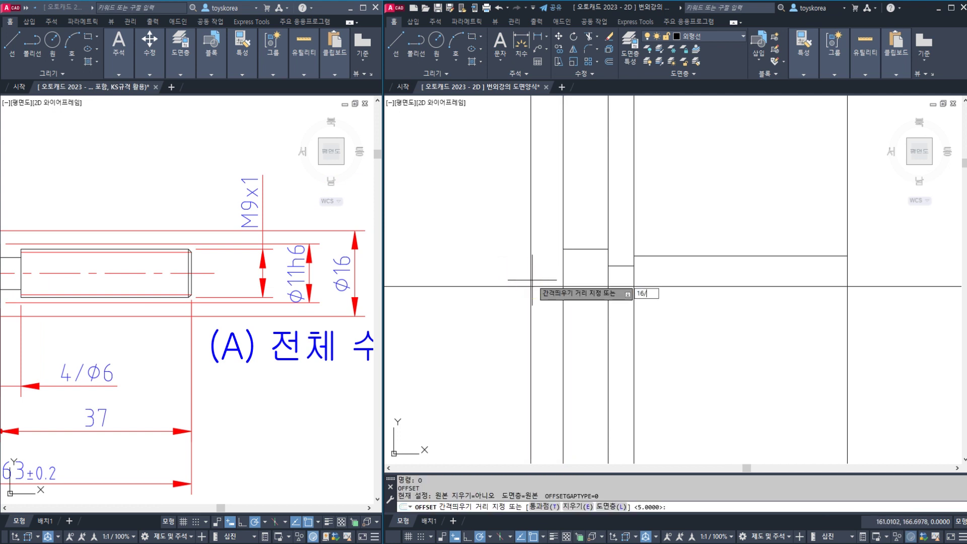
pyautogui.write('2')
pyautogui.press('Return')
pyautogui.click(546, 286)
pyautogui.click(551, 274)
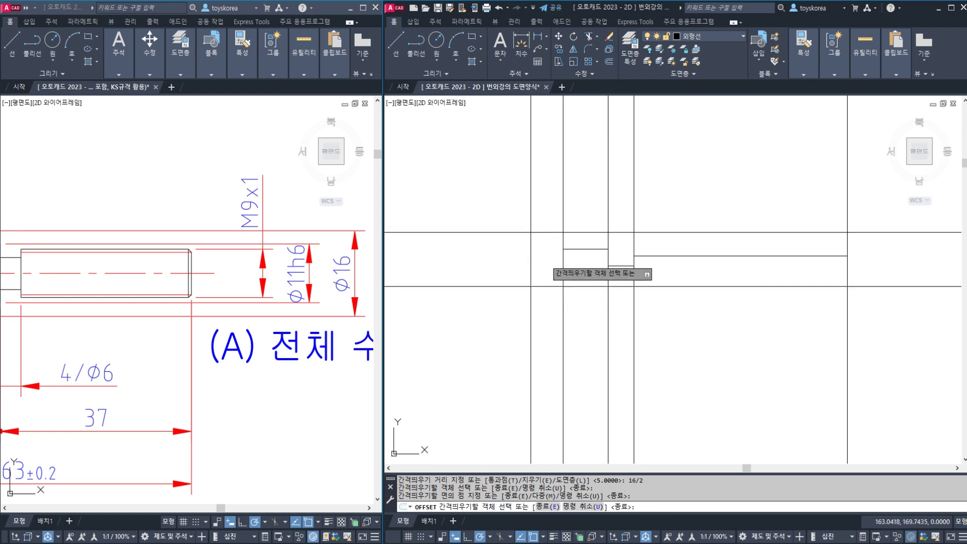
pyautogui.press('Escape')
# Step: Trim the Ø16 shoulder's outer edge to the span between the two vertical lines 5 mm apart
pyautogui.write('TR')
pyautogui.press('Return')
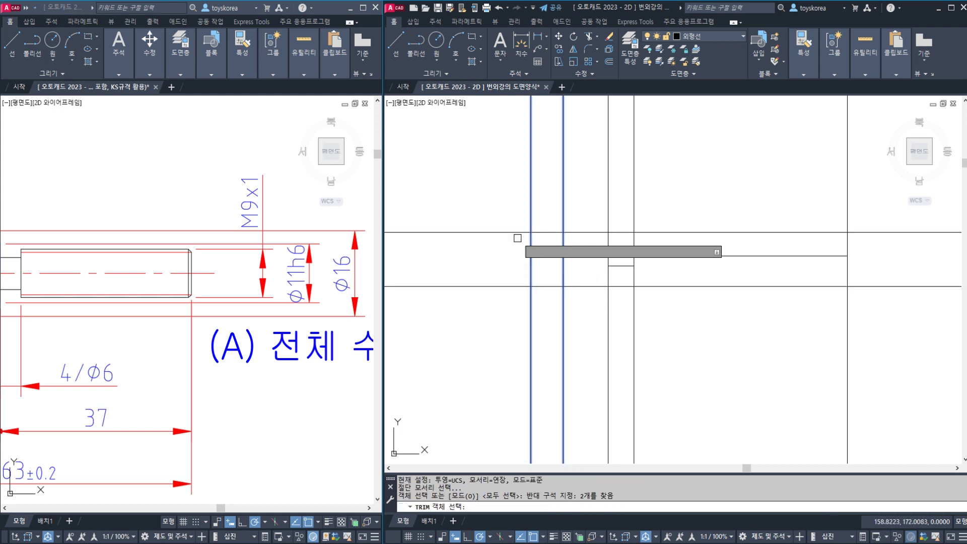
pyautogui.press('Escape')
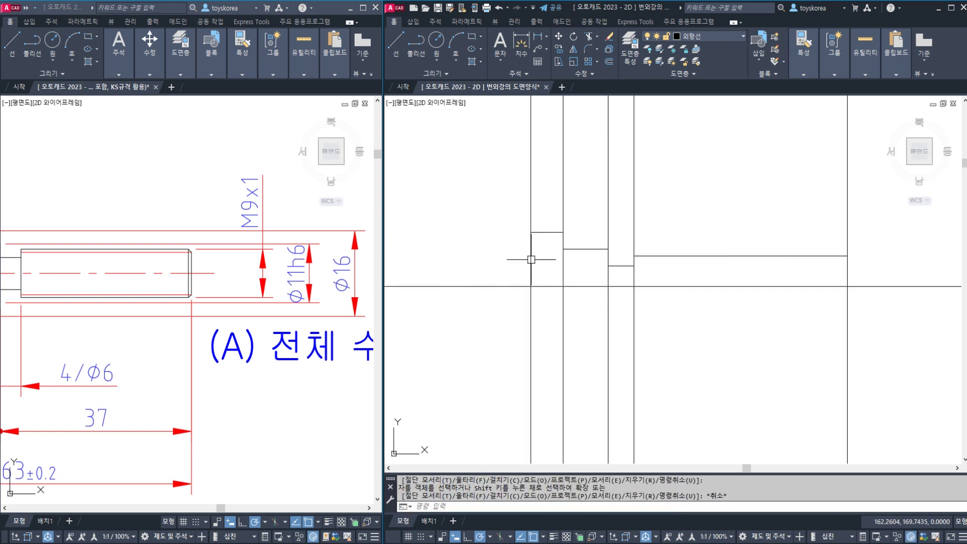
# Step: Examine the head's end face, its diameter and the shaft's overall length dimension in the reference drawing
pyautogui.click(531, 259)
pyautogui.click(171, 306)
pyautogui.moveTo(53, 304); pyautogui.dragTo(180, 295, button='middle')
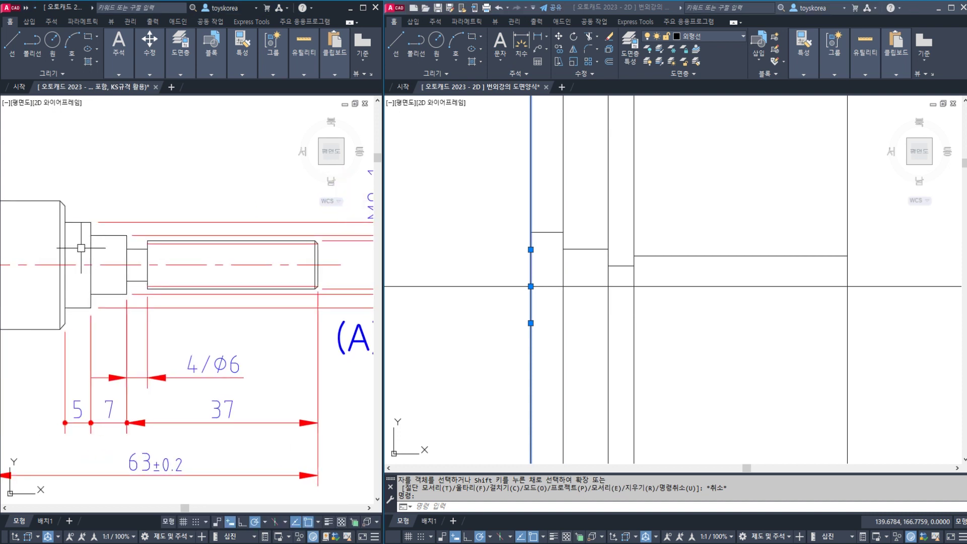
pyautogui.moveTo(63, 289); pyautogui.dragTo(153, 284, button='middle')
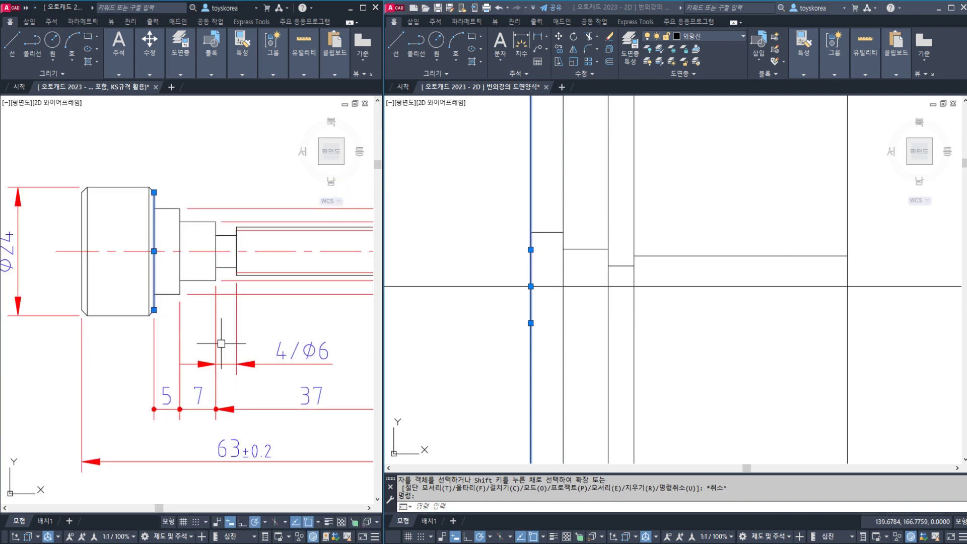
pyautogui.click(443, 325)
pyautogui.press('Escape')
pyautogui.press('Escape')
pyautogui.click(220, 398)
pyautogui.press('Escape')
pyautogui.scroll(-2, 211, 379)
pyautogui.moveTo(232, 375); pyautogui.dragTo(211, 368, button='middle')
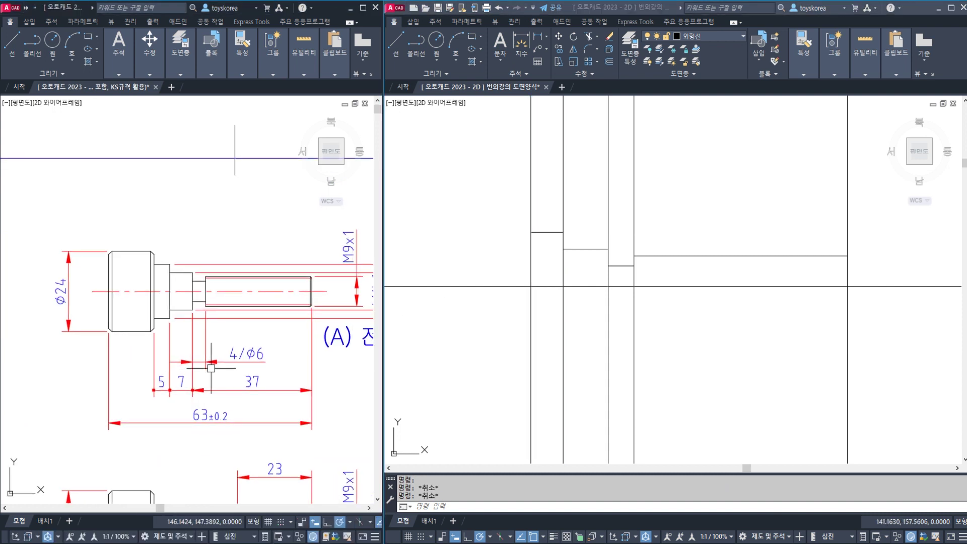
# Step: Offset the thread's free end line 63 mm toward the head to locate the shaft's opposite end
pyautogui.click(580, 363)
pyautogui.press('Escape')
pyautogui.write('o')
pyautogui.press('Return')
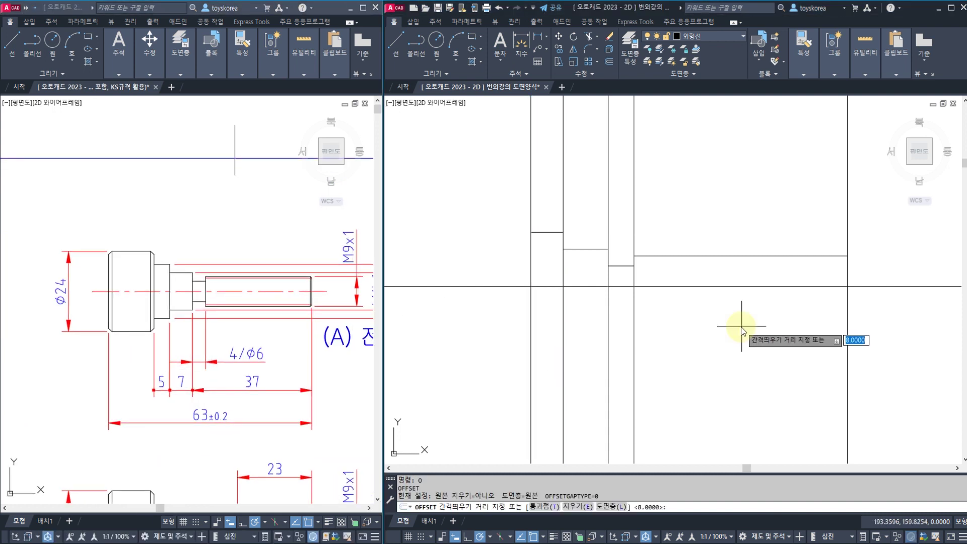
pyautogui.write('63')
pyautogui.press('Return')
pyautogui.click(848, 333)
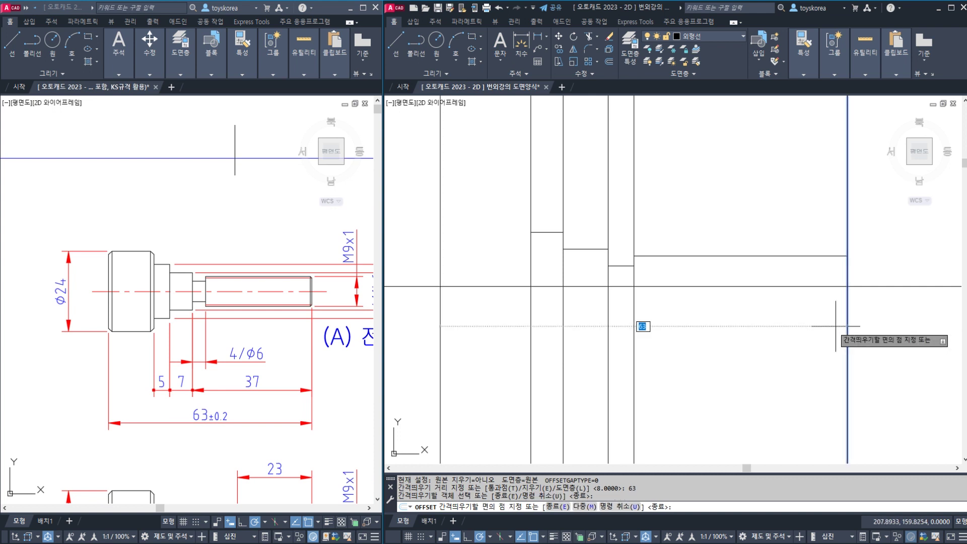
pyautogui.click(641, 326)
pyautogui.press('Escape')
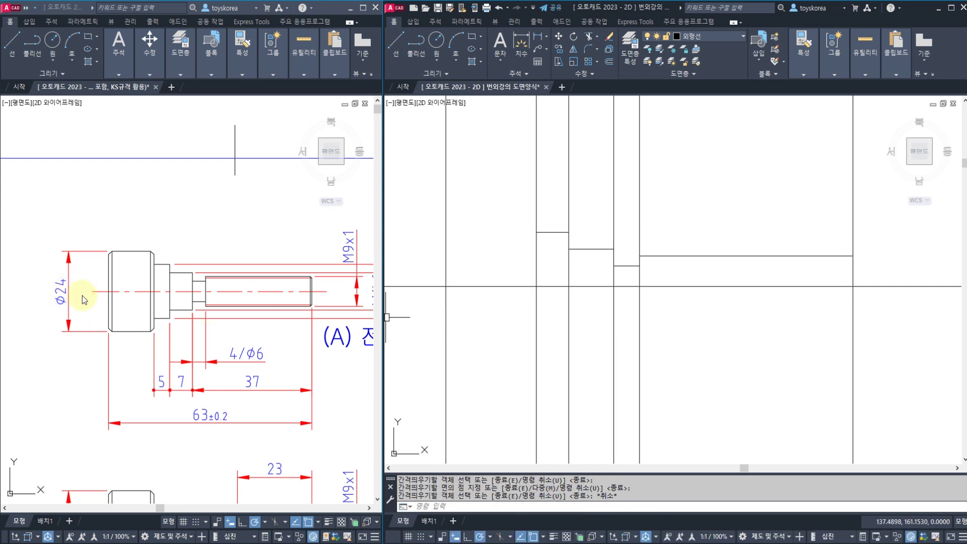
# Step: Offset the horizontal centre line upward by 24/2 for the head's outer edge
pyautogui.write('o')
pyautogui.press('Return')
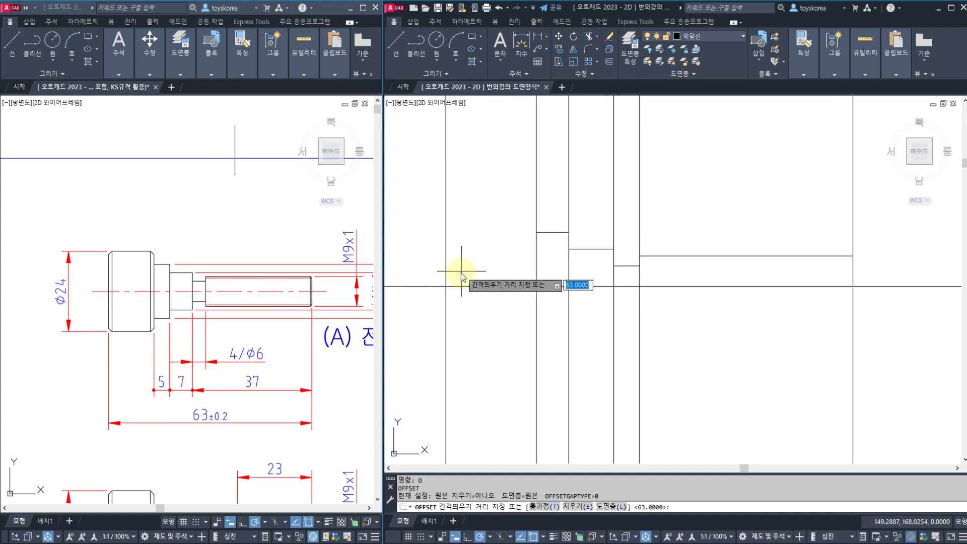
pyautogui.write('24/2')
pyautogui.press('Return')
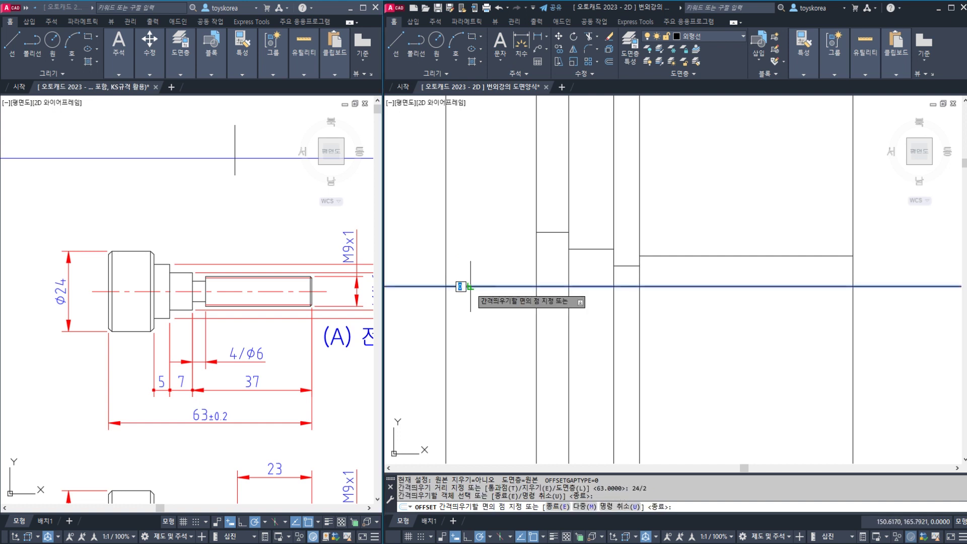
pyautogui.click(461, 286)
pyautogui.click(475, 266)
pyautogui.press('Escape')
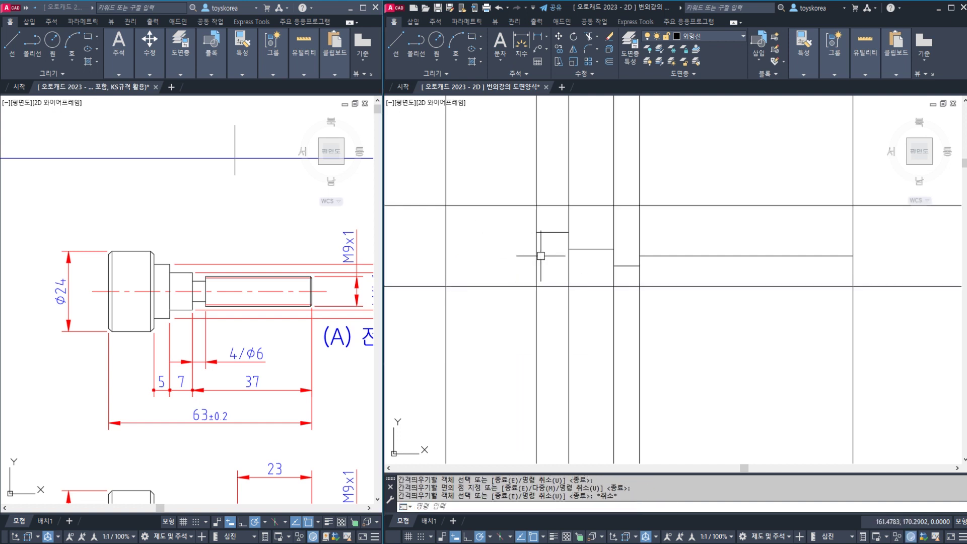
# Step: Trim the head's outer edge to the span between the head's two end lines and save the drawing
pyautogui.write('TR')
pyautogui.press('Return')
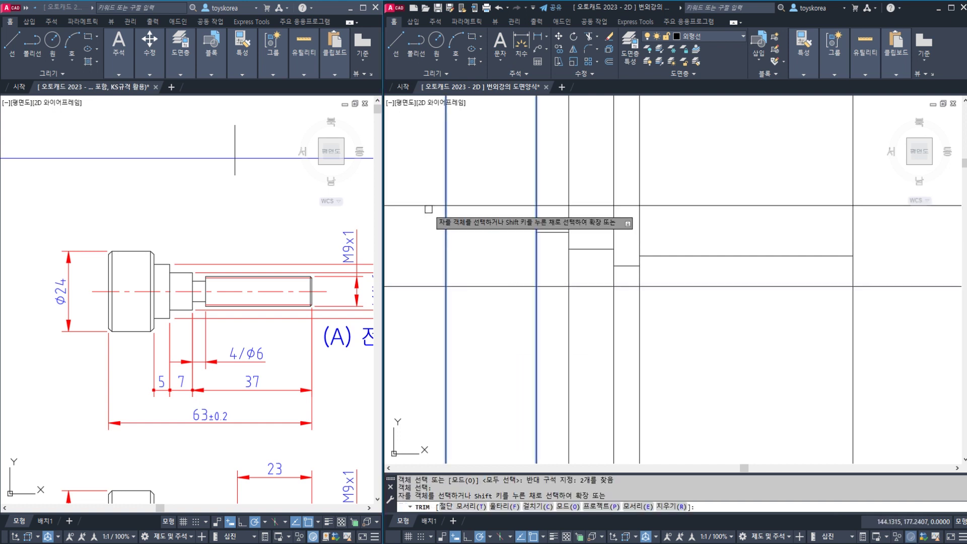
pyautogui.click(549, 206)
pyautogui.press('Escape')
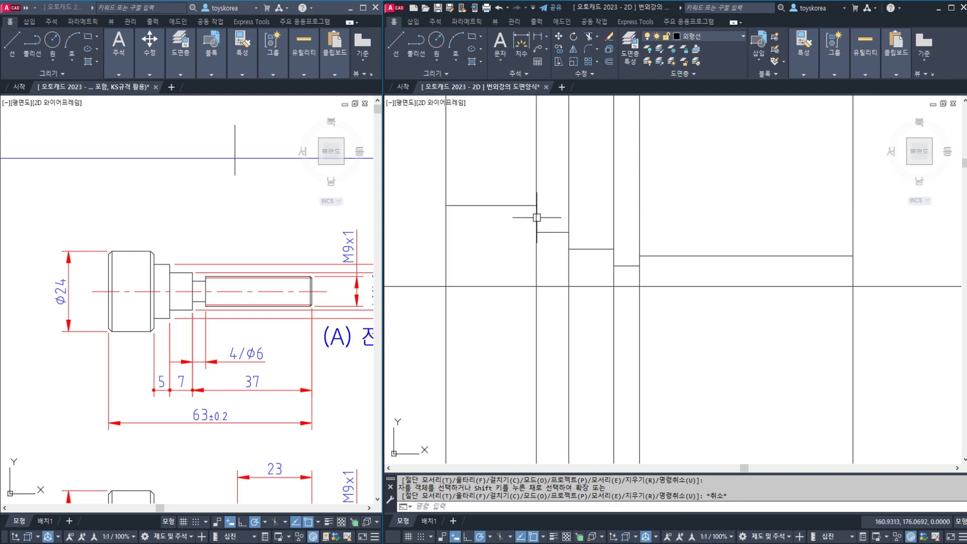
pyautogui.hotkey('ctrl', 's')
pyautogui.click(471, 244)
pyautogui.press('Escape')
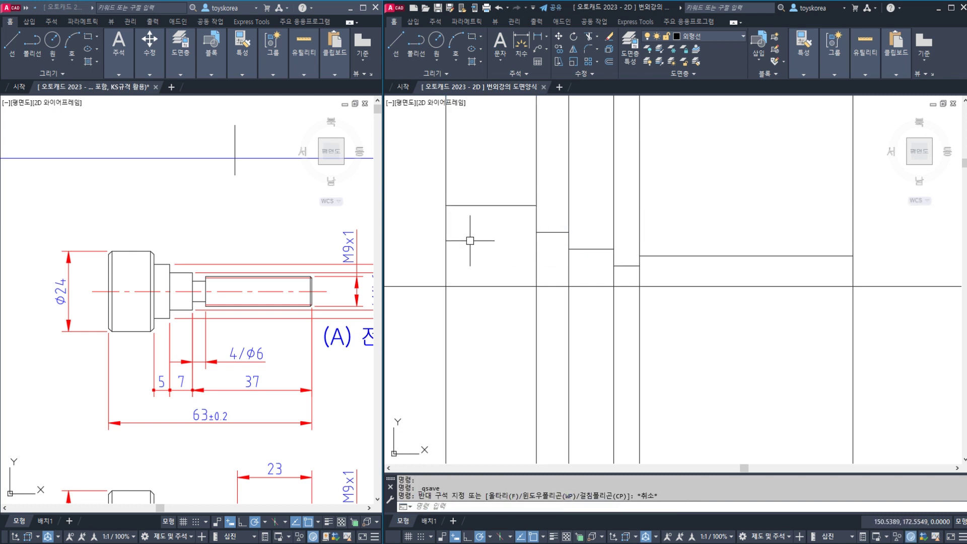
# Step: Examine the chamfered corners of the head in the reference drawing
pyautogui.click(119, 270)
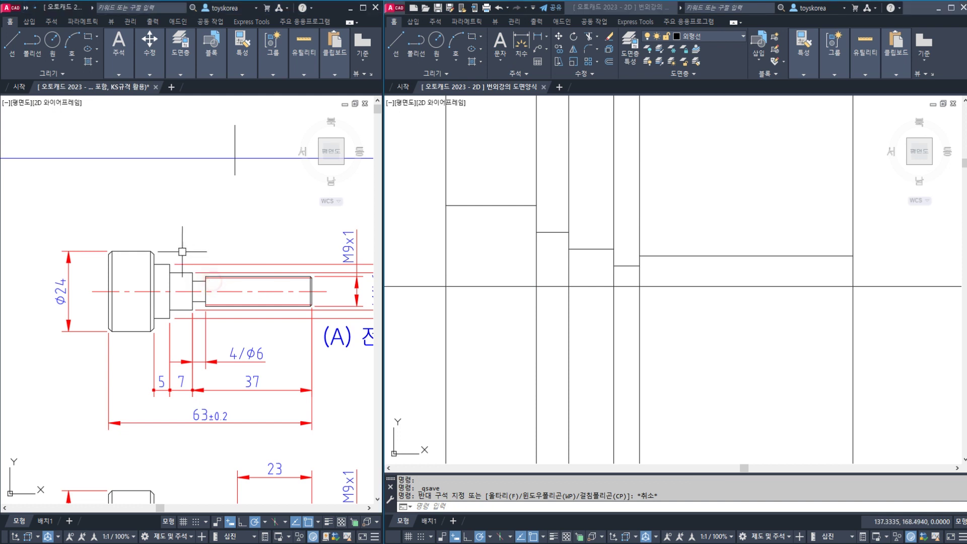
pyautogui.scroll(4, 119, 270)
pyautogui.moveTo(90, 253); pyautogui.dragTo(101, 239, button='middle')
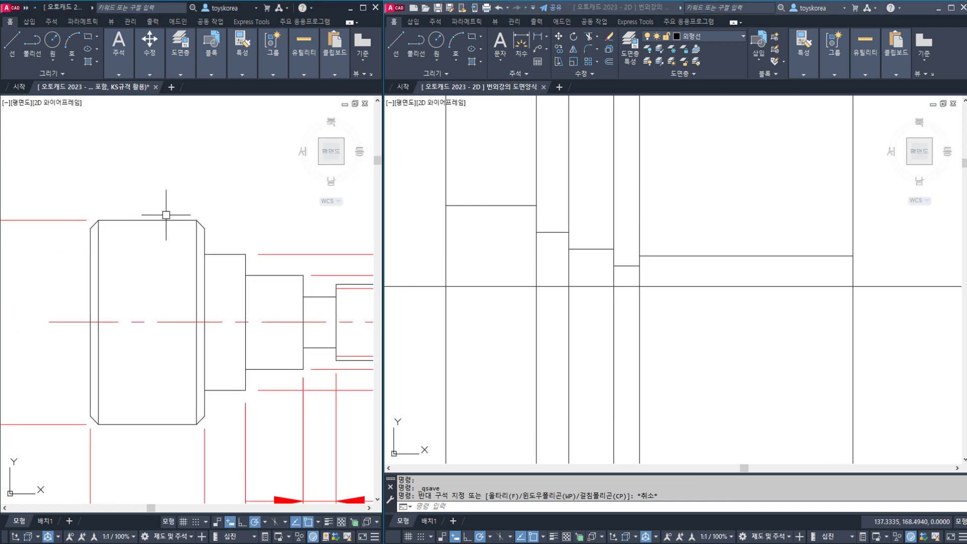
pyautogui.click(488, 235)
pyautogui.press('Escape')
pyautogui.press('Escape')
pyautogui.moveTo(478, 230); pyautogui.dragTo(475, 229, button='middle')
pyautogui.write('C')
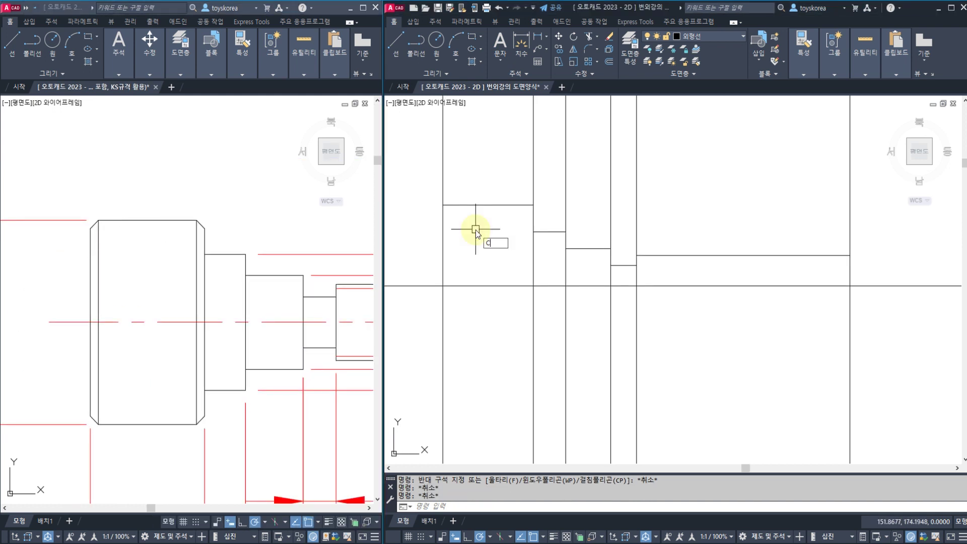
pyautogui.write('H')
pyautogui.press('Return')
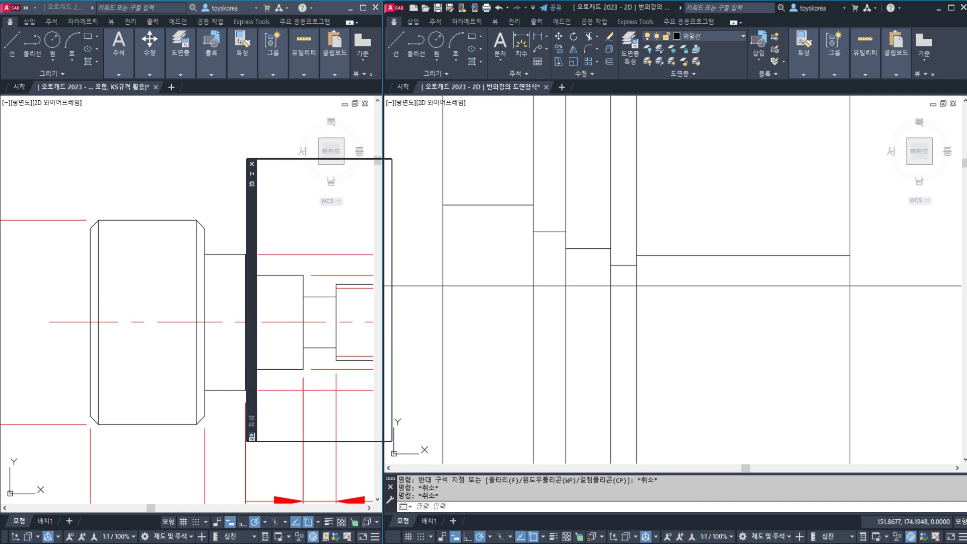
pyautogui.press('Escape')
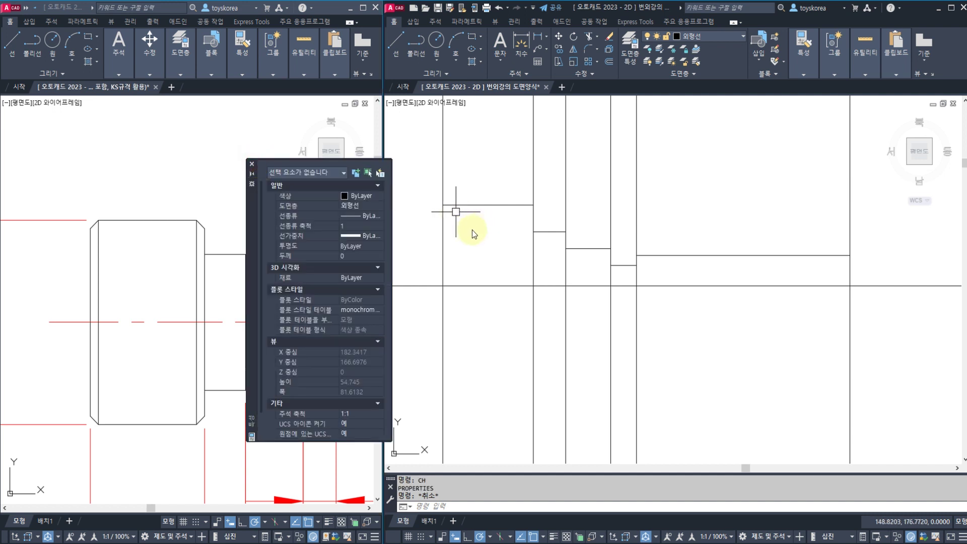
pyautogui.click(252, 163)
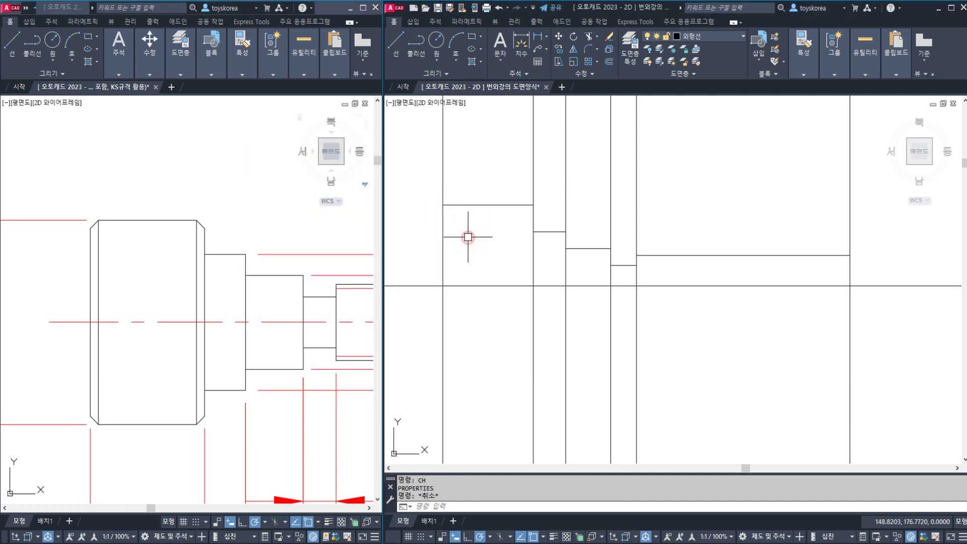
# Step: Chamfer the upper corner at the head's free end with a distance of 1
pyautogui.press('Escape')
pyautogui.press('Escape')
pyautogui.write('CHA')
pyautogui.press('Return')
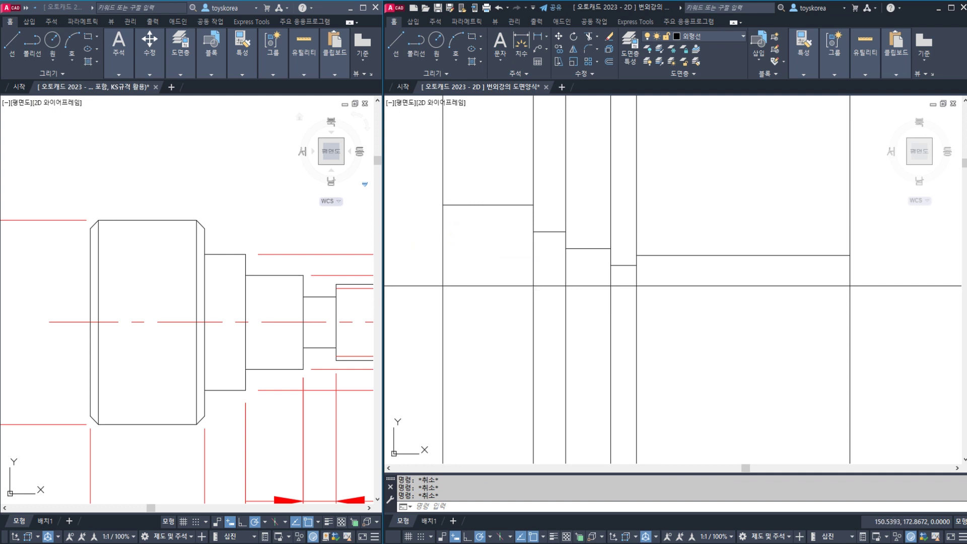
pyautogui.write('d')
pyautogui.press('Return')
pyautogui.write('1')
pyautogui.press('Return')
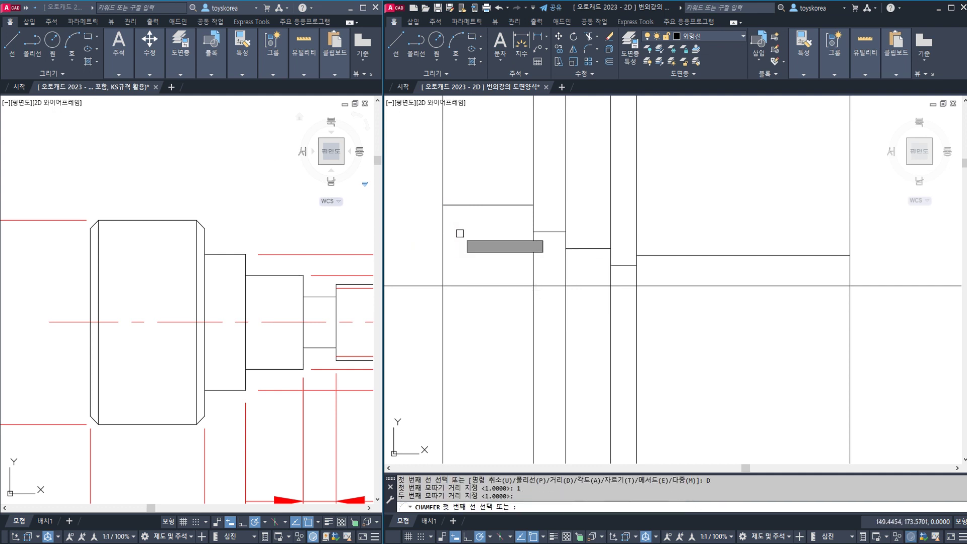
pyautogui.press('Return')
pyautogui.click(442, 216)
pyautogui.click(456, 206)
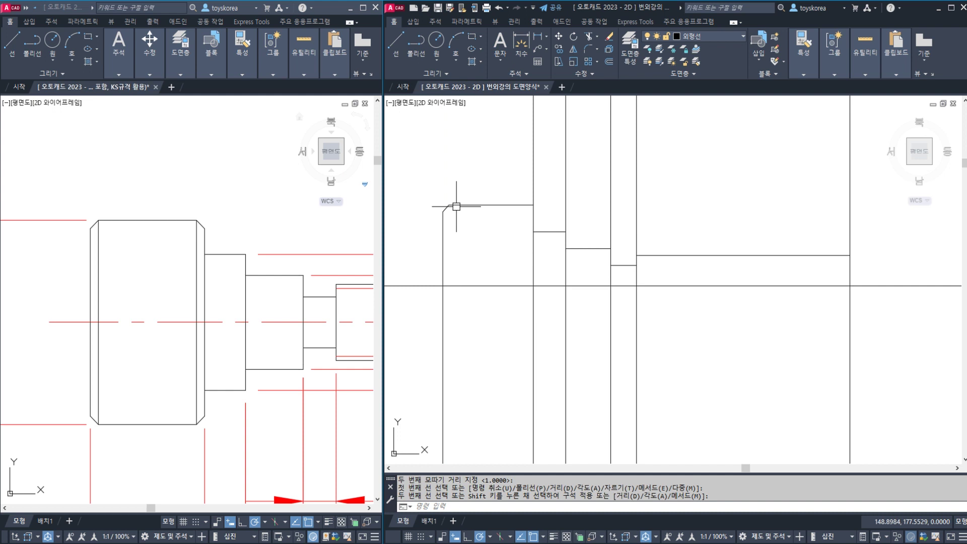
# Step: Chamfer the head's other upper corner, facing the stepped section, with the same distance
pyautogui.press('Return')
pyautogui.click(506, 205)
pyautogui.click(534, 216)
pyautogui.press('Escape')
# Step: Draw vertical construction lines through the inner ends of the head's two chamfers, matching the edge lines in the reference drawing
pyautogui.click(132, 260)
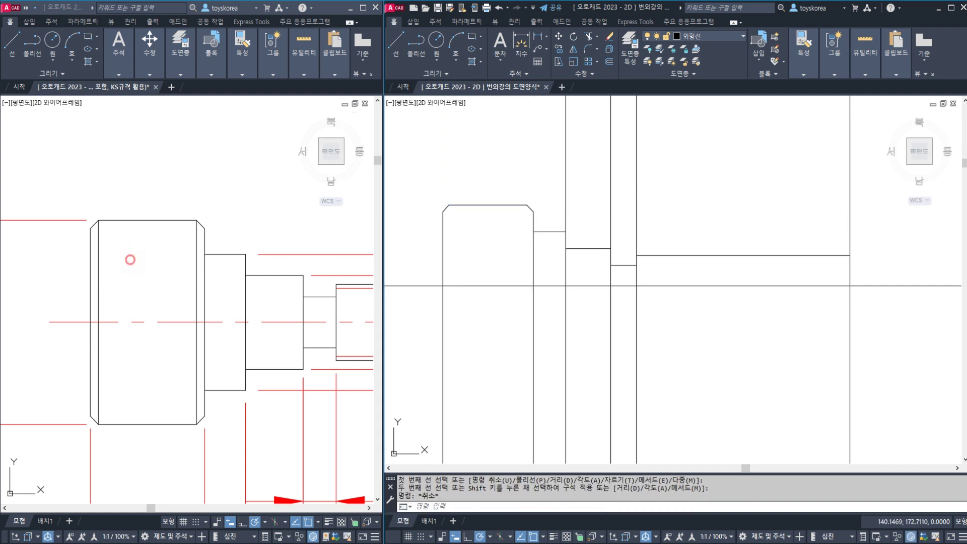
pyautogui.click(99, 240)
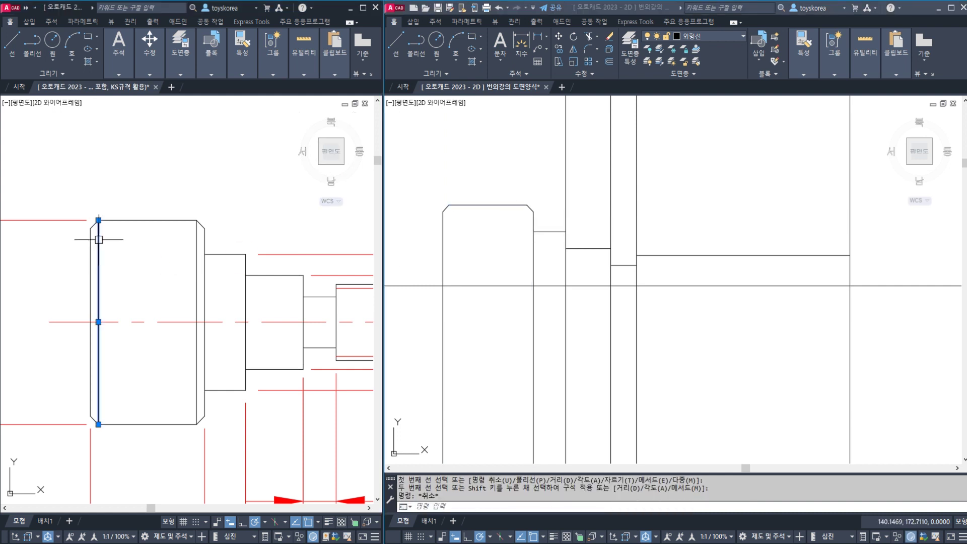
pyautogui.click(197, 245)
pyautogui.click(438, 252)
pyautogui.press('Escape')
pyautogui.press('Escape')
pyautogui.write('XL')
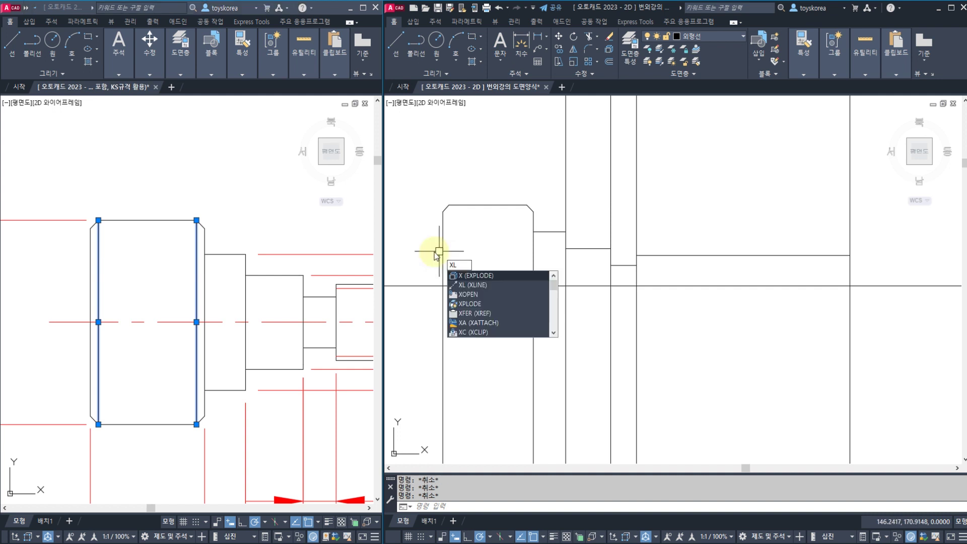
pyautogui.press('Return')
pyautogui.click(448, 206)
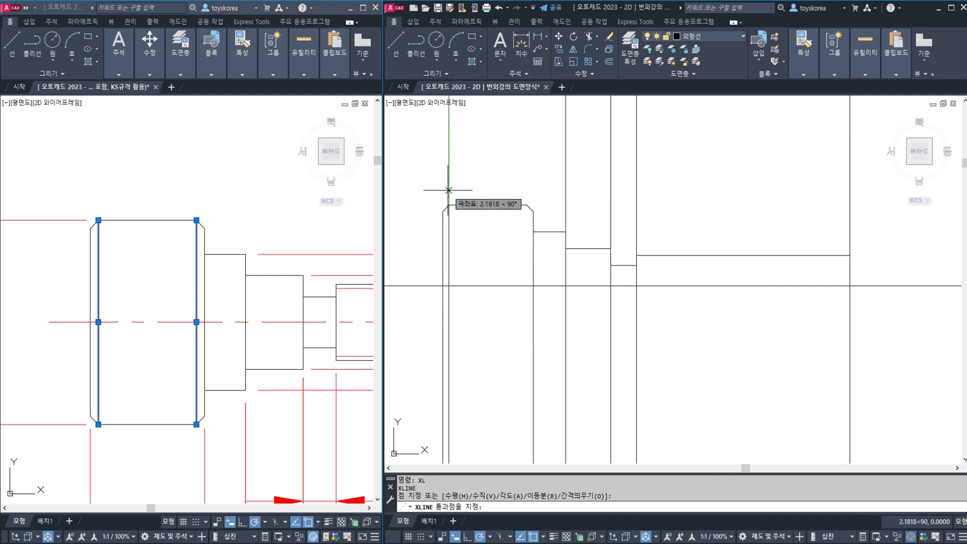
pyautogui.click(449, 190)
pyautogui.click(528, 206)
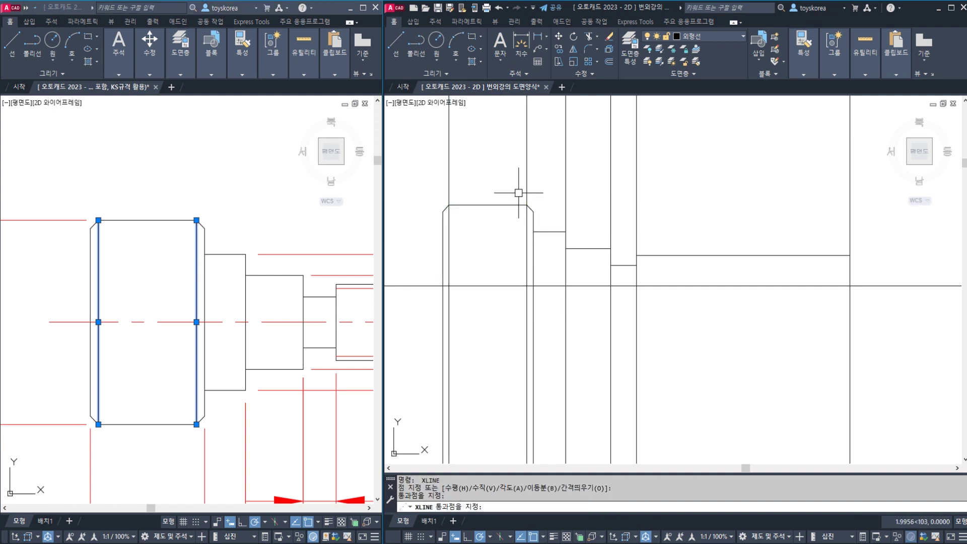
pyautogui.press('Return')
# Step: Trim both chamfer edge lines above the head's outer edge and save the drawing
pyautogui.write('TR')
pyautogui.press('Return')
pyautogui.click(509, 206)
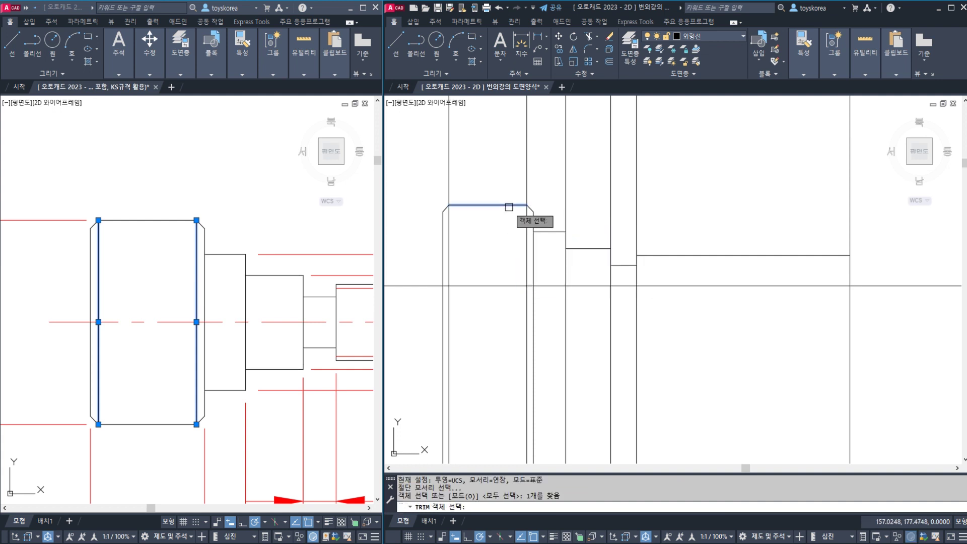
pyautogui.press('Return')
pyautogui.click(540, 190)
pyautogui.click(433, 174)
pyautogui.press('Escape')
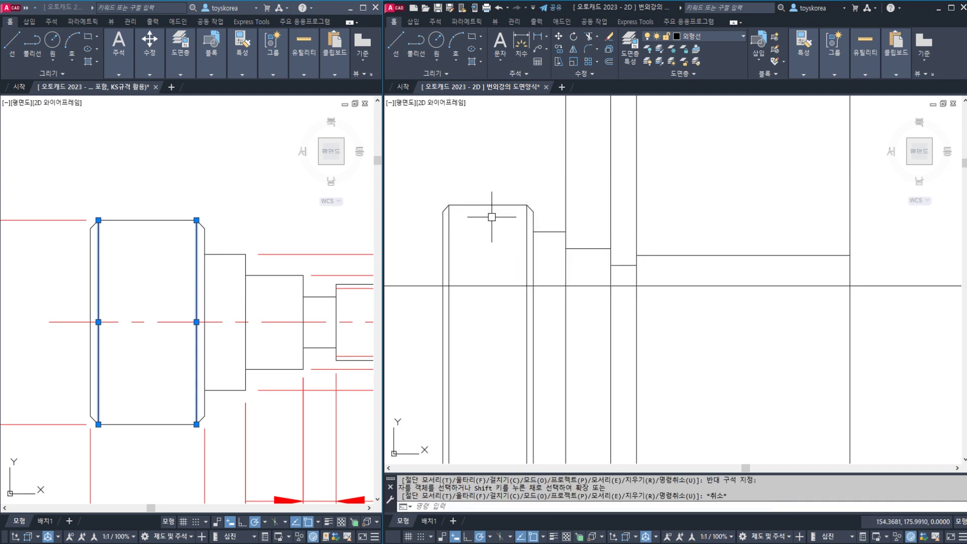
pyautogui.hotkey('ctrl', 's')
# Step: Trim the shoulder line at the far end of the first step beside the head down to that step's outer edge
pyautogui.click(199, 287)
pyautogui.press('Escape')
pyautogui.moveTo(240, 290); pyautogui.dragTo(168, 278, button='middle')
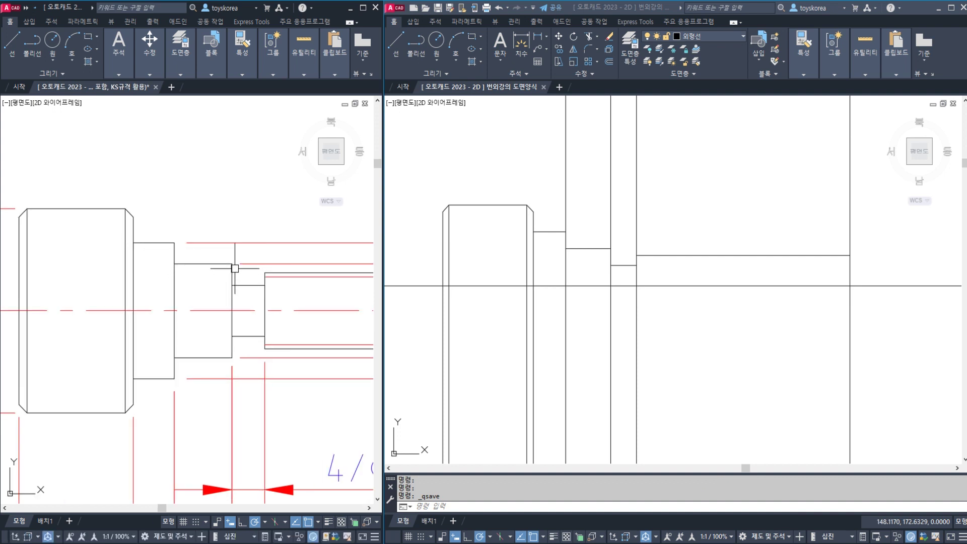
pyautogui.click(514, 252)
pyautogui.press('Escape')
pyautogui.moveTo(514, 252); pyautogui.dragTo(510, 248, button='middle')
pyautogui.write('TR')
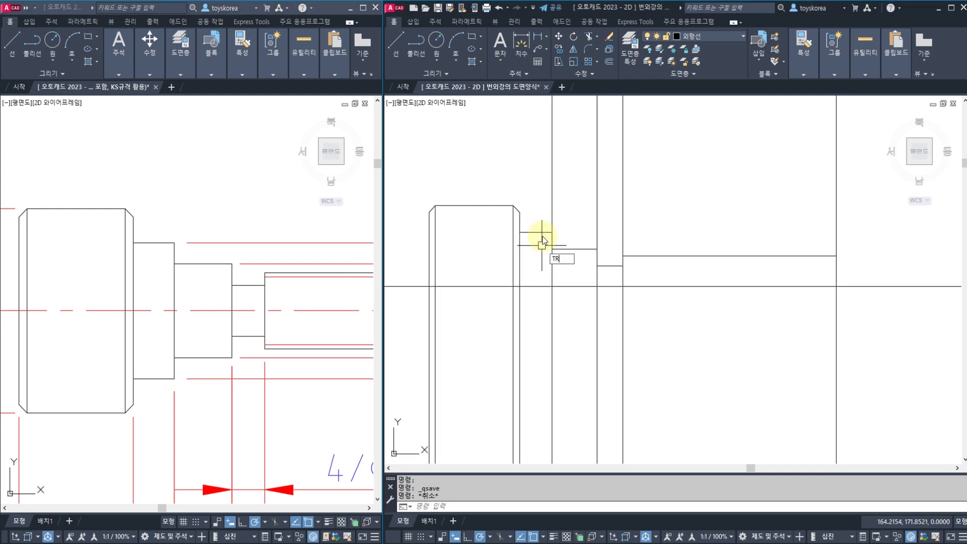
pyautogui.press('Return')
pyautogui.click(544, 232)
pyautogui.press('Escape')
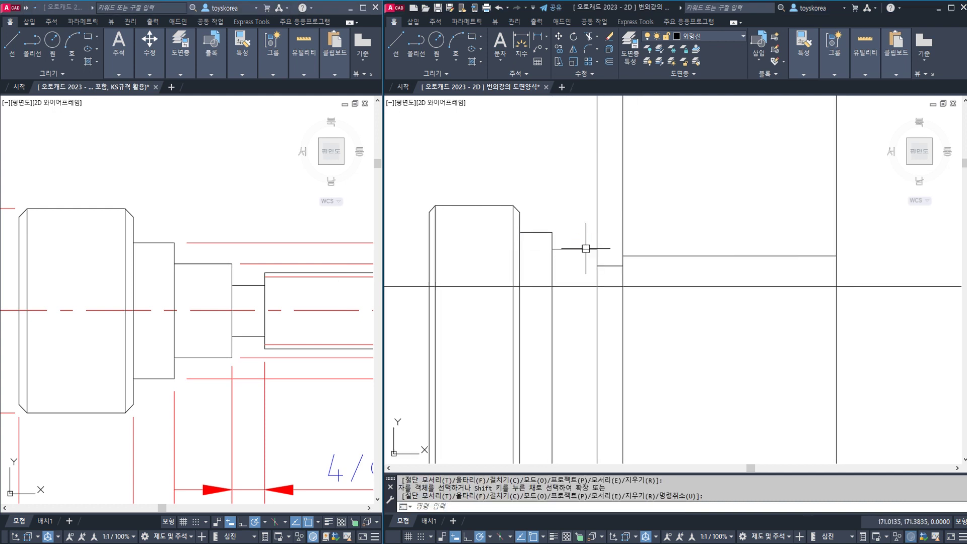
# Step: Trim the shoulder line between the second step and the undercut down to the second step's outer edge
pyautogui.write('TR')
pyautogui.press('Return')
pyautogui.click(597, 237)
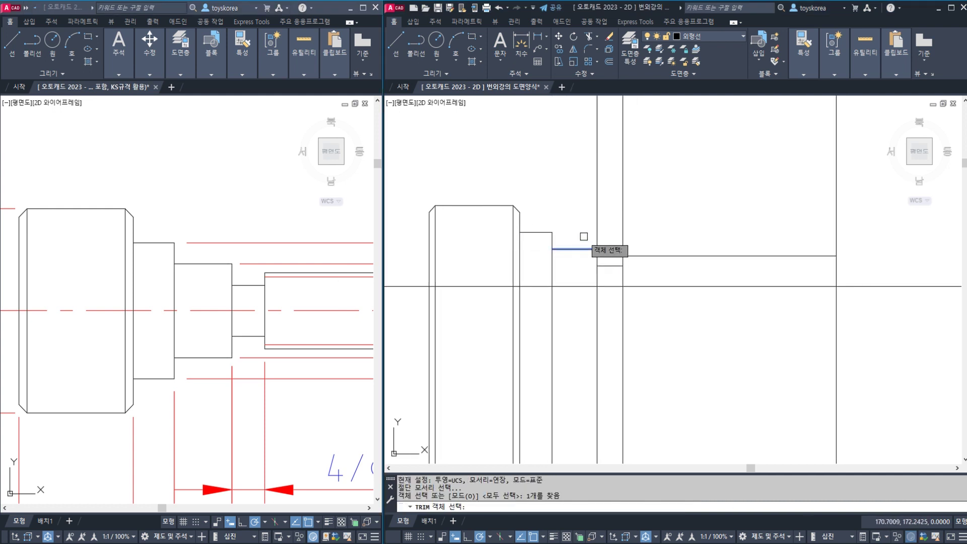
pyautogui.press('Return')
pyautogui.click(599, 232)
pyautogui.press('Escape')
pyautogui.press('Escape')
pyautogui.moveTo(628, 258); pyautogui.dragTo(600, 253, button='middle')
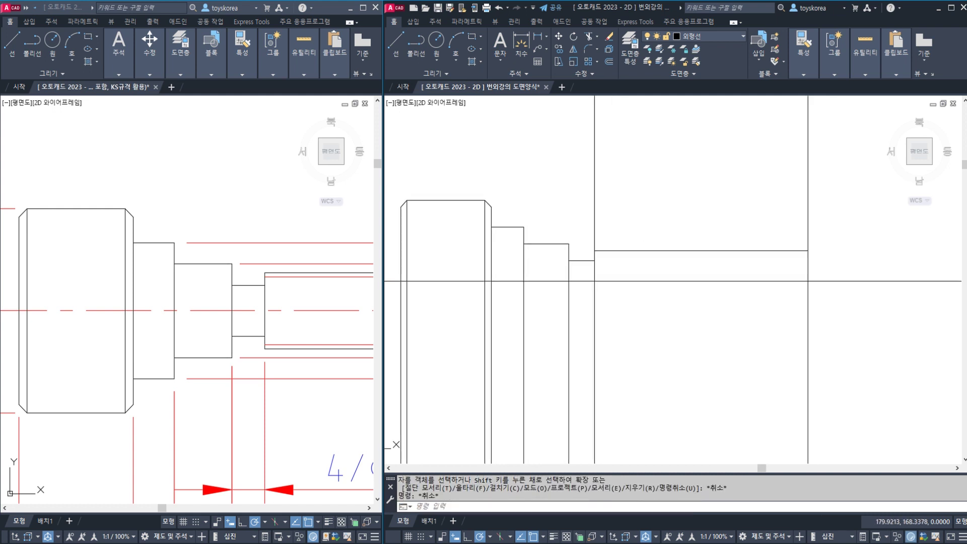
pyautogui.press('Escape')
pyautogui.press('Escape')
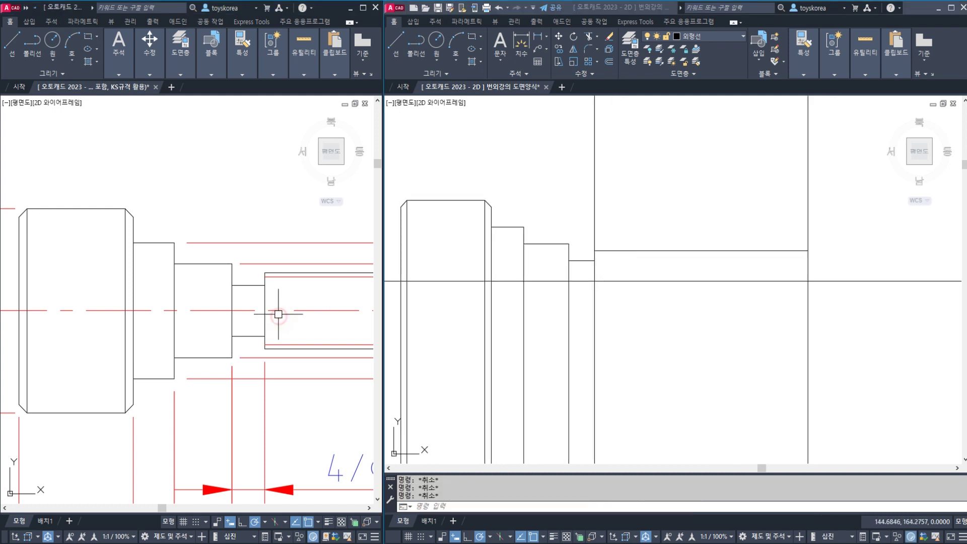
# Step: Inspect the thread in the reference drawing and measure the vertical distance from the drafted thread's outer edge to the centre line
pyautogui.moveTo(276, 313); pyautogui.dragTo(141, 308, button='middle')
pyautogui.moveTo(216, 303); pyautogui.dragTo(170, 308, button='middle')
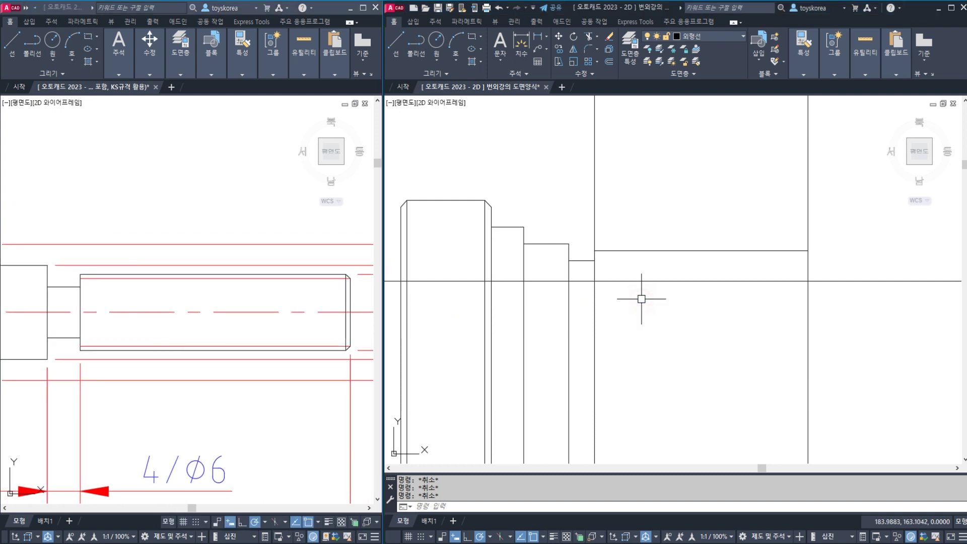
pyautogui.moveTo(642, 298); pyautogui.dragTo(587, 285, button='middle')
pyautogui.write('DLI')
pyautogui.press('Return')
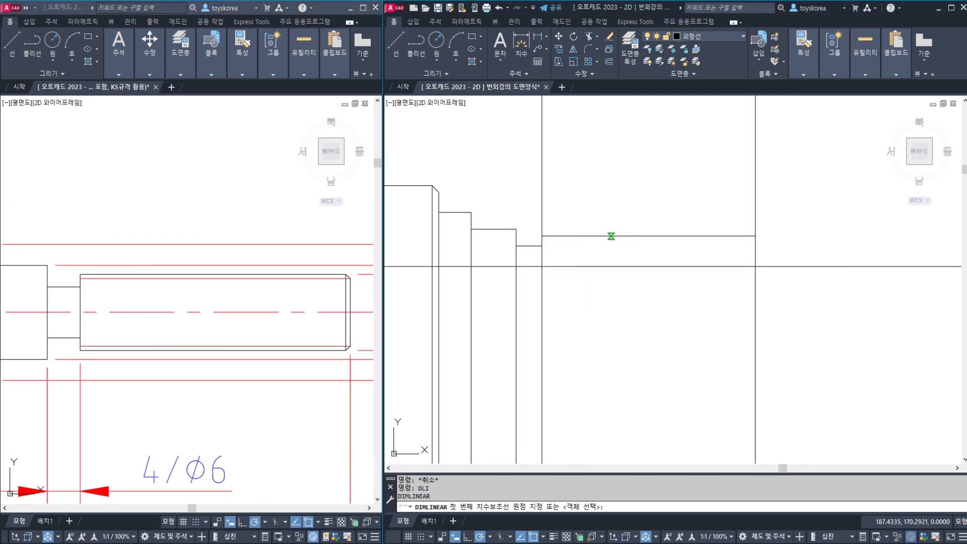
pyautogui.click(611, 235)
pyautogui.click(611, 266)
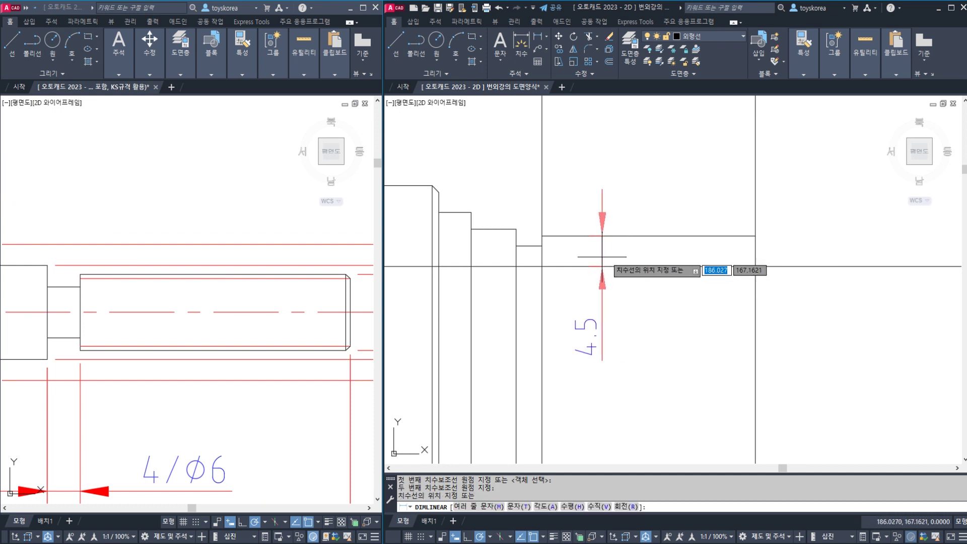
pyautogui.press('Escape')
pyautogui.press('Escape')
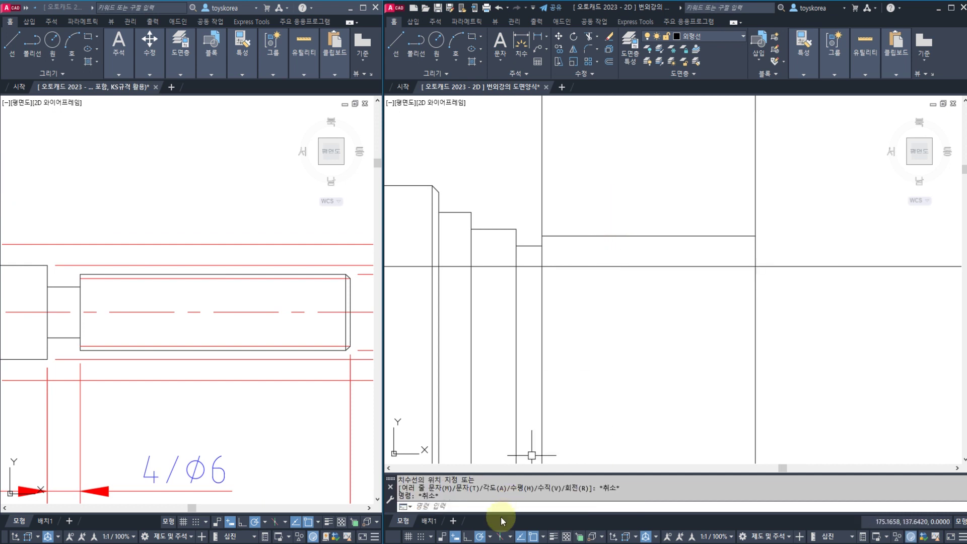
# Step: Switch to the KS drafting standards PDF and look up the male-thread root diameter d1 for M9x1 in the thread table
pyautogui.hotkey('alt', 'Tab')
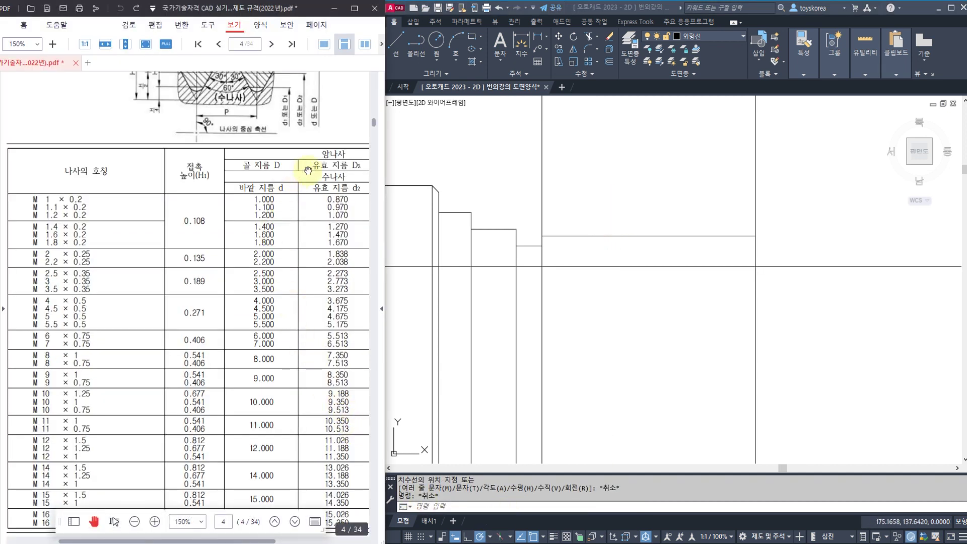
pyautogui.hscroll(4, 285, 254)
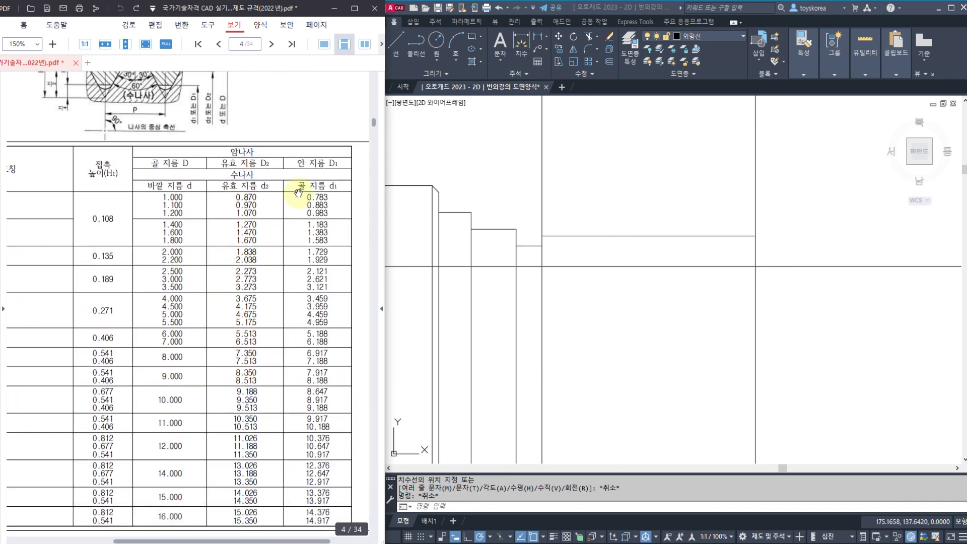
pyautogui.moveTo(197, 384)
pyautogui.mouseDown()
pyautogui.moveTo(153, 396)
pyautogui.moveTo(187, 361)
pyautogui.mouseUp()
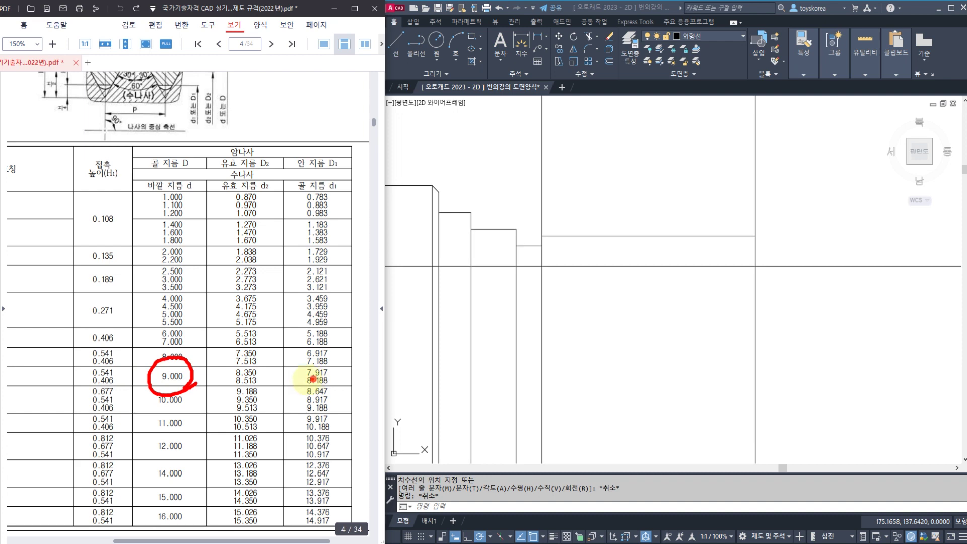
pyautogui.moveTo(313, 379); pyautogui.dragTo(321, 356)
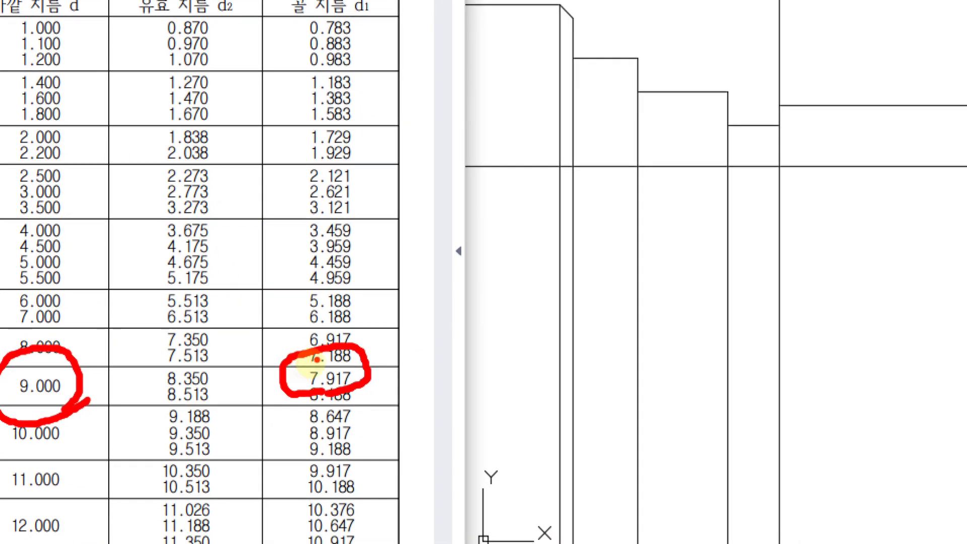
pyautogui.moveTo(370, 371); pyautogui.dragTo(409, 333)
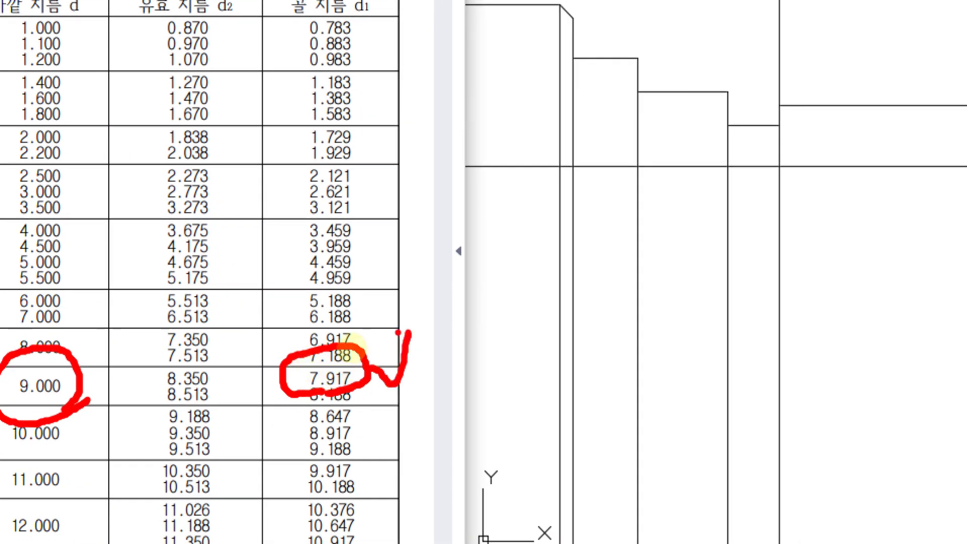
pyautogui.moveTo(446, 246)
pyautogui.mouseDown()
pyautogui.moveTo(453, 298)
pyautogui.moveTo(534, 224)
pyautogui.moveTo(545, 317)
pyautogui.mouseUp()
pyautogui.moveTo(624, 219); pyautogui.dragTo(632, 340)
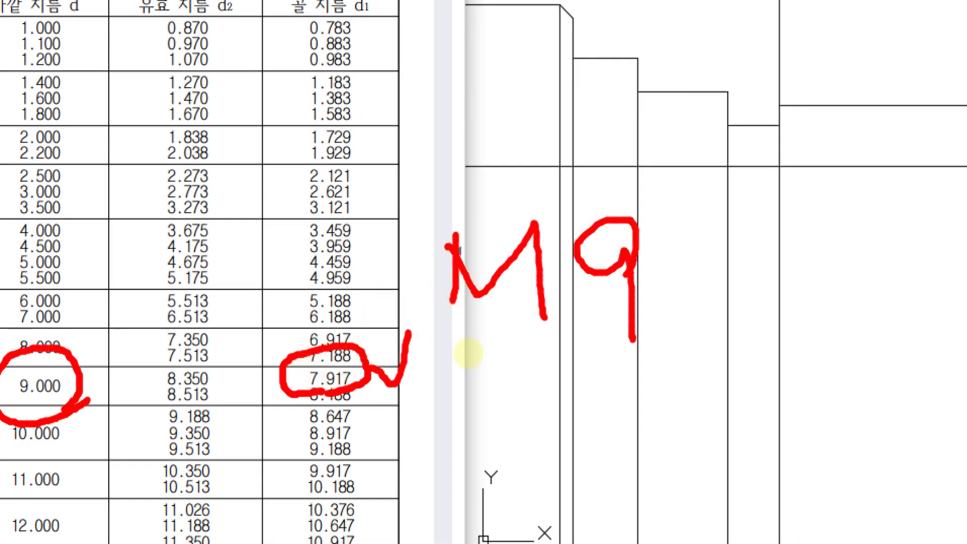
pyautogui.moveTo(781, 220); pyautogui.dragTo(689, 302)
pyautogui.moveTo(689, 232)
pyautogui.mouseDown()
pyautogui.moveTo(725, 270)
pyautogui.moveTo(762, 339)
pyautogui.mouseUp()
pyautogui.click(792, 347)
pyautogui.moveTo(855, 201); pyautogui.dragTo(863, 333)
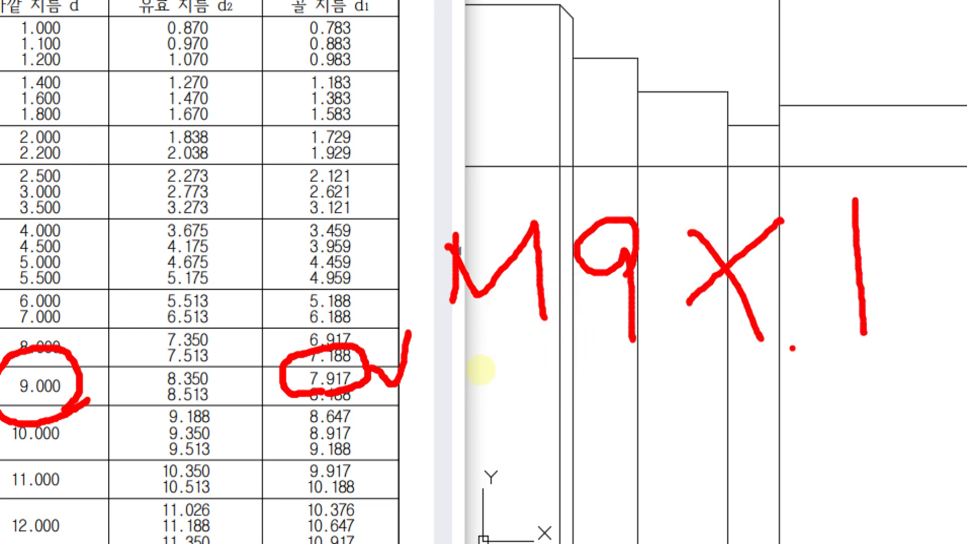
pyautogui.moveTo(306, 402)
pyautogui.mouseDown()
pyautogui.moveTo(297, 406)
pyautogui.moveTo(282, 322)
pyautogui.moveTo(398, 378)
pyautogui.moveTo(308, 427)
pyautogui.mouseUp()
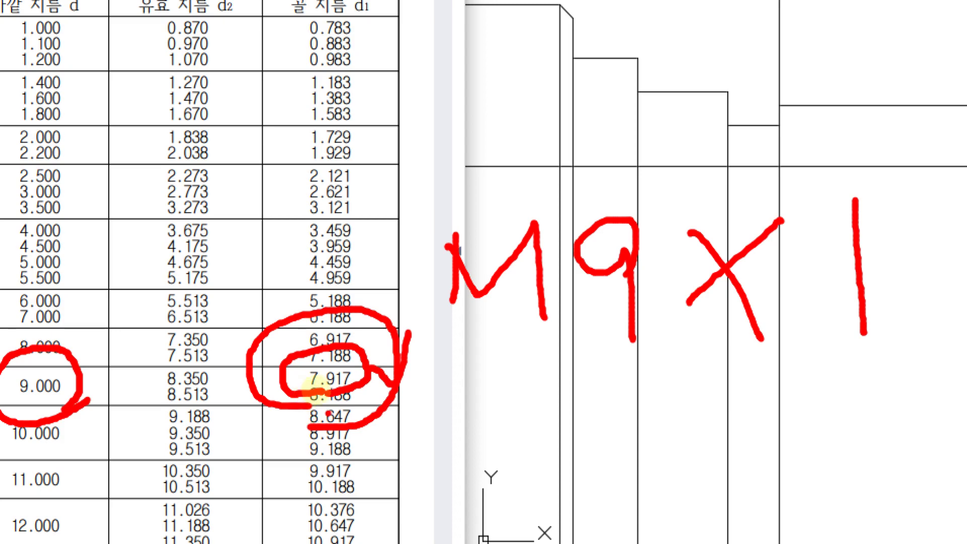
pyautogui.press('Escape')
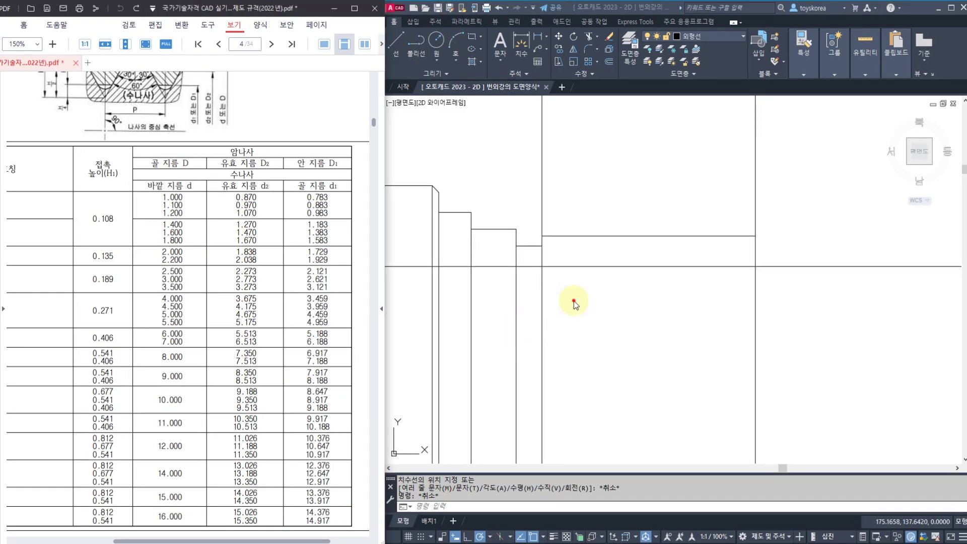
# Step: Offset the shaft's centre line upward by 7917/2000 to create the M9x1 thread root line
pyautogui.press('Escape')
pyautogui.click(584, 279)
pyautogui.press('Escape')
pyautogui.press('Escape')
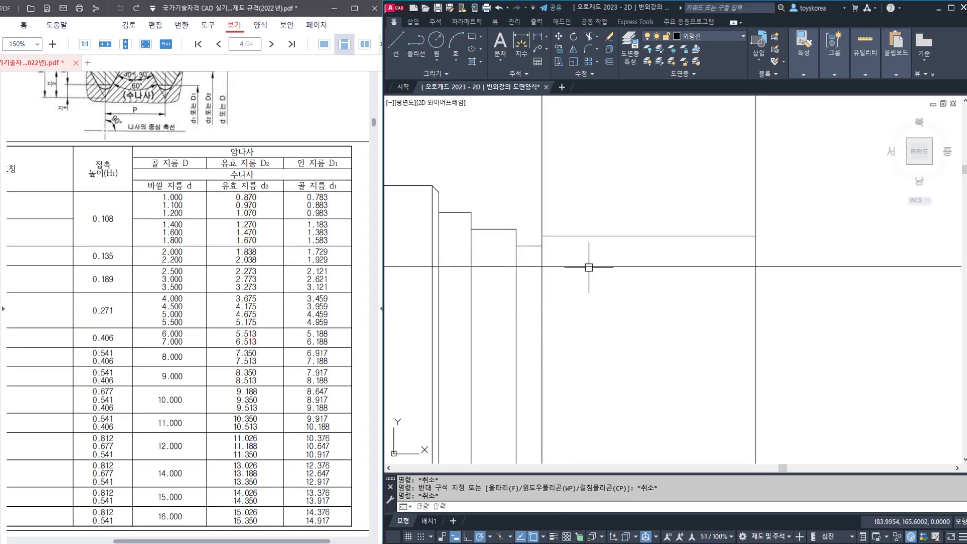
pyautogui.write('o')
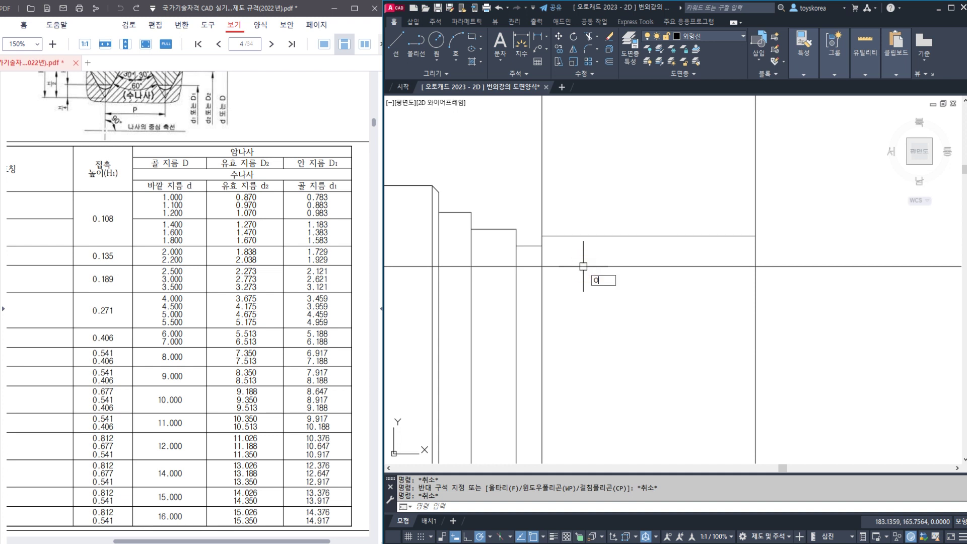
pyautogui.press('Return')
pyautogui.write('79')
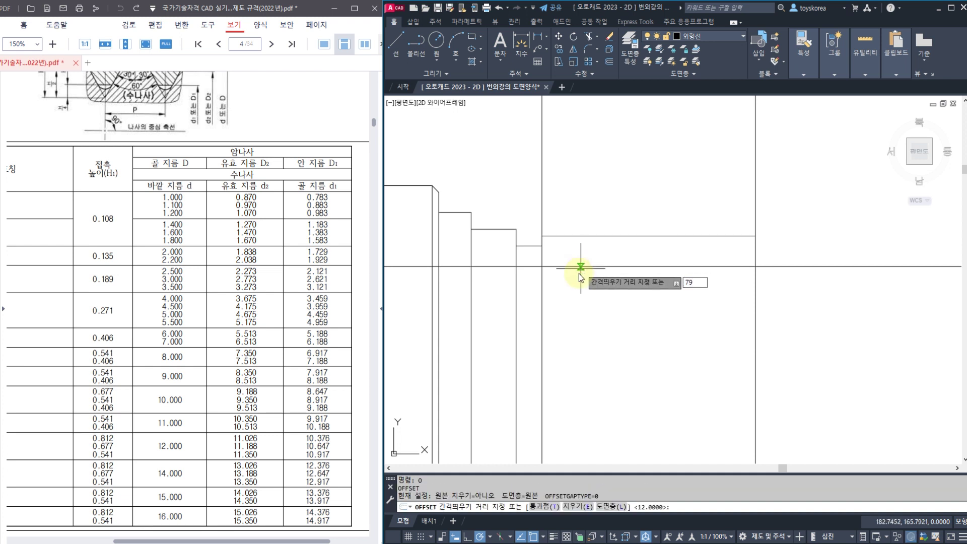
pyautogui.write('17/2000')
pyautogui.press('Return')
pyautogui.click(581, 266)
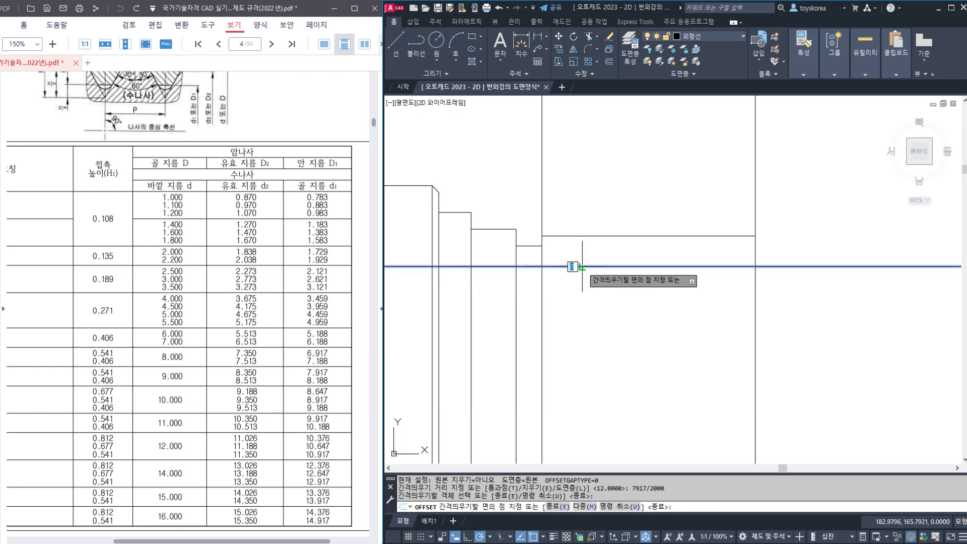
pyautogui.click(587, 223)
pyautogui.press('Escape')
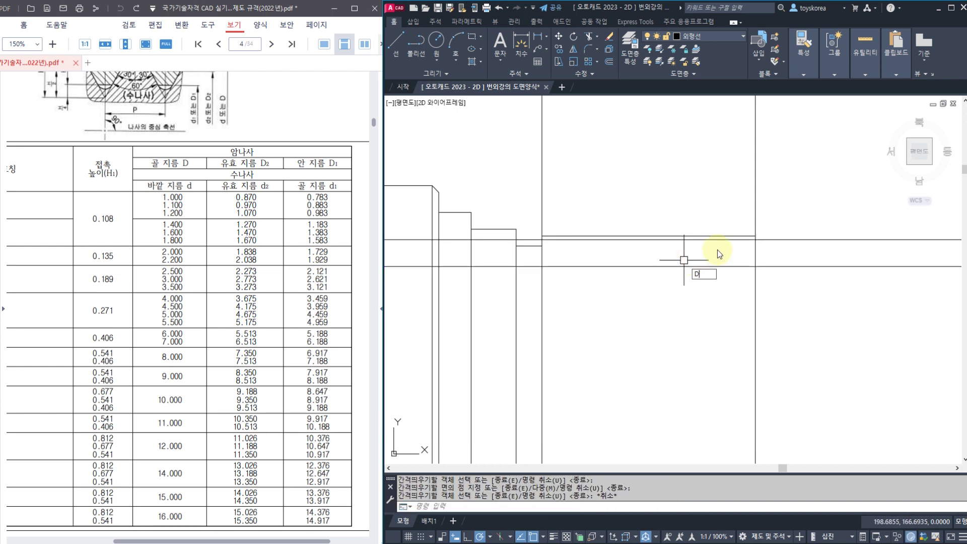
# Step: Switch back to the reference drawing and compare its thread root line with the offset root line in the drafted shaft
pyautogui.click(771, 240)
pyautogui.press('Escape')
pyautogui.click(767, 240)
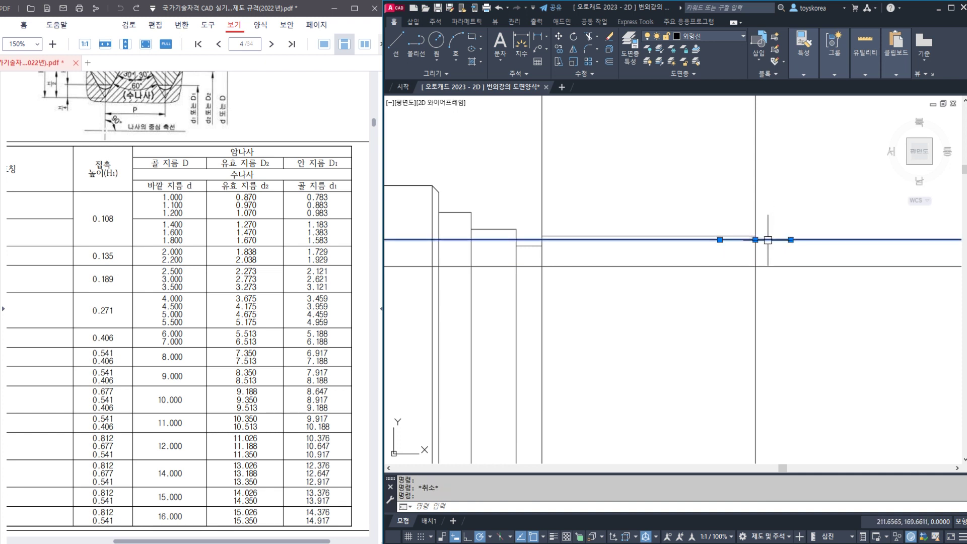
pyautogui.press('Escape')
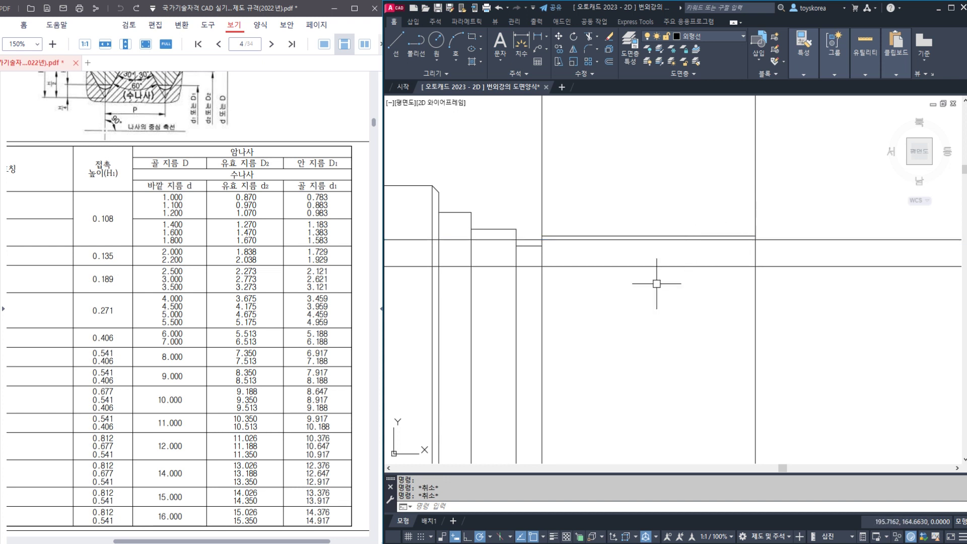
pyautogui.moveTo(113, 521)
pyautogui.hotkey('alt', 'Tab')
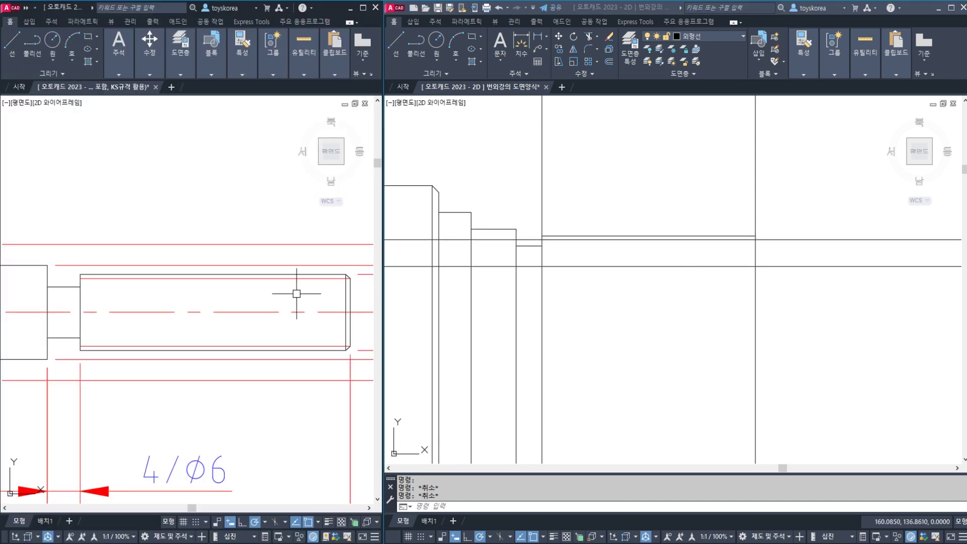
pyautogui.click(308, 277)
pyautogui.click(783, 231)
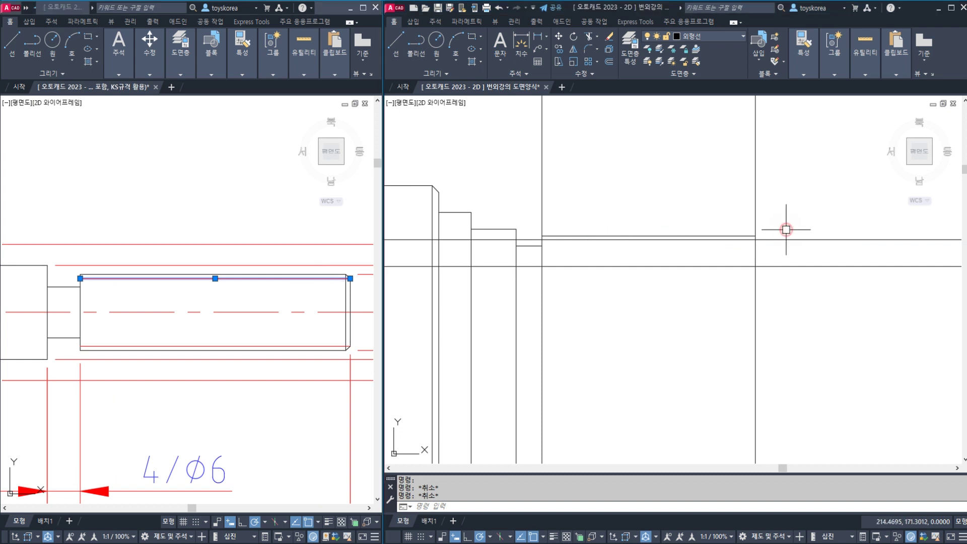
pyautogui.click(779, 240)
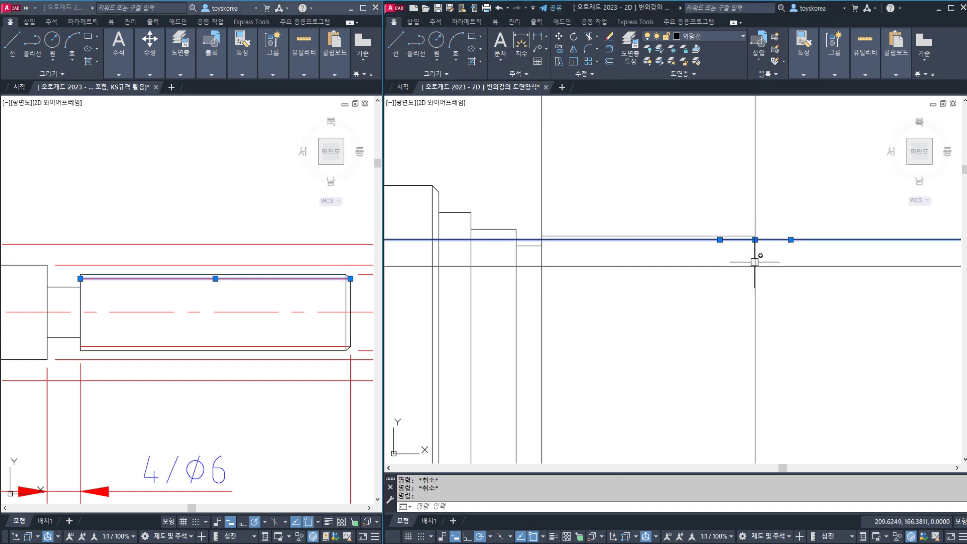
pyautogui.press('Escape')
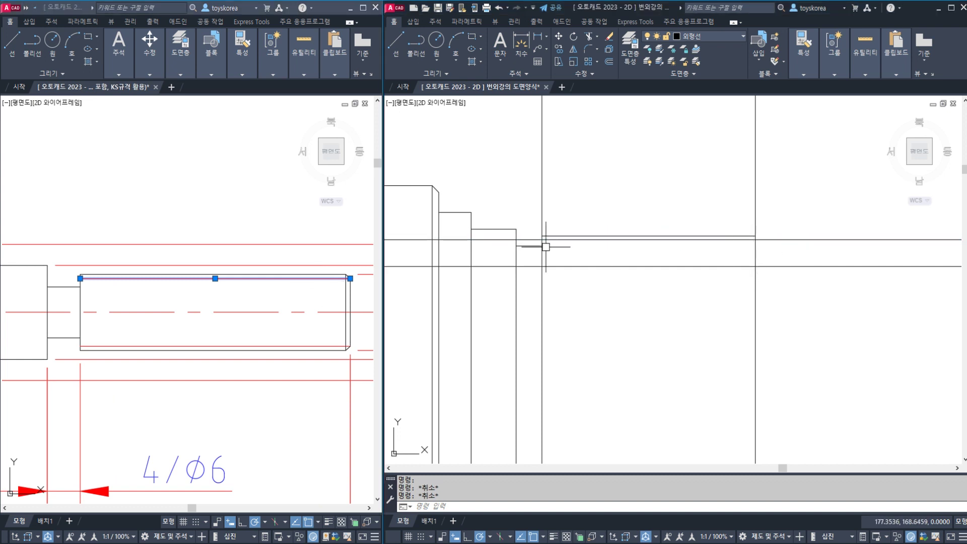
# Step: Trim the root line back to the shoulder between undercut and thread, and trim that shoulder line down to the thread's outer edge
pyautogui.write('tr')
pyautogui.press('Return')
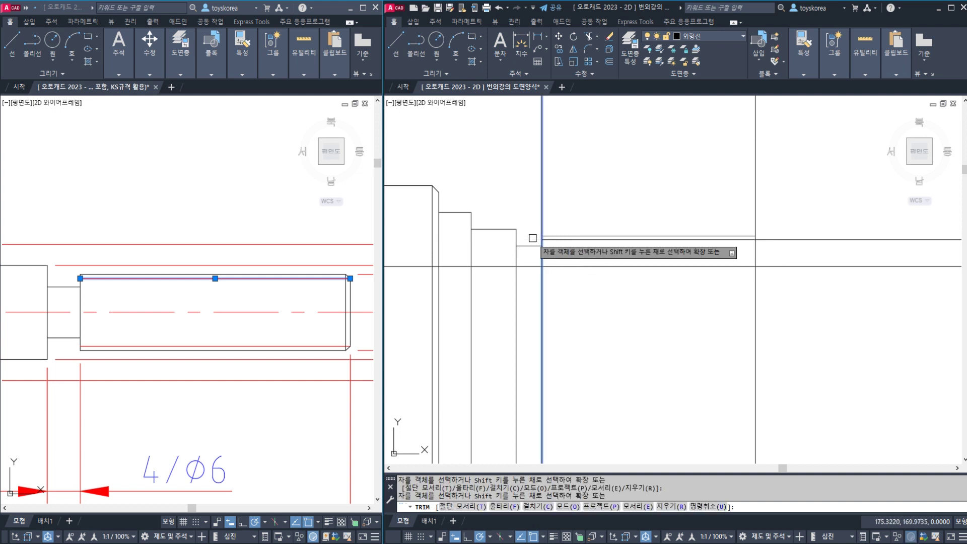
pyautogui.press('Escape')
pyautogui.scroll(2, 544, 236)
pyautogui.write('tr')
pyautogui.press('Return')
pyautogui.click(547, 235)
pyautogui.press('Return')
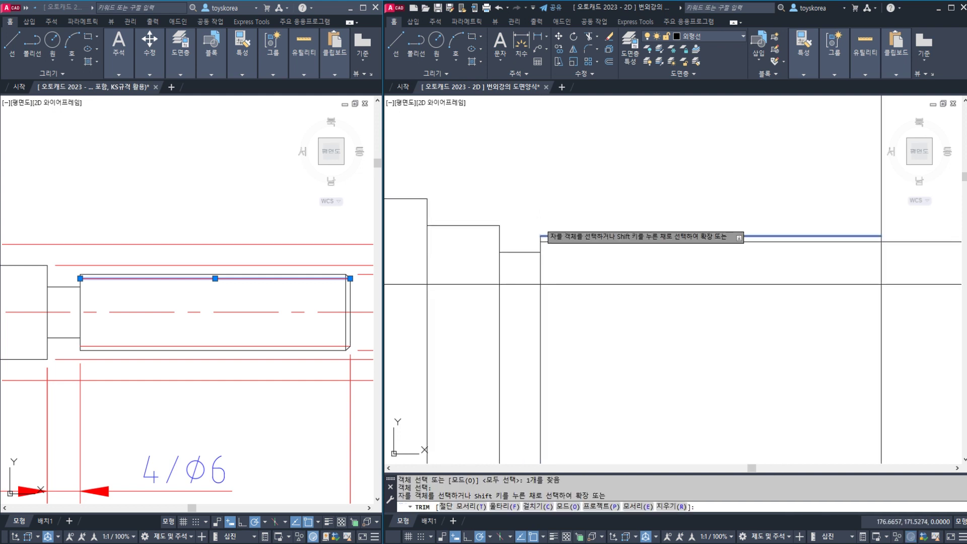
pyautogui.click(541, 224)
pyautogui.press('Escape')
# Step: Compare the chamfered thread end of shaft (A) in the reference drawing with the drafted thread end
pyautogui.click(268, 294)
pyautogui.press('Escape')
pyautogui.moveTo(270, 293); pyautogui.dragTo(187, 292, button='middle')
pyautogui.click(645, 276)
pyautogui.press('Escape')
pyautogui.press('Escape')
pyautogui.moveTo(716, 270); pyautogui.dragTo(591, 276, button='middle')
pyautogui.scroll(2, 765, 249)
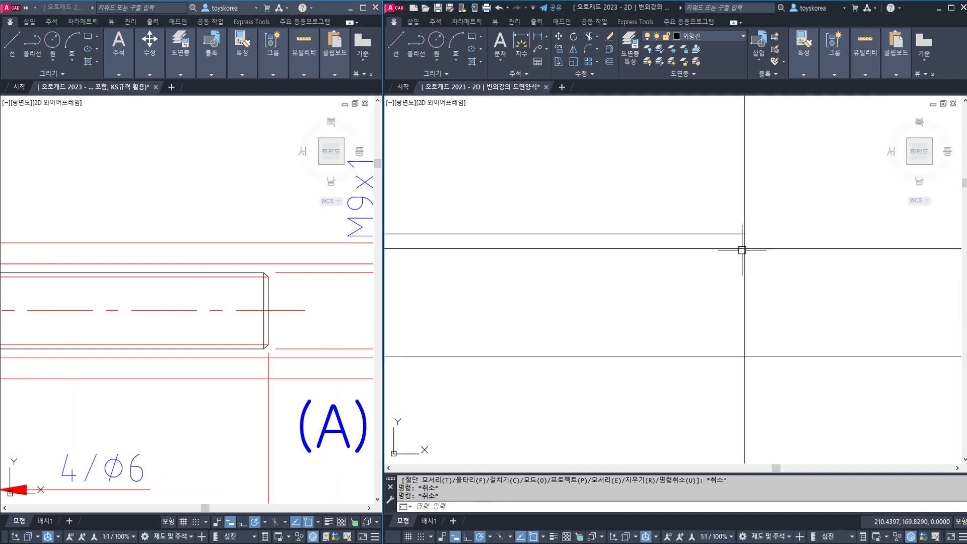
pyautogui.scroll(-2, 730, 255)
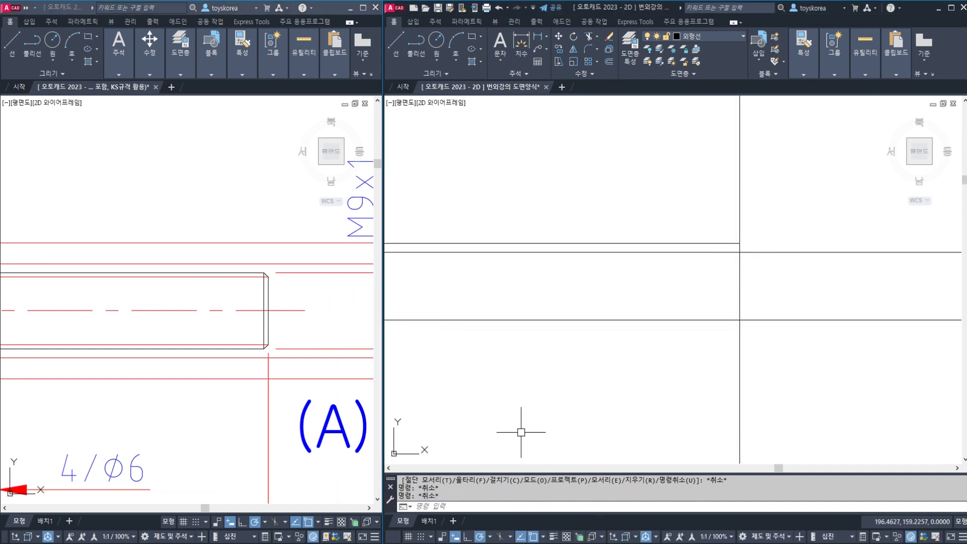
pyautogui.click(259, 275)
pyautogui.scroll(2, 262, 276)
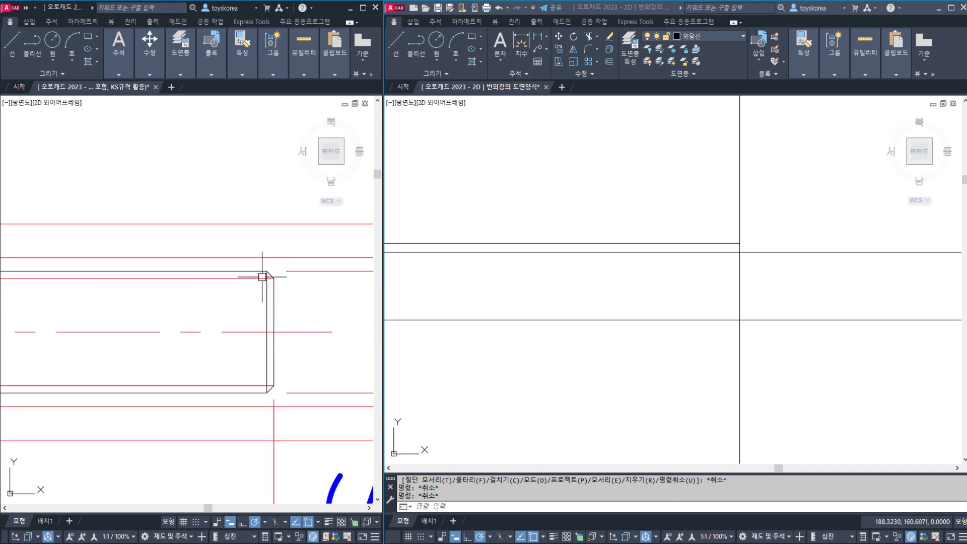
# Step: Read the chamfer notes on the reference sheet and examine shaft (B)'s chamfered thread end beside the drafted one
pyautogui.scroll(-5, 261, 282)
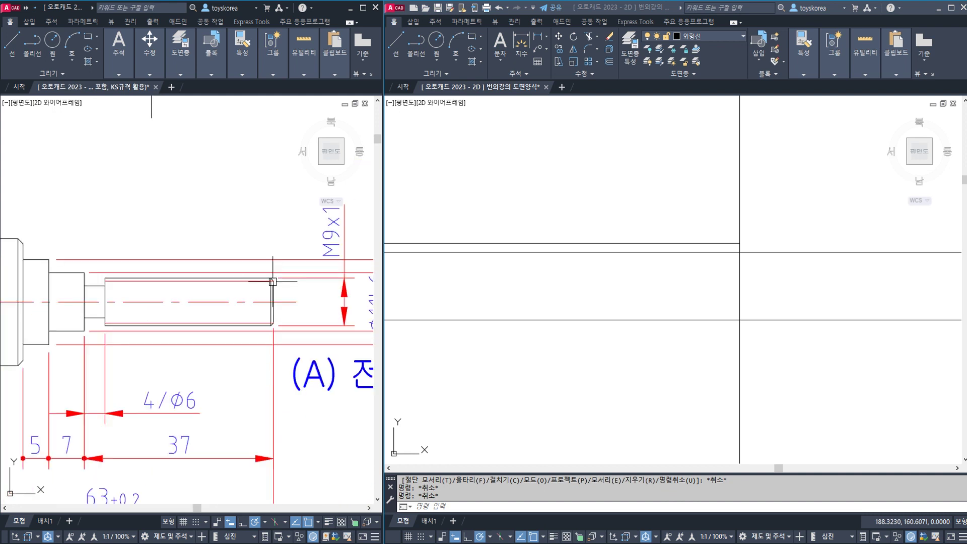
pyautogui.moveTo(233, 359); pyautogui.dragTo(186, 251, button='middle')
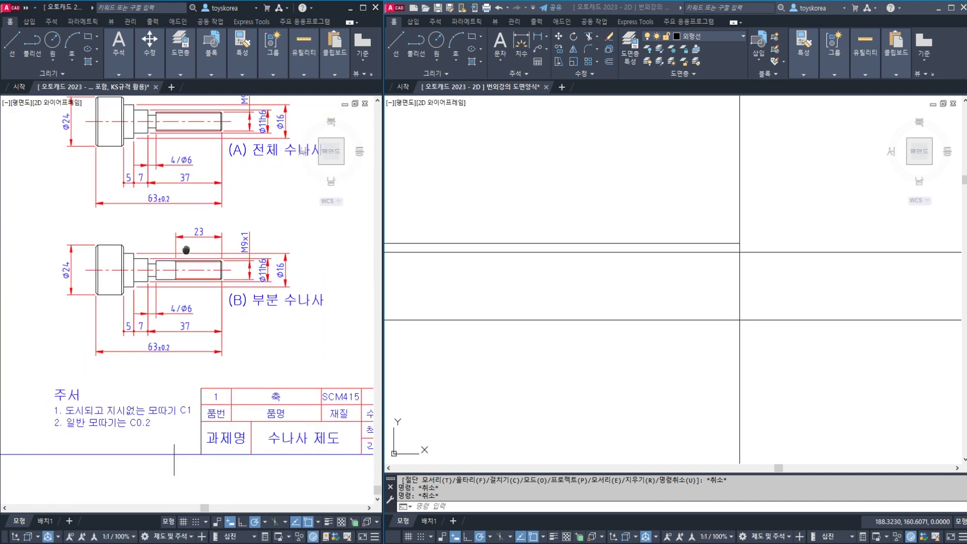
pyautogui.scroll(2, 108, 426)
pyautogui.moveTo(93, 407); pyautogui.dragTo(116, 403, button='middle')
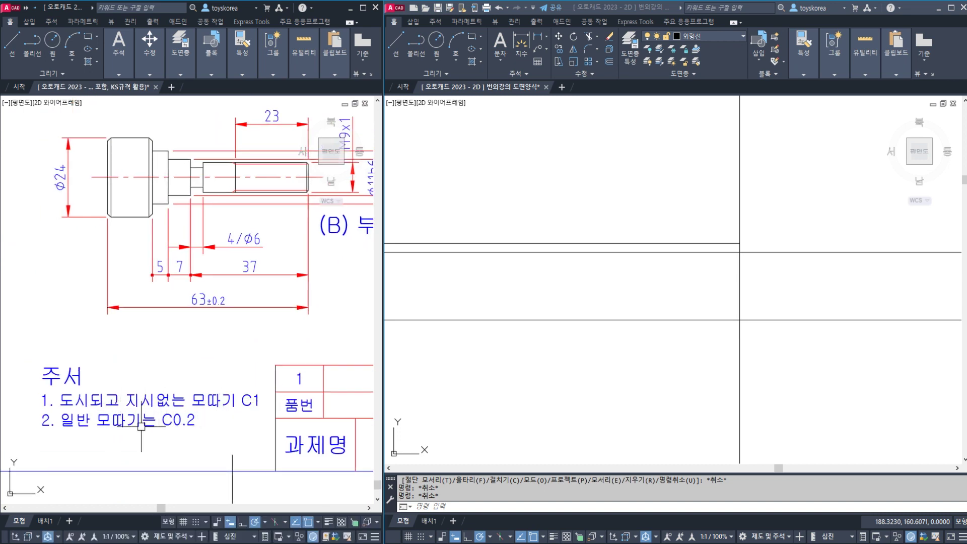
pyautogui.moveTo(210, 304); pyautogui.dragTo(145, 399, button='middle')
pyautogui.scroll(4, 243, 258)
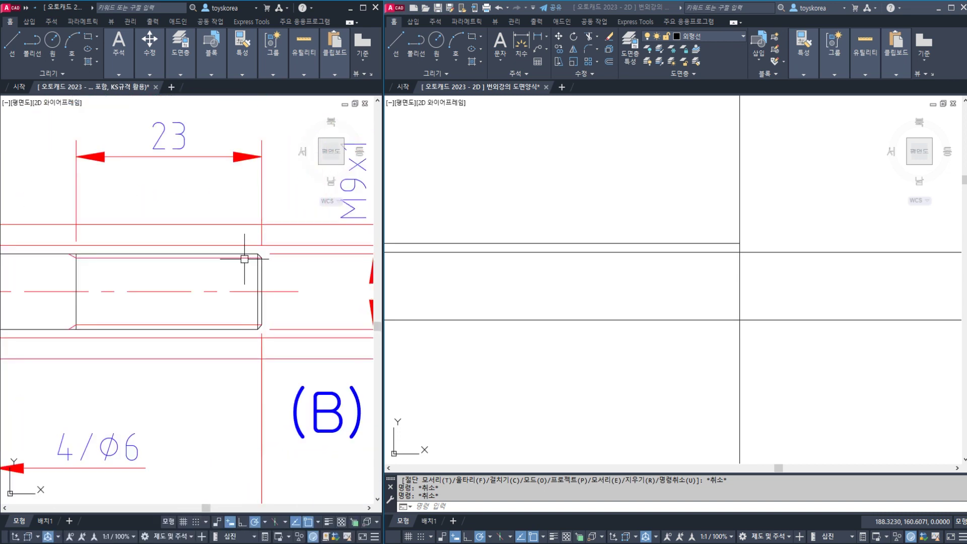
pyautogui.click(730, 262)
pyautogui.scroll(2, 715, 264)
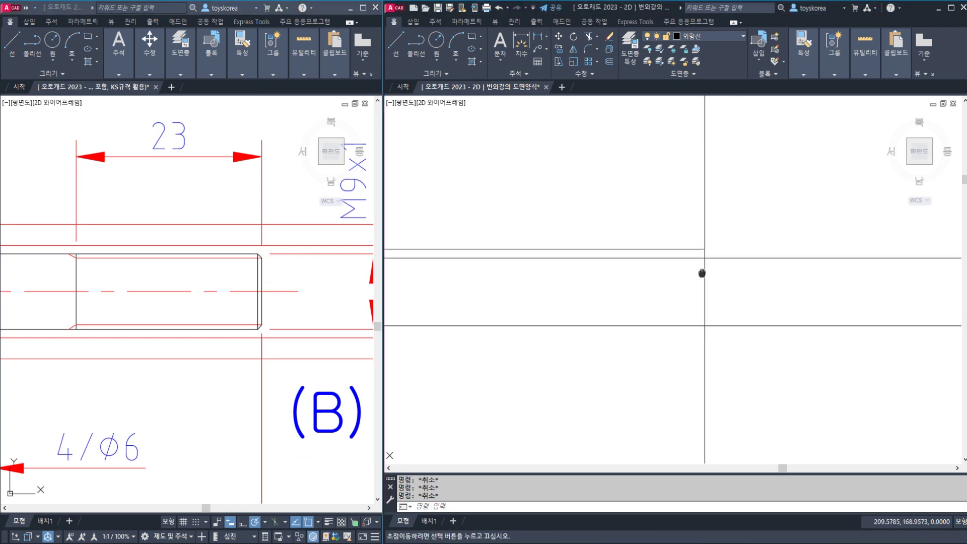
pyautogui.scroll(-2, 702, 265)
pyautogui.scroll(2, 704, 264)
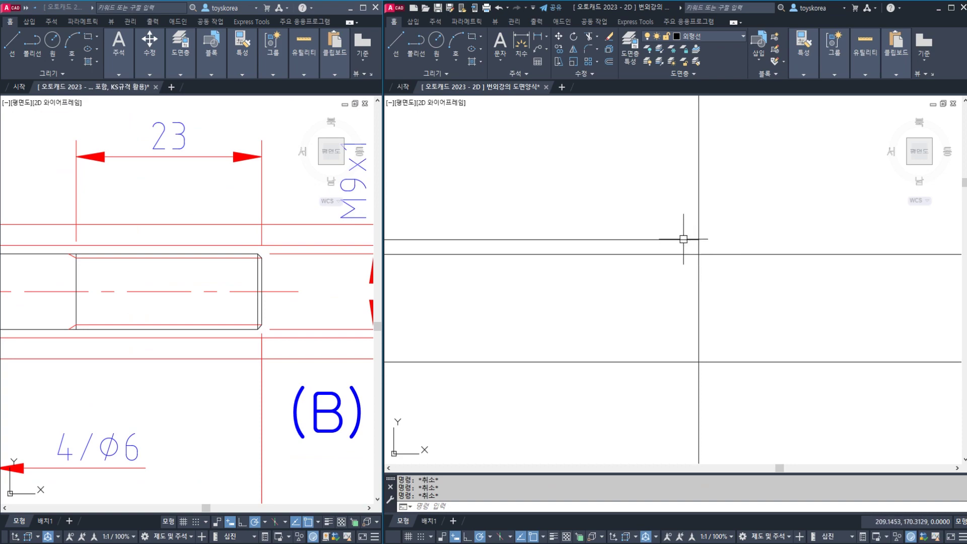
# Step: Switch to the Notepad lecture notes, read theory item (4) on thread chamfers, and return to the drawings
pyautogui.click(554, 543)
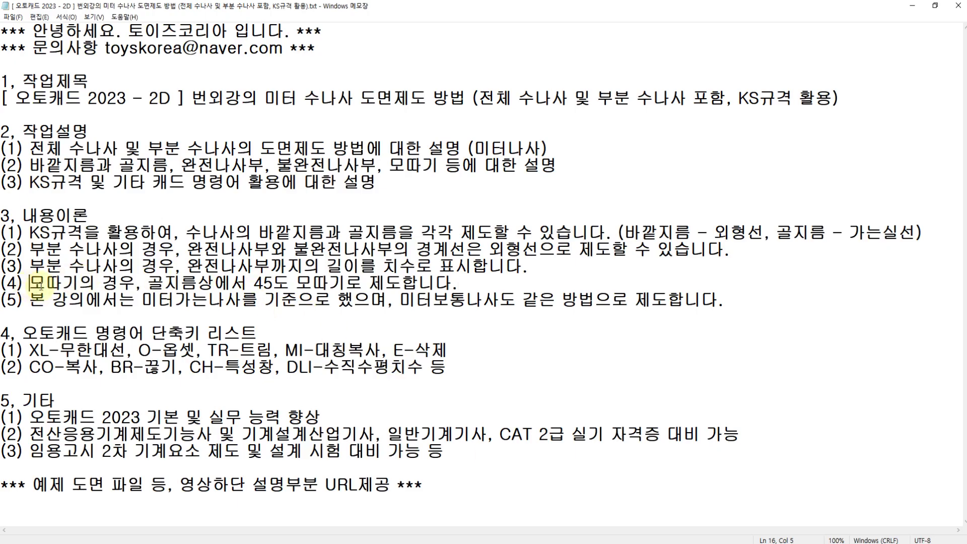
pyautogui.moveTo(41, 289); pyautogui.dragTo(147, 284)
pyautogui.click(465, 281)
pyautogui.hotkey('alt', 'Tab')
pyautogui.hotkey('alt', 'Tab')
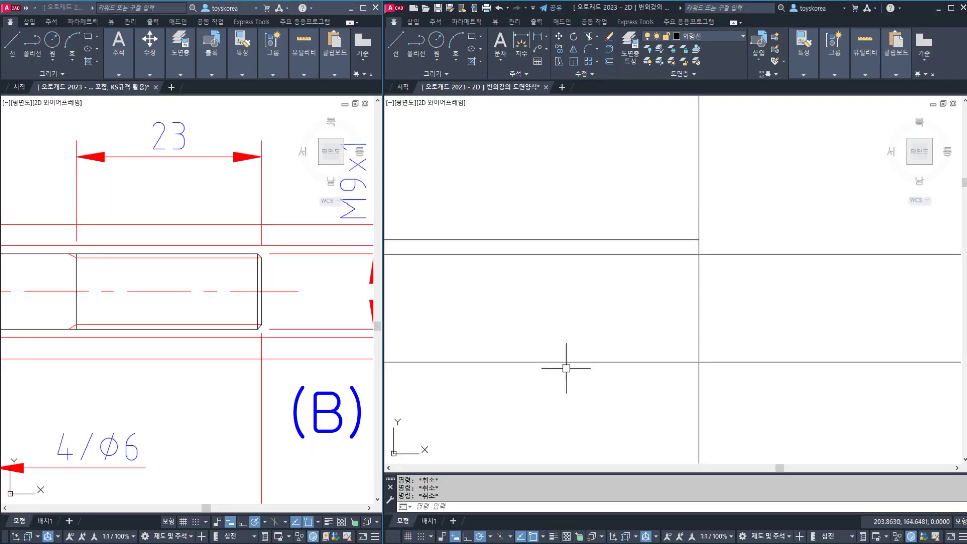
# Step: Draw a construction line at -45 degrees through the intersection of the thread root line and the shaft's end line
pyautogui.click(566, 368)
pyautogui.press('Escape')
pyautogui.press('Escape')
pyautogui.moveTo(660, 293); pyautogui.dragTo(624, 299, button='middle')
pyautogui.write('XL')
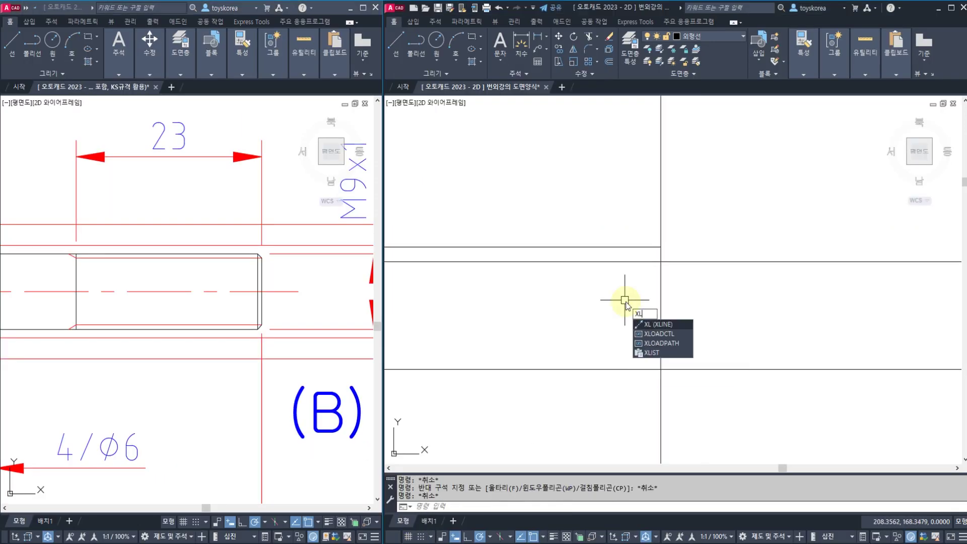
pyautogui.press('Return')
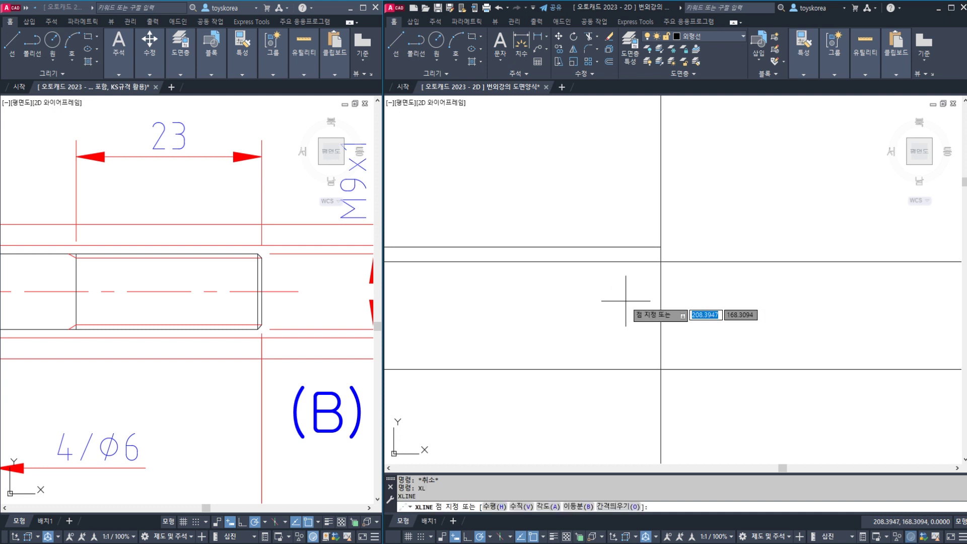
pyautogui.write('A')
pyautogui.press('Return')
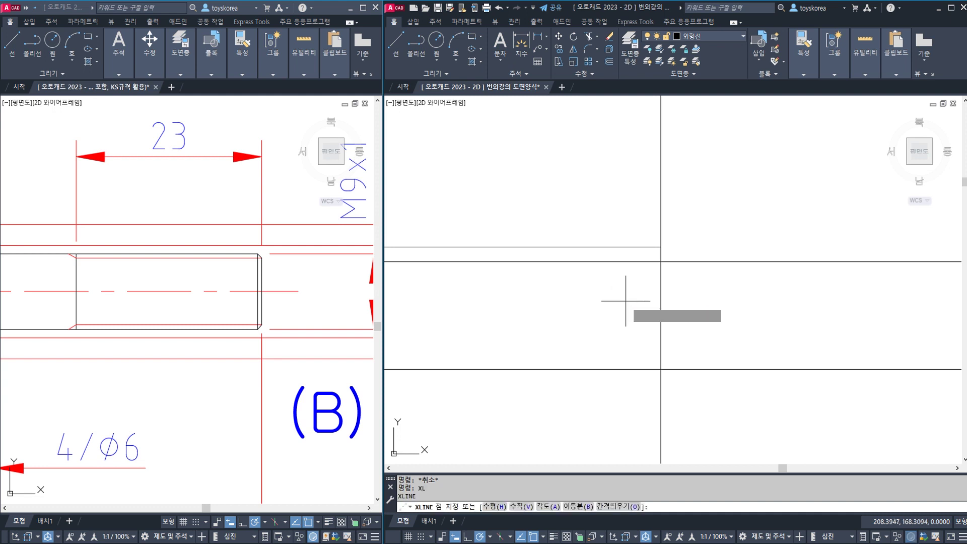
pyautogui.write('-45')
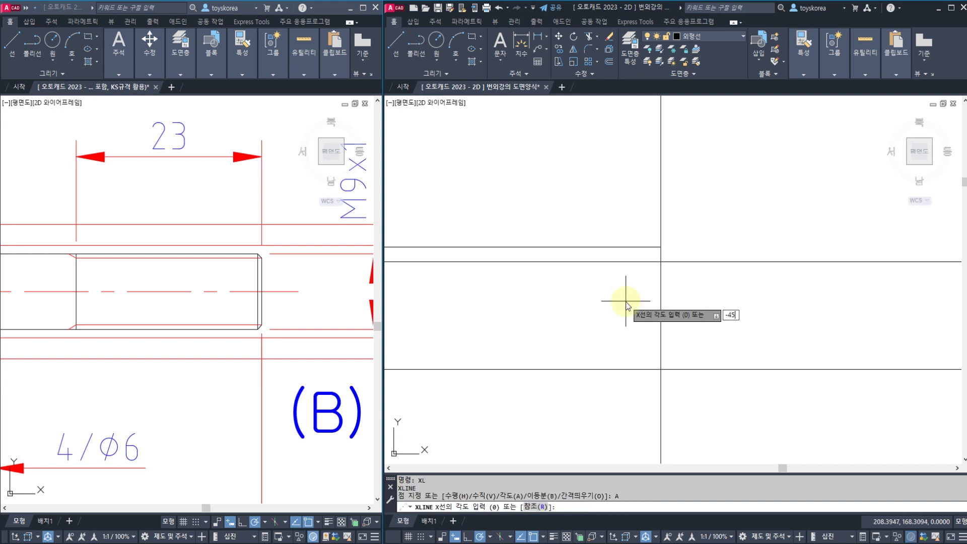
pyautogui.press('Return')
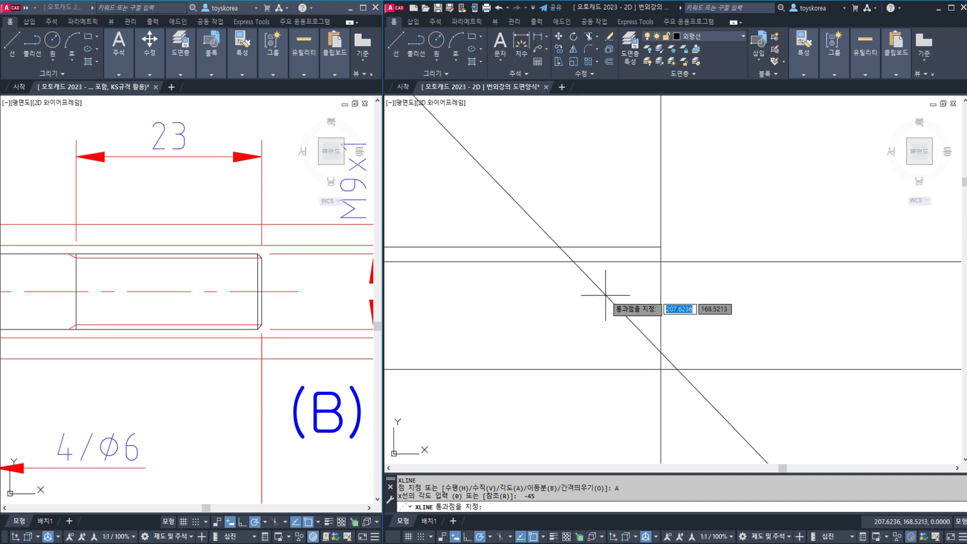
pyautogui.click(661, 262)
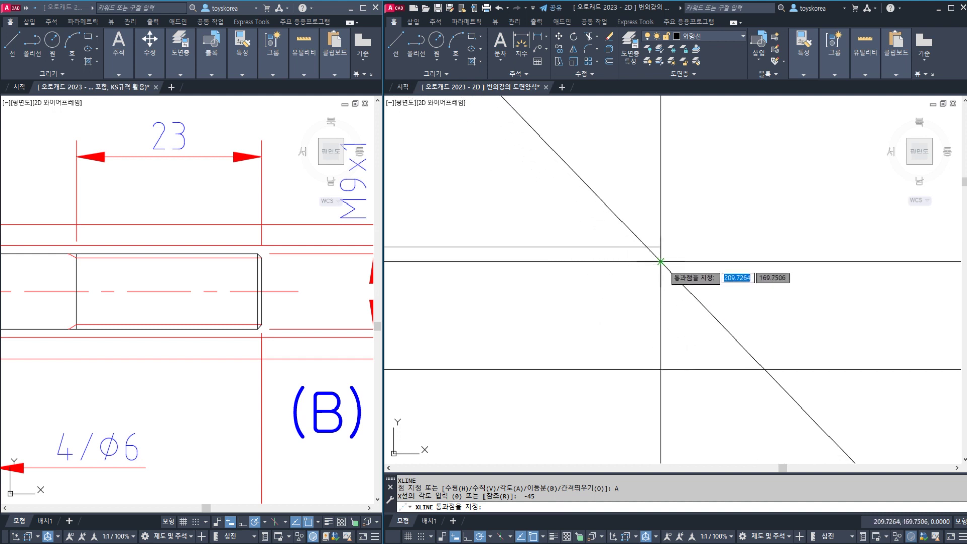
pyautogui.press('Escape')
# Step: Trim the 45-degree line, end line, root line and outer edge at the thread end to form the chamfered corner
pyautogui.write('TR')
pyautogui.press('Return')
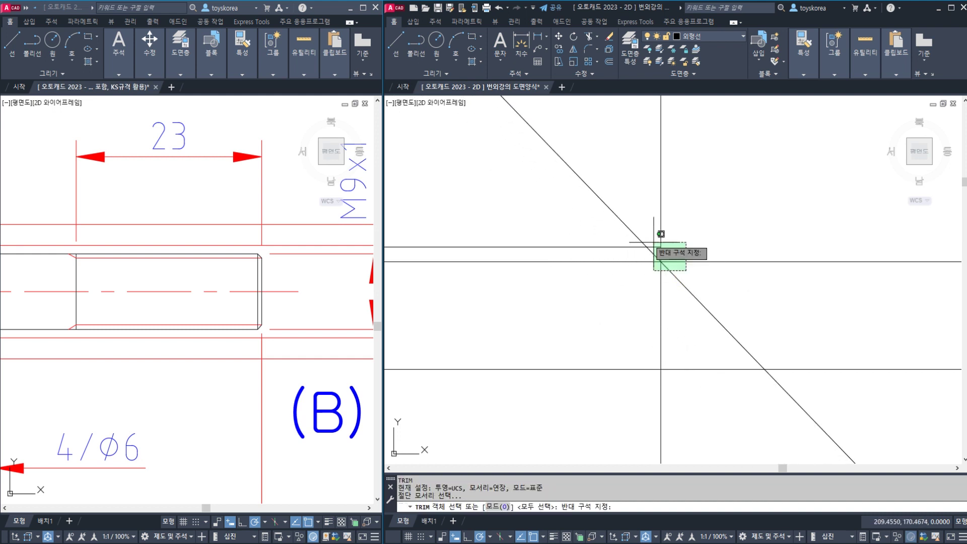
pyautogui.click(632, 232)
pyautogui.click(658, 225)
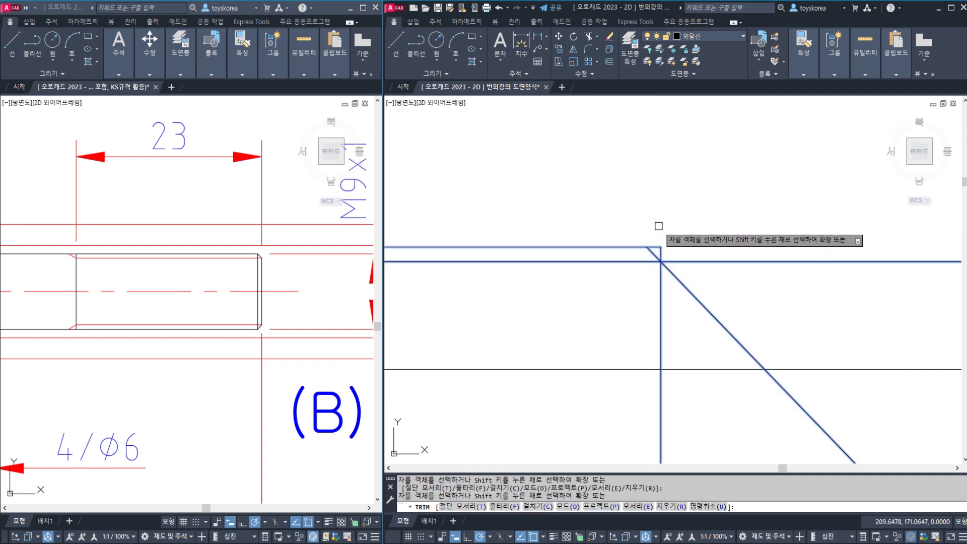
pyautogui.click(674, 276)
pyautogui.press('Escape')
# Step: Draw a vertical construction line through the point where the chamfer meets the thread's outer edge, matching the reference drawing
pyautogui.click(283, 281)
pyautogui.scroll(2, 248, 268)
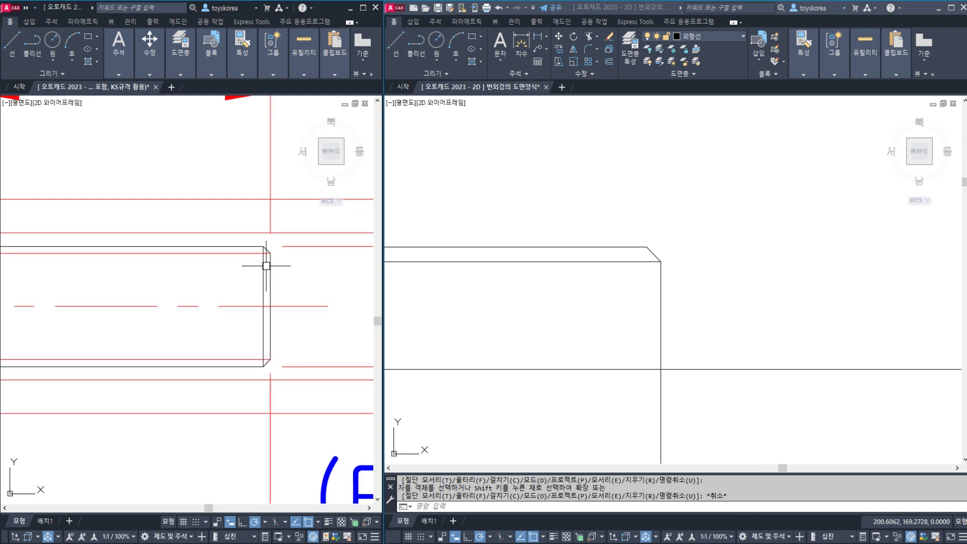
pyautogui.scroll(2, 264, 251)
pyautogui.click(540, 279)
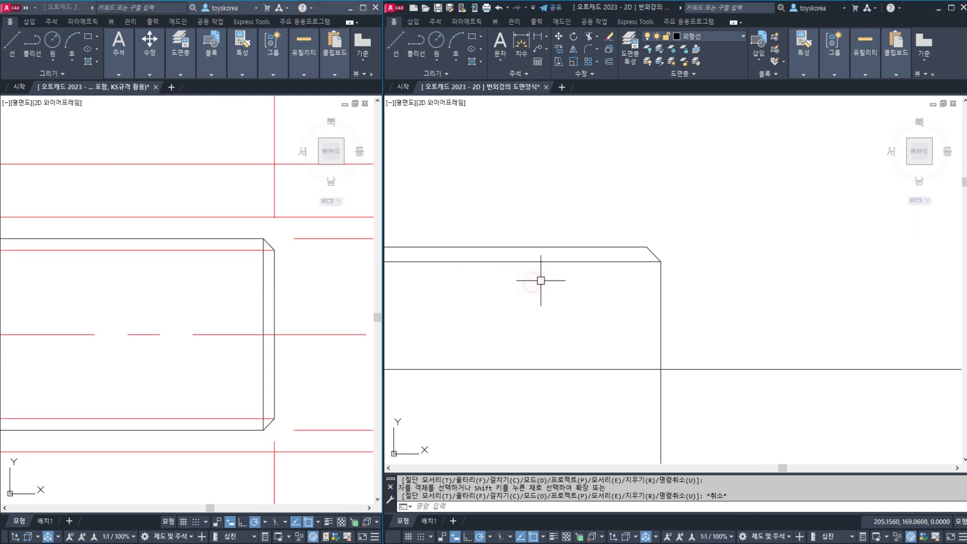
pyautogui.press('Escape')
pyautogui.press('Escape')
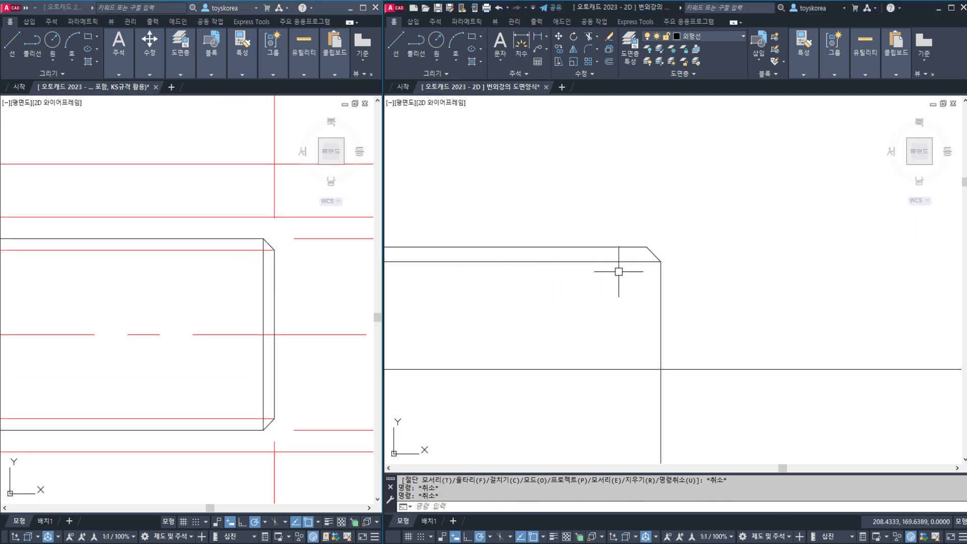
pyautogui.write('xl')
pyautogui.press('Return')
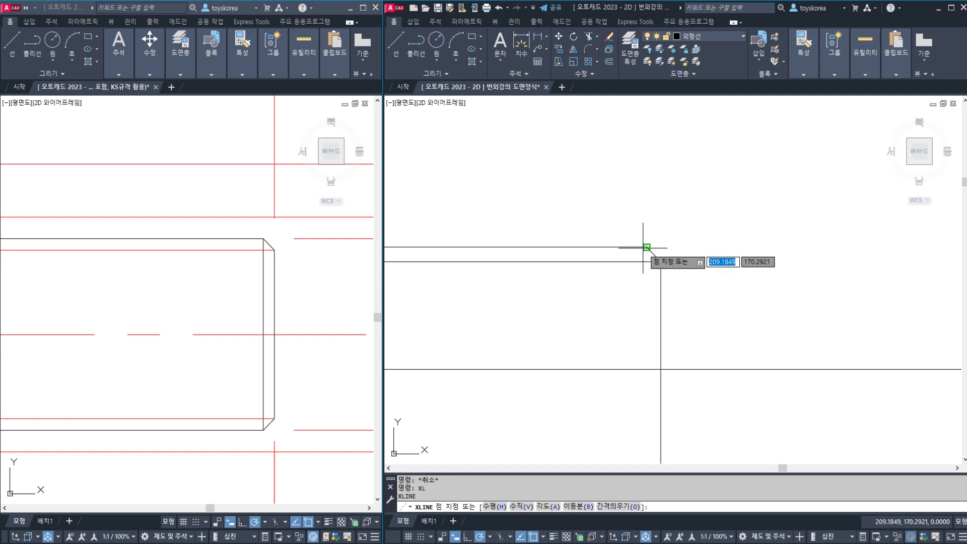
pyautogui.click(647, 247)
pyautogui.click(640, 225)
pyautogui.press('Escape')
# Step: Trim the vertical chamfer line above the thread's outer edge
pyautogui.write('t')
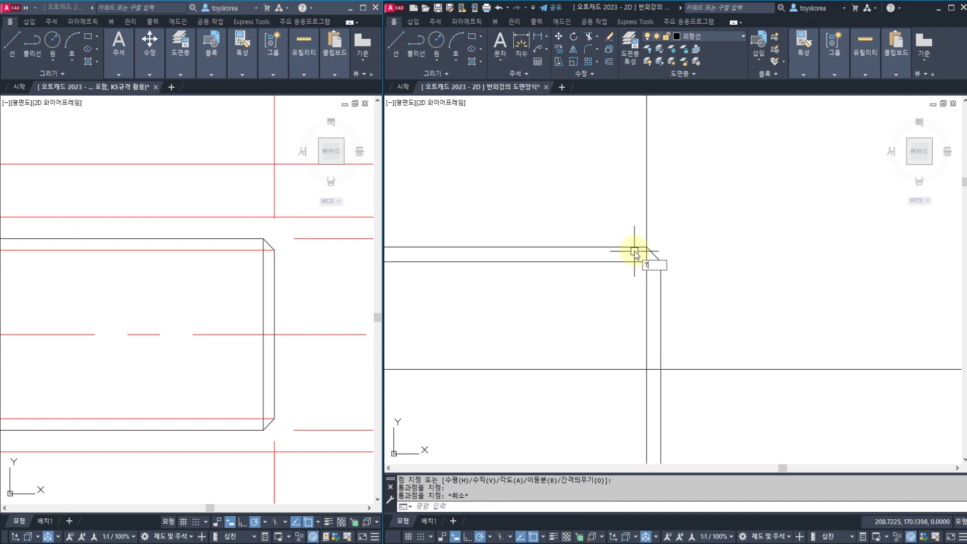
pyautogui.write('r')
pyautogui.press('Return')
pyautogui.click(646, 229)
pyautogui.press('Escape')
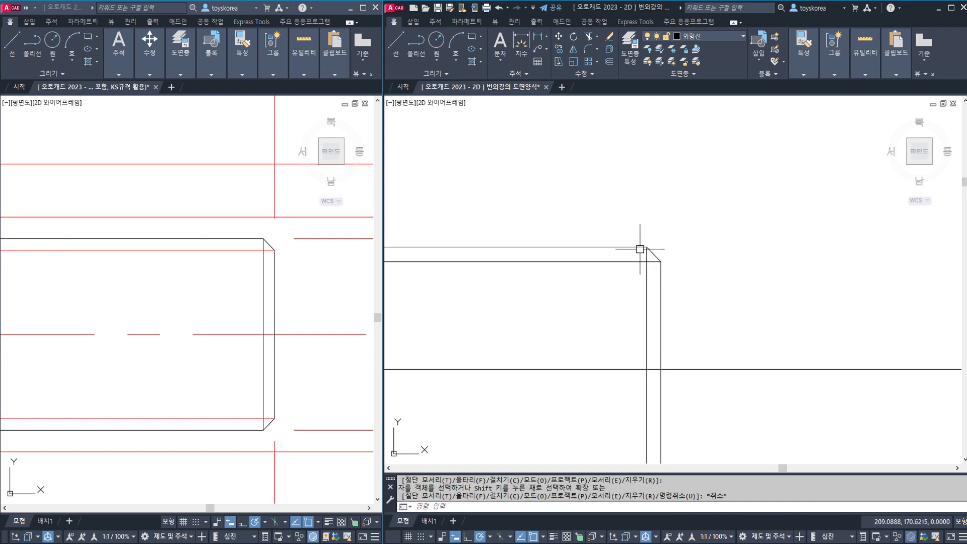
# Step: Move the horizontal thread root line at the shaft's end to the 가는실선 layer
pyautogui.click(638, 261)
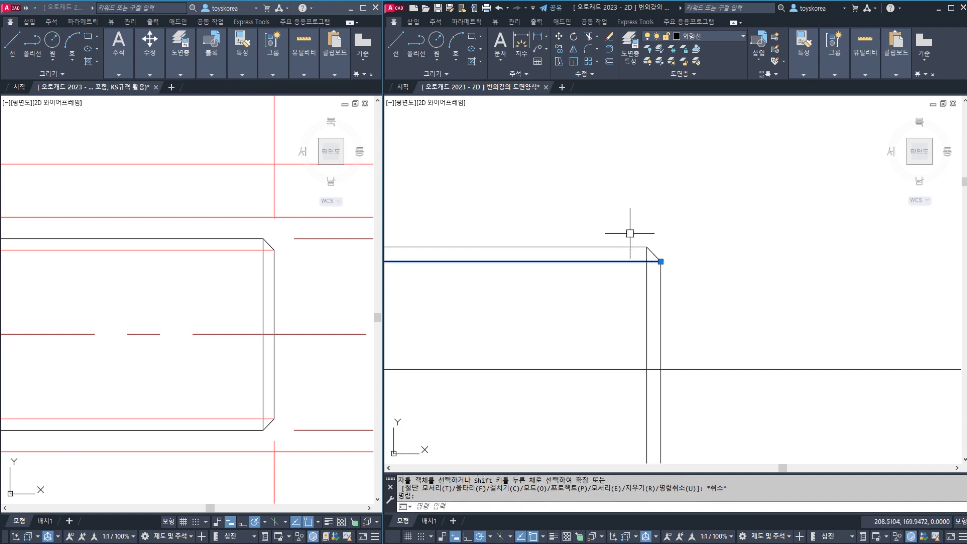
pyautogui.click(719, 40)
pyautogui.click(699, 76)
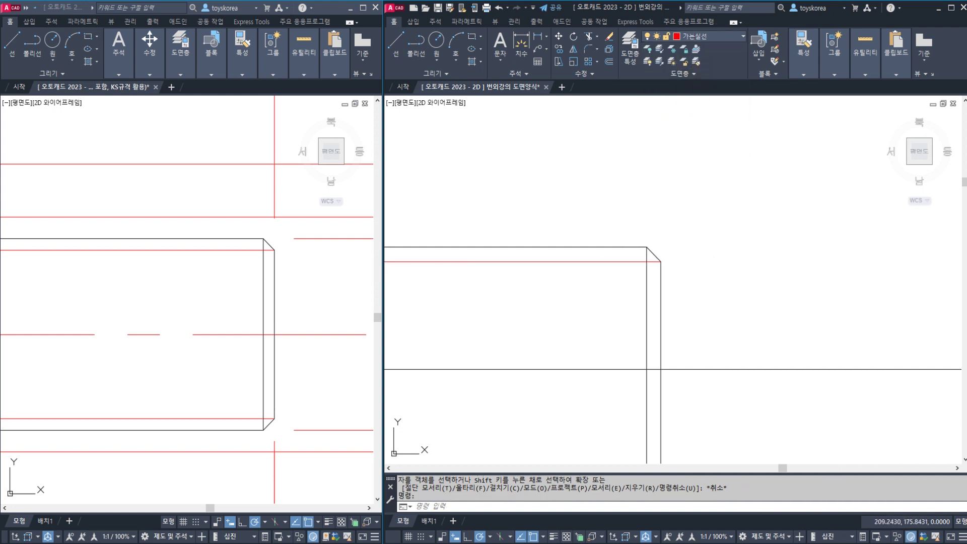
pyautogui.press('Escape')
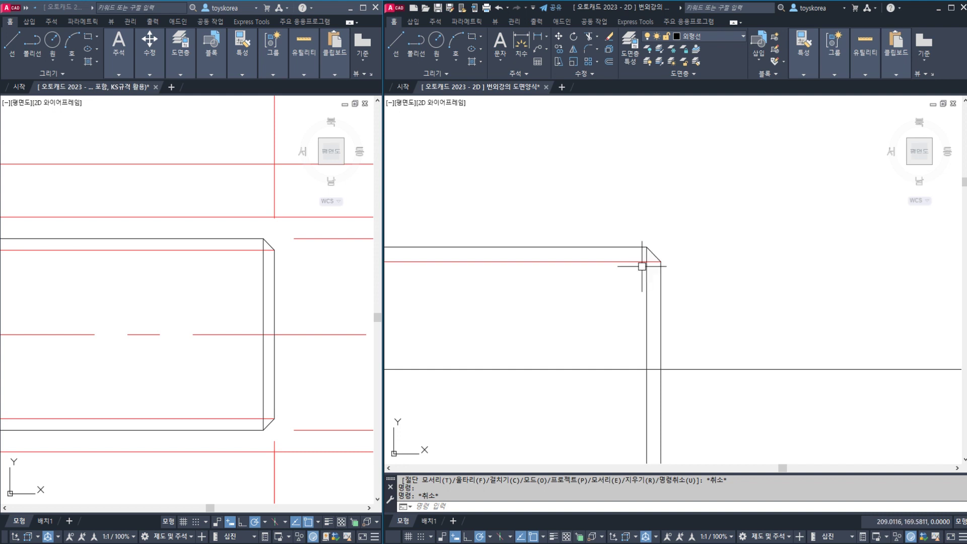
# Step: Undo the layer change, trims and vertical construction line at the shaft's end corner, and erase the diagonal construction line
pyautogui.hotkey('ctrl', 'z')
pyautogui.hotkey('ctrl', 'z')
pyautogui.hotkey('ctrl', 'z')
pyautogui.hotkey('ctrl', 'z')
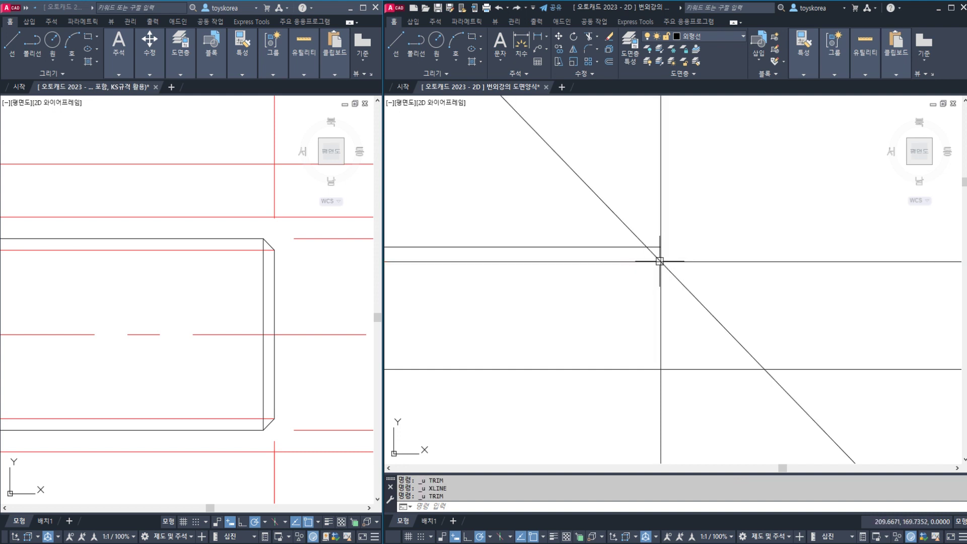
pyautogui.click(638, 236)
pyautogui.write('e')
pyautogui.press('Return')
# Step: Check the vertical gap between the thread's outer line and root line with a temporary linear dimension
pyautogui.write('dli')
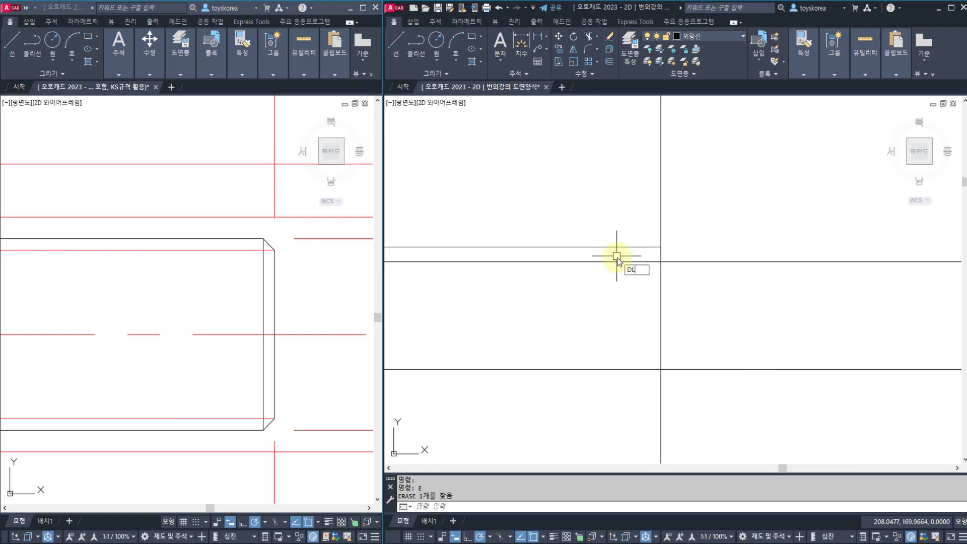
pyautogui.press('Return')
pyautogui.click(618, 247)
pyautogui.click(617, 248)
pyautogui.scroll(-3, 650, 249)
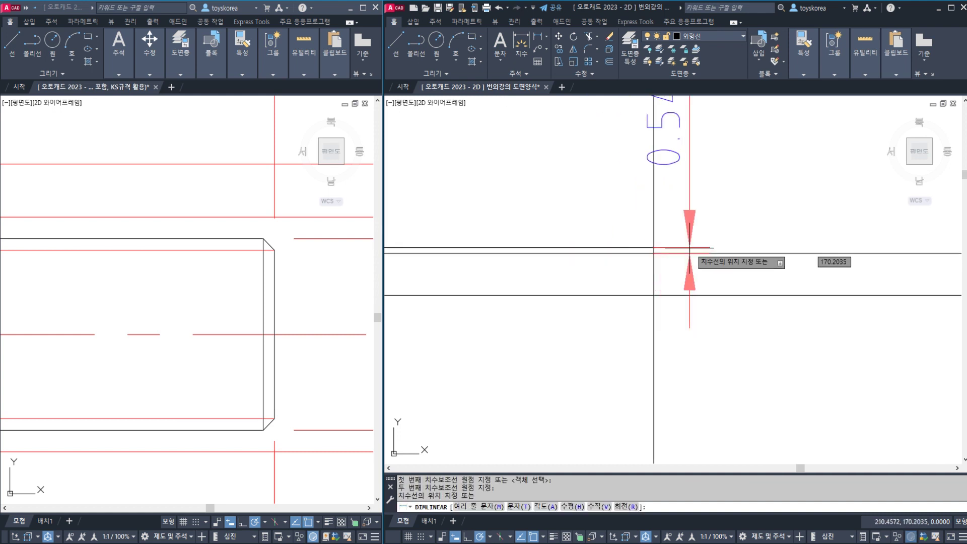
pyautogui.moveTo(698, 231); pyautogui.dragTo(672, 289, button='middle')
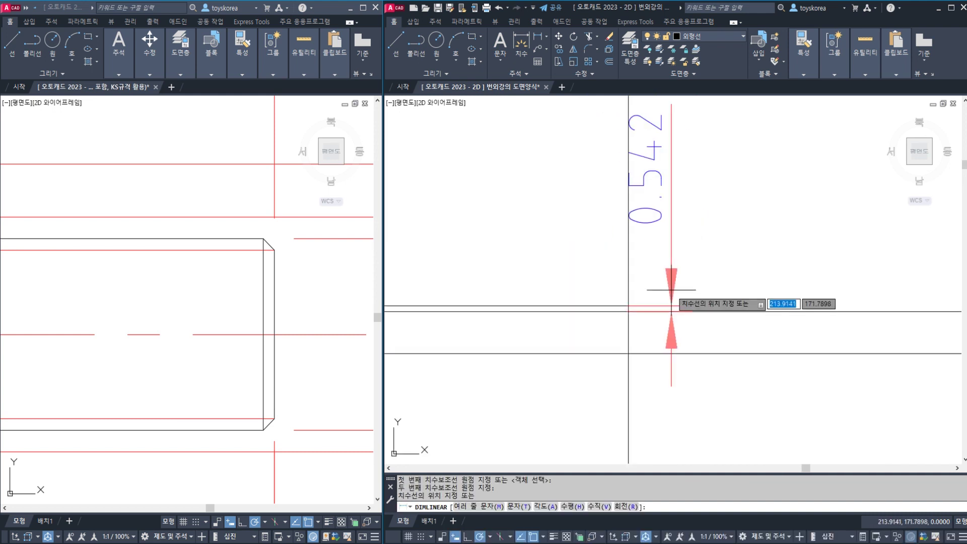
pyautogui.press('Escape')
pyautogui.press('Escape')
pyautogui.press('Escape')
pyautogui.scroll(2, 613, 317)
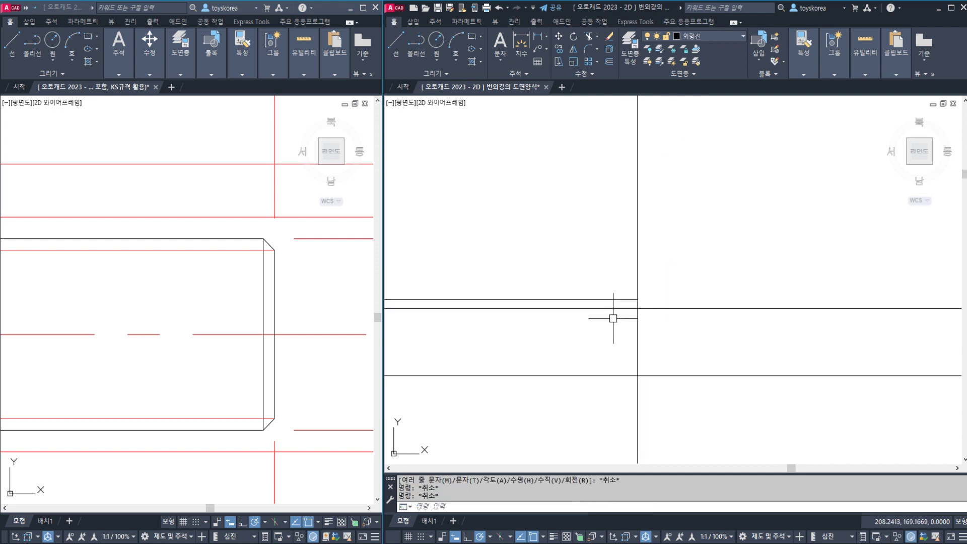
pyautogui.press('Return')
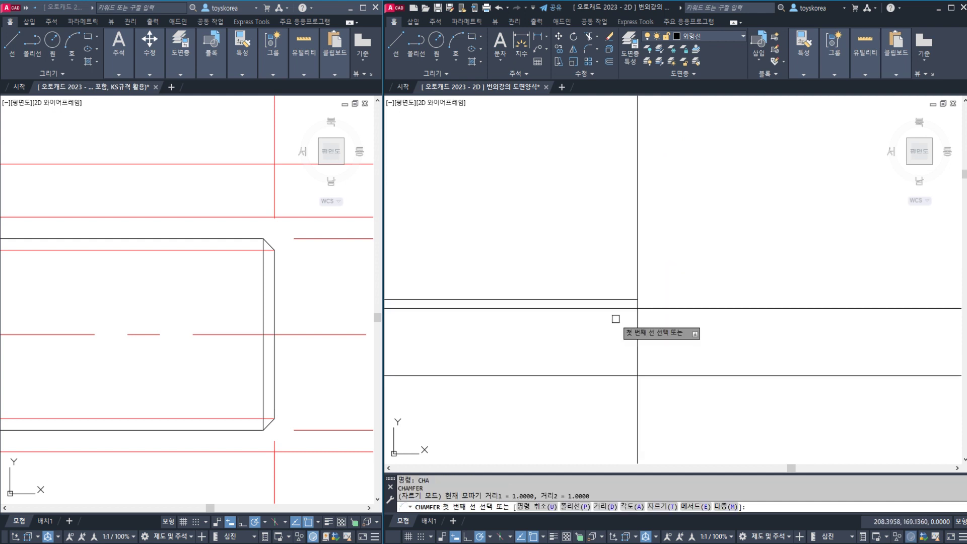
pyautogui.press('Escape')
pyautogui.press('Escape')
pyautogui.press('Escape')
# Step: Chamfer the corner between the thread's outer line and the shaft's end line with both distances at 0.55
pyautogui.write('CH')
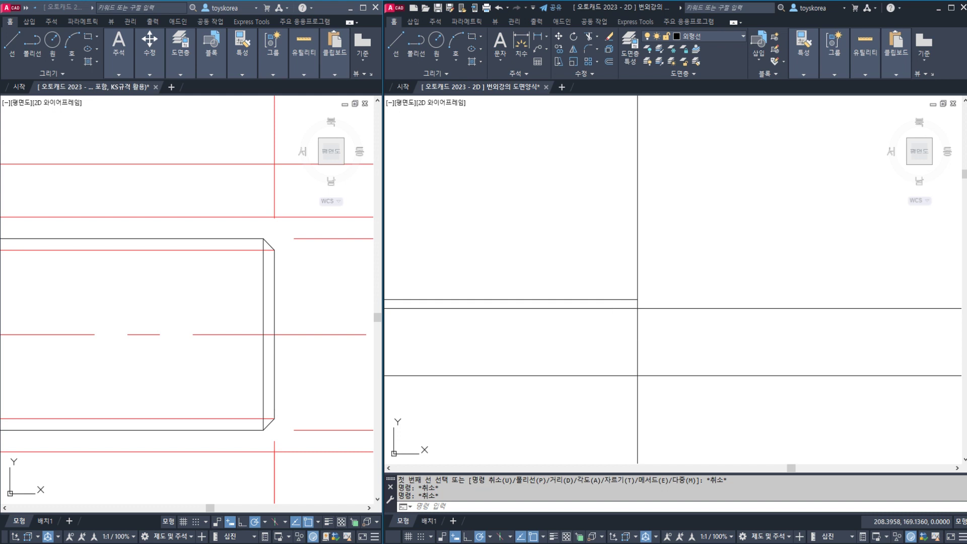
pyautogui.write('cha')
pyautogui.press('Return')
pyautogui.write('d')
pyautogui.press('Return')
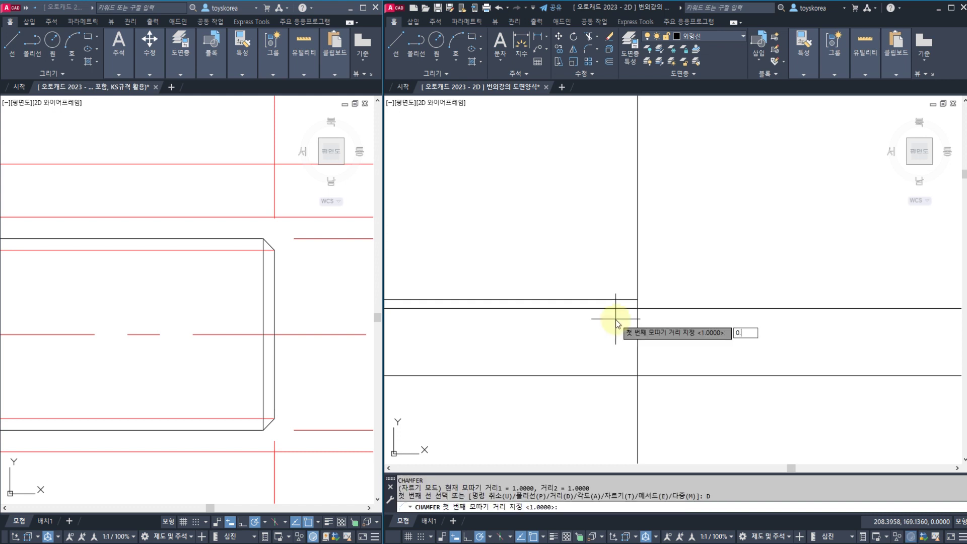
pyautogui.write('0.55')
pyautogui.press('Return')
pyautogui.scroll(2, 615, 318)
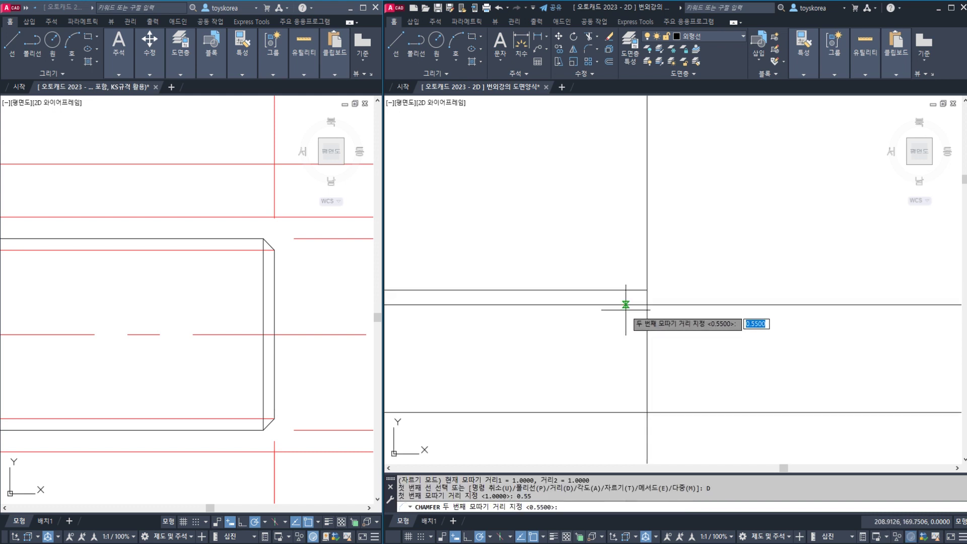
pyautogui.press('Return')
pyautogui.click(632, 291)
pyautogui.click(648, 307)
# Step: Trim the thread root line's overhang beyond the new chamfer at the shaft's end
pyautogui.scroll(4, 650, 302)
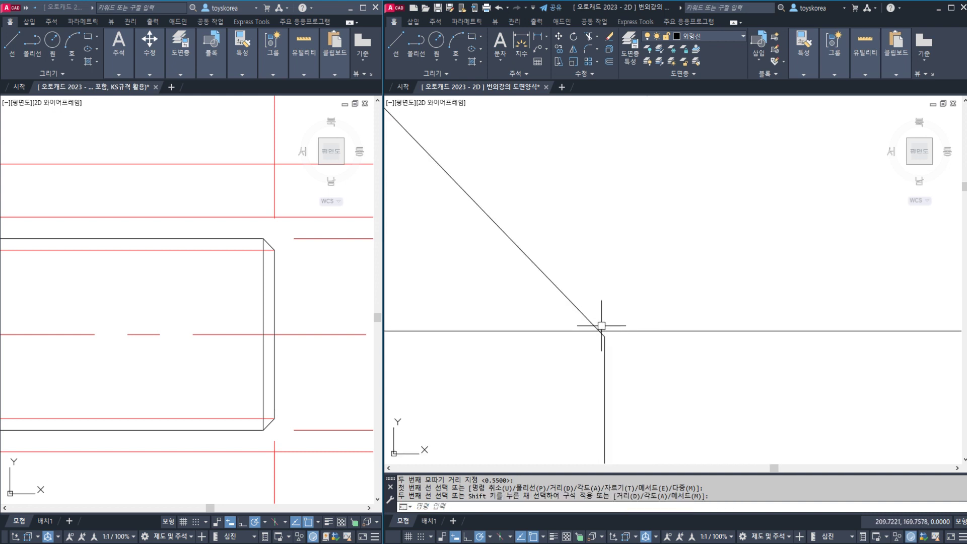
pyautogui.scroll(-2, 600, 325)
pyautogui.write('TR')
pyautogui.press('Return')
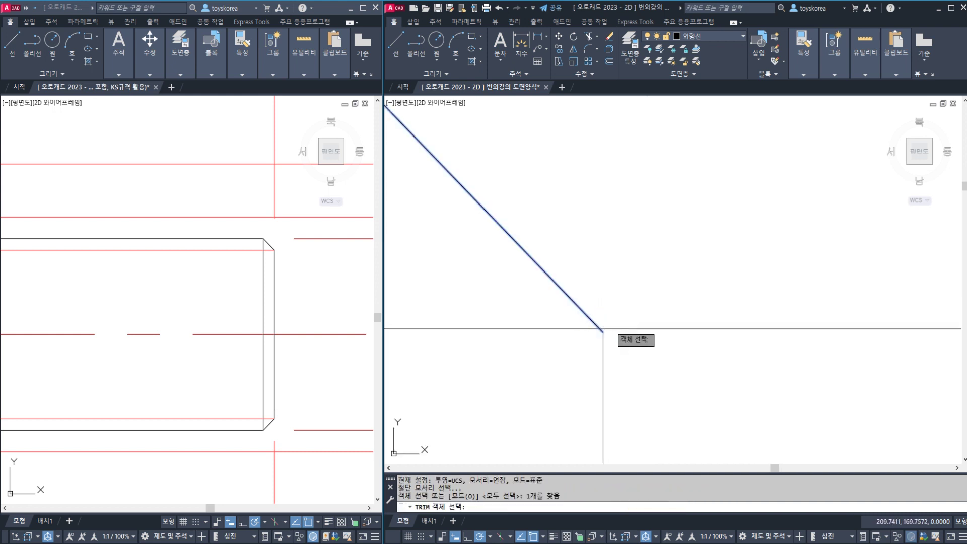
pyautogui.press('Escape')
pyautogui.scroll(-5, 621, 325)
pyautogui.scroll(-4, 621, 325)
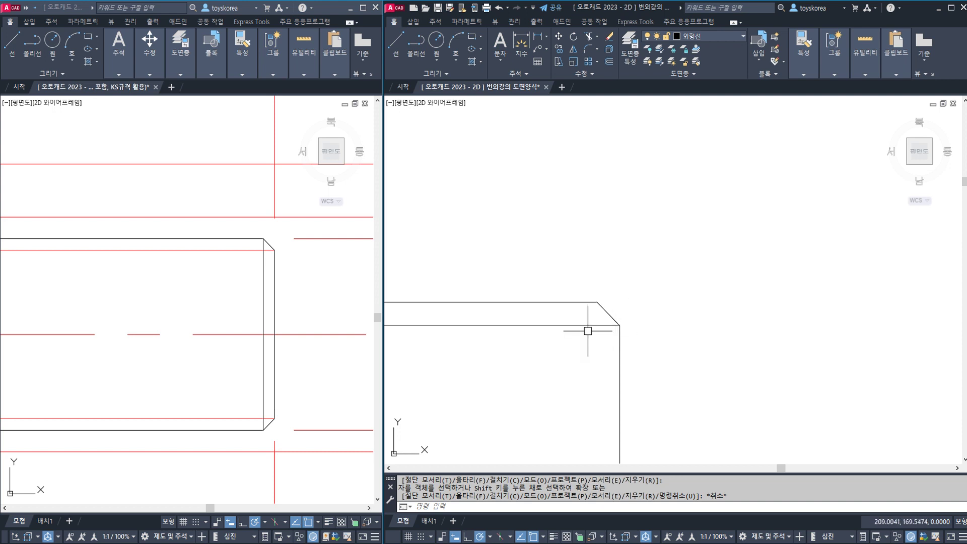
# Step: Draw a vertical construction line through the upper corner of the shaft-end chamfer
pyautogui.scroll(-2, 607, 331)
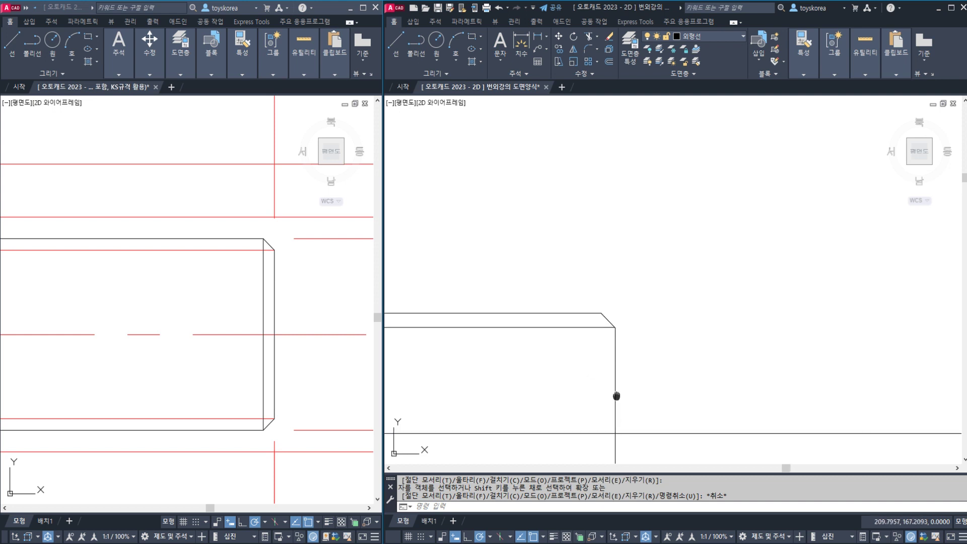
pyautogui.moveTo(616, 396); pyautogui.dragTo(621, 336, button='middle')
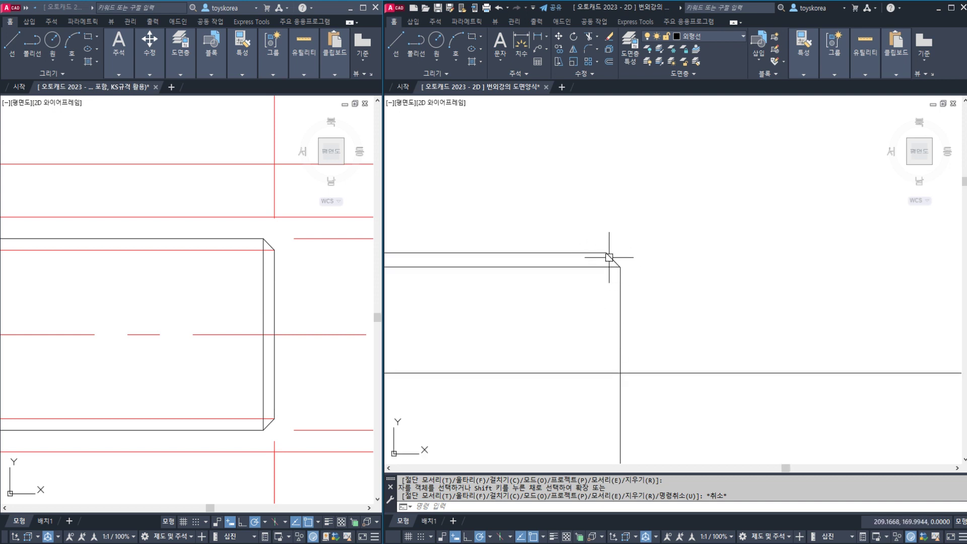
pyautogui.scroll(5, 610, 262)
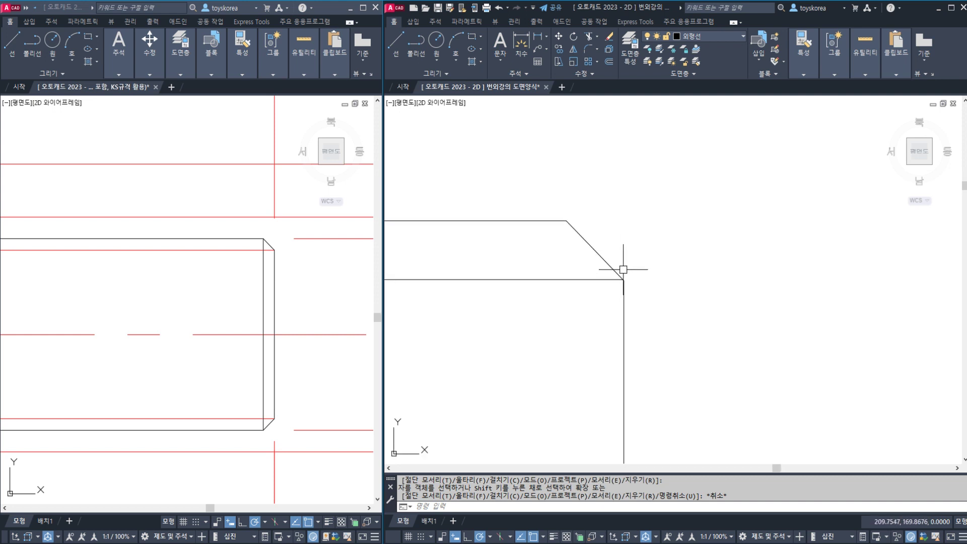
pyautogui.write('xl')
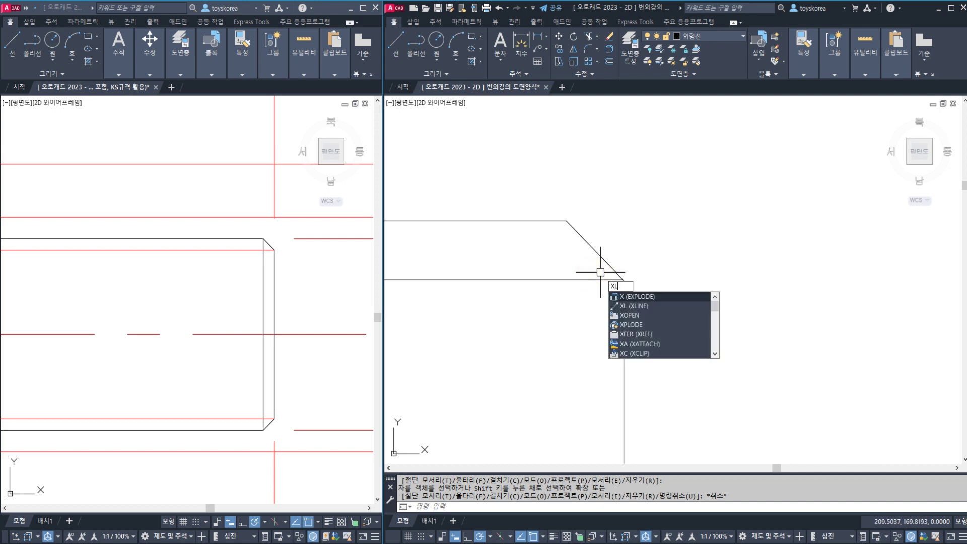
pyautogui.press('Return')
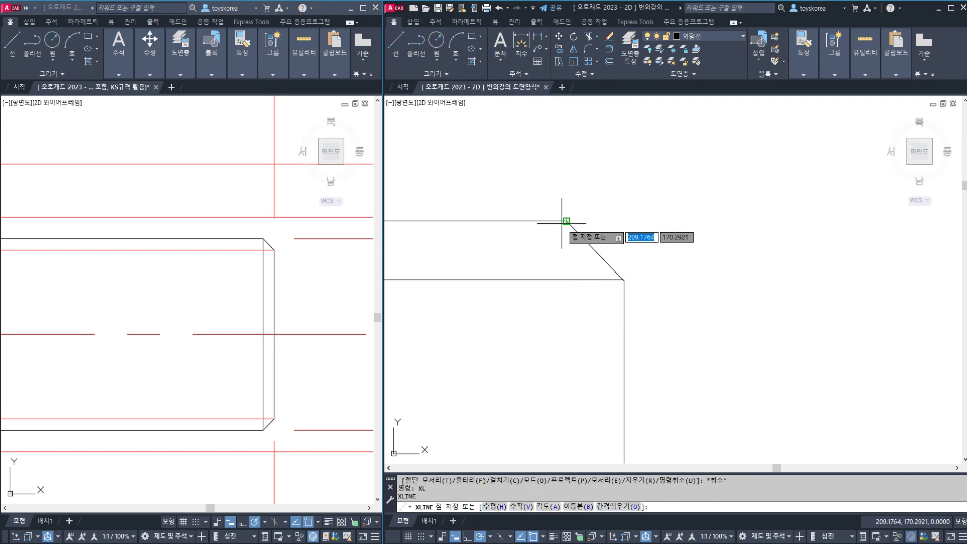
pyautogui.click(565, 220)
# Step: Trim the part of the vertical construction line that extends above the chamfer
pyautogui.write('r')
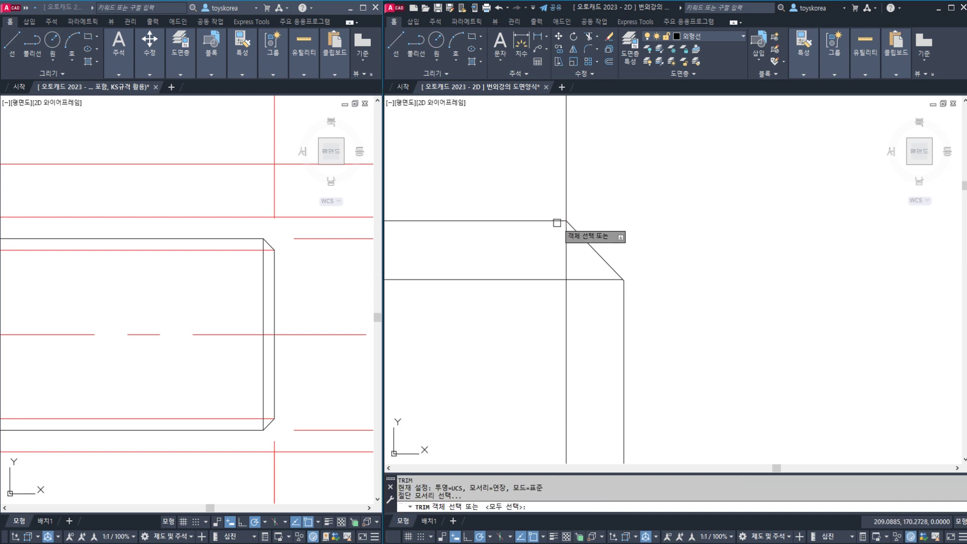
pyautogui.press('Return')
pyautogui.press('Escape')
# Step: Move the horizontal thread root line to the 가는실선 layer and save the drawing
pyautogui.scroll(-4, 565, 214)
pyautogui.moveTo(517, 243); pyautogui.dragTo(585, 267, button='middle')
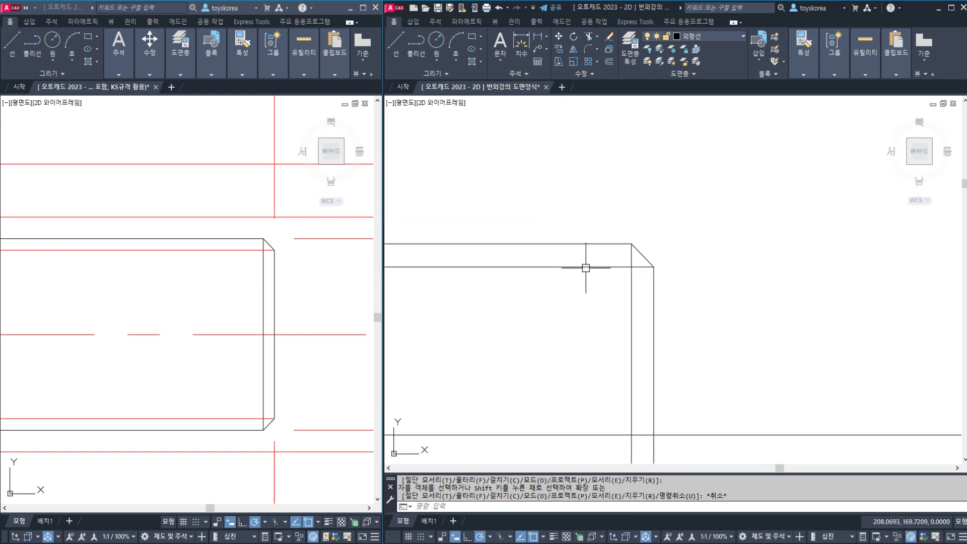
pyautogui.click(584, 267)
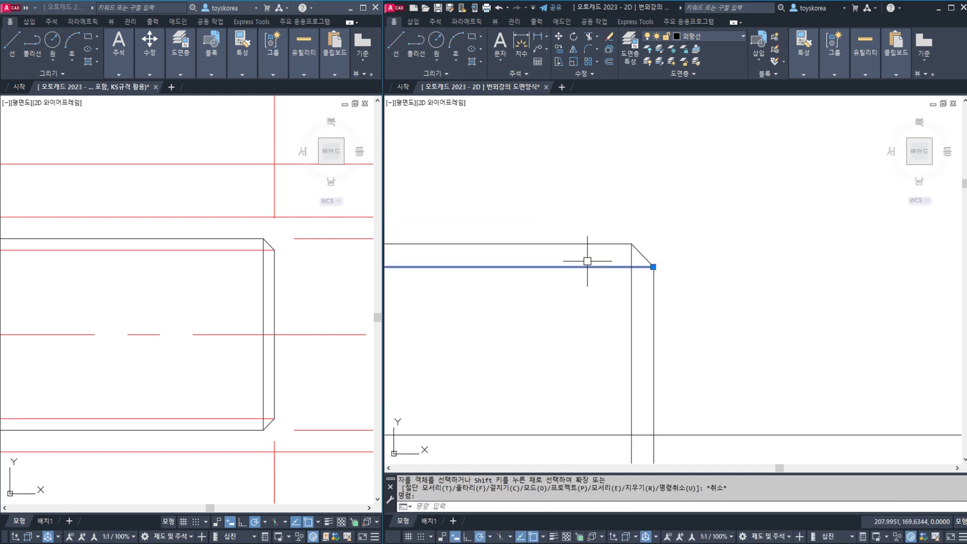
pyautogui.click(710, 34)
pyautogui.click(700, 77)
pyautogui.press('Escape')
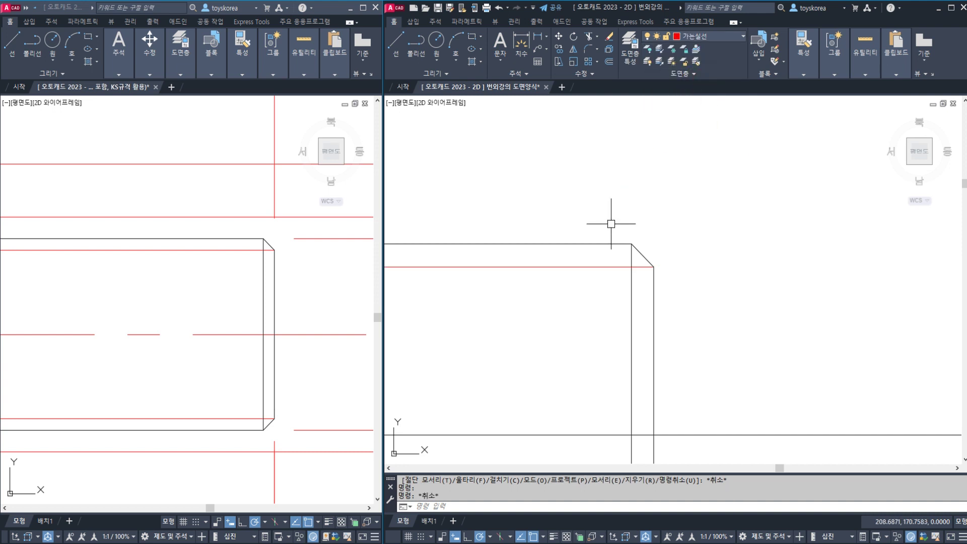
pyautogui.scroll(-5, 623, 281)
pyautogui.scroll(2, 653, 275)
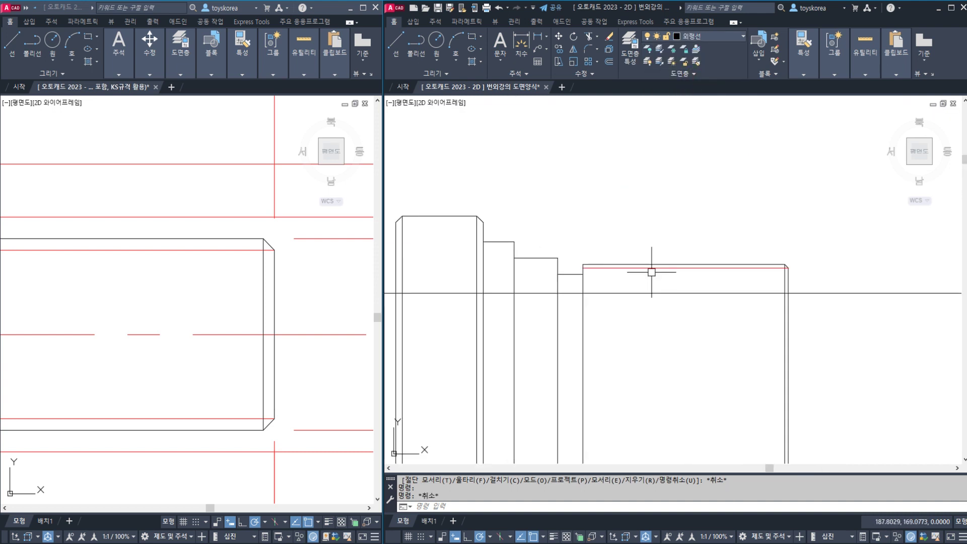
pyautogui.hotkey('ctrl', 's')
pyautogui.moveTo(575, 281); pyautogui.dragTo(593, 281, button='middle')
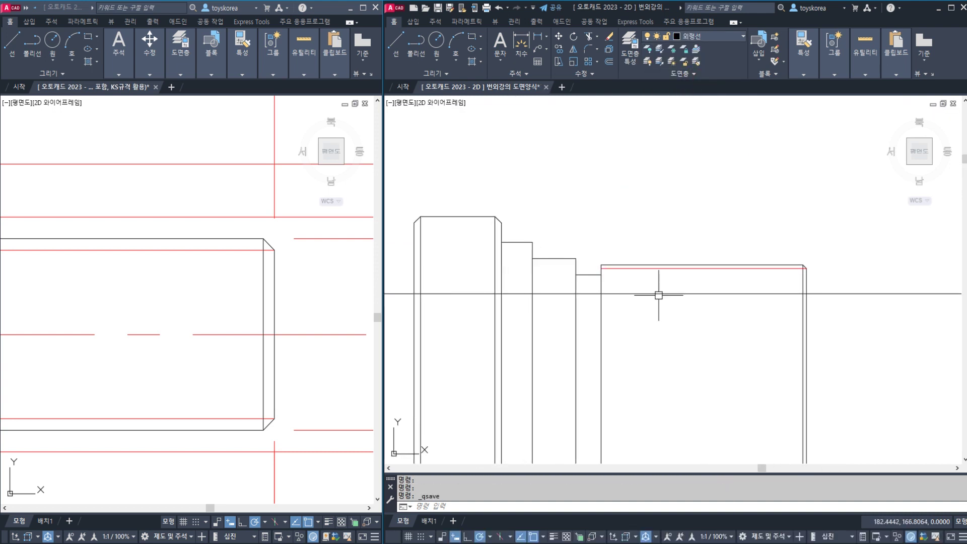
# Step: Examine the fully dimensioned shaft view in the reference drawing
pyautogui.click(256, 356)
pyautogui.scroll(-4, 247, 330)
pyautogui.moveTo(196, 331)
pyautogui.mouseDown(button='middle')
pyautogui.moveTo(218, 332)
pyautogui.moveTo(127, 326)
pyautogui.moveTo(175, 343)
pyautogui.moveTo(270, 421)
pyautogui.mouseUp(button='middle')
pyautogui.moveTo(194, 237); pyautogui.dragTo(276, 430, button='middle')
pyautogui.moveTo(199, 285); pyautogui.dragTo(225, 460, button='middle')
pyautogui.moveTo(272, 240)
pyautogui.mouseDown(button='middle')
pyautogui.moveTo(258, 335)
pyautogui.moveTo(95, 344)
pyautogui.mouseUp(button='middle')
pyautogui.moveTo(194, 343); pyautogui.dragTo(215, 346, button='middle')
pyautogui.moveTo(115, 345); pyautogui.dragTo(198, 325, button='middle')
pyautogui.scroll(-2, 184, 346)
pyautogui.scroll(-2, 191, 359)
# Step: Mirror the shaft's upper profile, including chamfers and thread root line, about the horizontal centerline, keeping the originals
pyautogui.click(508, 326)
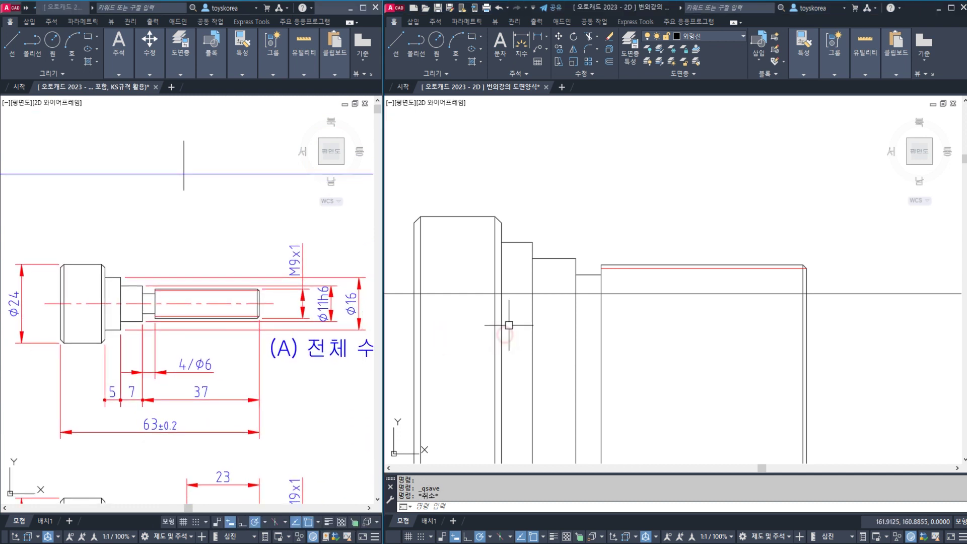
pyautogui.moveTo(509, 325); pyautogui.dragTo(568, 332, button='middle')
pyautogui.click(458, 196)
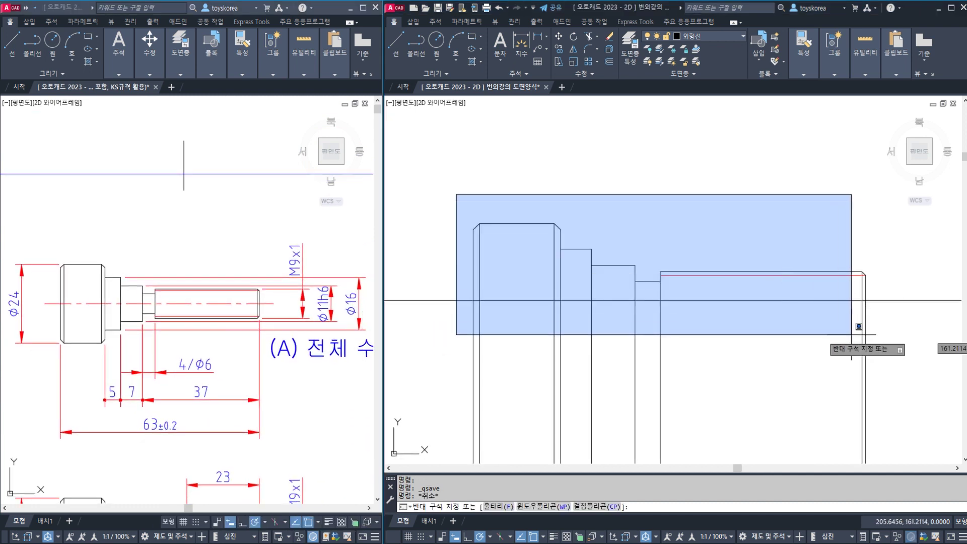
pyautogui.click(886, 337)
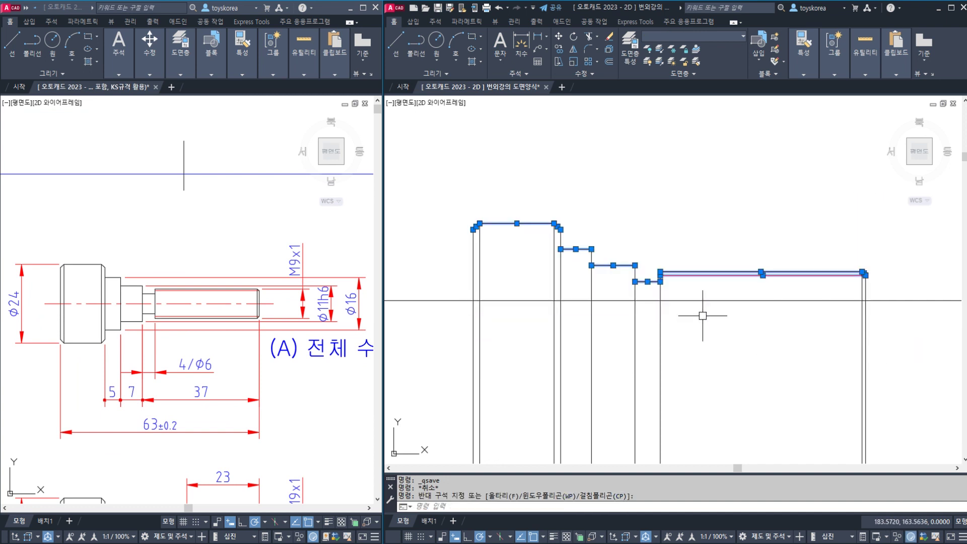
pyautogui.write('mi')
pyautogui.press('Return')
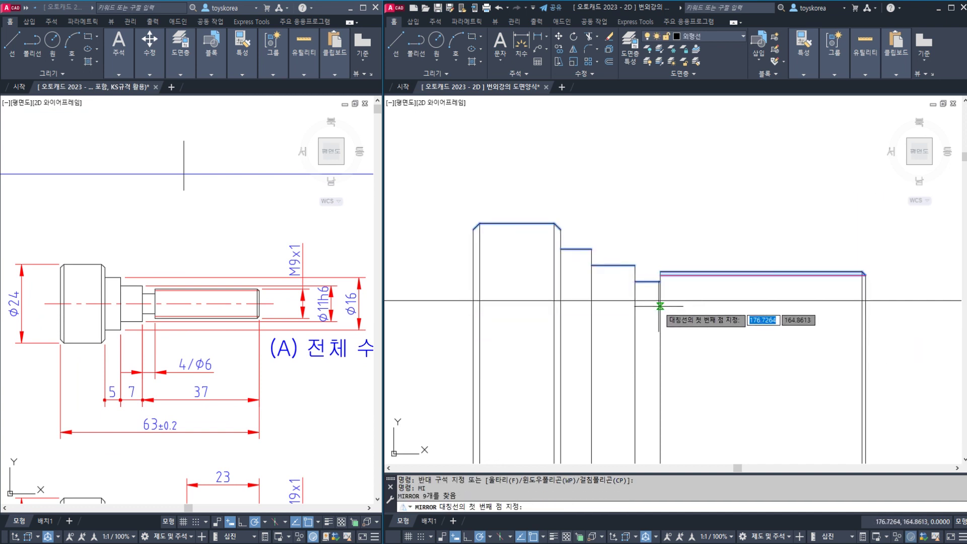
pyautogui.click(635, 301)
pyautogui.click(636, 302)
pyautogui.press('Return')
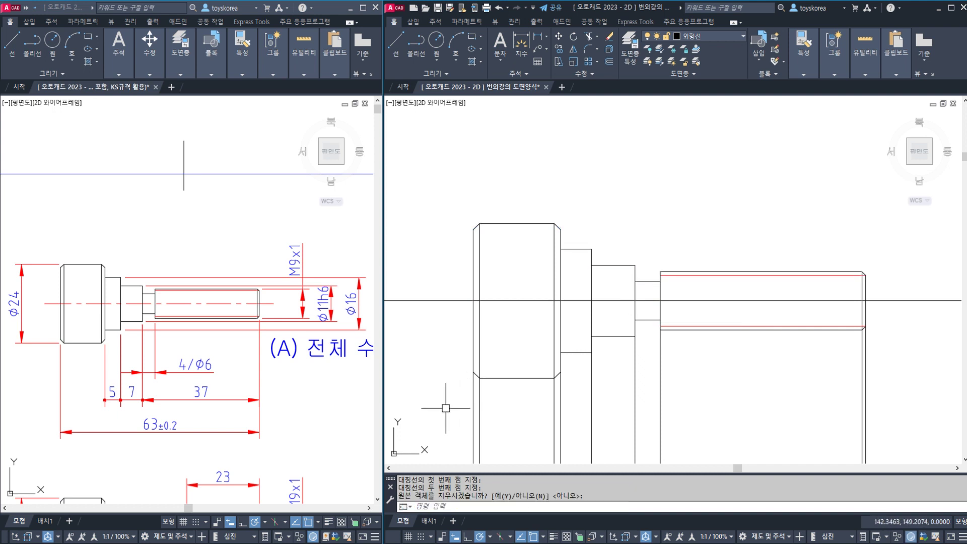
# Step: Trim the two vertical lines below the lower chamfer on the head's outer end
pyautogui.scroll(5, 476, 368)
pyautogui.write('tr')
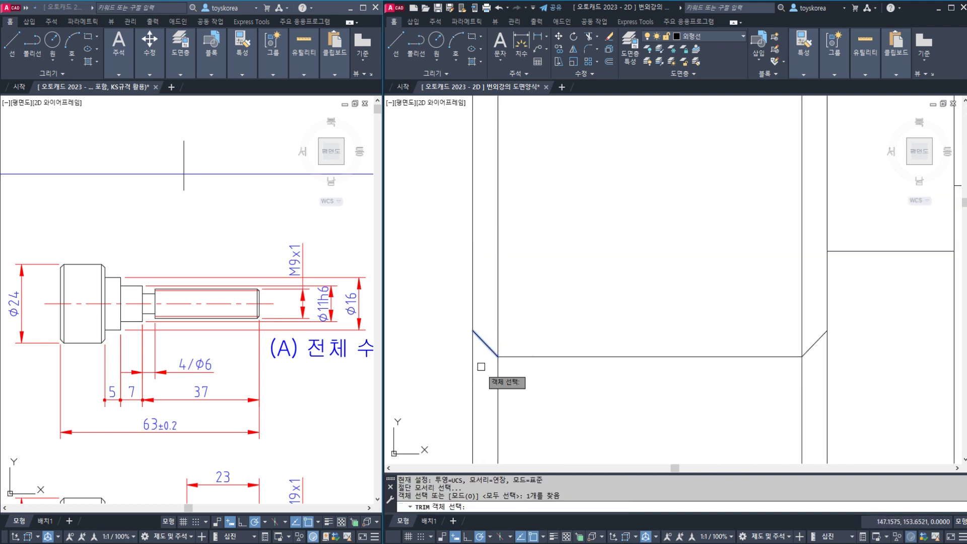
pyautogui.press('Return')
pyautogui.press('Escape')
# Step: Trim the two vertical lines below the head's other lower chamfer, next to the Ø16 step
pyautogui.moveTo(666, 386); pyautogui.dragTo(584, 369, button='middle')
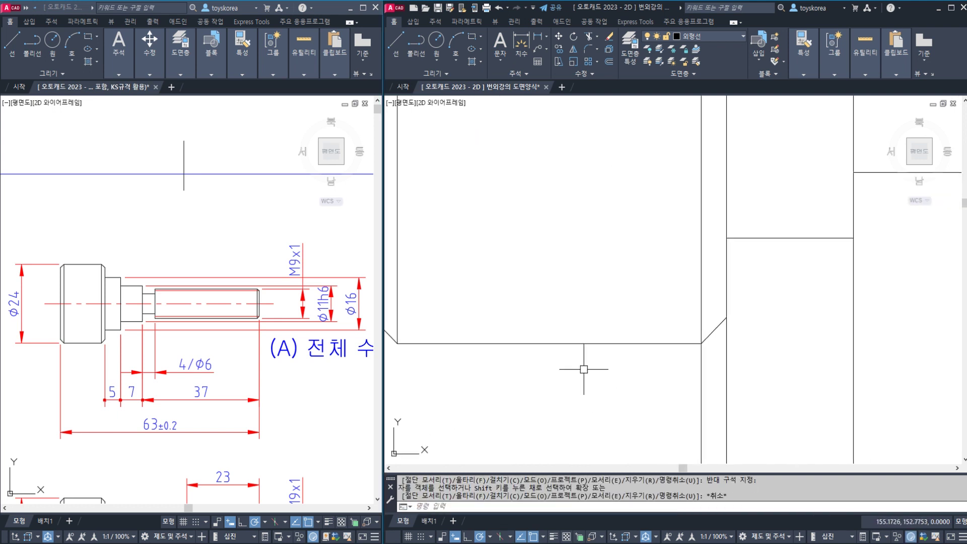
pyautogui.press('space')
pyautogui.click(714, 333)
pyautogui.press('space')
pyautogui.click(749, 381)
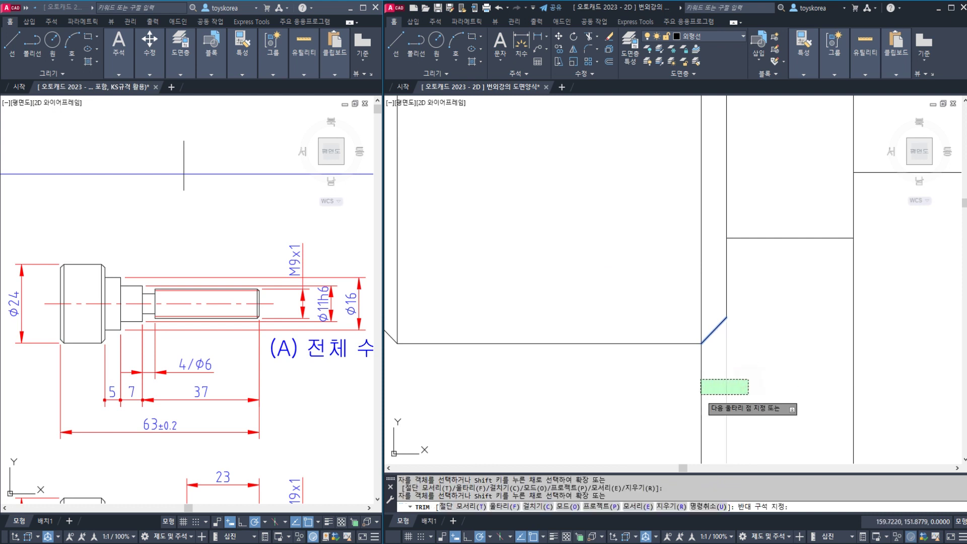
pyautogui.click(698, 395)
pyautogui.press('Escape')
# Step: Trim the vertical line below the lower edge of the Ø16 step, using that edge as the cutting boundary
pyautogui.scroll(-4, 700, 391)
pyautogui.moveTo(751, 347); pyautogui.dragTo(678, 361, button='middle')
pyautogui.press('space')
pyautogui.click(675, 341)
pyautogui.press('space')
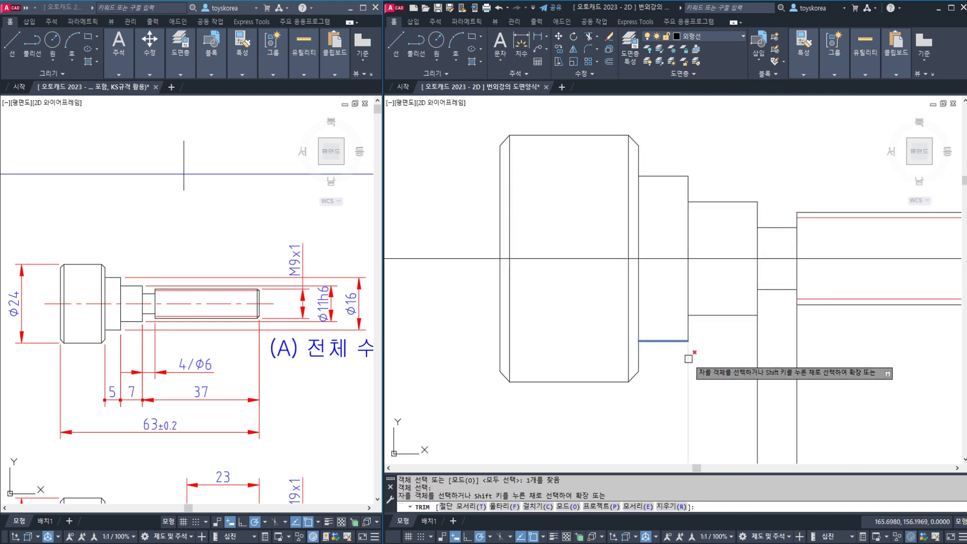
pyautogui.click(688, 358)
pyautogui.press('space')
# Step: Trim the vertical lines hanging below the Ø11 step and below the start of the threaded section
pyautogui.press('space')
pyautogui.click(748, 317)
pyautogui.press('space')
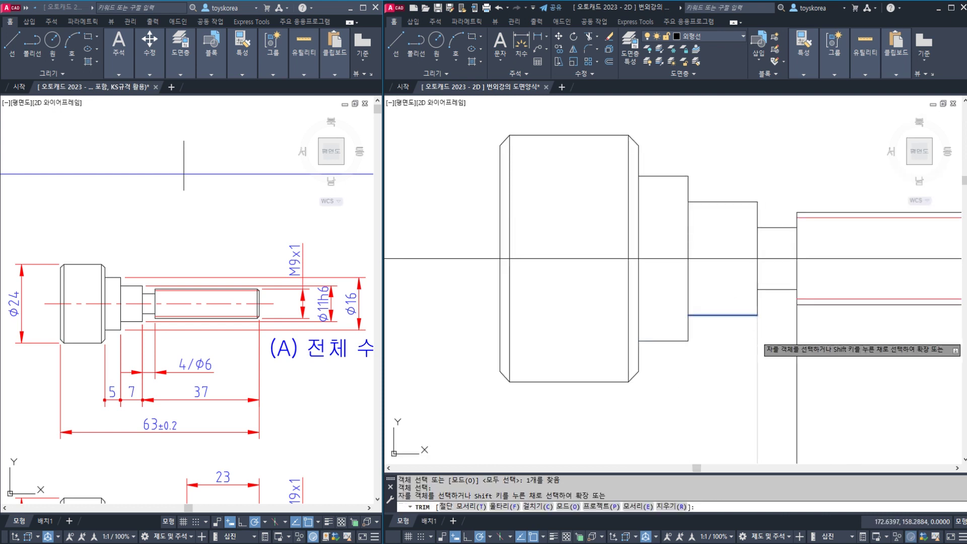
pyautogui.click(757, 333)
pyautogui.click(797, 362)
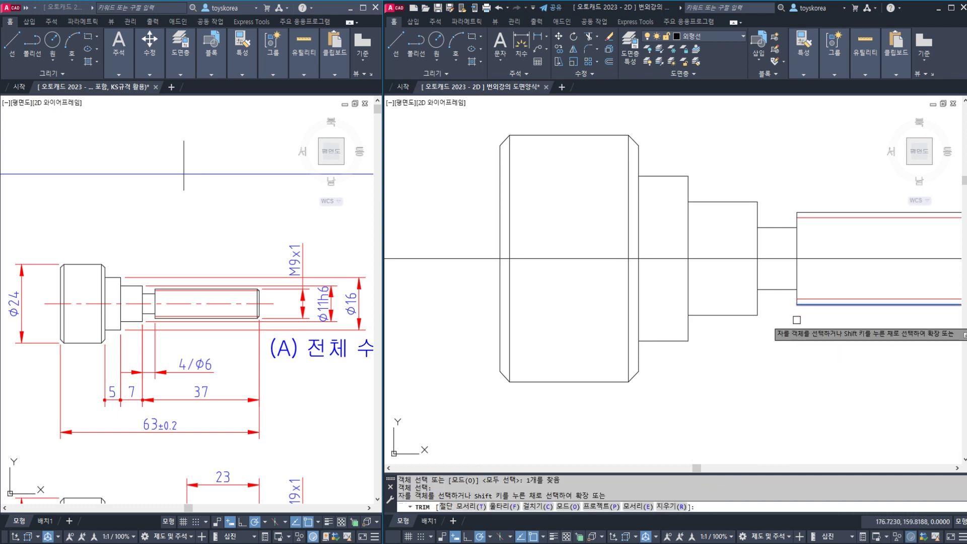
pyautogui.press('Escape')
# Step: Trim the two vertical lines below the lower chamfer at the free end of the thread
pyautogui.scroll(-2, 816, 311)
pyautogui.scroll(5, 755, 352)
pyautogui.scroll(2, 783, 376)
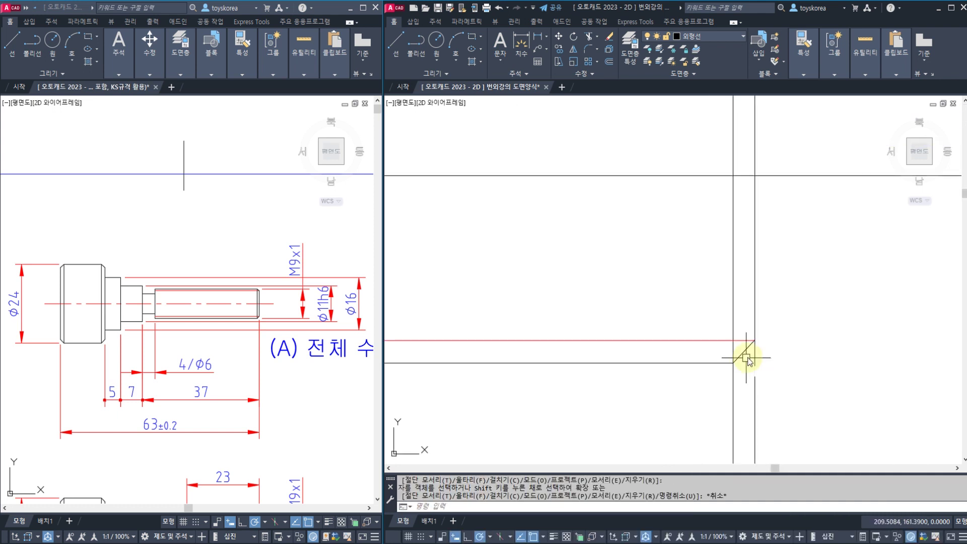
pyautogui.click(772, 389)
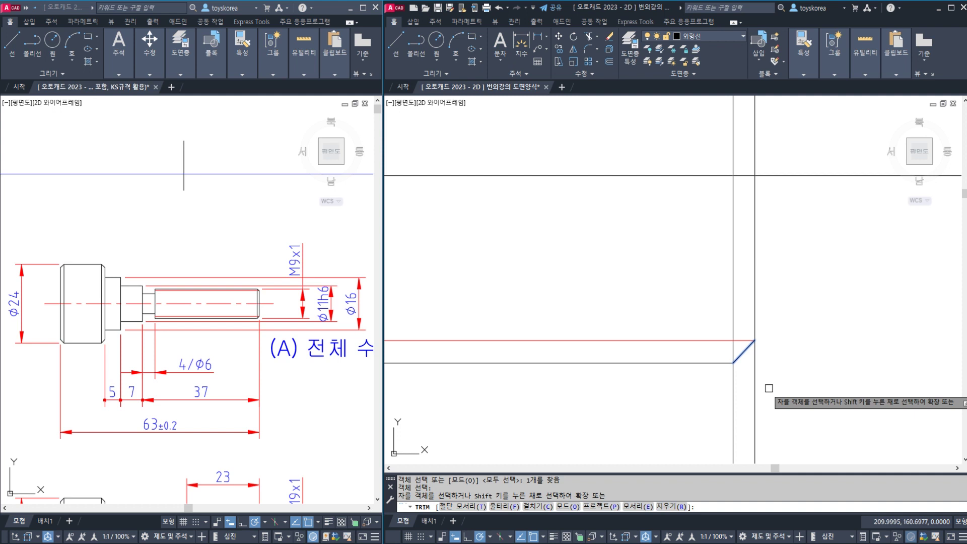
pyautogui.click(720, 403)
pyautogui.press('Delete')
# Step: Break the long horizontal centerline just beyond the head's outer face and just beyond the thread's free end
pyautogui.scroll(-5, 731, 389)
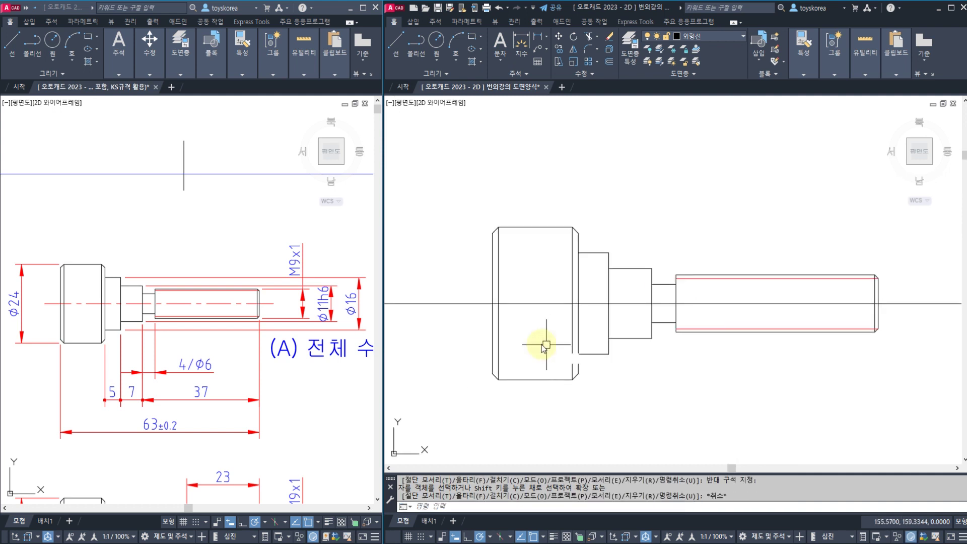
pyautogui.press('Return')
pyautogui.click(445, 304)
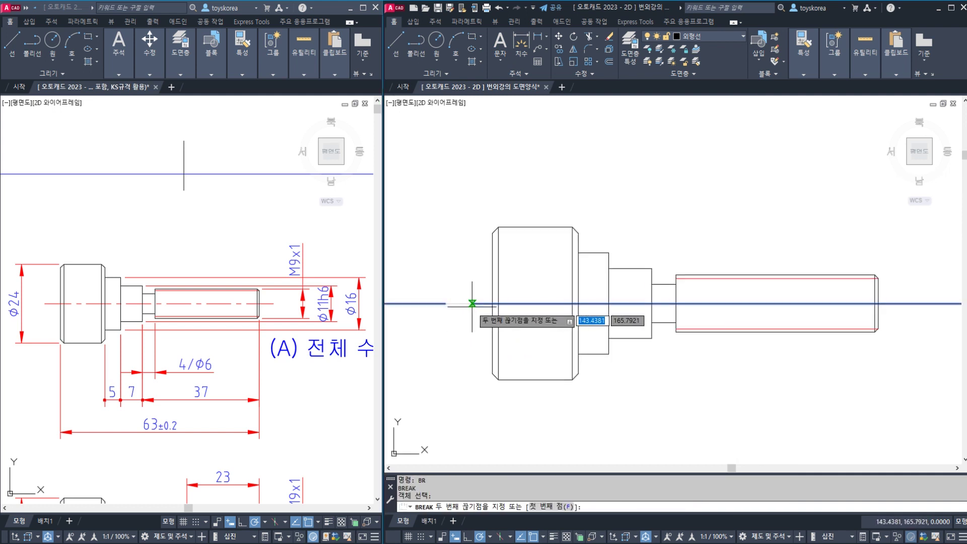
pyautogui.click(472, 303)
pyautogui.press('Escape')
pyautogui.press('Escape')
pyautogui.press('Escape')
pyautogui.click(906, 304)
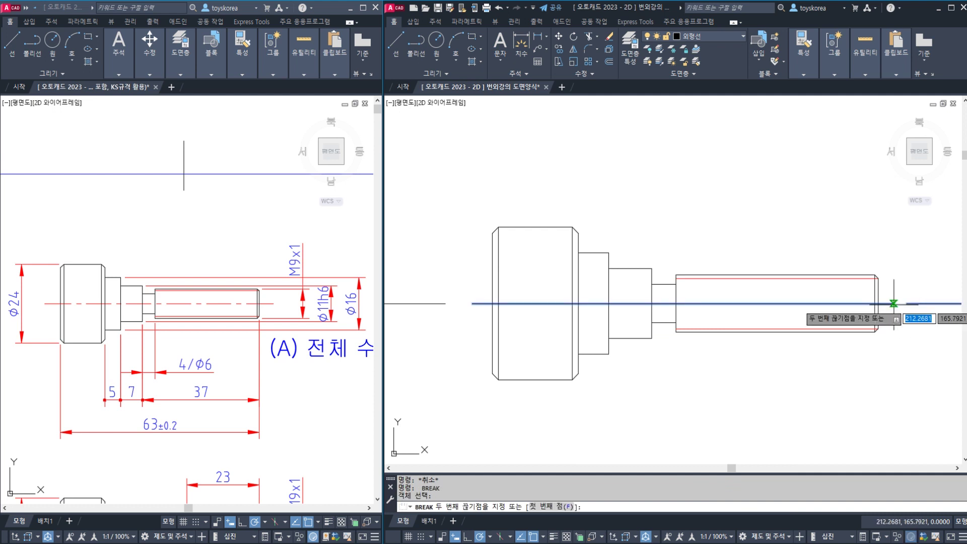
pyautogui.click(894, 304)
pyautogui.press('Escape')
# Step: Erase the leftover centerline pieces outside the shaft
pyautogui.click(920, 304)
pyautogui.write('E')
pyautogui.press('Return')
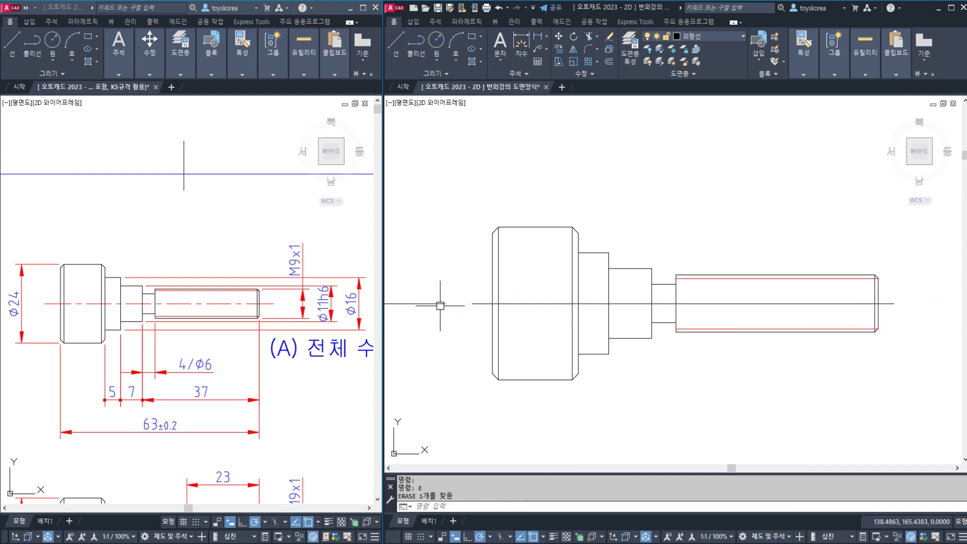
# Step: Move the shaft's centerline to the 중심선 layer and save the drawing
pyautogui.click(520, 304)
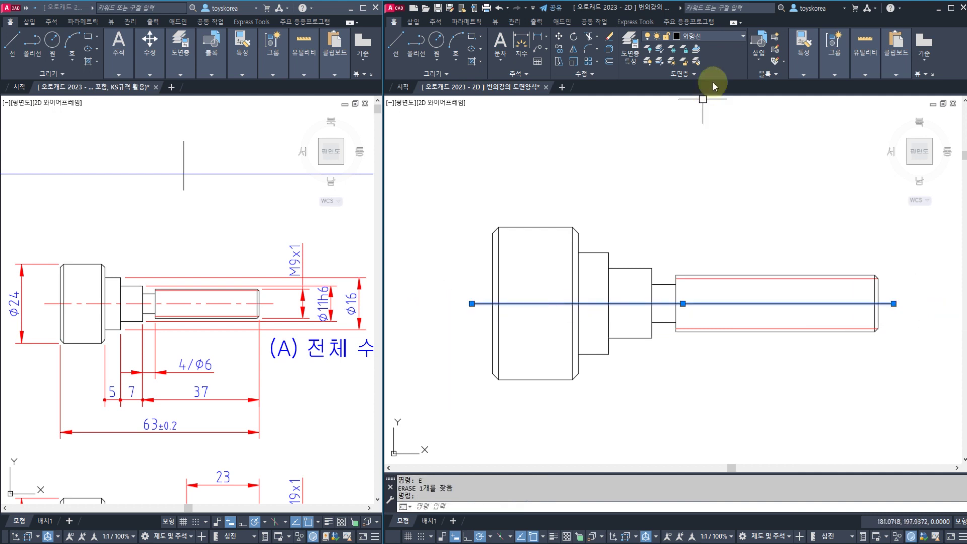
pyautogui.click(718, 37)
pyautogui.click(696, 151)
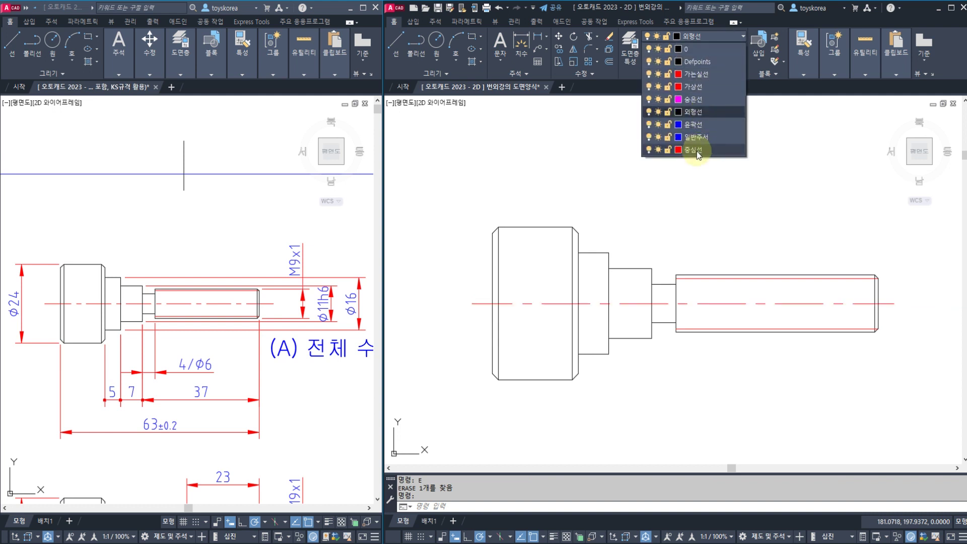
pyautogui.press('Escape')
pyautogui.press('Escape')
pyautogui.moveTo(597, 293); pyautogui.dragTo(601, 277, button='middle')
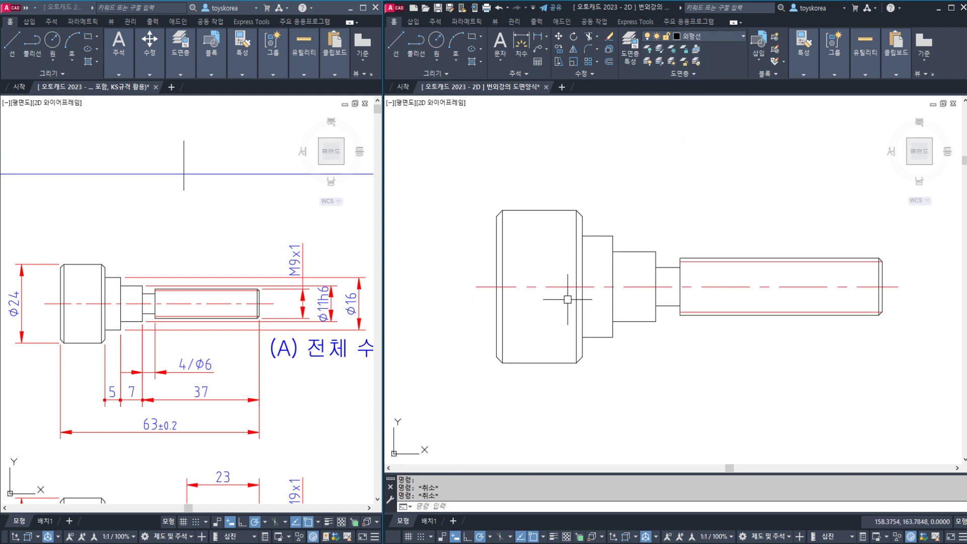
pyautogui.moveTo(542, 287); pyautogui.dragTo(524, 283, button='middle')
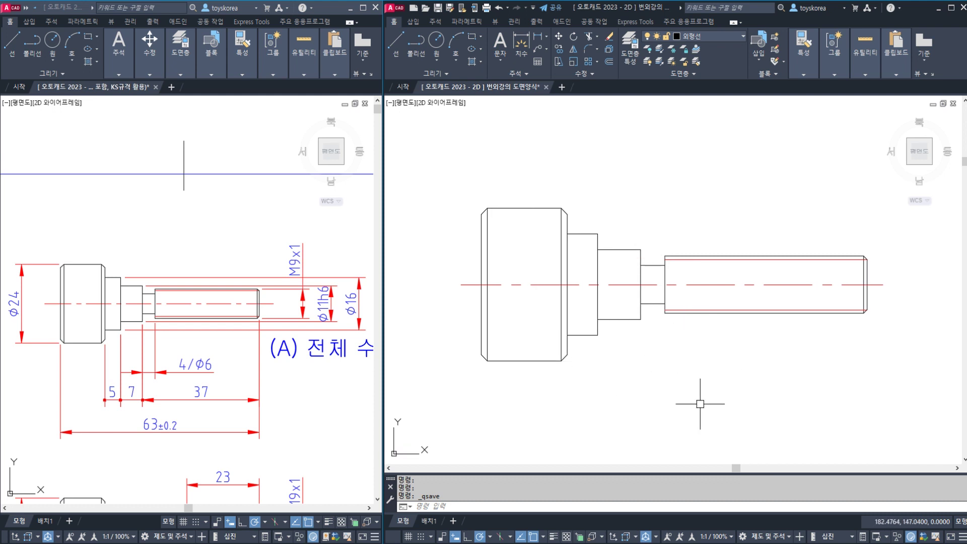
pyautogui.moveTo(654, 350); pyautogui.dragTo(649, 349, button='middle')
pyautogui.press('Escape')
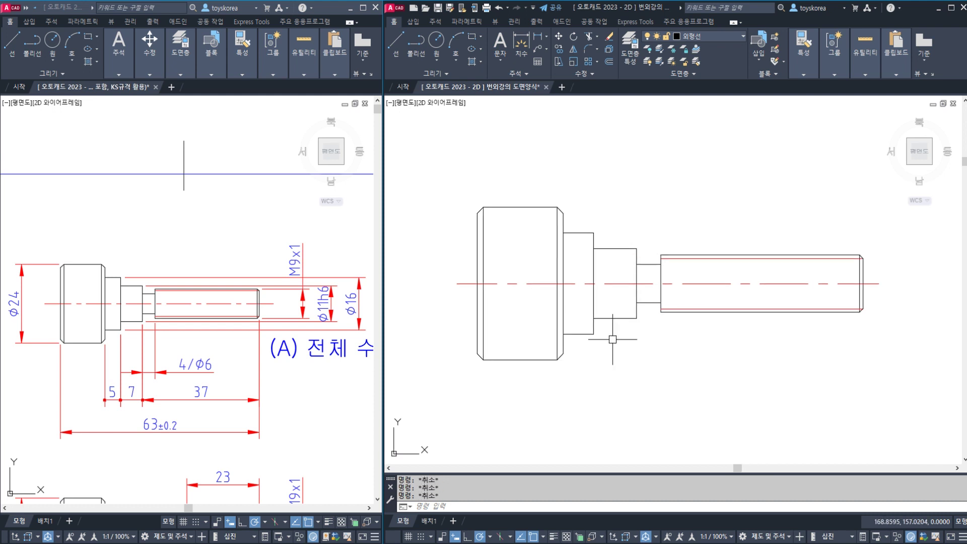
# Step: Add a vertical linear dimension for the head's diameter, placed outside the head's outer face
pyautogui.write('dli')
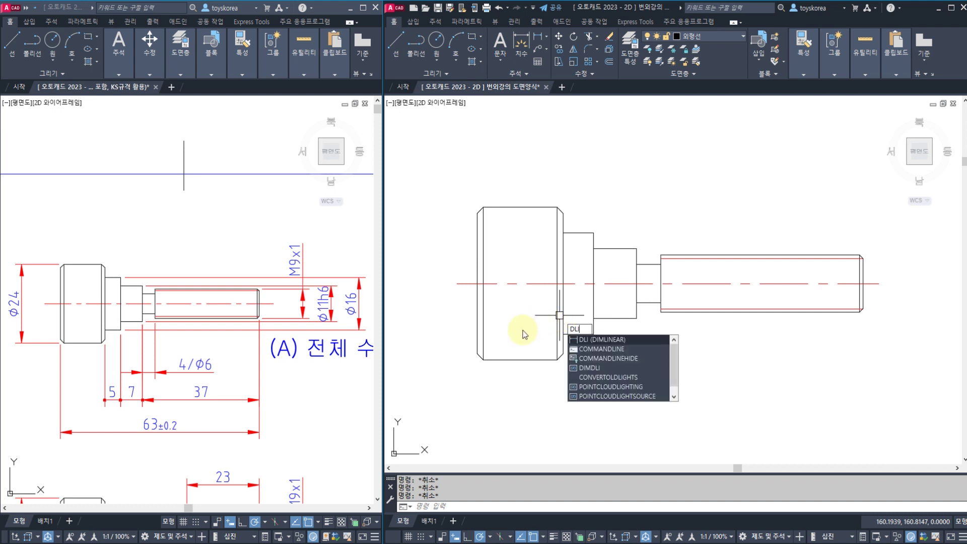
pyautogui.press('Return')
pyautogui.click(482, 359)
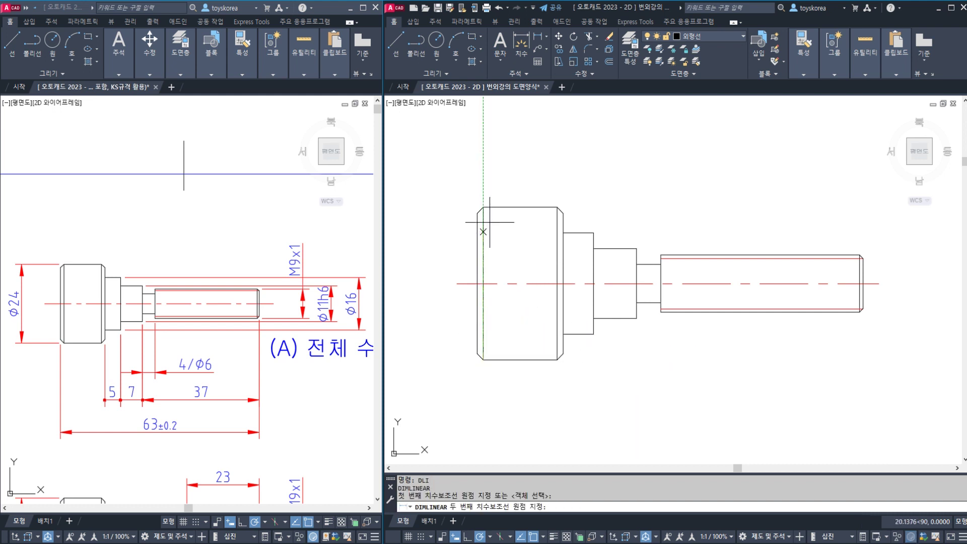
pyautogui.click(484, 207)
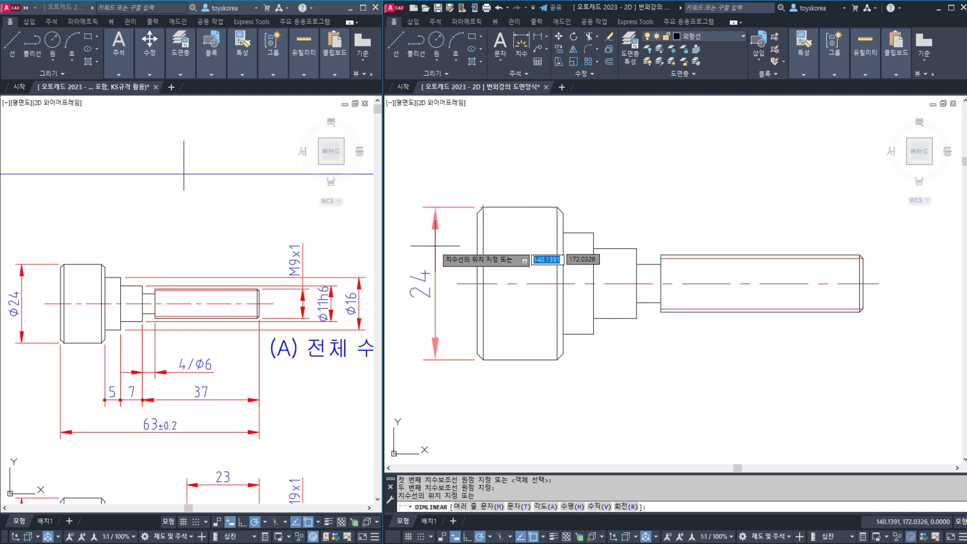
pyautogui.scroll(-2, 421, 254)
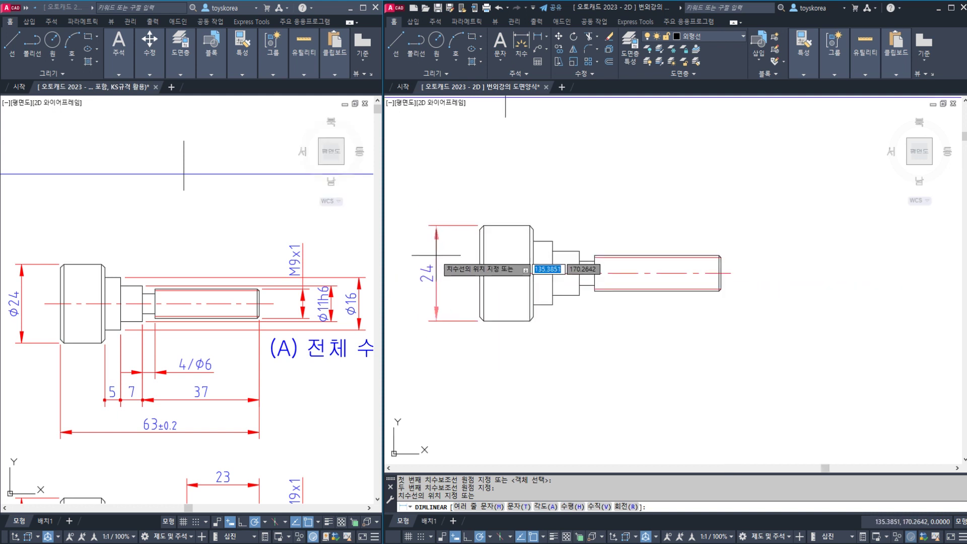
pyautogui.click(436, 255)
# Step: Add a vertical linear dimension for the thread's outer diameter, placed beyond the chamfered free end
pyautogui.moveTo(666, 293); pyautogui.dragTo(585, 300, button='middle')
pyautogui.scroll(2, 636, 290)
pyautogui.moveTo(660, 296); pyautogui.dragTo(620, 309, button='middle')
pyautogui.write('DLI')
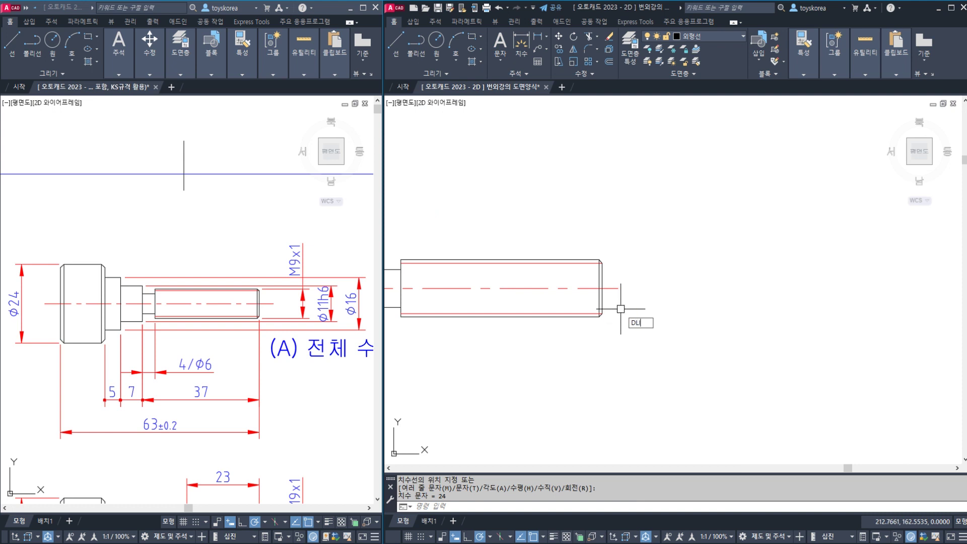
pyautogui.press('Return')
pyautogui.scroll(1, 605, 322)
pyautogui.click(593, 311)
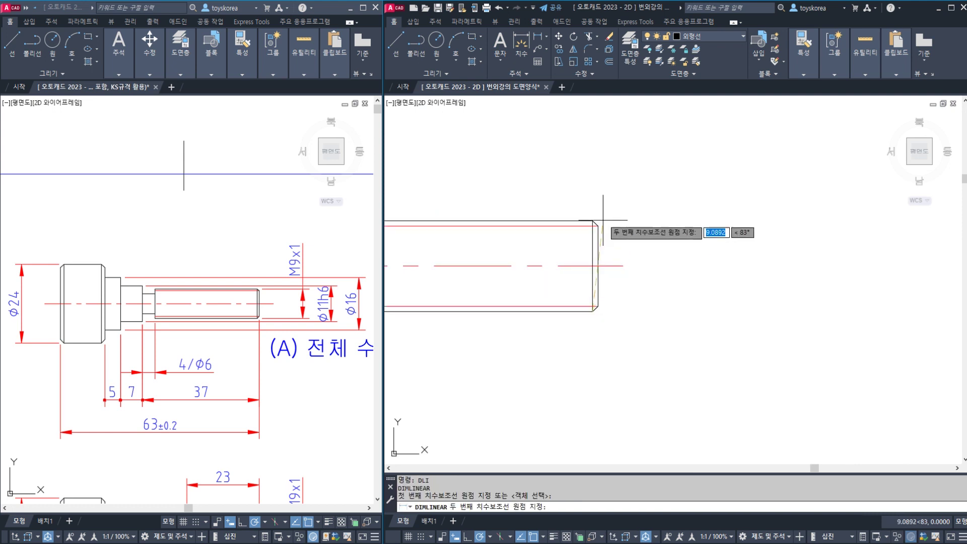
pyautogui.click(593, 221)
pyautogui.scroll(-2, 629, 267)
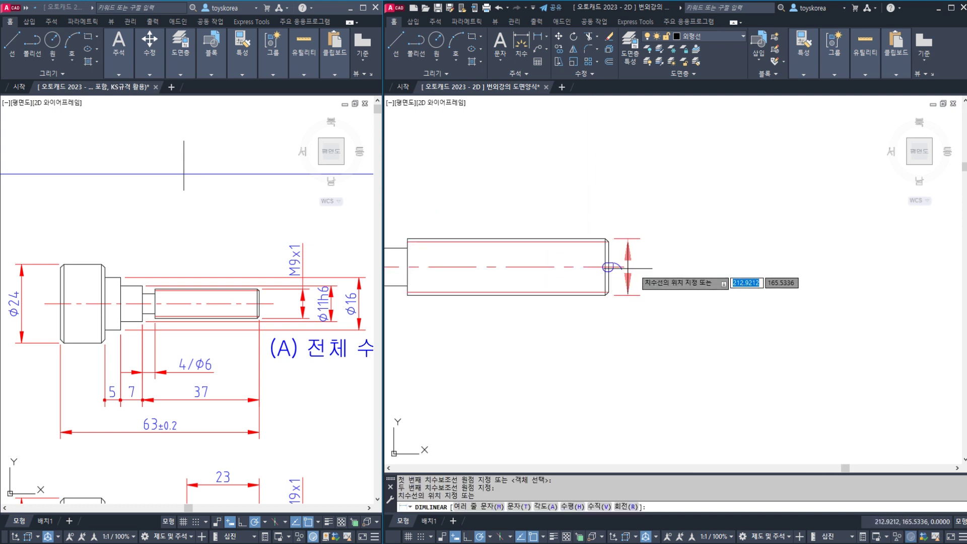
pyautogui.click(678, 258)
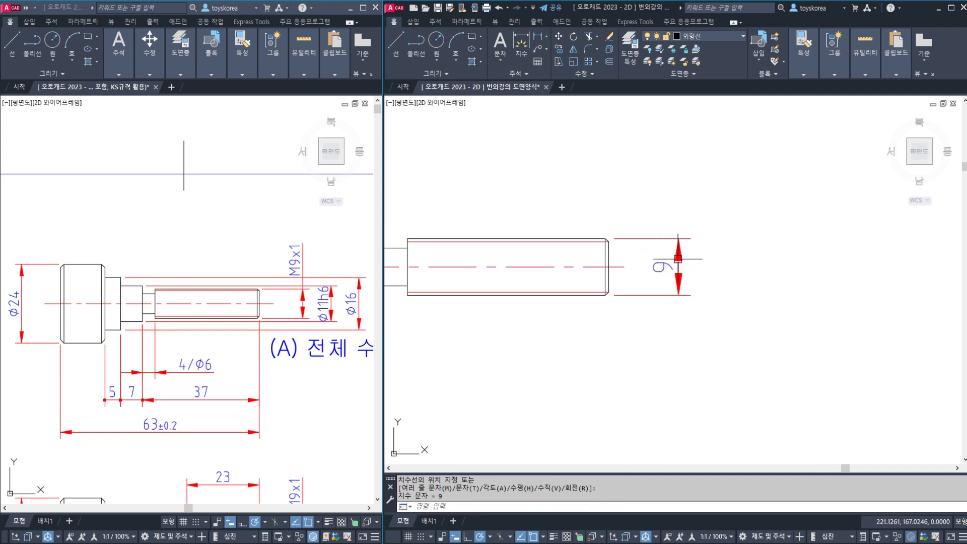
# Step: Add a vertical linear dimension for the diameter of the step beside the undercut, placed outside the thread dimension
pyautogui.moveTo(638, 293); pyautogui.dragTo(607, 316, button='middle')
pyautogui.press('Escape')
pyautogui.press('Escape')
pyautogui.moveTo(421, 308); pyautogui.dragTo(555, 307, button='middle')
pyautogui.press('space')
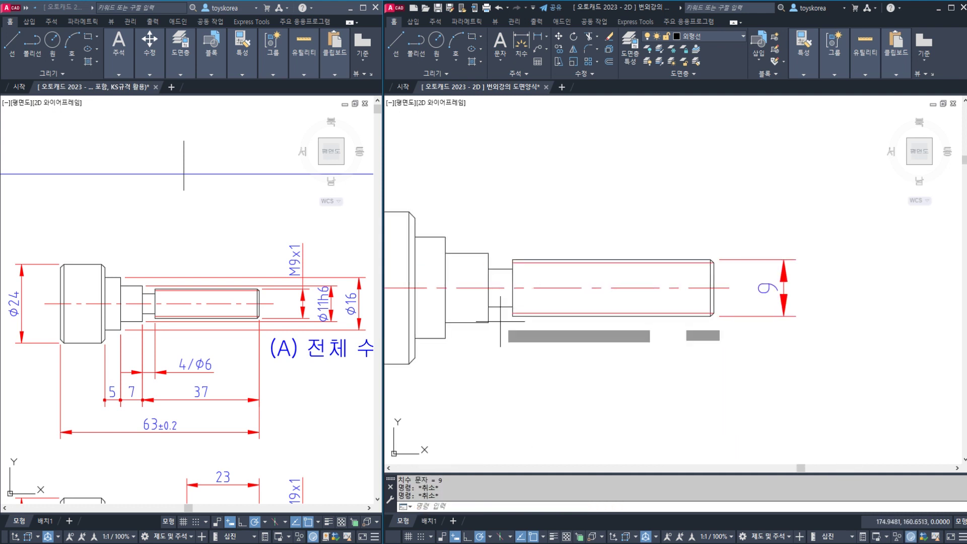
pyautogui.click(488, 322)
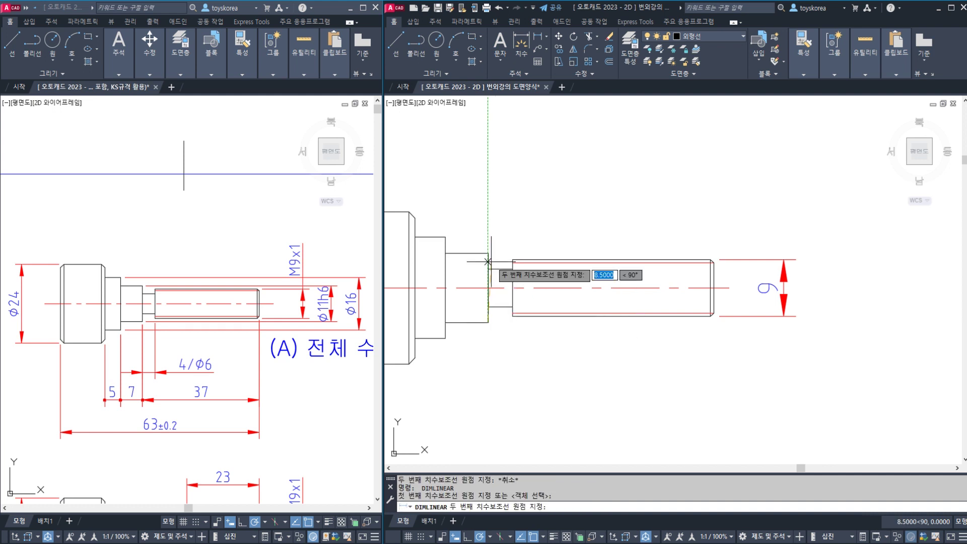
pyautogui.click(488, 252)
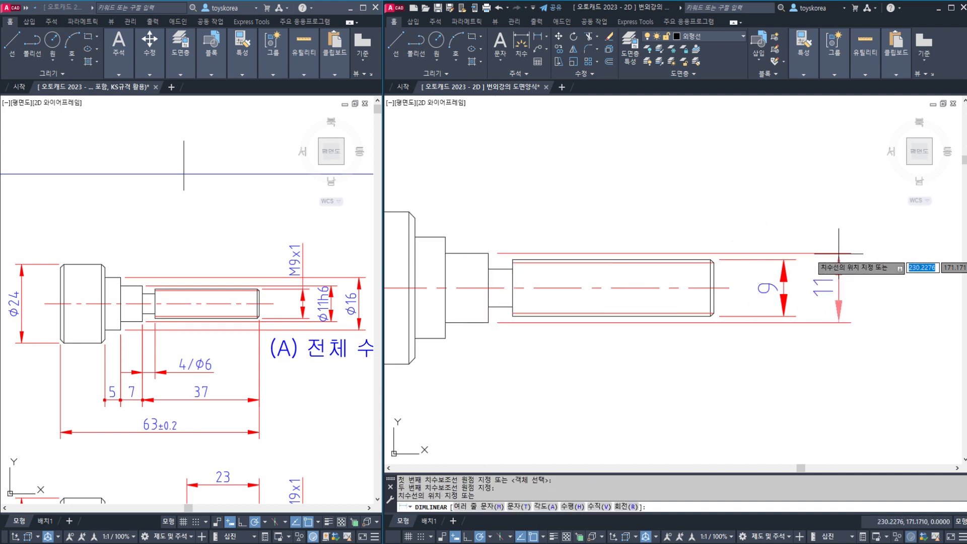
pyautogui.click(840, 253)
pyautogui.press('Escape')
# Step: Add a vertical linear dimension for the diameter of the step next to the head, placed outermost beyond the thread end
pyautogui.moveTo(527, 301); pyautogui.dragTo(624, 305, button='middle')
pyautogui.press('Escape')
pyautogui.press('space')
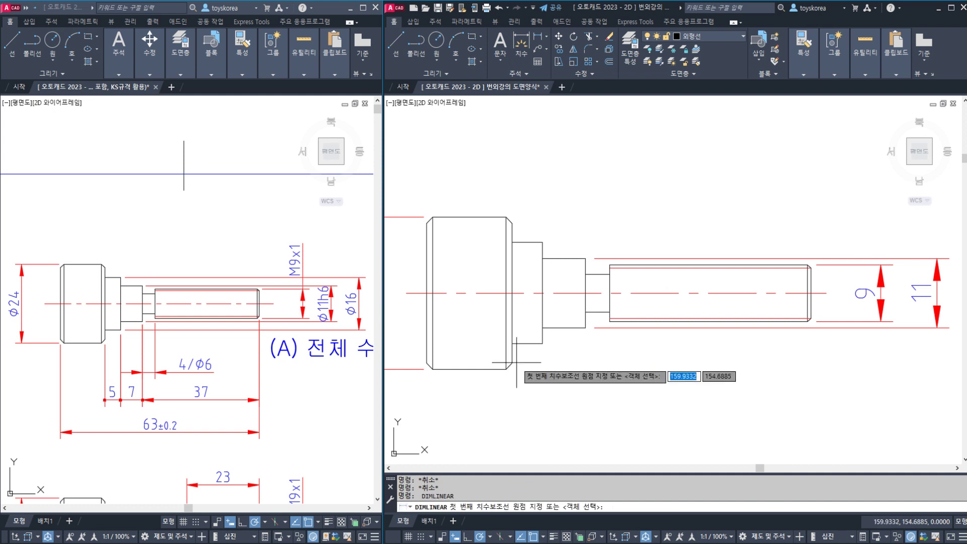
pyautogui.click(543, 243)
pyautogui.click(542, 343)
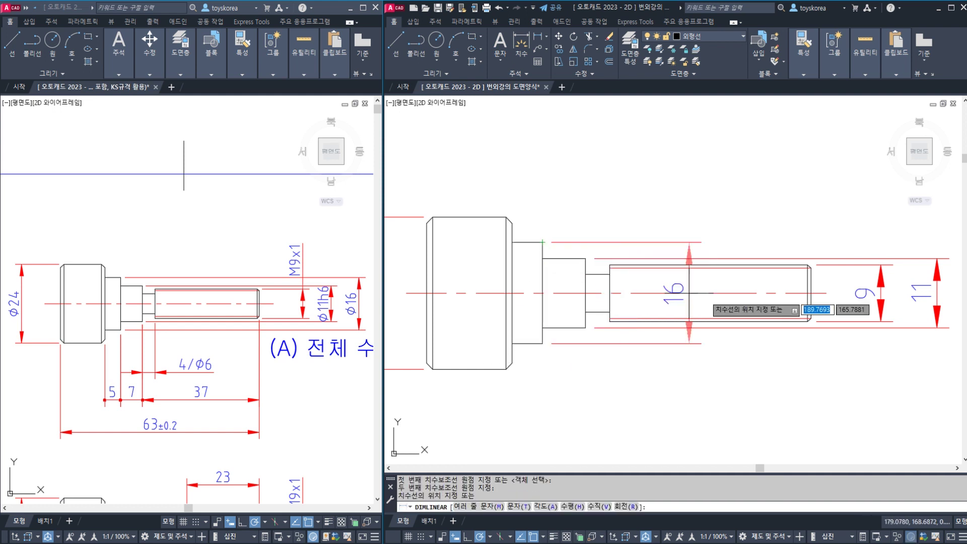
pyautogui.moveTo(723, 294); pyautogui.dragTo(511, 300, button='middle')
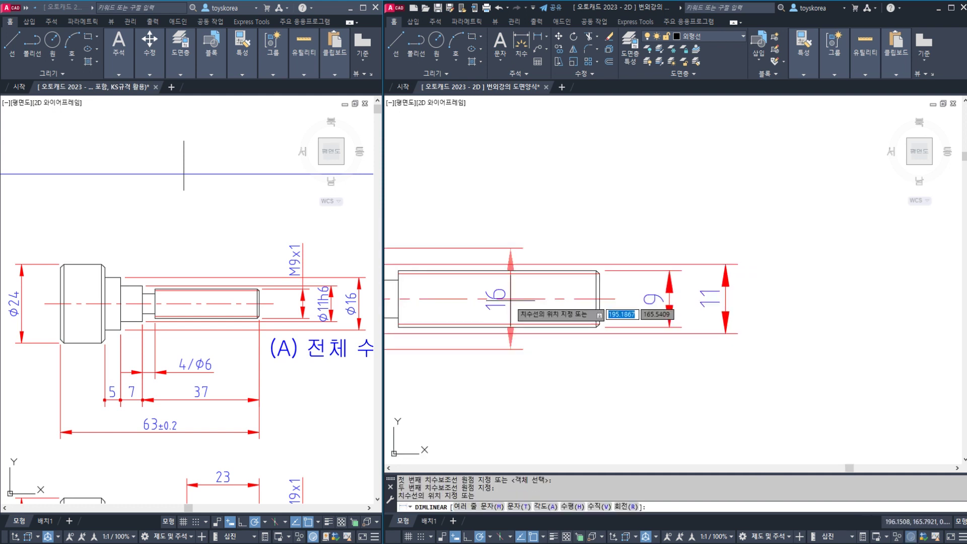
pyautogui.click(783, 308)
# Step: Add a horizontal linear dimension for the width of the undercut between the Ø11 step and the thread, placed below the shaft
pyautogui.scroll(-3, 916, 184)
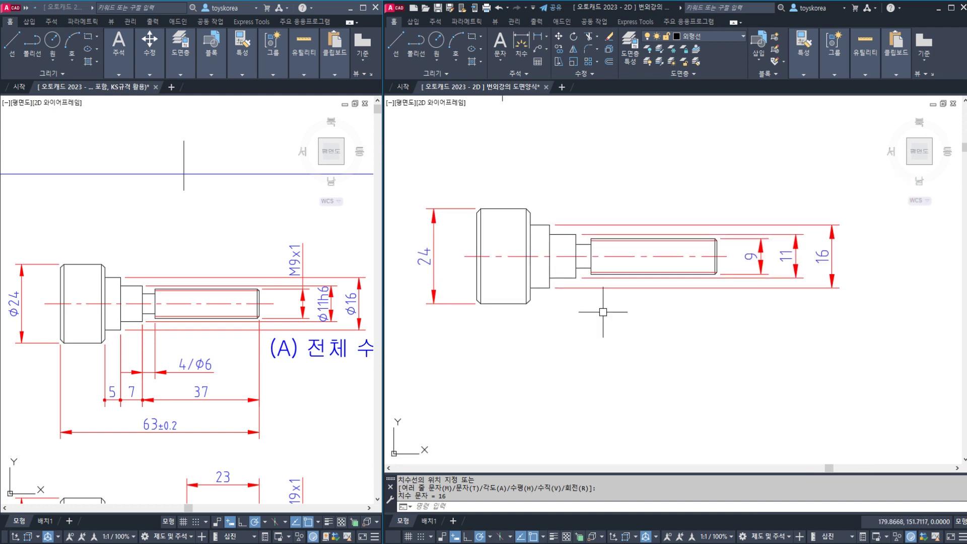
pyautogui.write('DLI')
pyautogui.press('Return')
pyautogui.scroll(2, 570, 305)
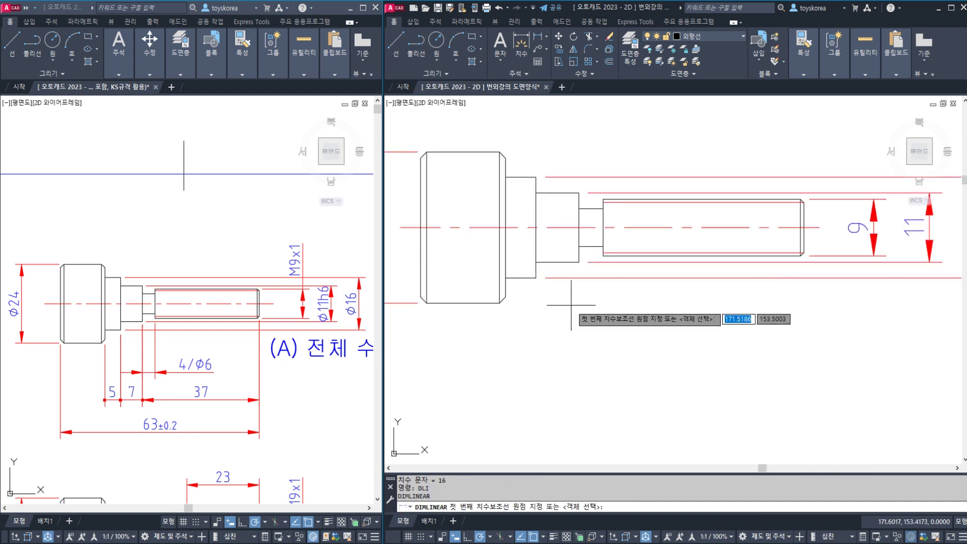
pyautogui.click(578, 262)
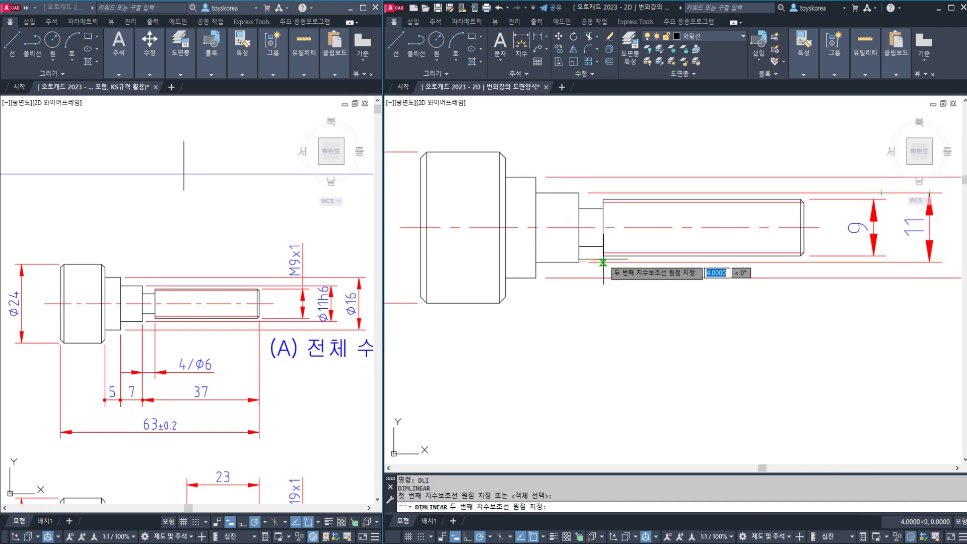
pyautogui.click(603, 262)
pyautogui.moveTo(602, 342); pyautogui.dragTo(610, 295, button='middle')
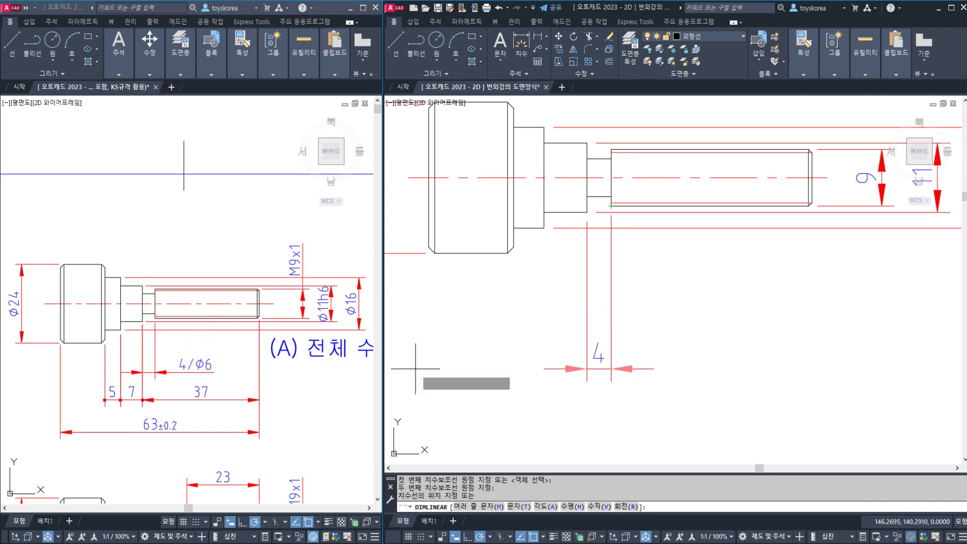
pyautogui.click(633, 319)
# Step: Add a horizontal linear dimension from the thread's free end to the shoulder before the undercut, placed below the undercut width dimension
pyautogui.moveTo(576, 310); pyautogui.dragTo(596, 308, button='middle')
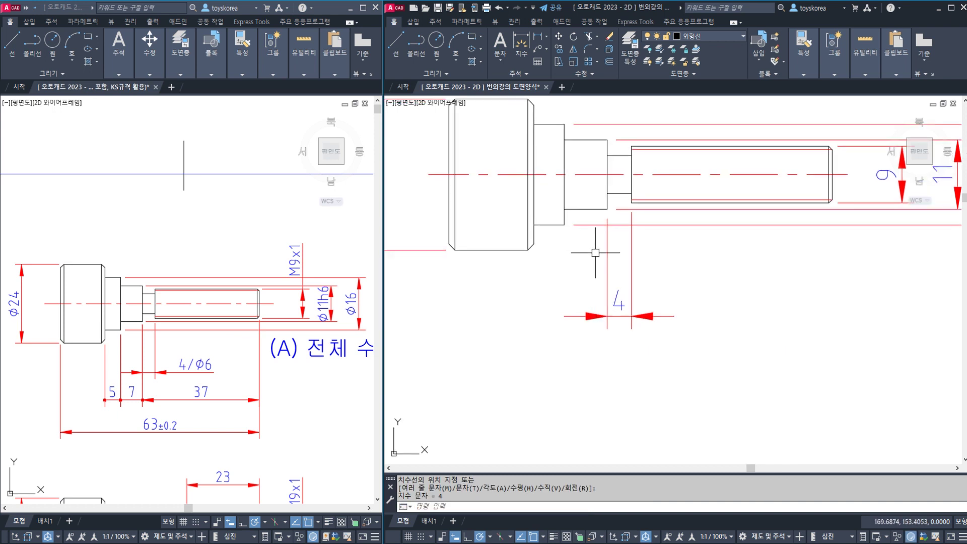
pyautogui.press('space')
pyautogui.click(830, 201)
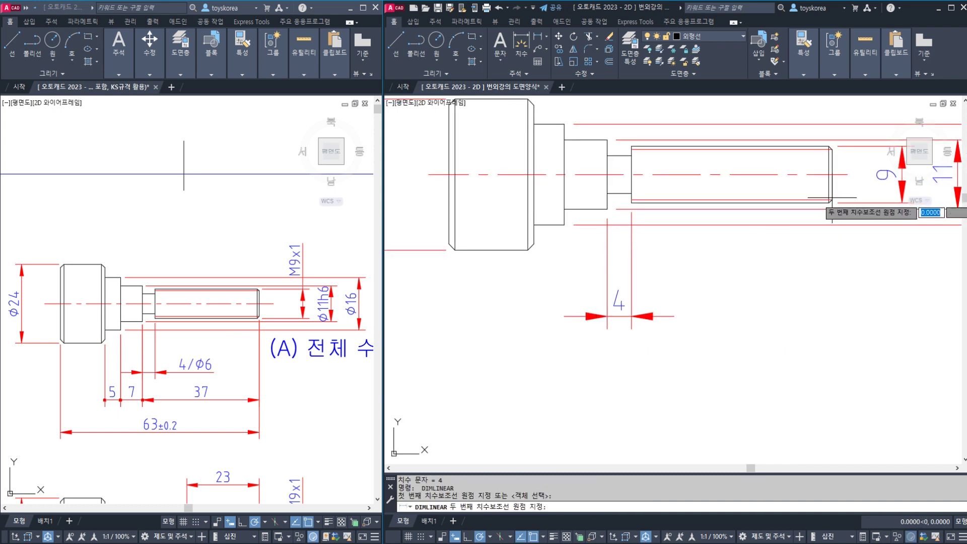
pyautogui.click(607, 209)
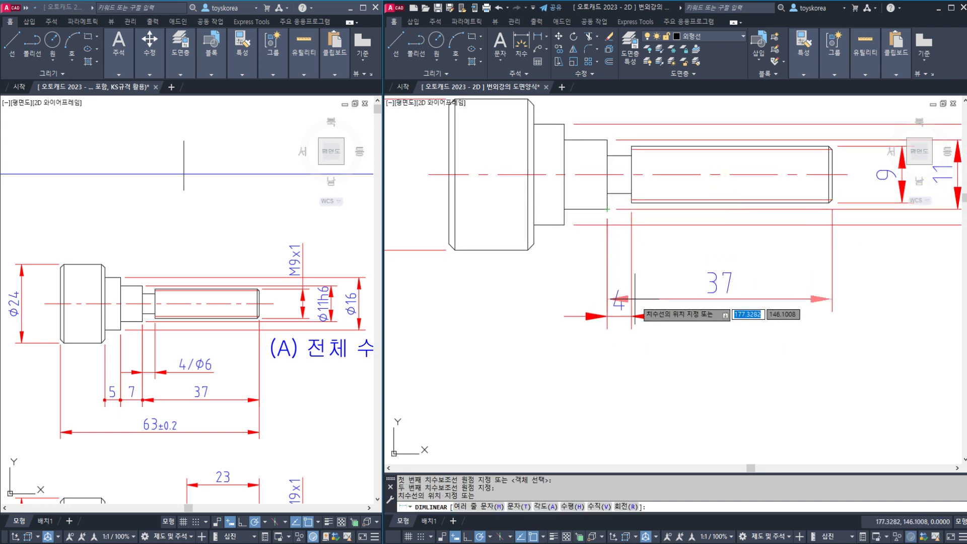
pyautogui.click(644, 367)
# Step: Add a horizontal linear dimension for the length of the step beside the undercut, aligned with the thread-side length dimension
pyautogui.press('space')
pyautogui.click(607, 209)
pyautogui.click(564, 225)
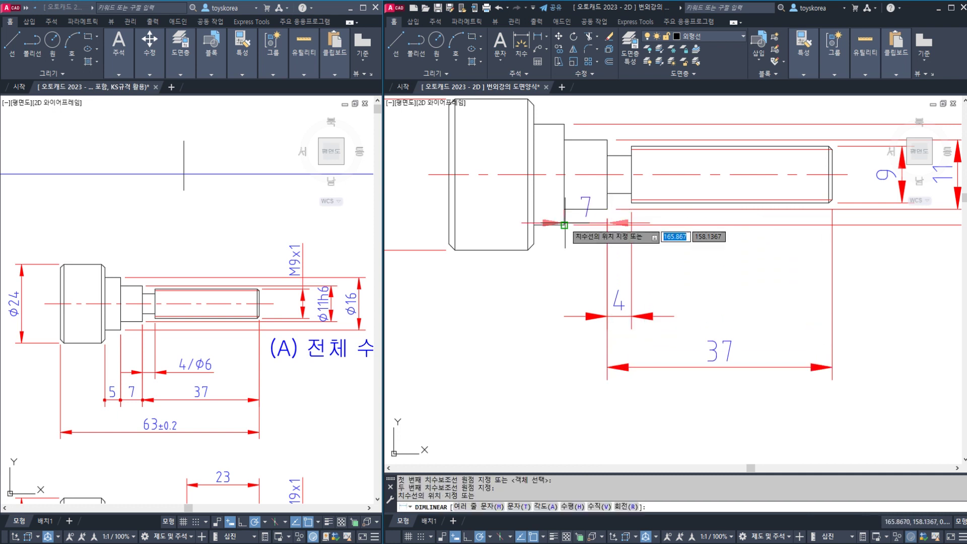
pyautogui.click(606, 368)
# Step: Add a horizontal linear dimension for the length of the step next to the head, in line with the neighbouring step's length dimension
pyautogui.press('space')
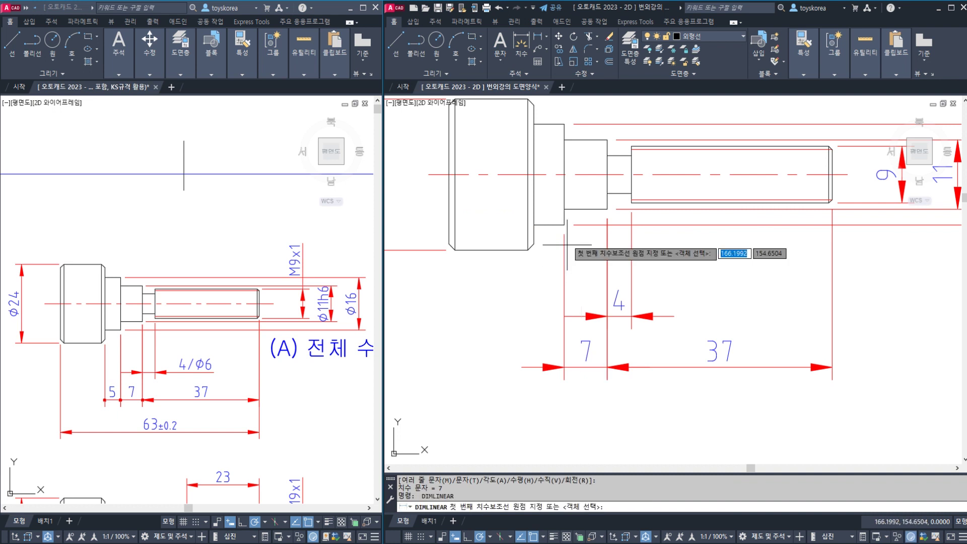
pyautogui.click(564, 224)
pyautogui.click(534, 243)
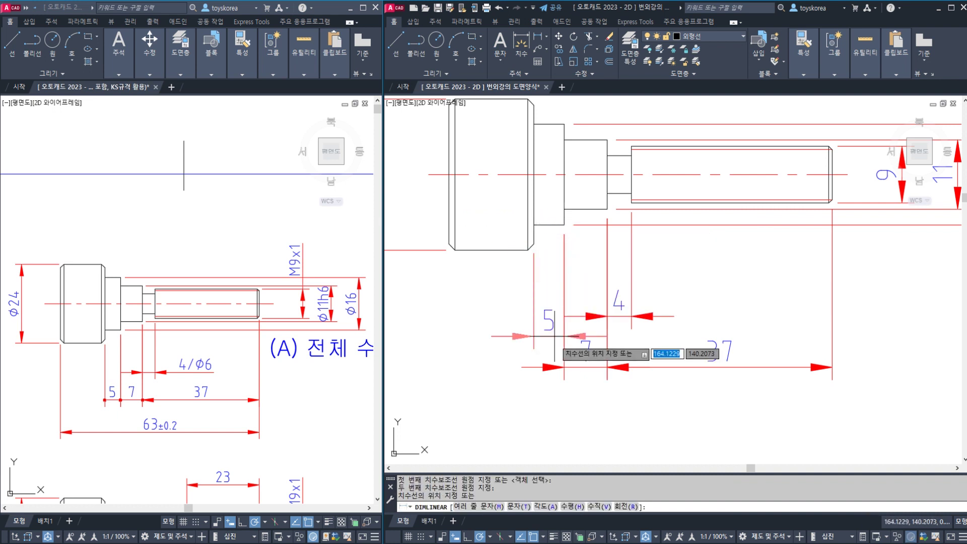
pyautogui.click(564, 367)
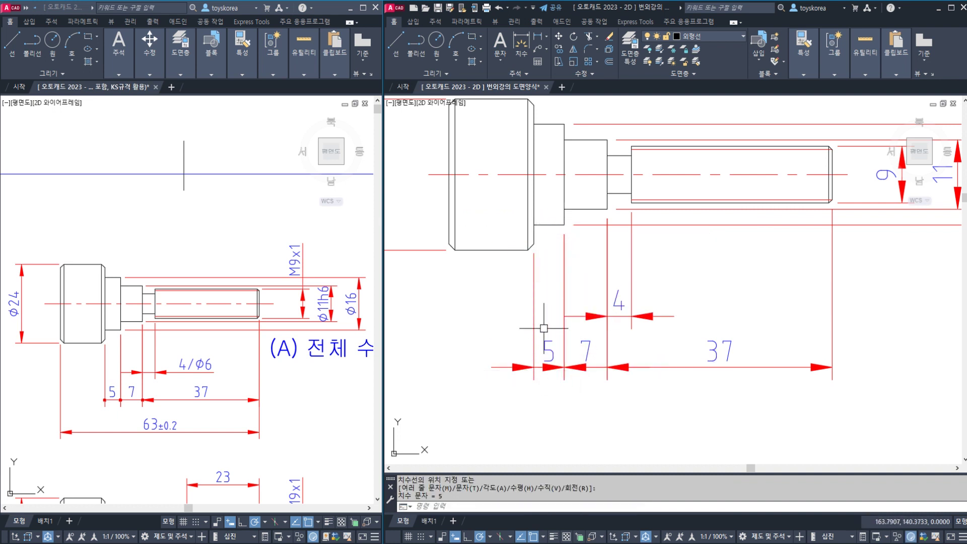
# Step: Add a horizontal linear dimension for the shaft's overall length from head face to free end, placed below all other length dimensions
pyautogui.moveTo(544, 327); pyautogui.dragTo(557, 314, button='middle')
pyautogui.press('space')
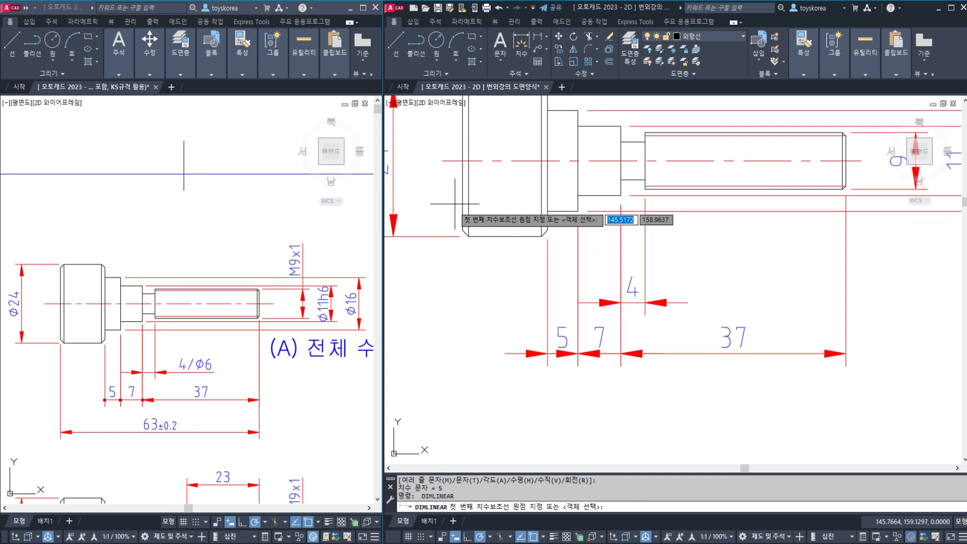
pyautogui.click(462, 230)
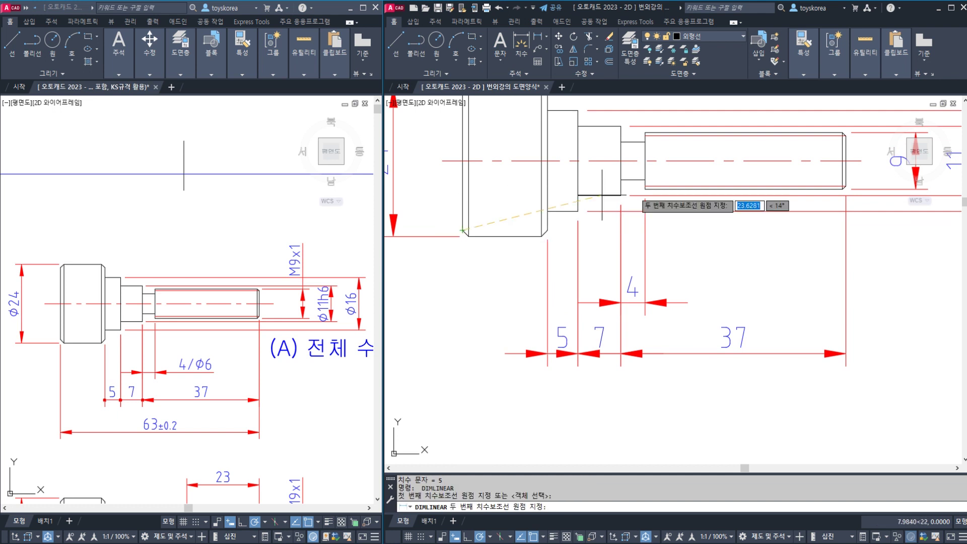
pyautogui.click(848, 181)
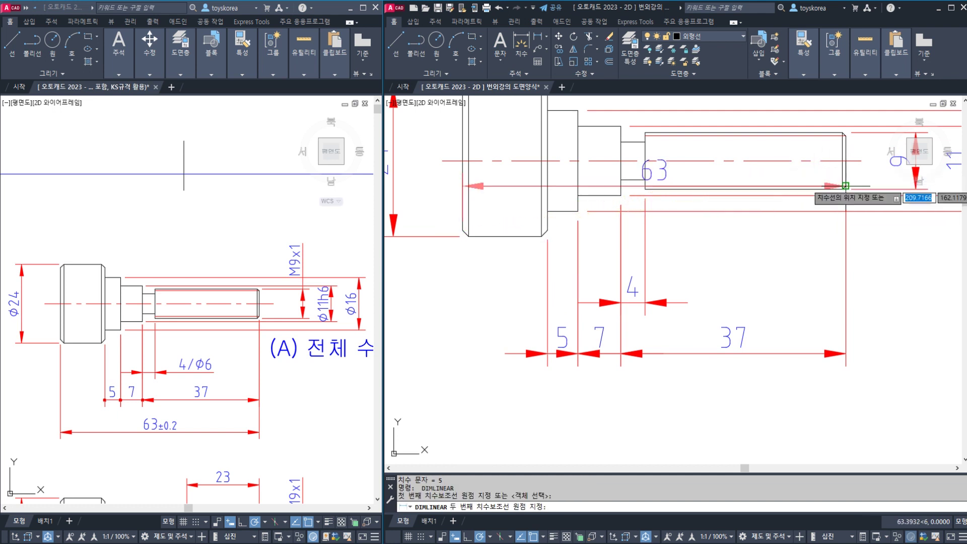
pyautogui.click(734, 414)
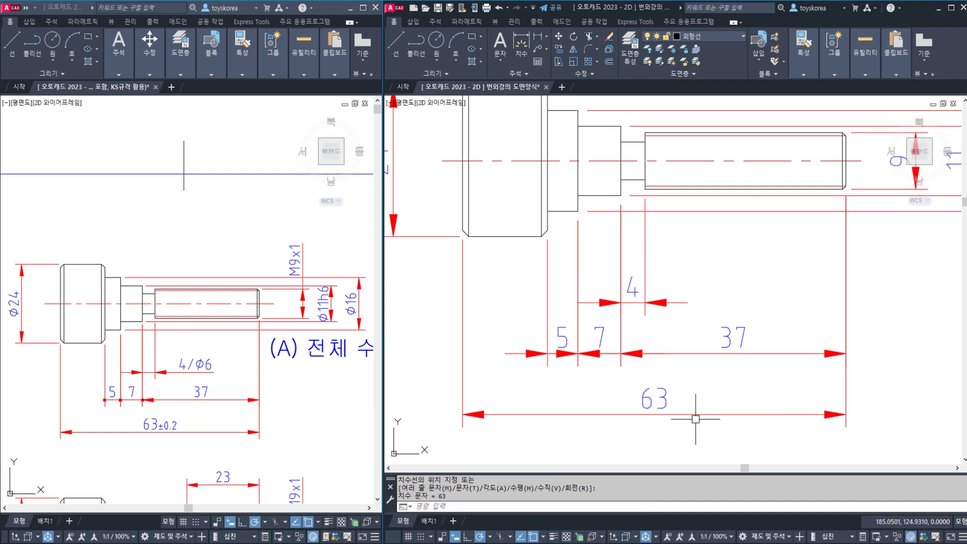
pyautogui.click(675, 399)
pyautogui.scroll(2, 665, 406)
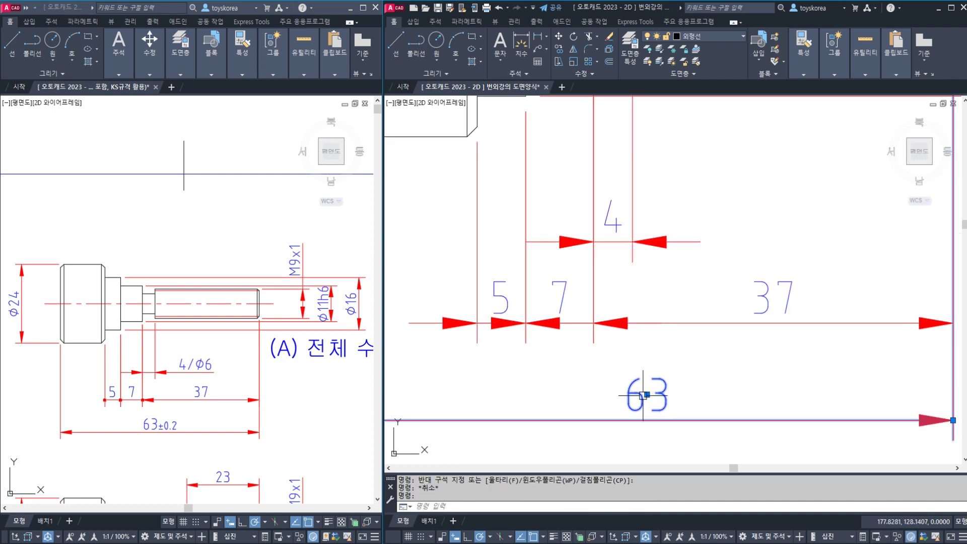
pyautogui.click(648, 394)
pyautogui.scroll(5, 647, 403)
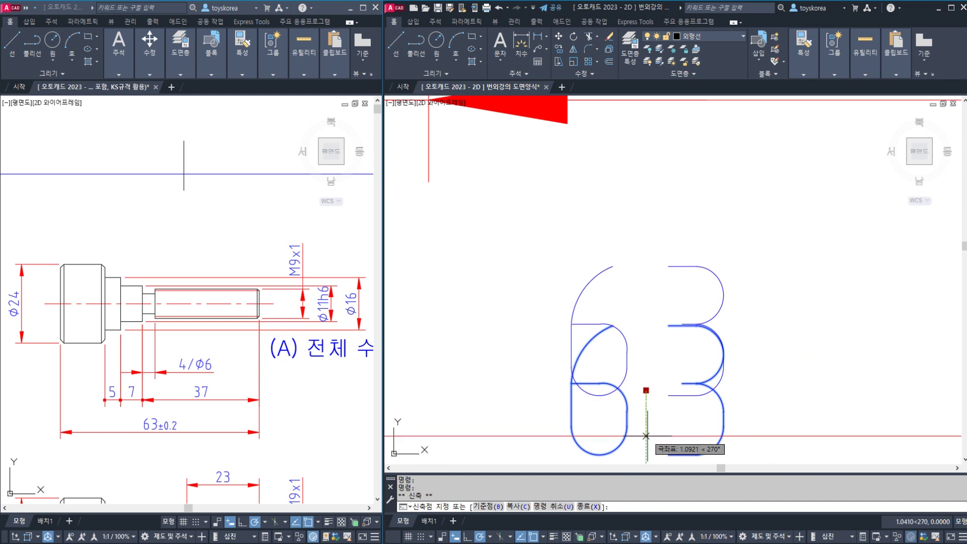
pyautogui.scroll(-5, 646, 447)
pyautogui.press('Escape')
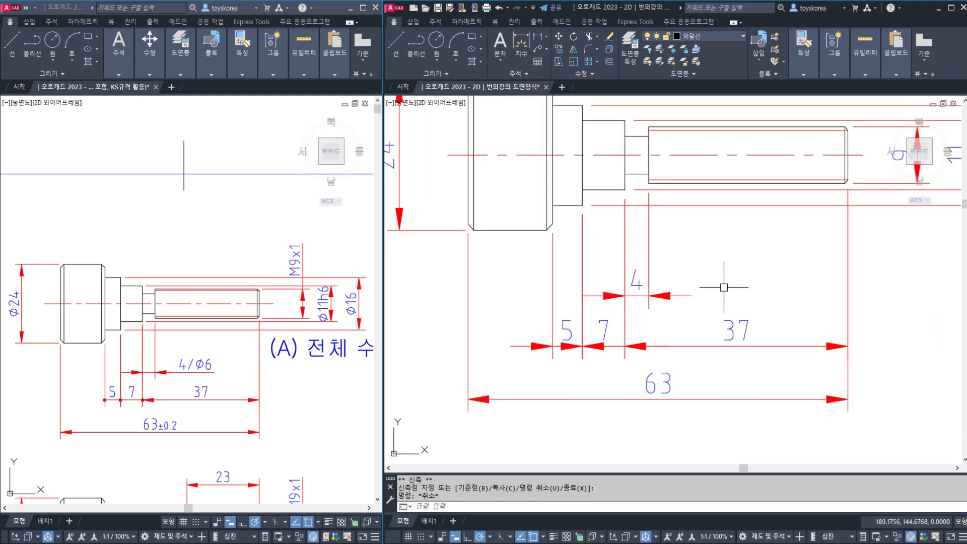
# Step: Set the dimension prefix of the 24, 16 and 11 vertical dimensions to the diameter code %%c in their properties
pyautogui.scroll(-2, 718, 281)
pyautogui.moveTo(695, 241); pyautogui.dragTo(622, 264, button='middle')
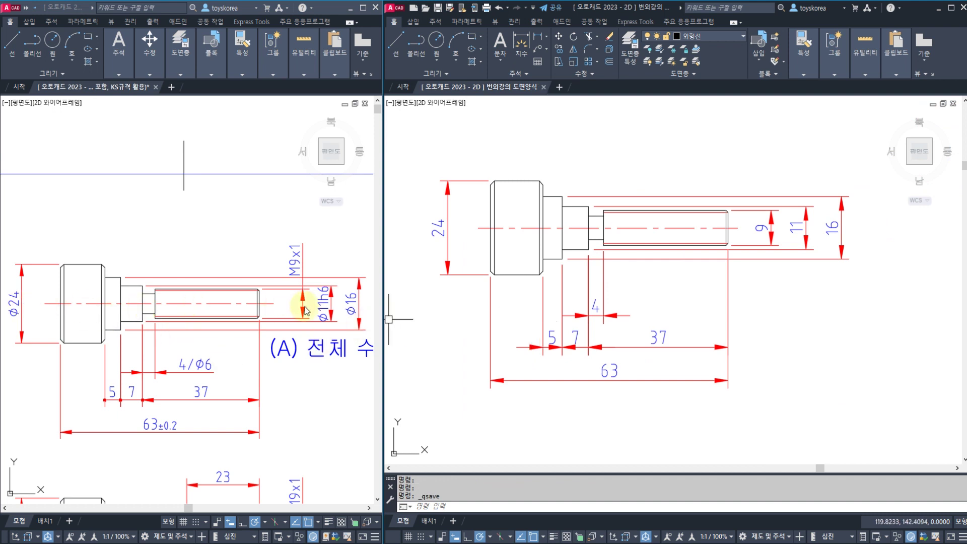
pyautogui.click(200, 364)
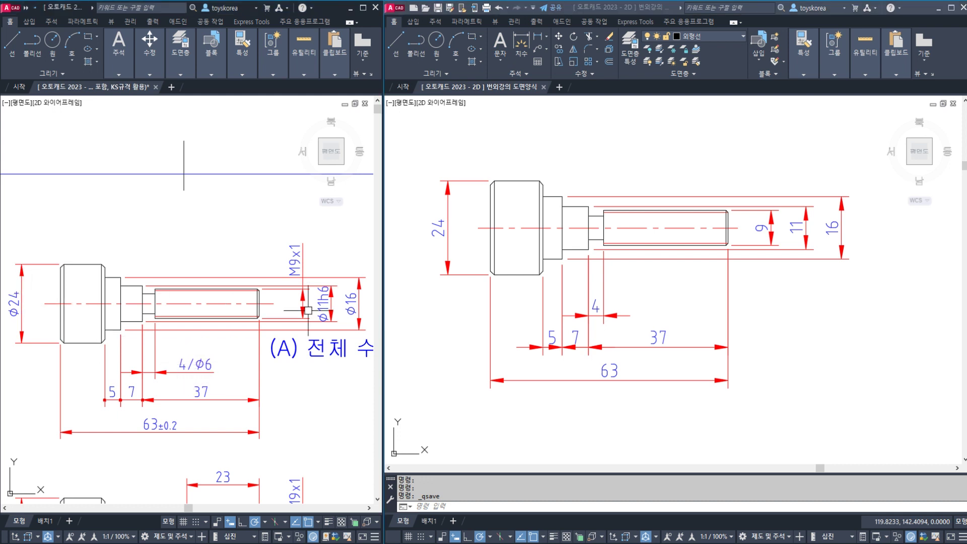
pyautogui.click(446, 220)
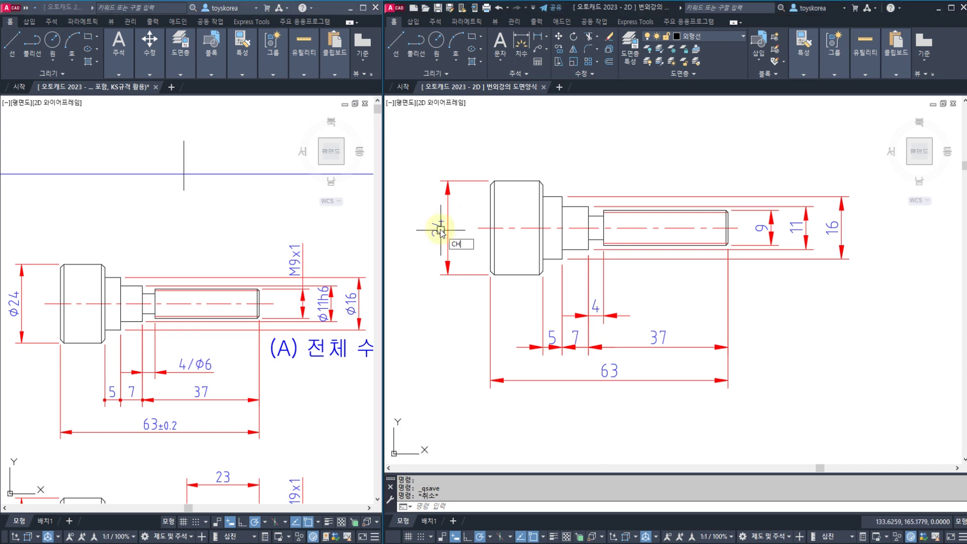
pyautogui.press('Return')
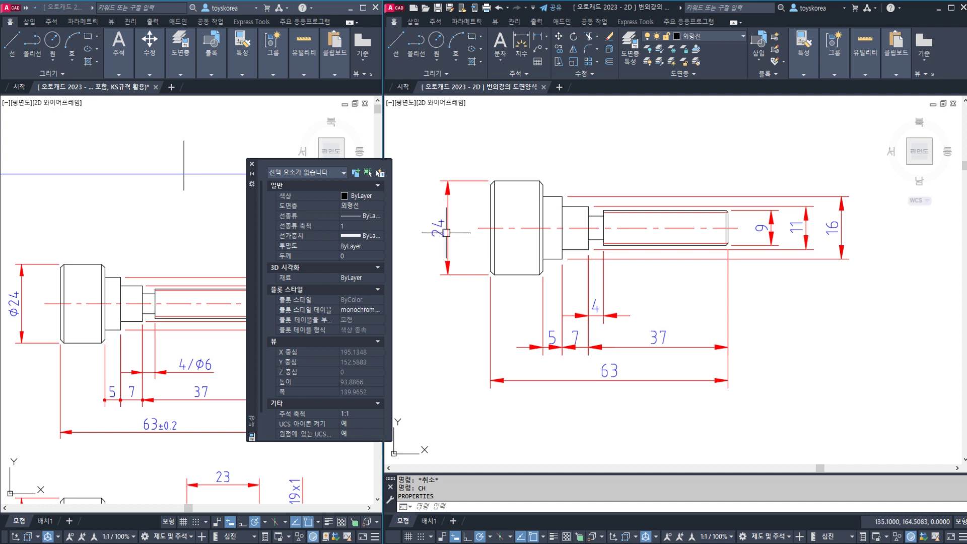
pyautogui.click(446, 233)
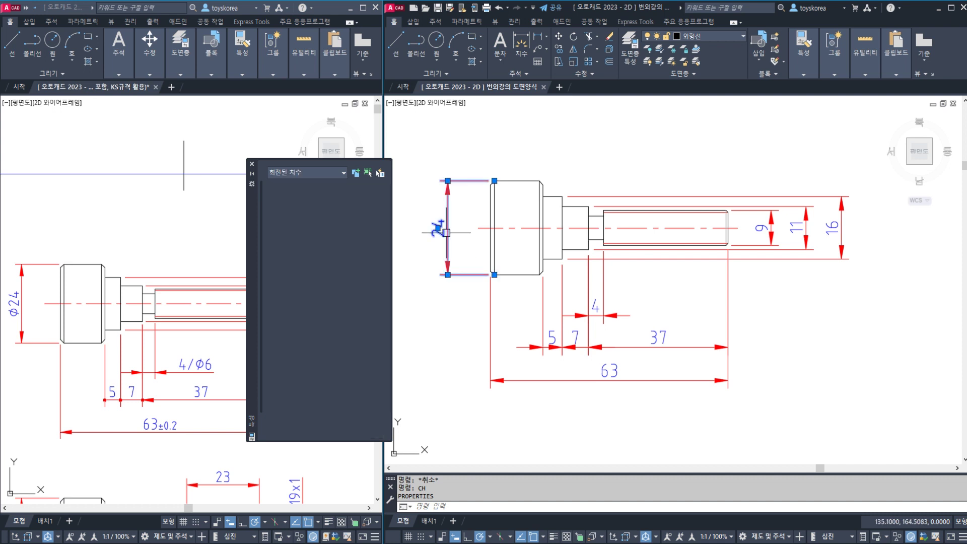
pyautogui.click(857, 235)
pyautogui.click(789, 216)
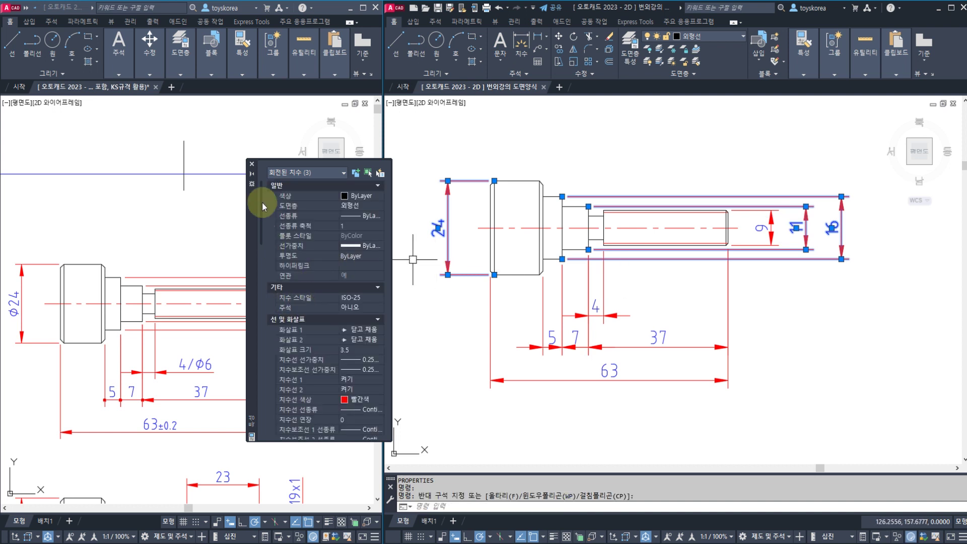
pyautogui.scroll(-10, 342, 282)
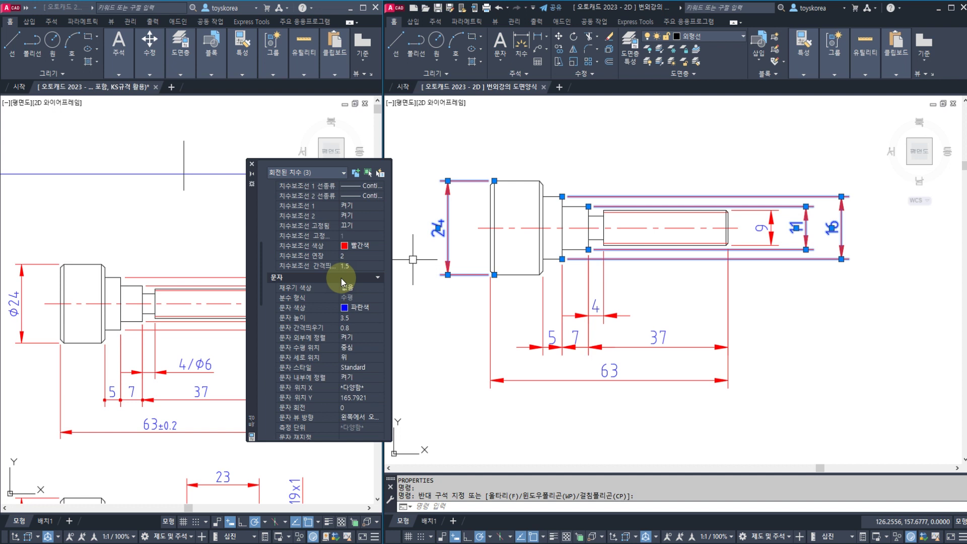
pyautogui.scroll(-6, 341, 282)
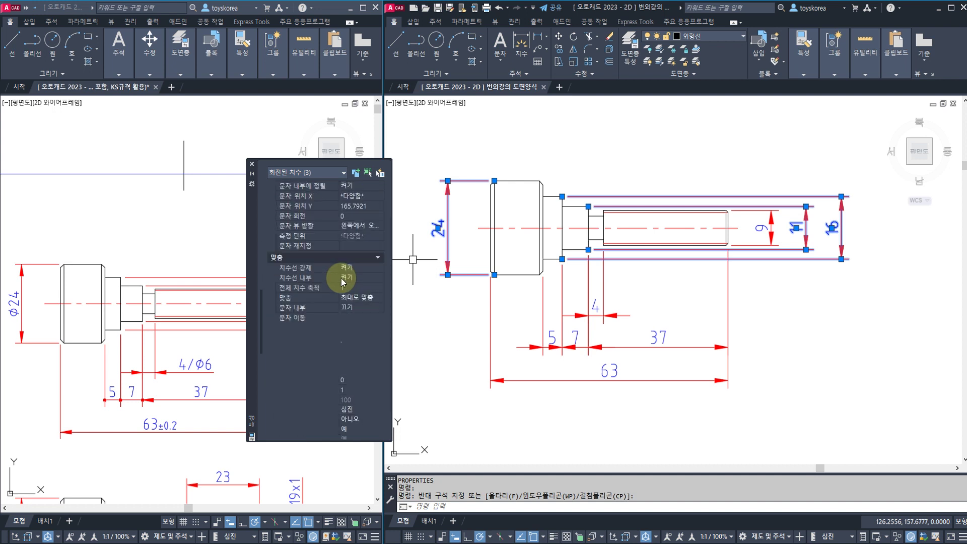
pyautogui.click(349, 349)
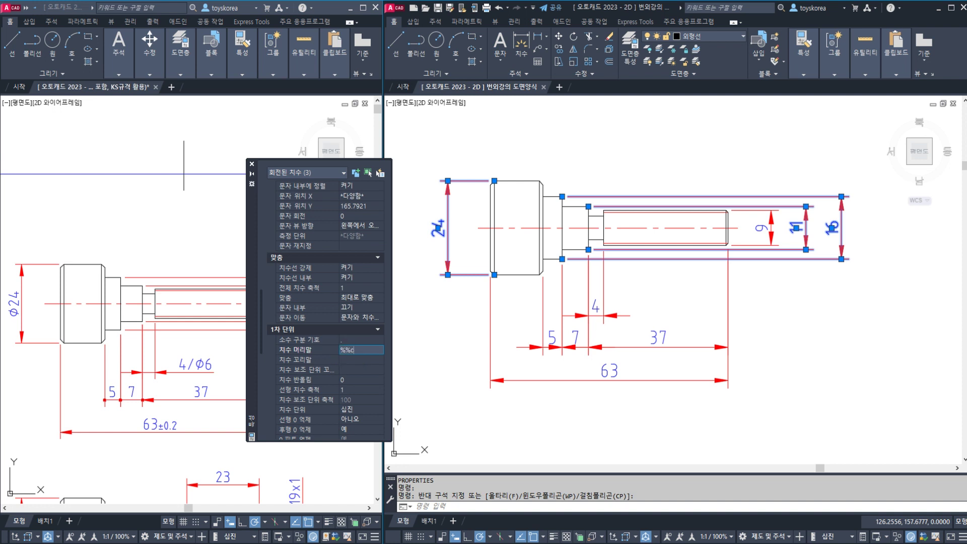
pyautogui.write('%%c')
pyautogui.press('Return')
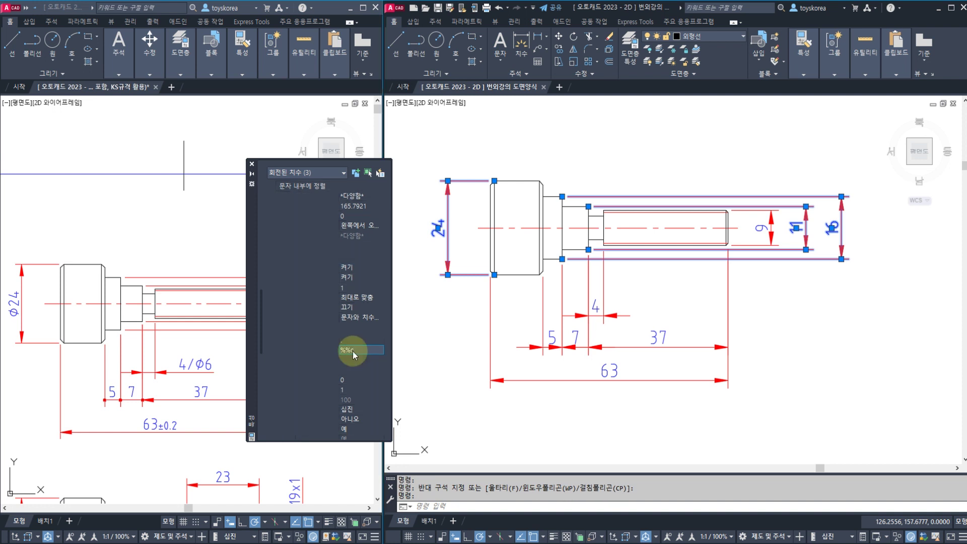
pyautogui.click(252, 164)
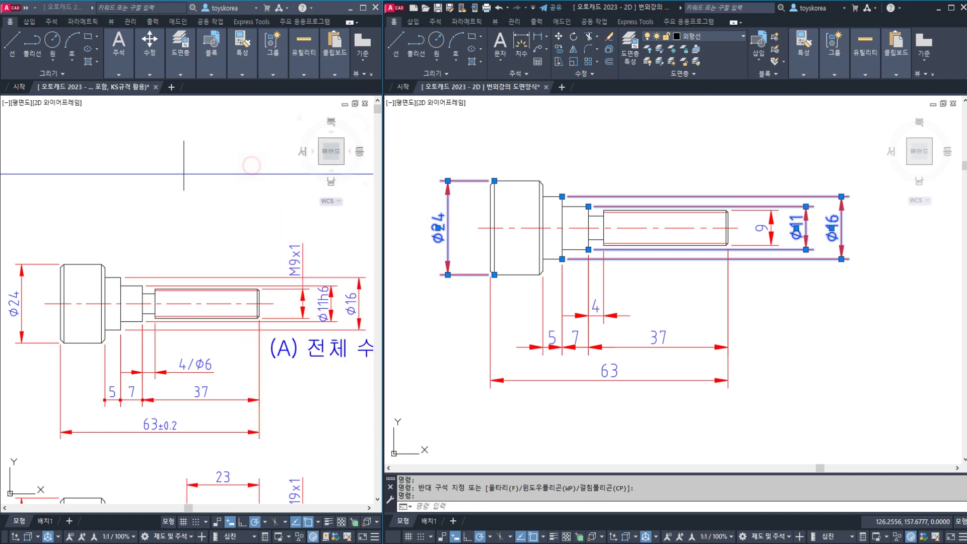
pyautogui.press('Escape')
pyautogui.press('Escape')
pyautogui.press('Escape')
# Step: Edit the text of the thread's outer diameter dimension to read M9x1
pyautogui.moveTo(463, 267); pyautogui.dragTo(452, 271, button='middle')
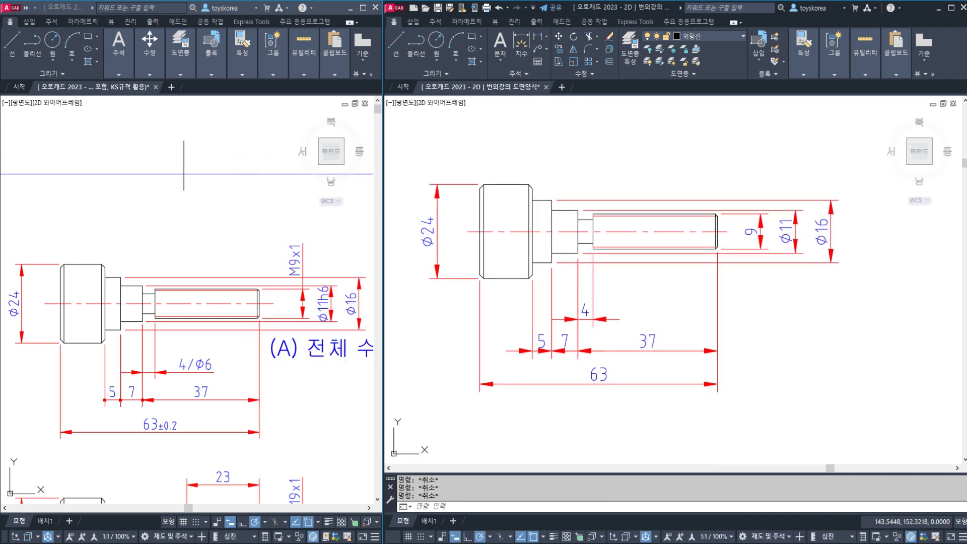
pyautogui.scroll(5, 611, 267)
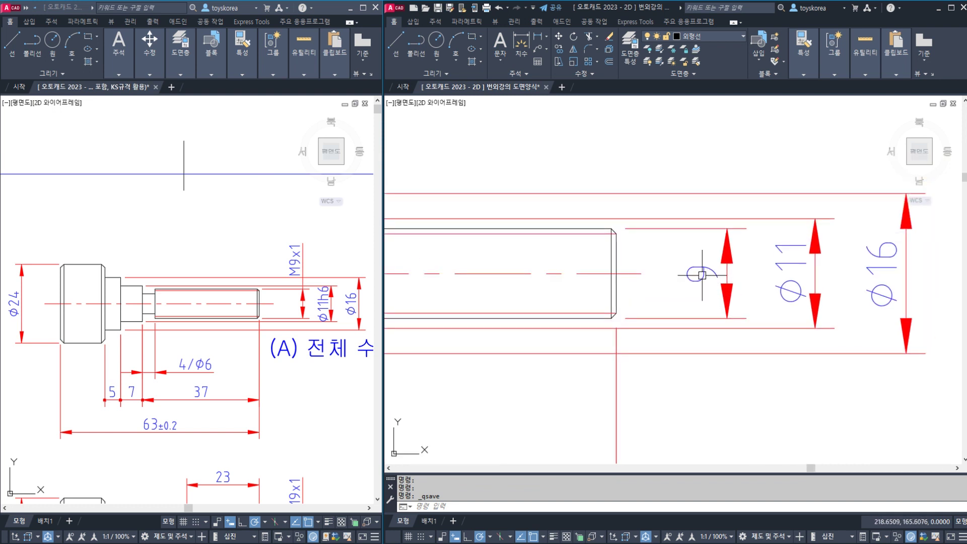
pyautogui.click(702, 275)
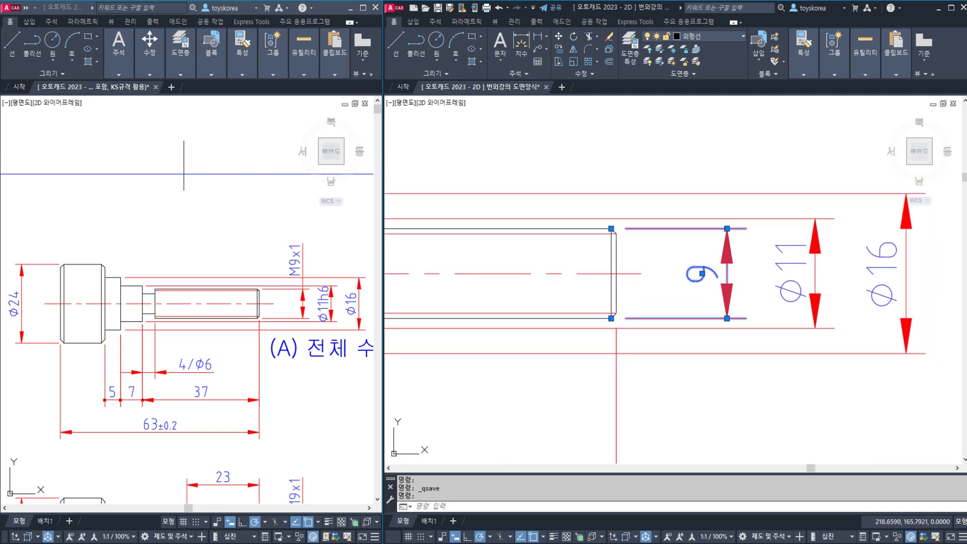
pyautogui.doubleClick(710, 285)
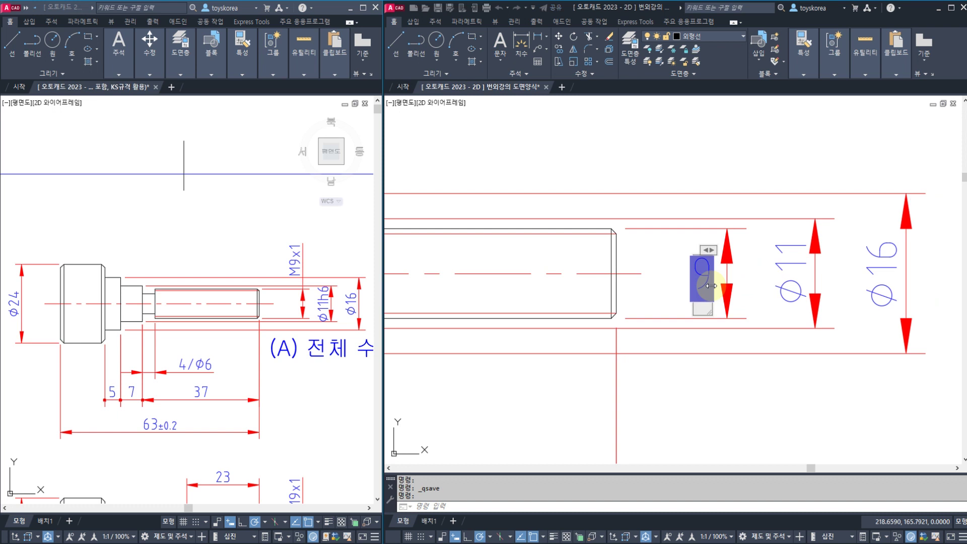
pyautogui.write('M')
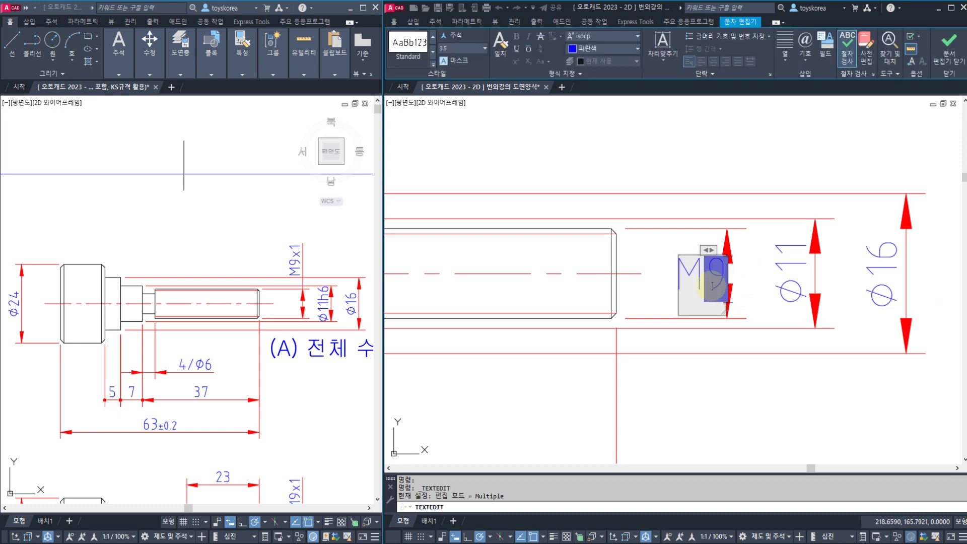
pyautogui.write('x1')
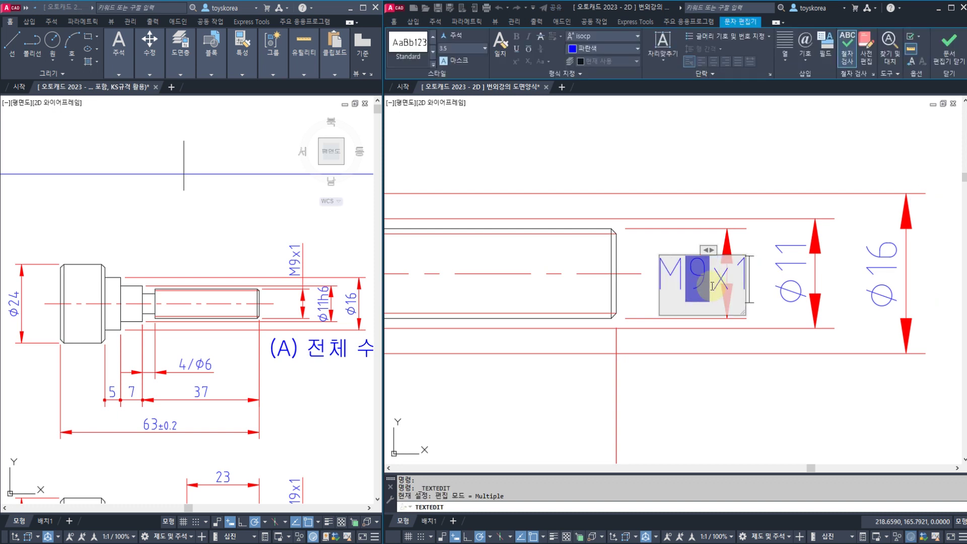
pyautogui.click(747, 270)
pyautogui.press('Escape')
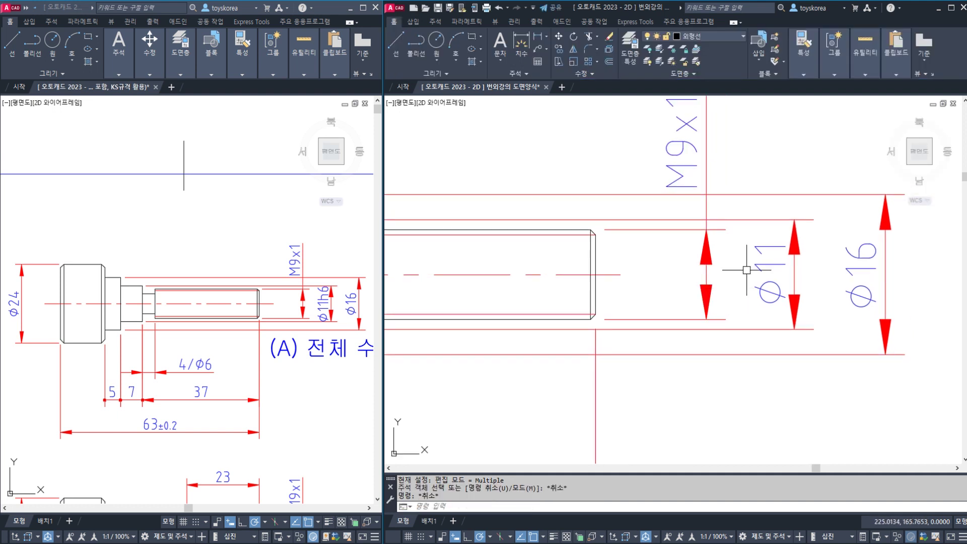
# Step: Append the fit text h6 after the value of the Ø11 diameter dimension
pyautogui.moveTo(746, 270); pyautogui.dragTo(690, 291, button='middle')
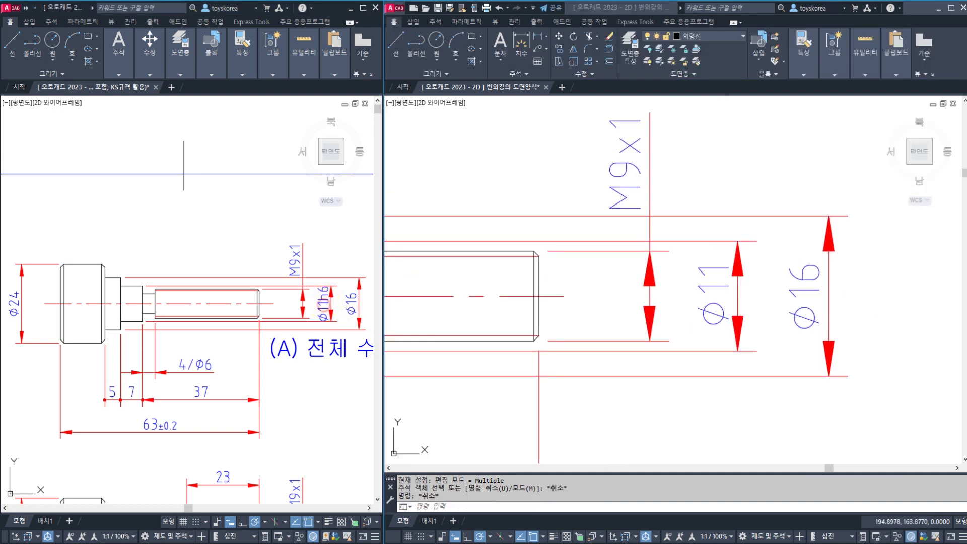
pyautogui.scroll(3, 309, 315)
pyautogui.click(730, 298)
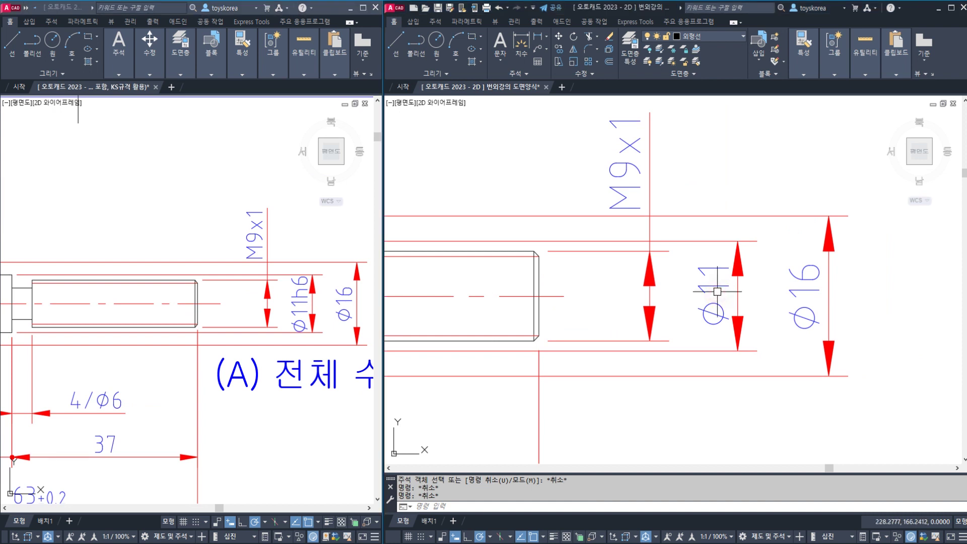
pyautogui.click(731, 298)
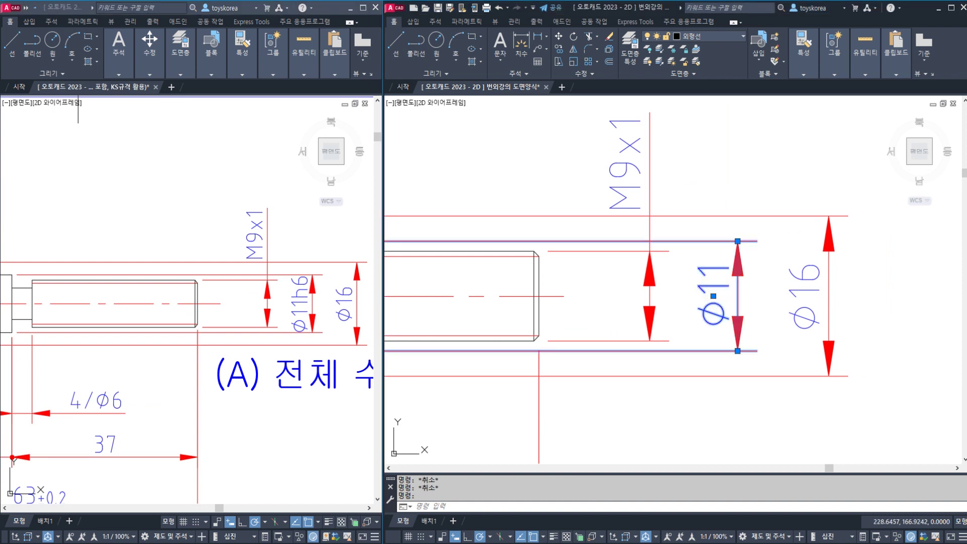
pyautogui.doubleClick(731, 298)
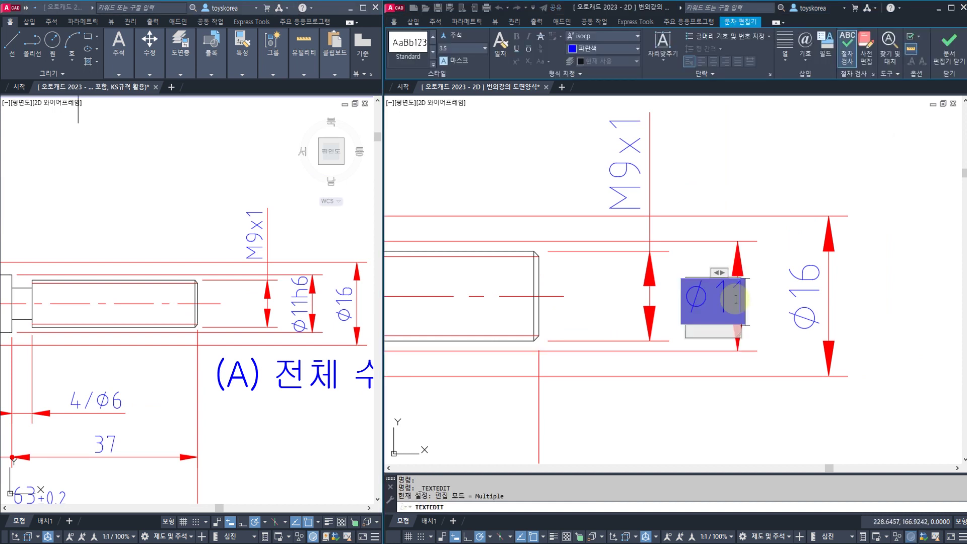
pyautogui.write('h6')
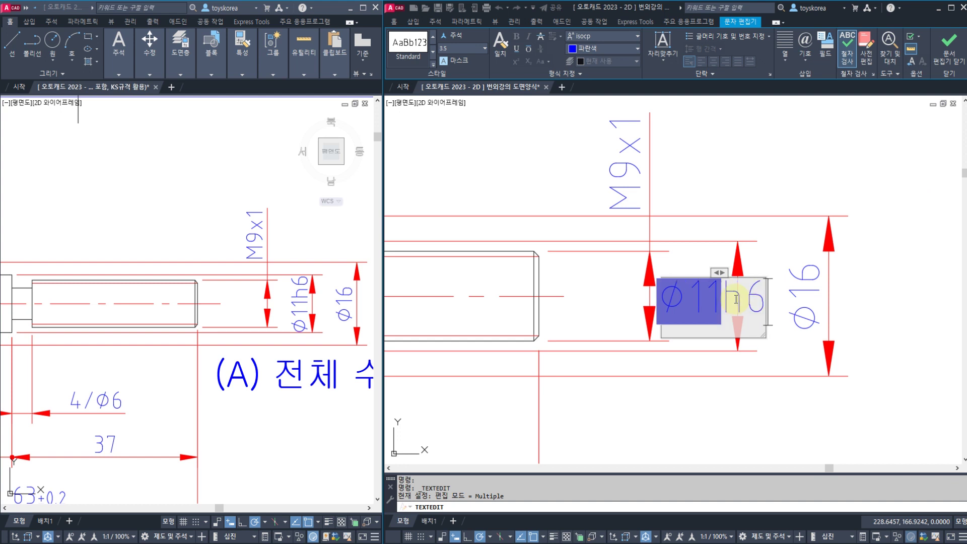
pyautogui.click(746, 371)
pyautogui.press('Escape')
# Step: Move the Ø11h6 dimension text back down between its extension lines, onto the middle of the dimension line at the shaft's centerline
pyautogui.moveTo(686, 297); pyautogui.dragTo(664, 338, button='middle')
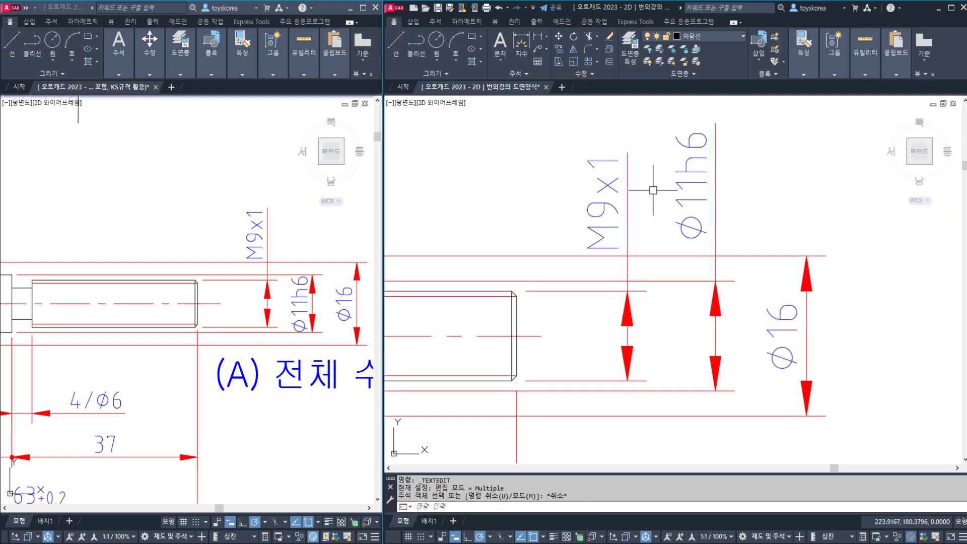
pyautogui.press('Escape')
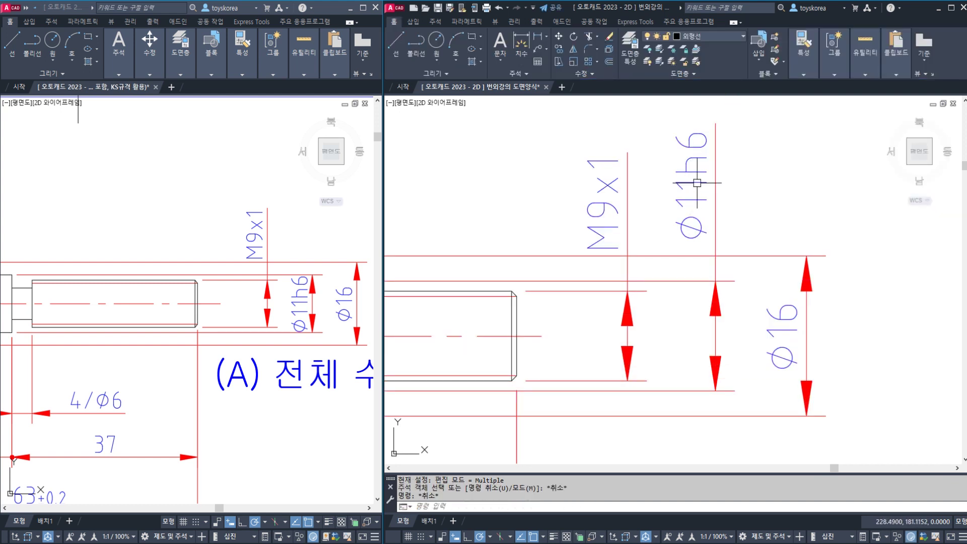
pyautogui.click(697, 182)
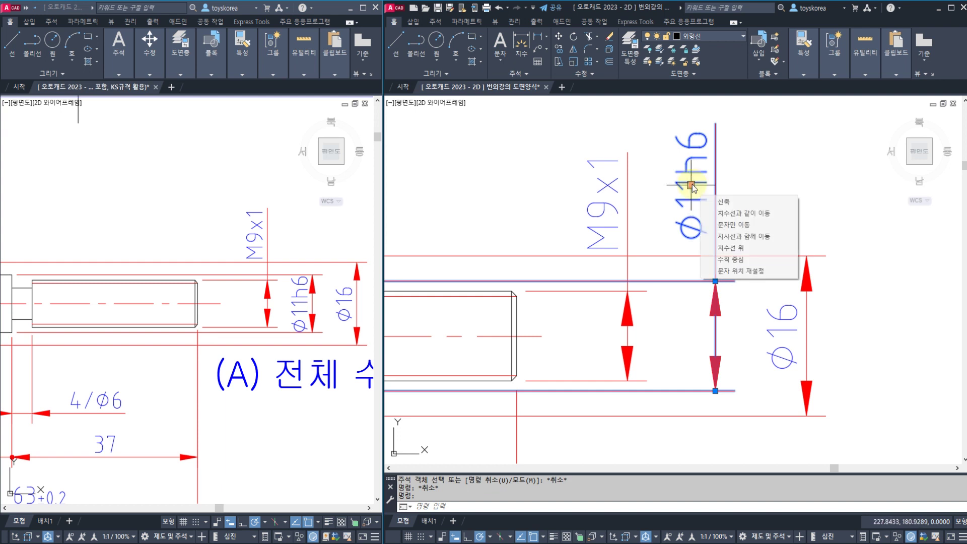
pyautogui.click(691, 185)
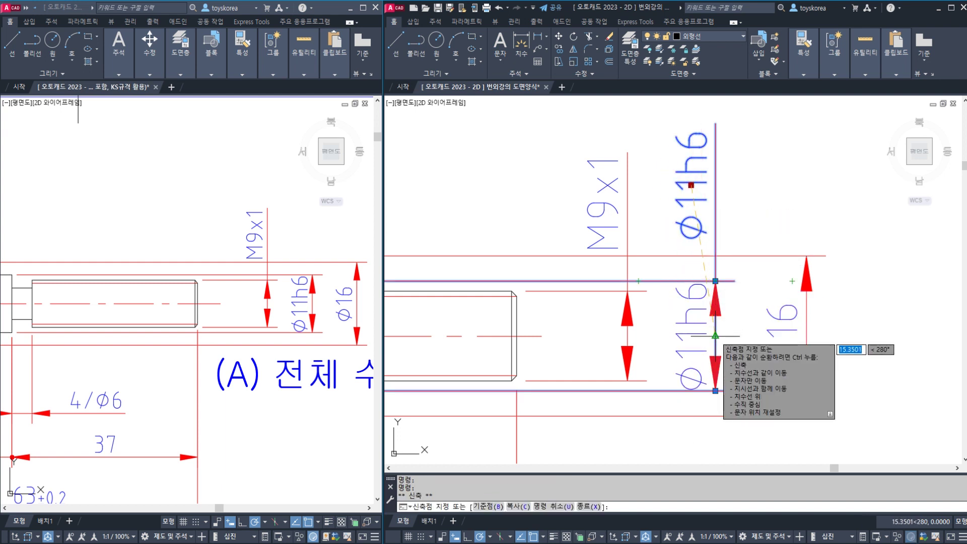
pyautogui.click(715, 335)
pyautogui.press('Escape')
# Step: Append /%%c6 to the undercut's 4 length dimension text so that it reads 4/Ø6
pyautogui.scroll(-2, 680, 250)
pyautogui.moveTo(625, 305); pyautogui.dragTo(710, 241, button='middle')
pyautogui.scroll(-2, 665, 256)
pyautogui.click(222, 408)
pyautogui.moveTo(142, 408)
pyautogui.mouseDown(button='middle')
pyautogui.moveTo(168, 358)
pyautogui.moveTo(232, 363)
pyautogui.mouseUp(button='middle')
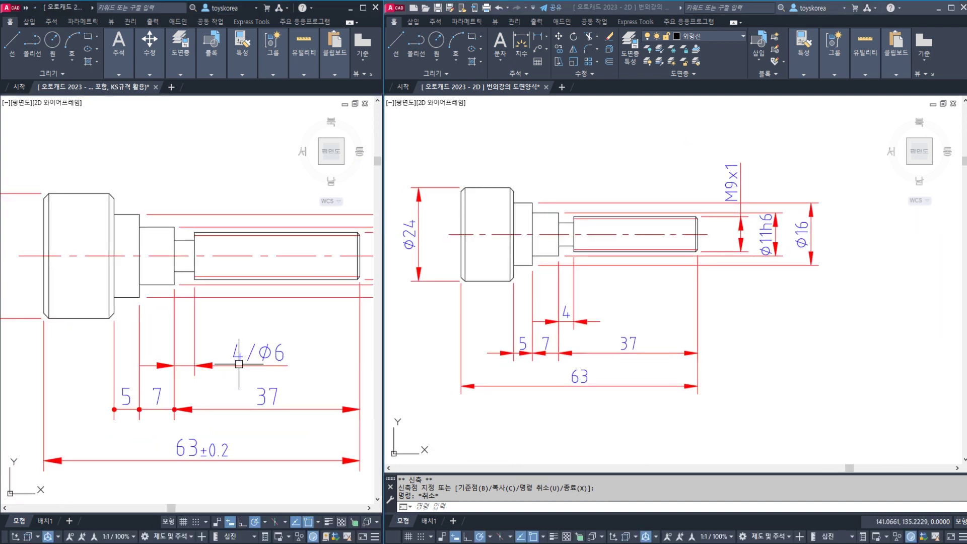
pyautogui.click(564, 319)
pyautogui.press('Escape')
pyautogui.scroll(2, 565, 316)
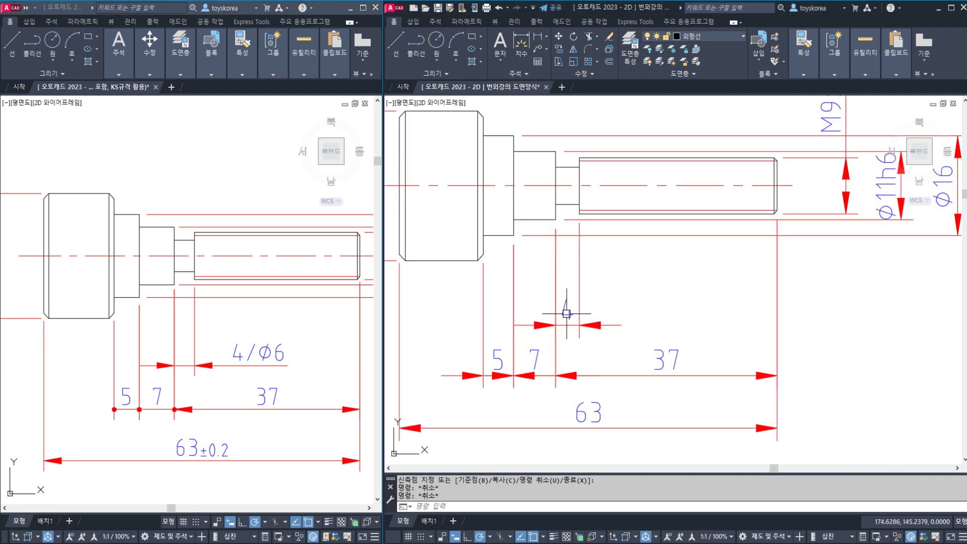
pyautogui.click(567, 313)
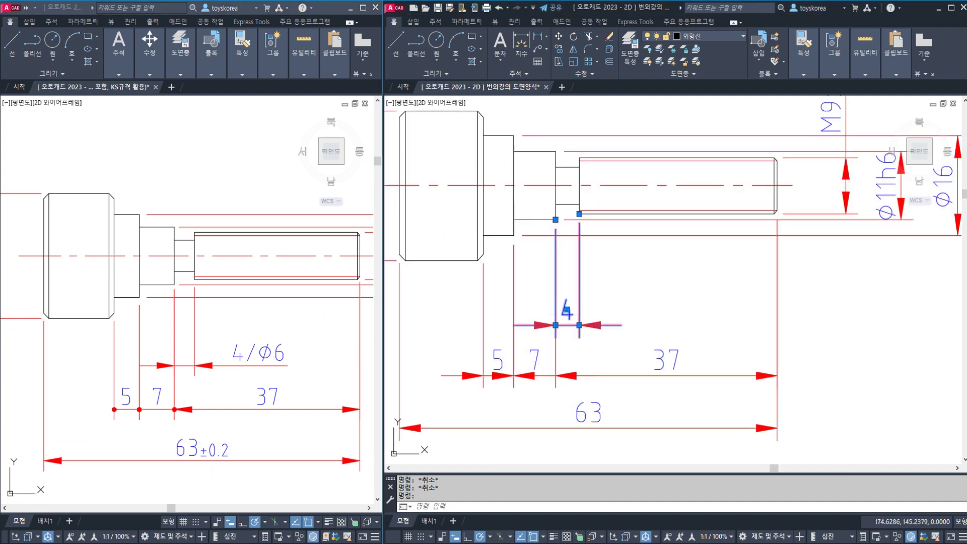
pyautogui.doubleClick(566, 311)
pyautogui.write('/')
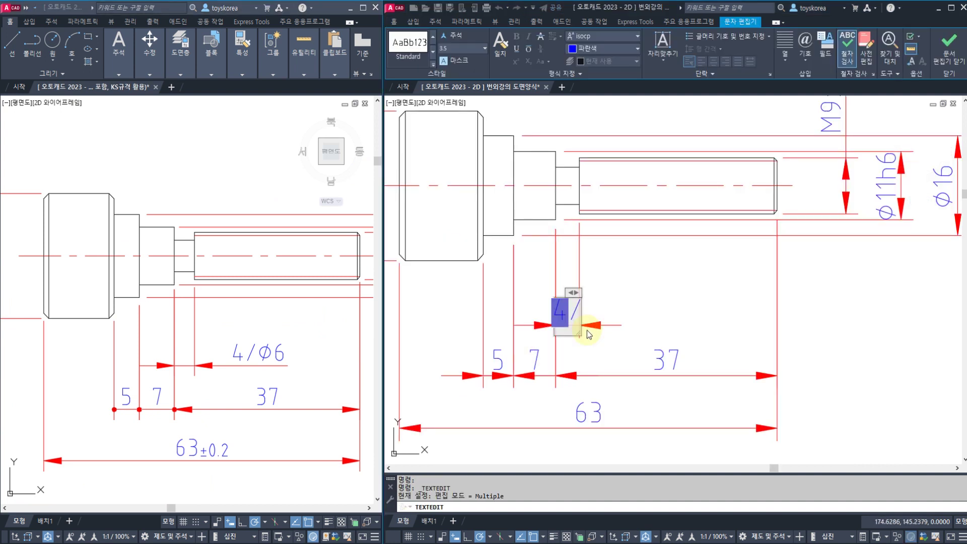
pyautogui.write('%%')
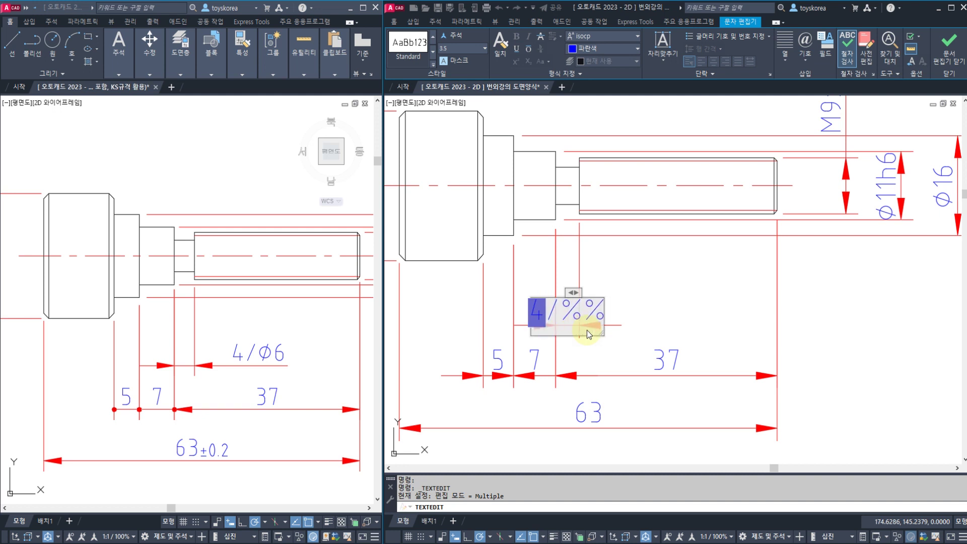
pyautogui.write('c')
pyautogui.write('6')
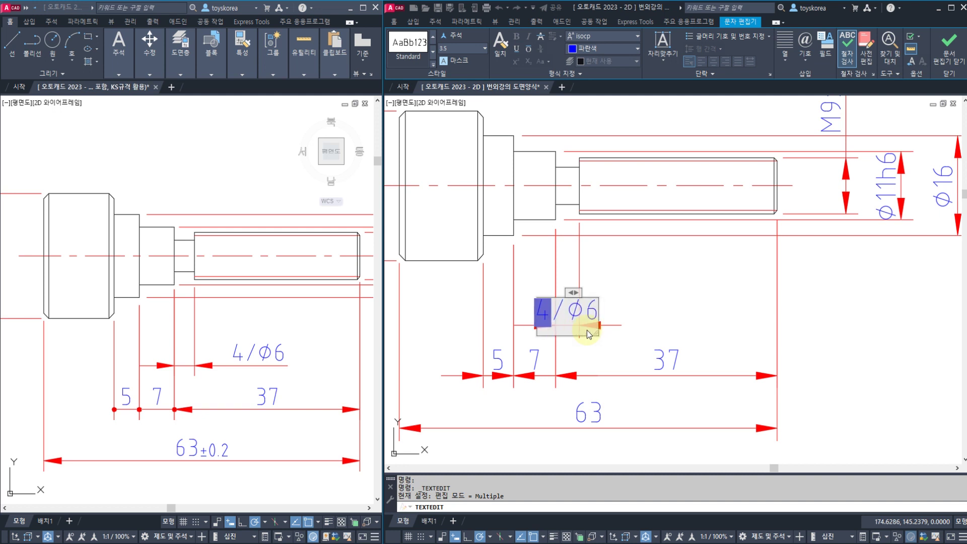
pyautogui.click(948, 48)
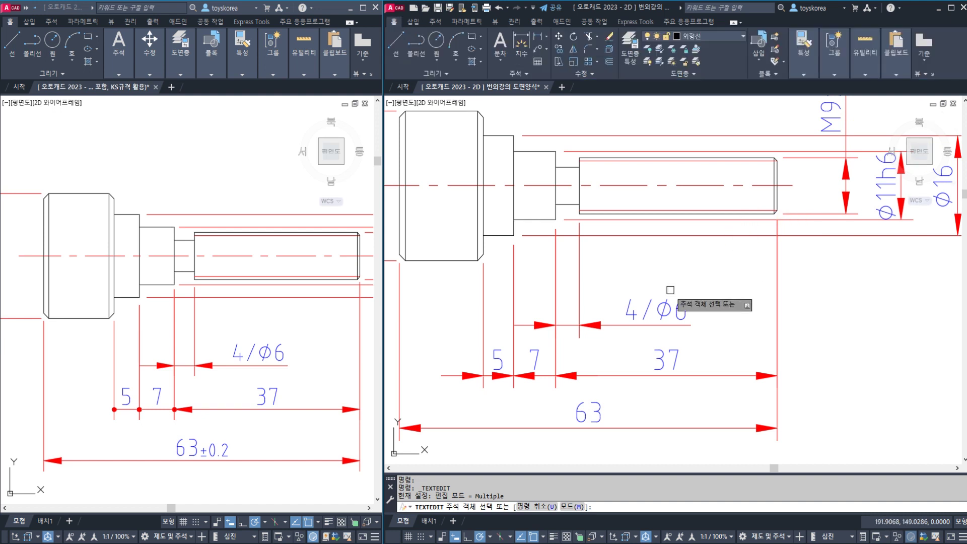
# Step: Set the first arrowhead of the 5 and 7 length dimensions to the small dot (작은 점) in their properties
pyautogui.moveTo(610, 357); pyautogui.dragTo(643, 332, button='middle')
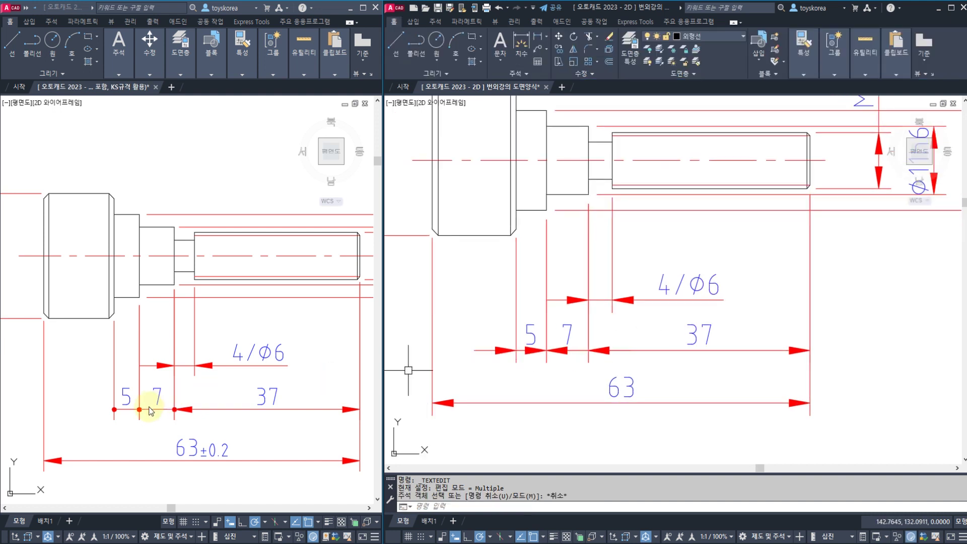
pyautogui.click(496, 375)
pyautogui.press('Escape')
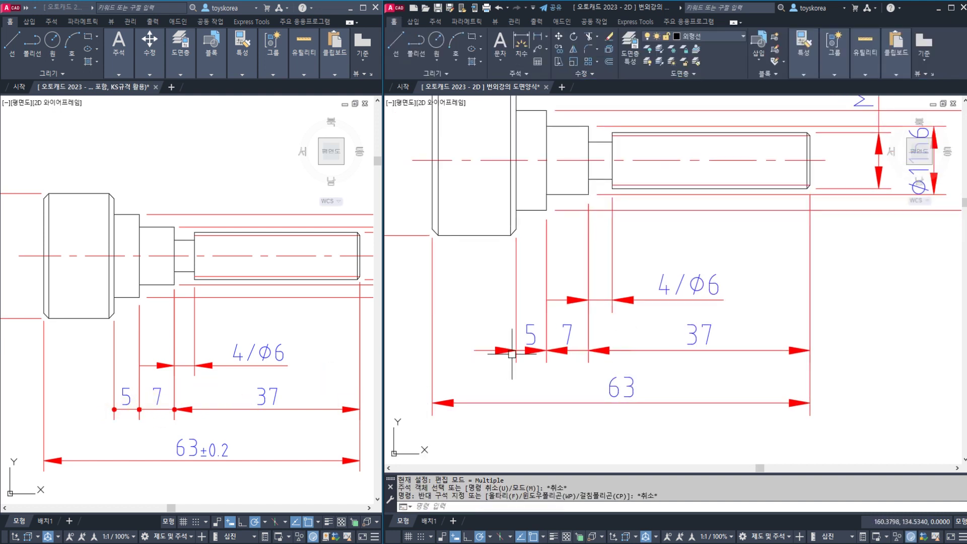
pyautogui.press('Escape')
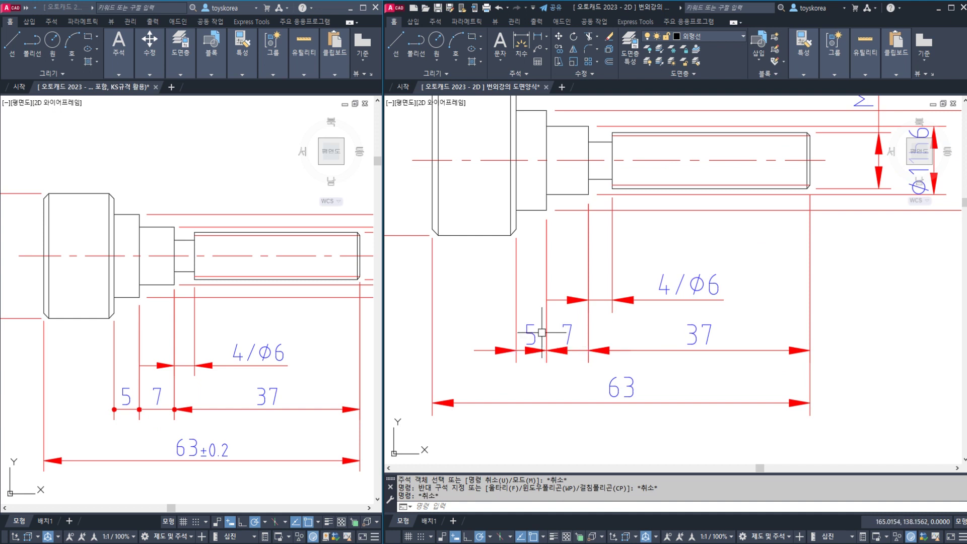
pyautogui.write('ch')
pyautogui.press('Return')
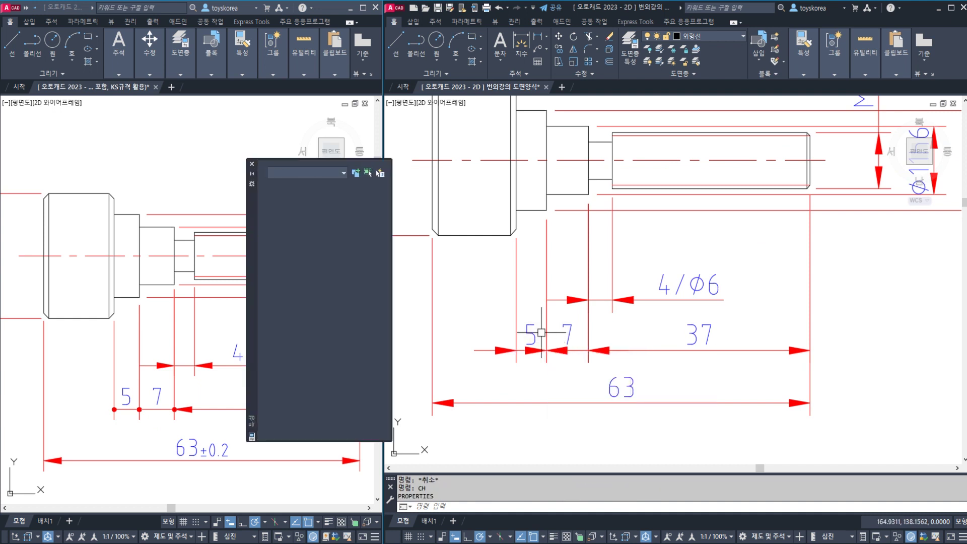
pyautogui.click(532, 334)
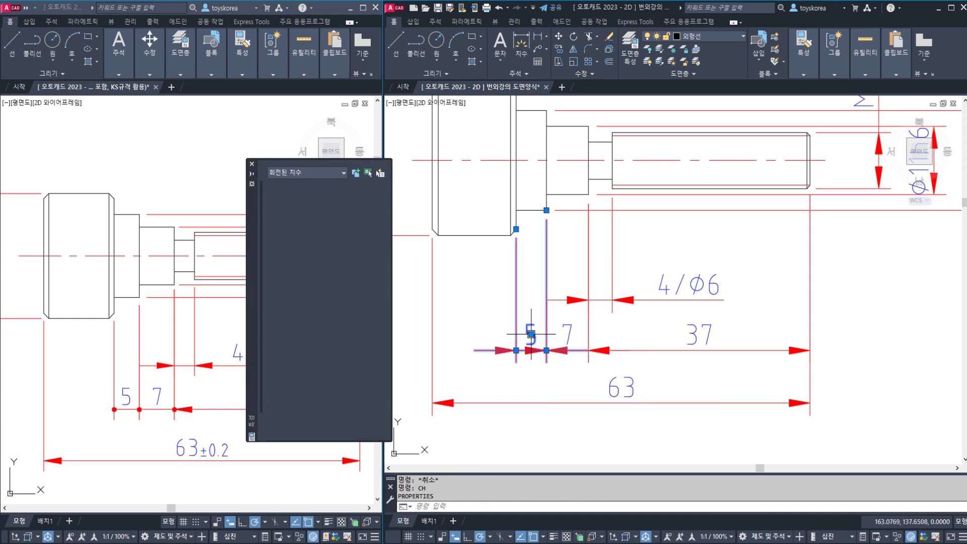
pyautogui.click(569, 335)
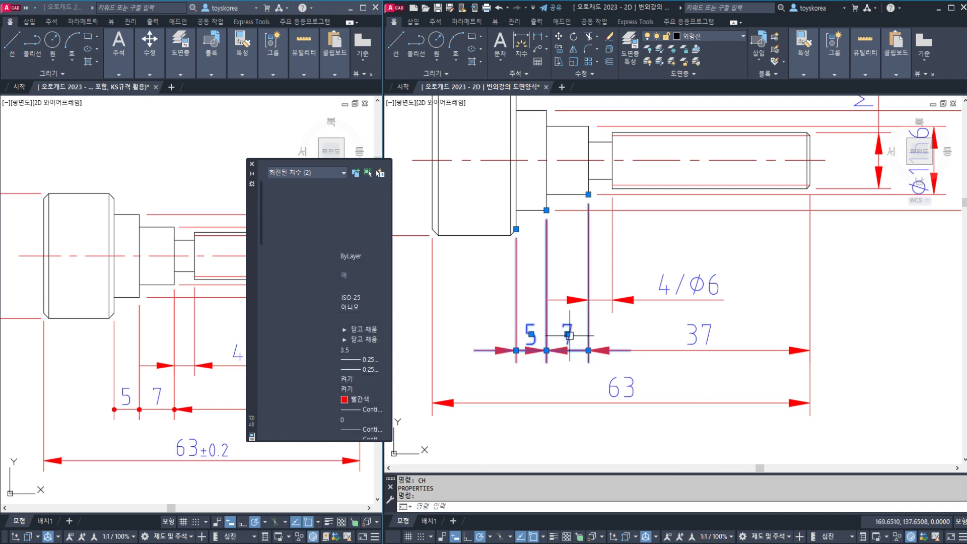
pyautogui.click(379, 330)
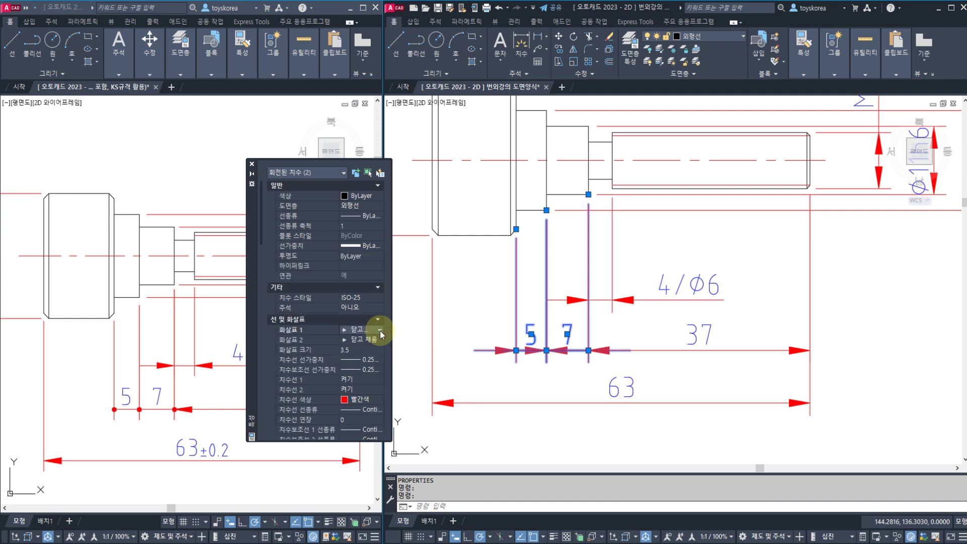
pyautogui.click(379, 330)
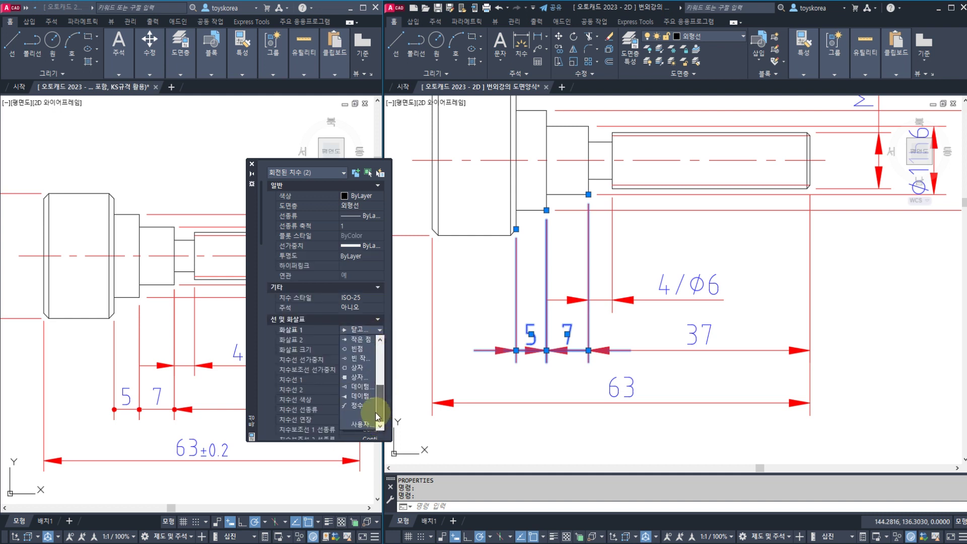
pyautogui.click(360, 340)
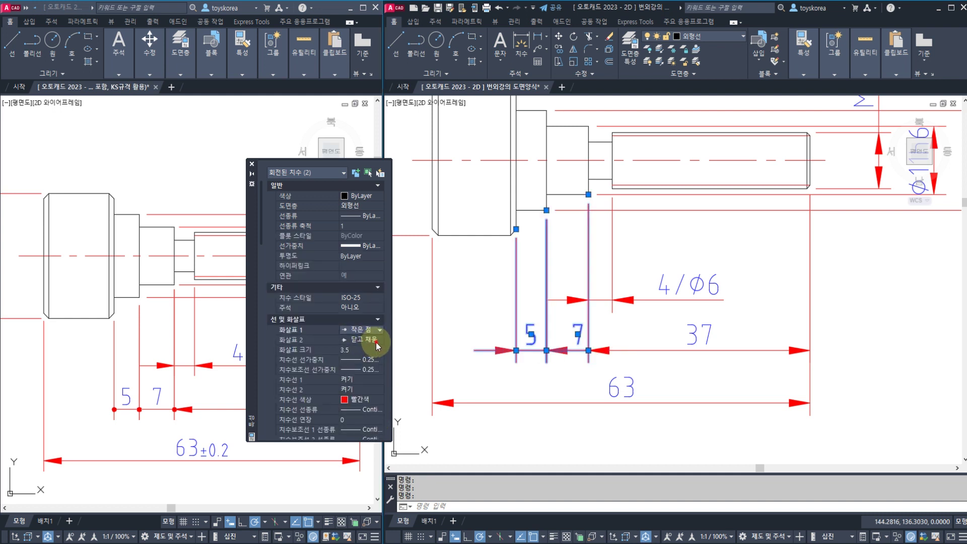
# Step: Set the second arrowhead of the 5 and 7 length dimensions to the small dot (작은 점) and close the properties
pyautogui.click(380, 341)
pyautogui.moveTo(382, 356); pyautogui.dragTo(380, 424)
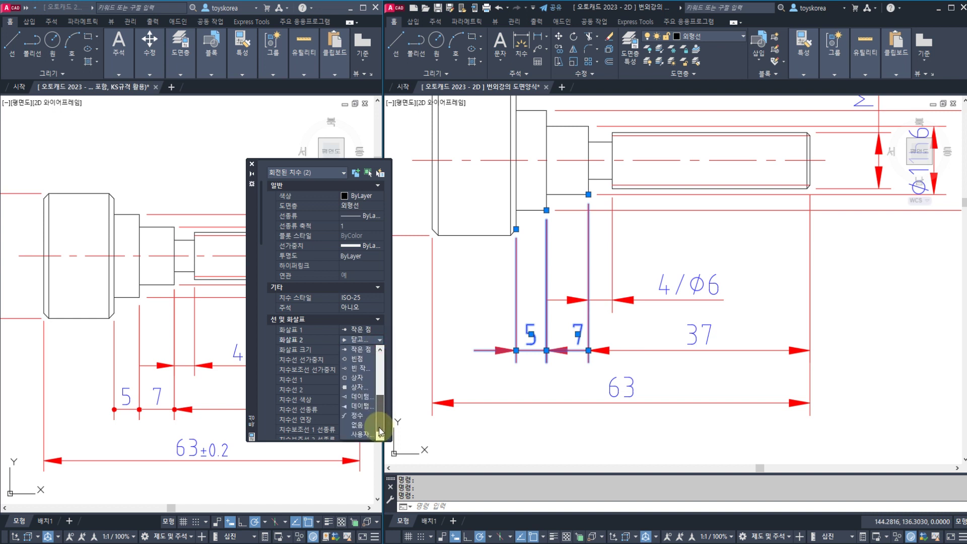
pyautogui.click(361, 349)
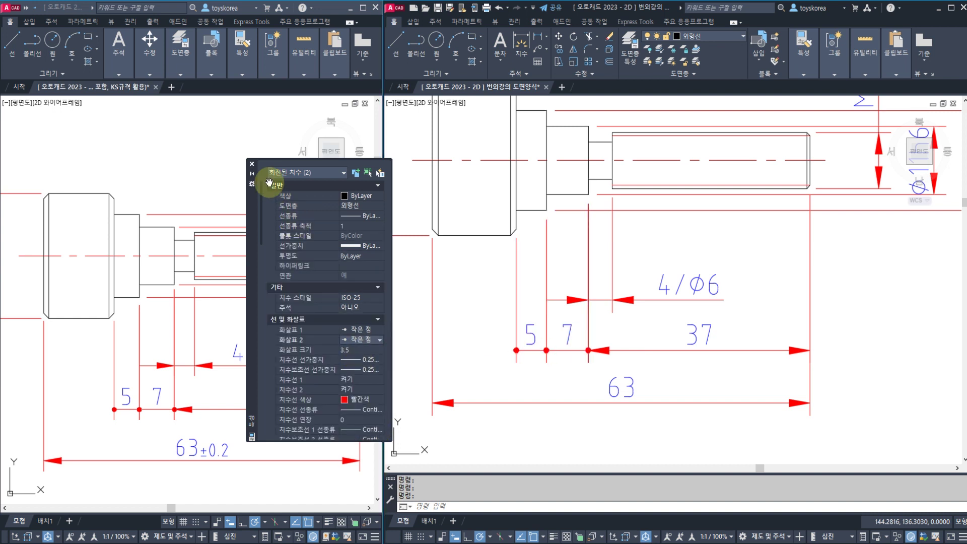
pyautogui.click(252, 164)
pyautogui.press('Escape')
pyautogui.press('Escape')
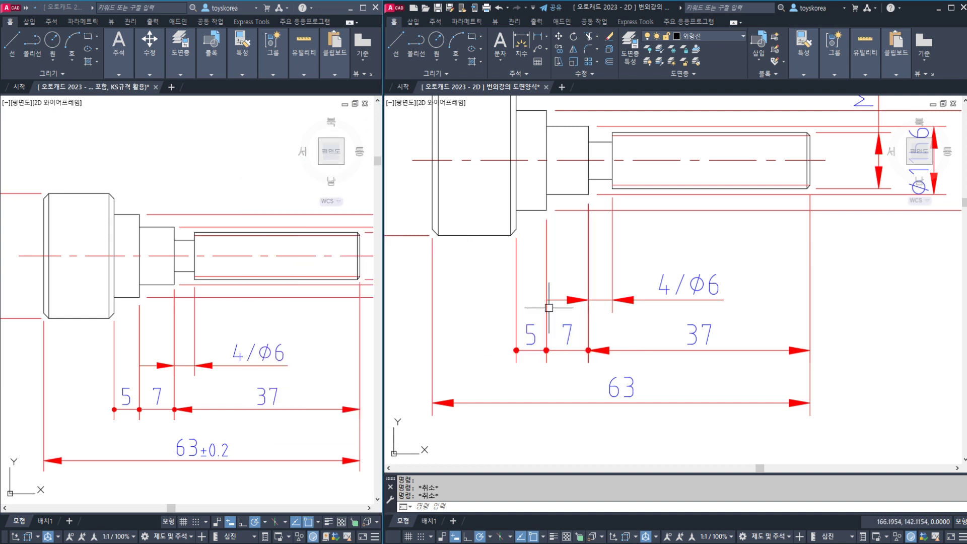
# Step: Append the plus/minus code %%p after the value in the shaft's overall length dimension text
pyautogui.moveTo(574, 308); pyautogui.dragTo(556, 306, button='middle')
pyautogui.click(597, 388)
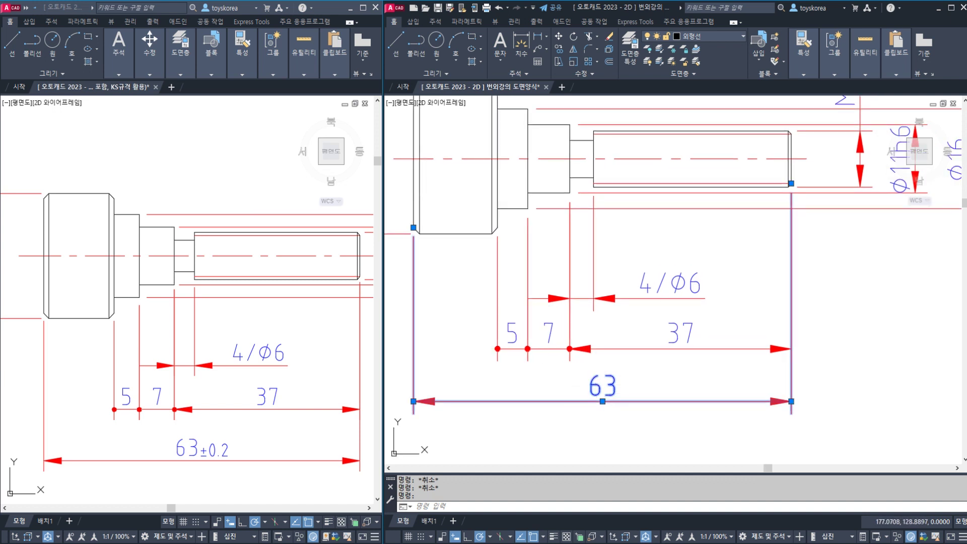
pyautogui.doubleClick(624, 389)
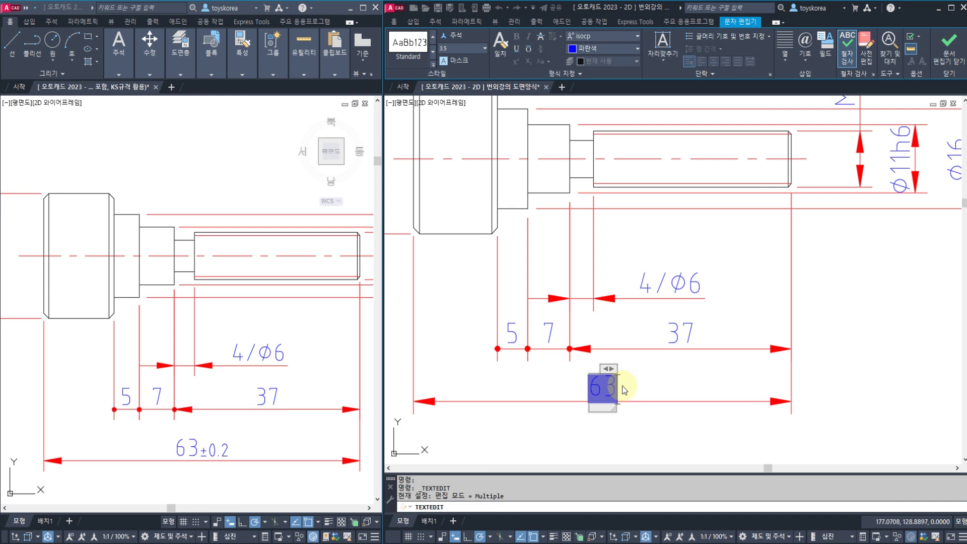
pyautogui.write('%%p')
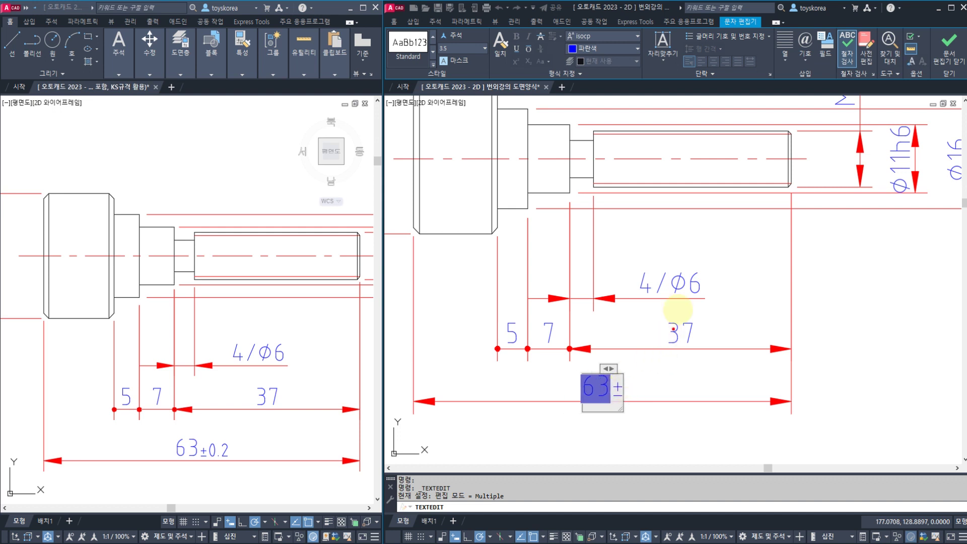
pyautogui.moveTo(702, 207); pyautogui.dragTo(648, 282)
pyautogui.moveTo(627, 238); pyautogui.dragTo(637, 244)
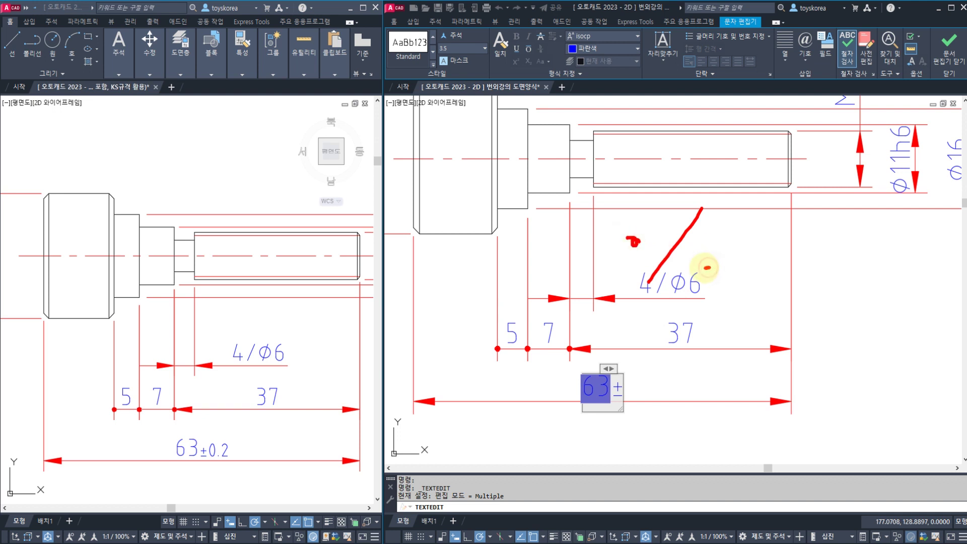
pyautogui.moveTo(803, 219)
pyautogui.mouseDown()
pyautogui.moveTo(756, 281)
pyautogui.moveTo(758, 254)
pyautogui.mouseUp()
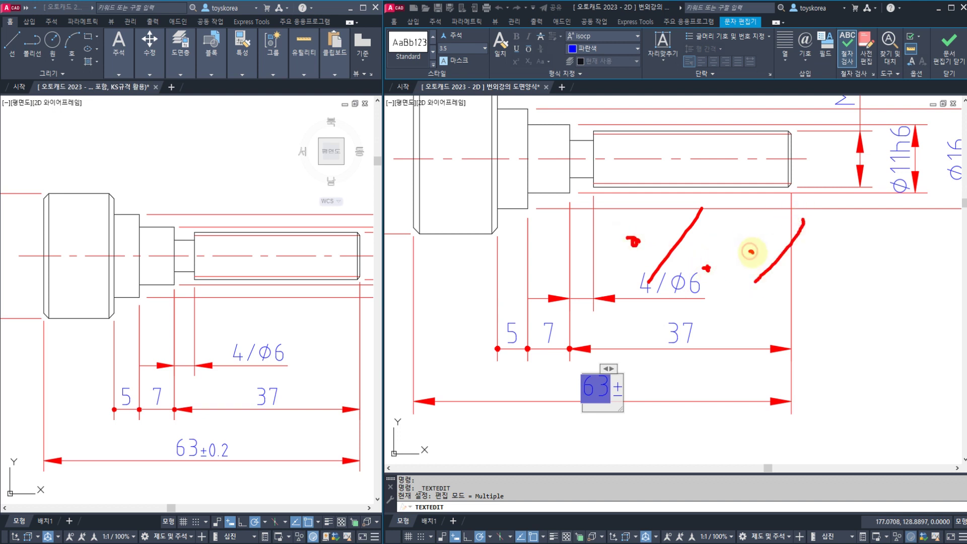
pyautogui.click(790, 275)
pyautogui.moveTo(837, 248)
pyautogui.mouseDown()
pyautogui.moveTo(822, 280)
pyautogui.moveTo(896, 273)
pyautogui.moveTo(915, 302)
pyautogui.moveTo(931, 251)
pyautogui.moveTo(907, 318)
pyautogui.mouseUp()
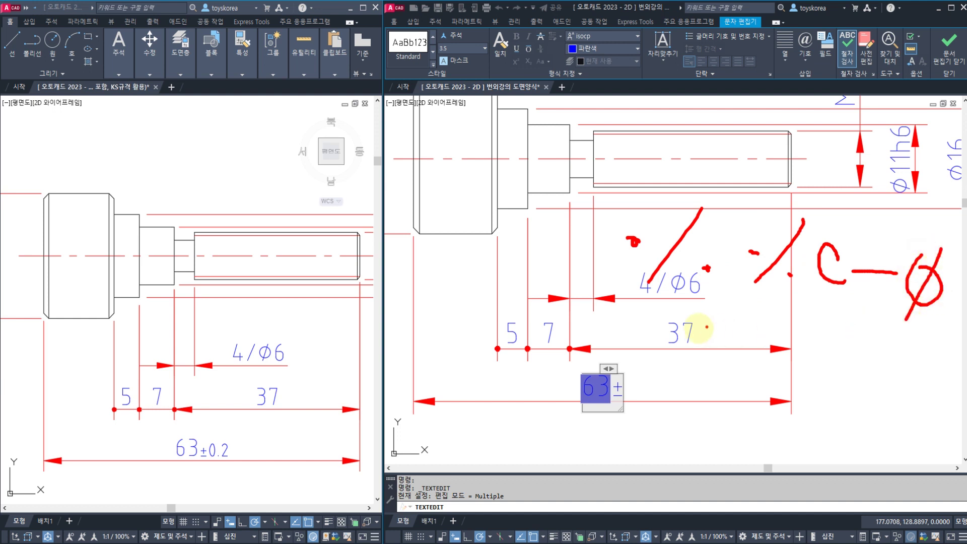
pyautogui.moveTo(701, 315); pyautogui.dragTo(639, 367)
pyautogui.moveTo(630, 325); pyautogui.dragTo(688, 364)
pyautogui.moveTo(768, 318); pyautogui.dragTo(726, 355)
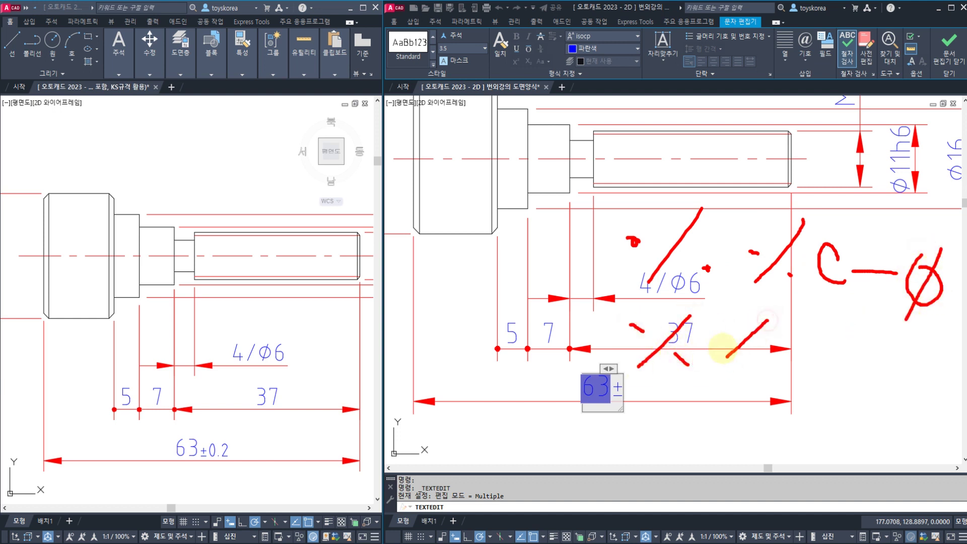
pyautogui.moveTo(729, 322); pyautogui.dragTo(758, 357)
pyautogui.moveTo(775, 321); pyautogui.dragTo(784, 414)
pyautogui.moveTo(782, 348)
pyautogui.mouseDown()
pyautogui.moveTo(799, 359)
pyautogui.moveTo(877, 357)
pyautogui.moveTo(861, 383)
pyautogui.moveTo(872, 386)
pyautogui.moveTo(845, 374)
pyautogui.moveTo(839, 335)
pyautogui.mouseUp()
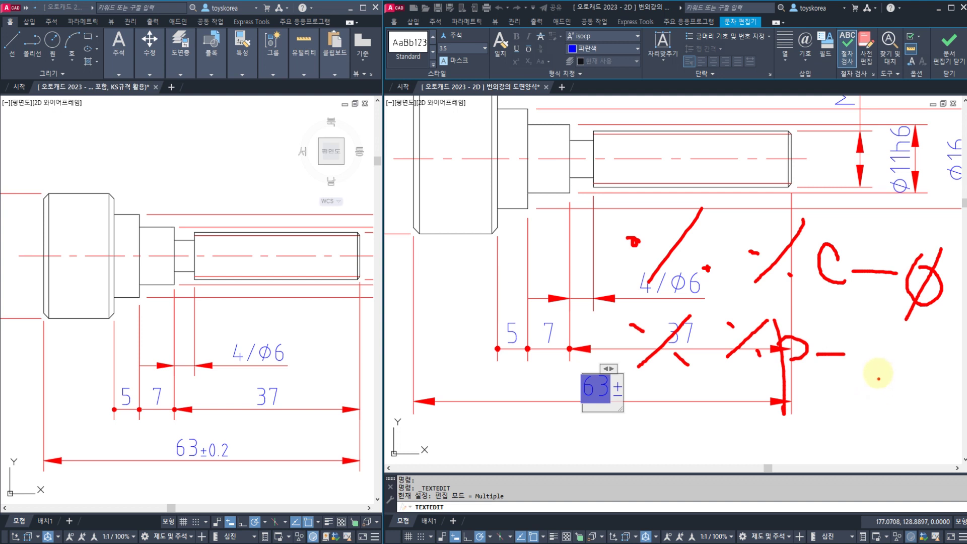
pyautogui.moveTo(876, 372); pyautogui.dragTo(896, 371)
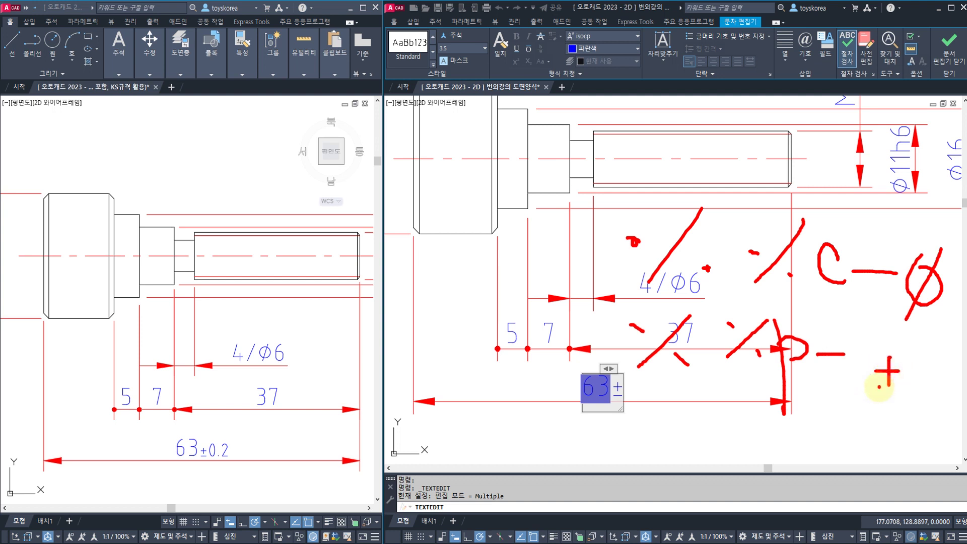
pyautogui.moveTo(900, 395)
pyautogui.mouseDown()
pyautogui.moveTo(863, 338)
pyautogui.moveTo(924, 382)
pyautogui.moveTo(891, 412)
pyautogui.mouseUp()
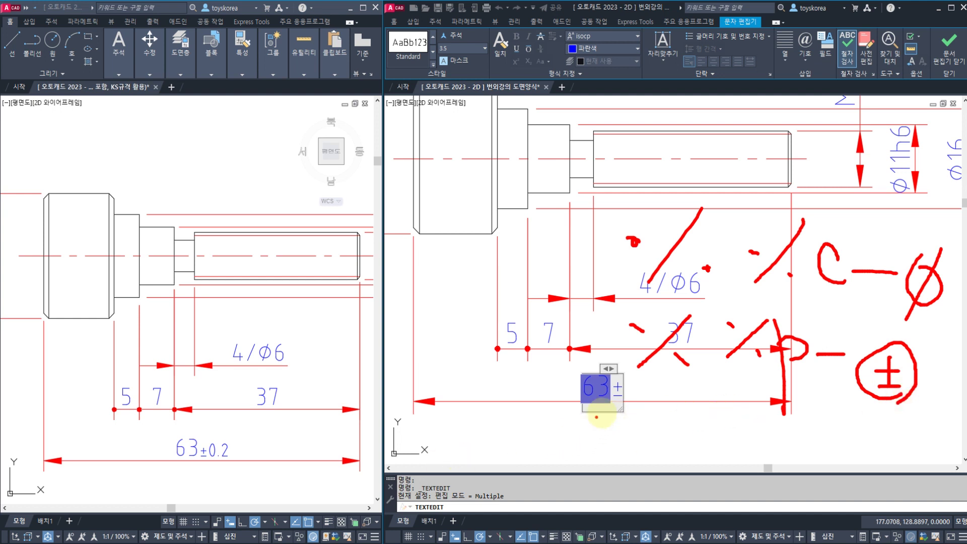
pyautogui.moveTo(618, 413)
pyautogui.mouseDown()
pyautogui.moveTo(616, 375)
pyautogui.moveTo(628, 405)
pyautogui.moveTo(811, 376)
pyautogui.mouseUp()
pyautogui.press('Escape')
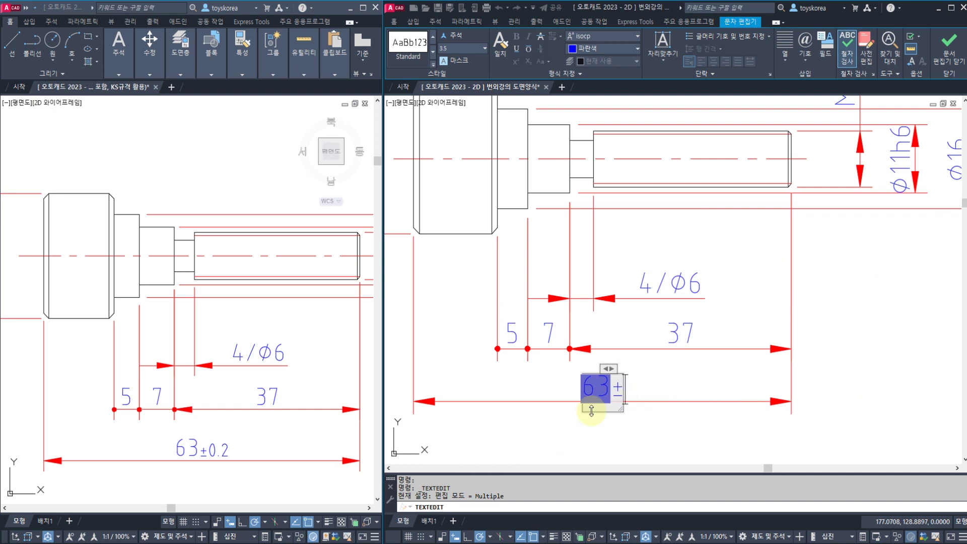
# Step: Complete the overall length dimension text as 63±0.2, set its ±0.2 part to text height 2.5, and save the drawing
pyautogui.write('0.2')
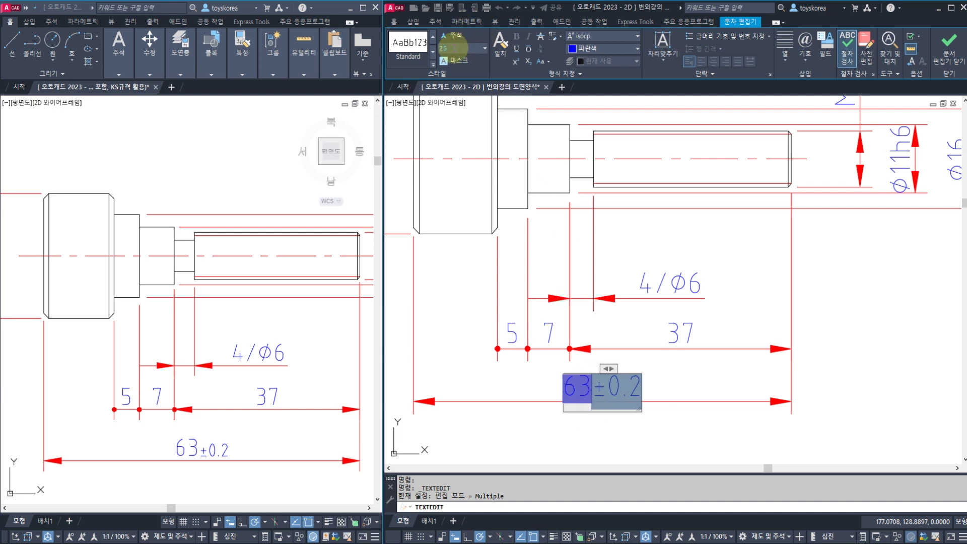
pyautogui.press('Return')
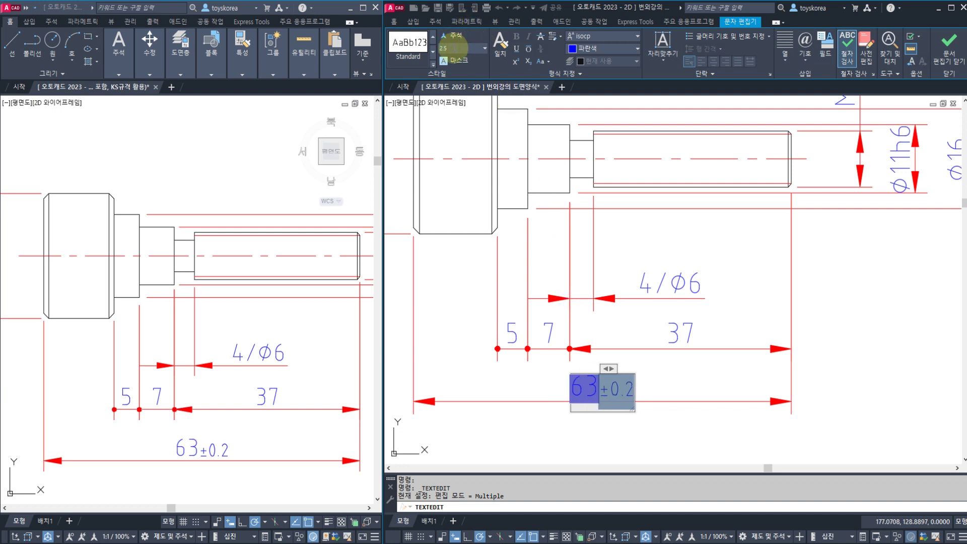
pyautogui.click(944, 53)
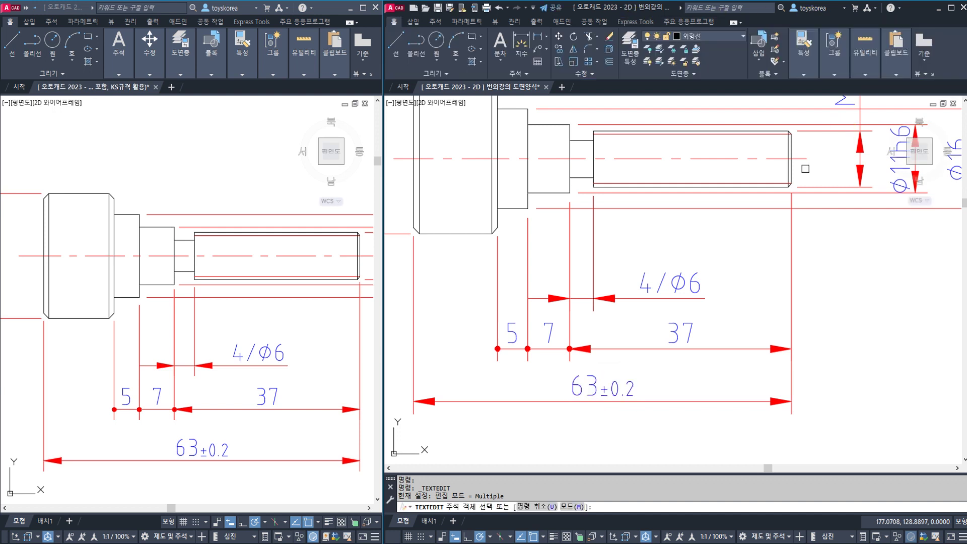
pyautogui.press('Escape')
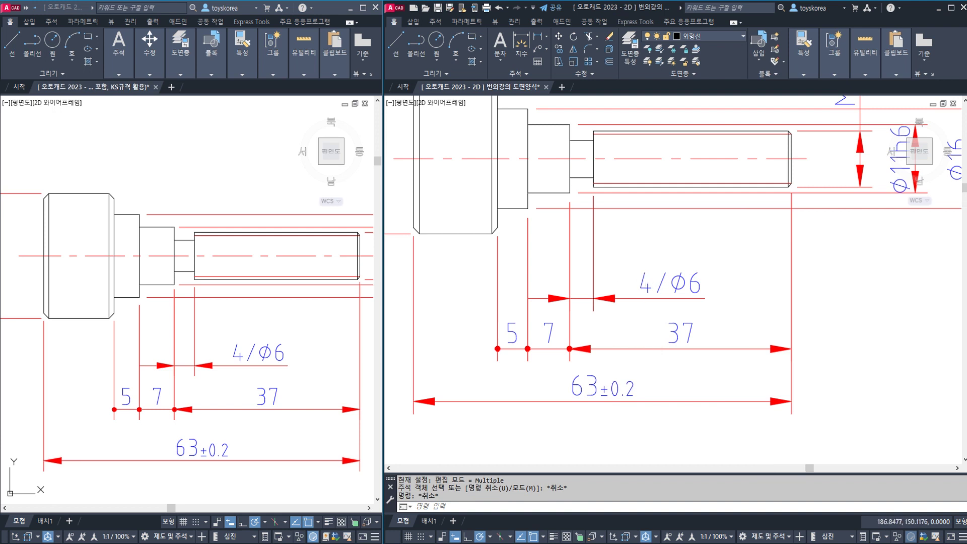
pyautogui.scroll(-2, 670, 307)
pyautogui.hotkey('ctrl', 's')
# Step: Compare the dimensioned shaft with reference version (A), and look over the partially threaded version (B) beneath it
pyautogui.click(313, 310)
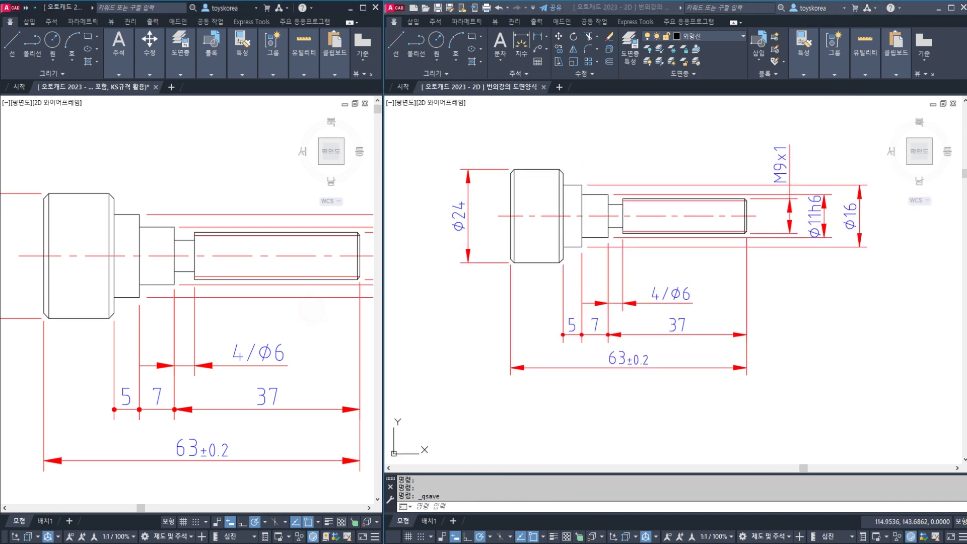
pyautogui.scroll(-2, 302, 307)
pyautogui.moveTo(302, 307); pyautogui.dragTo(208, 309, button='middle')
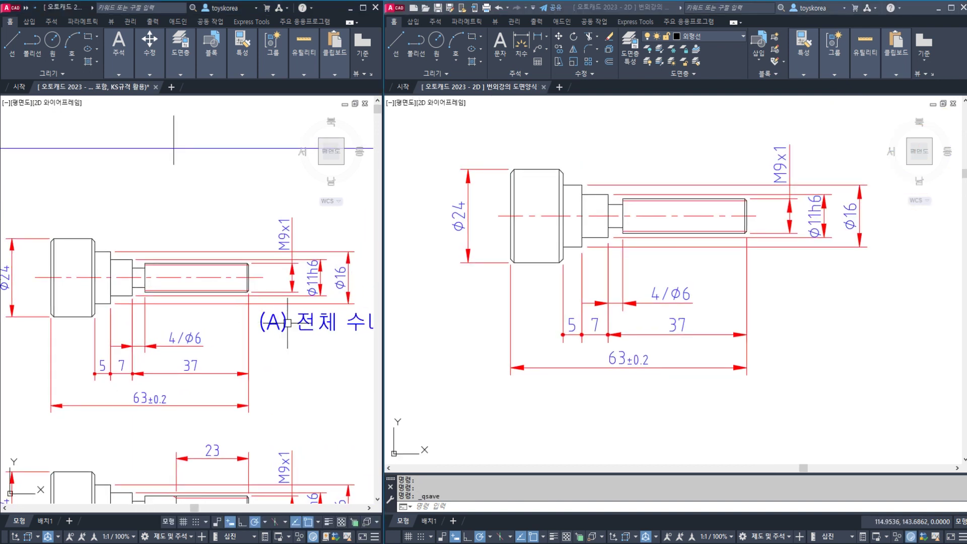
pyautogui.moveTo(273, 323)
pyautogui.mouseDown(button='middle')
pyautogui.moveTo(191, 333)
pyautogui.moveTo(195, 346)
pyautogui.moveTo(279, 309)
pyautogui.moveTo(228, 317)
pyautogui.mouseUp(button='middle')
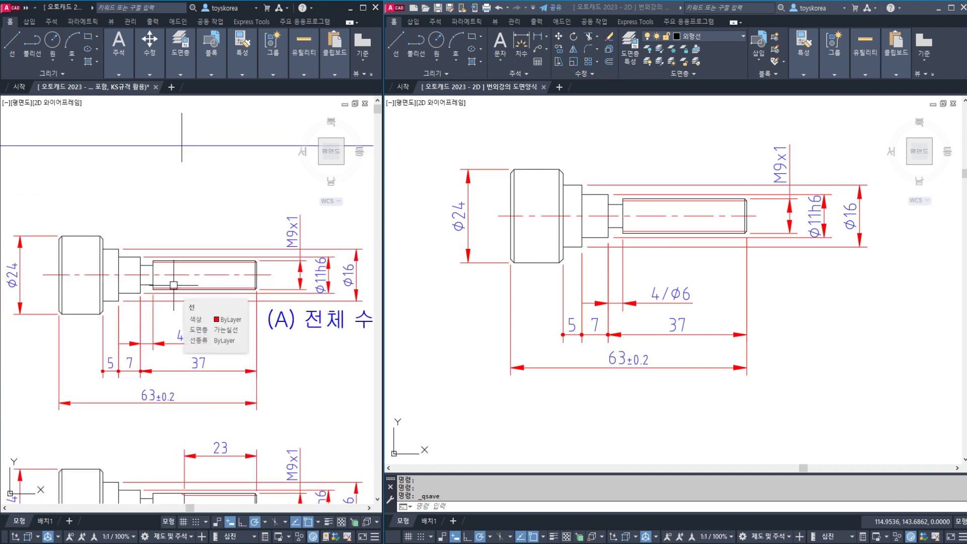
pyautogui.click(711, 237)
pyautogui.press('Escape')
pyautogui.scroll(4, 648, 218)
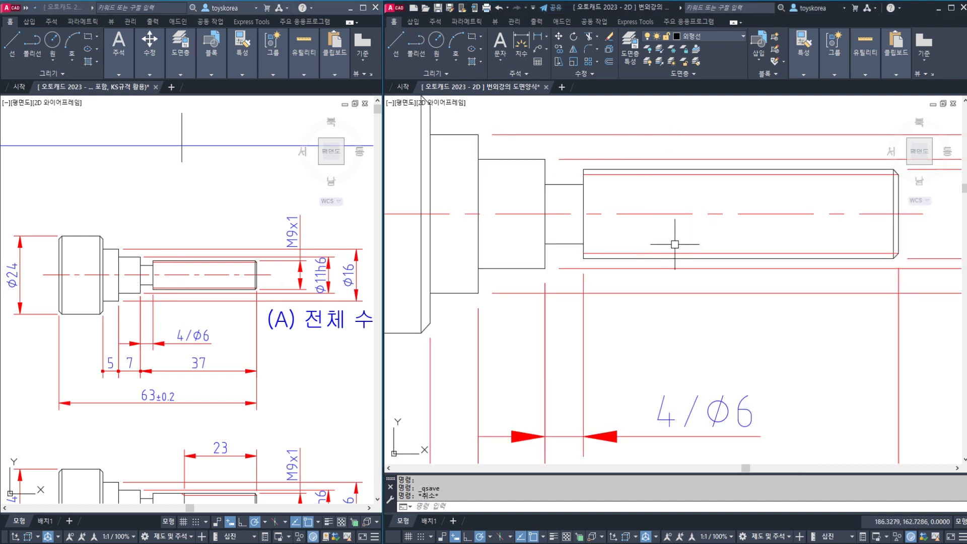
pyautogui.press('Escape')
pyautogui.scroll(-4, 649, 237)
pyautogui.moveTo(652, 238); pyautogui.dragTo(633, 258, button='middle')
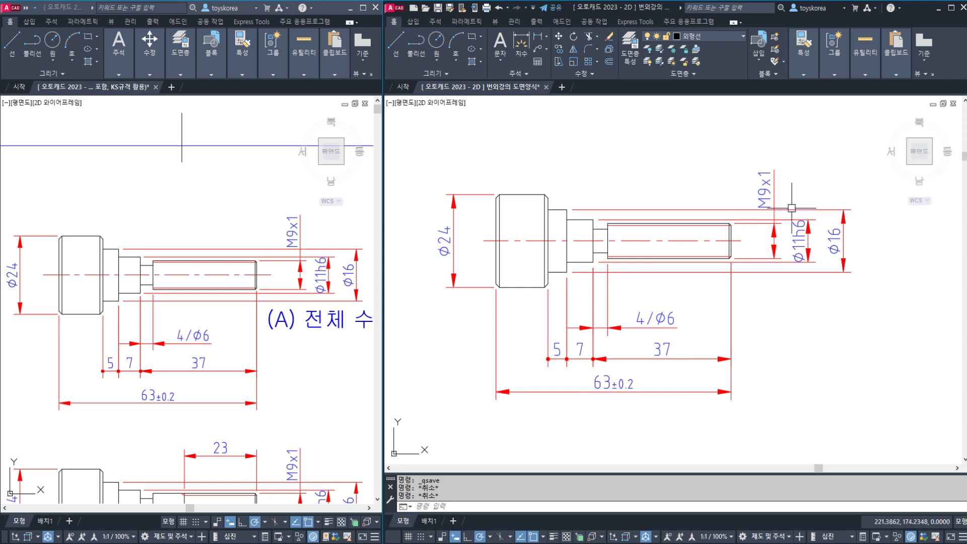
pyautogui.scroll(-2, 726, 247)
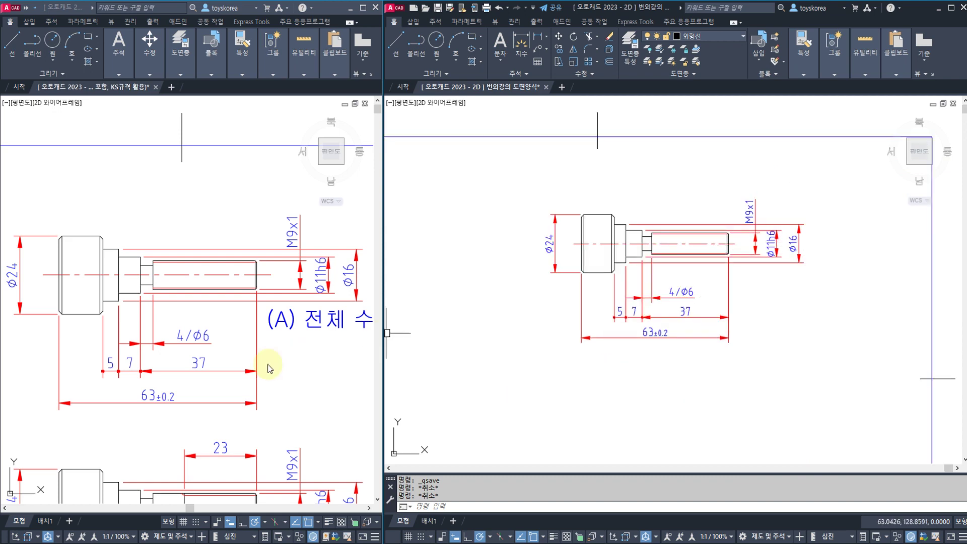
pyautogui.moveTo(260, 404)
pyautogui.mouseDown(button='middle')
pyautogui.moveTo(273, 345)
pyautogui.moveTo(246, 206)
pyautogui.mouseUp(button='middle')
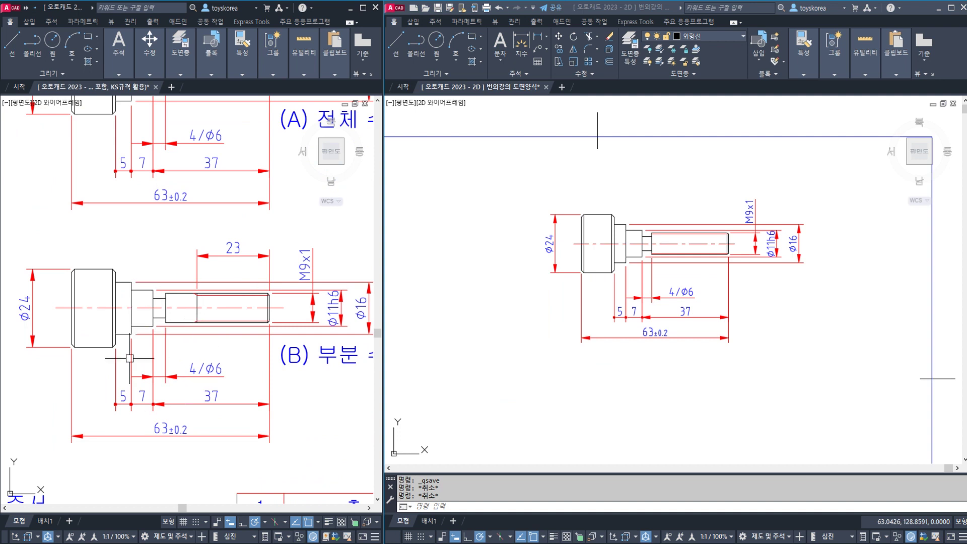
# Step: Move the whole shaft with its dimensions up and to the left within the sheet border to make room below
pyautogui.click(554, 317)
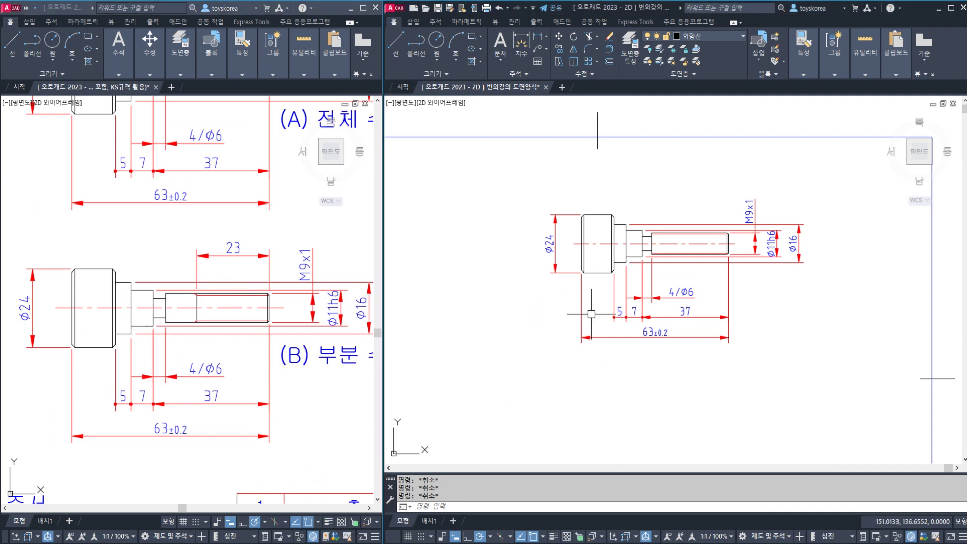
pyautogui.scroll(-2, 591, 297)
pyautogui.click(726, 328)
pyautogui.click(526, 209)
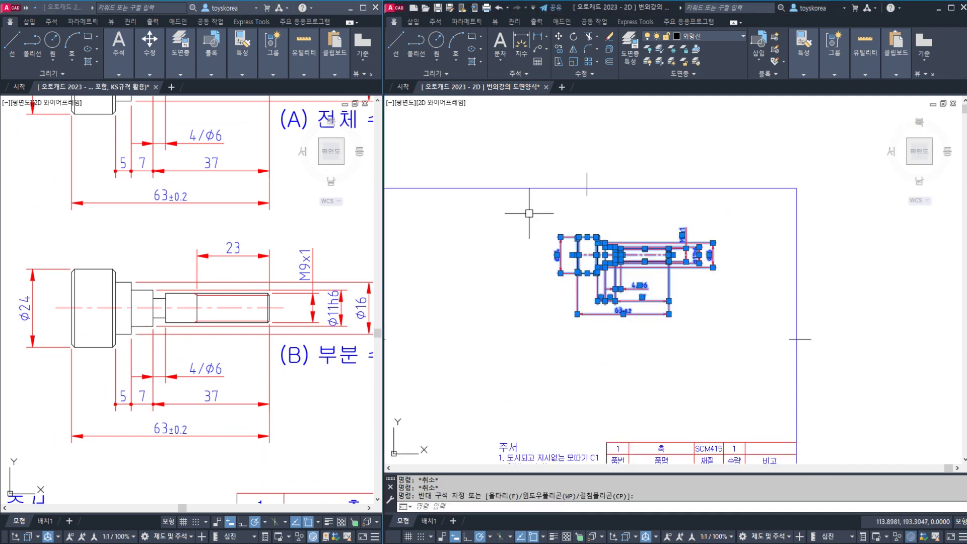
pyautogui.write('m')
pyautogui.press('Return')
pyautogui.click(511, 259)
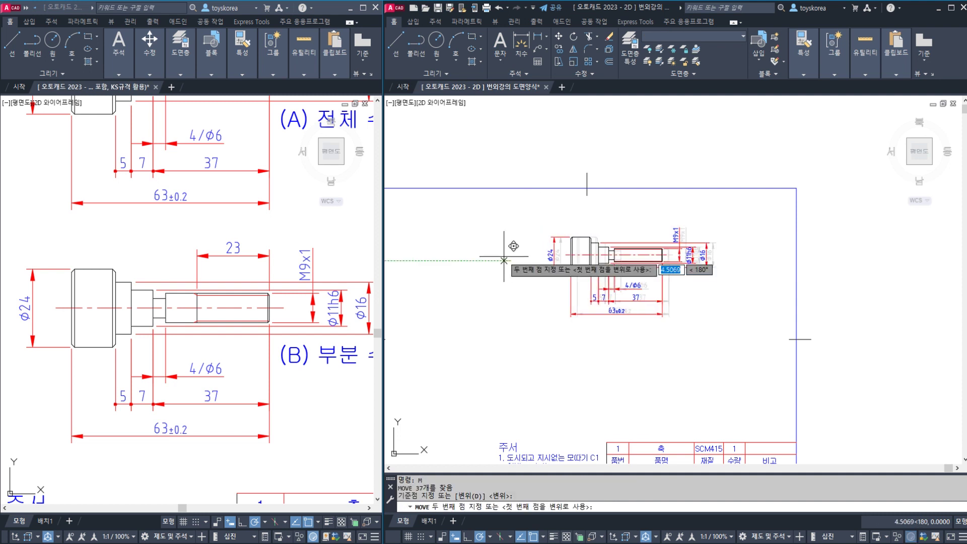
pyautogui.press('Escape')
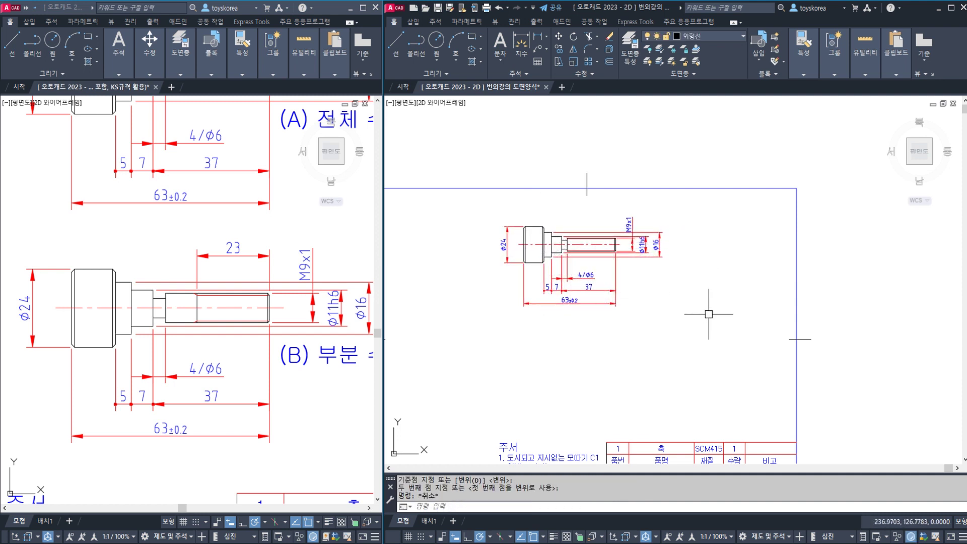
pyautogui.click(709, 314)
pyautogui.press('Escape')
pyautogui.press('Escape')
# Step: Copy the whole dimensioned shaft straight down, placing the copy below the original and above the notes
pyautogui.click(680, 333)
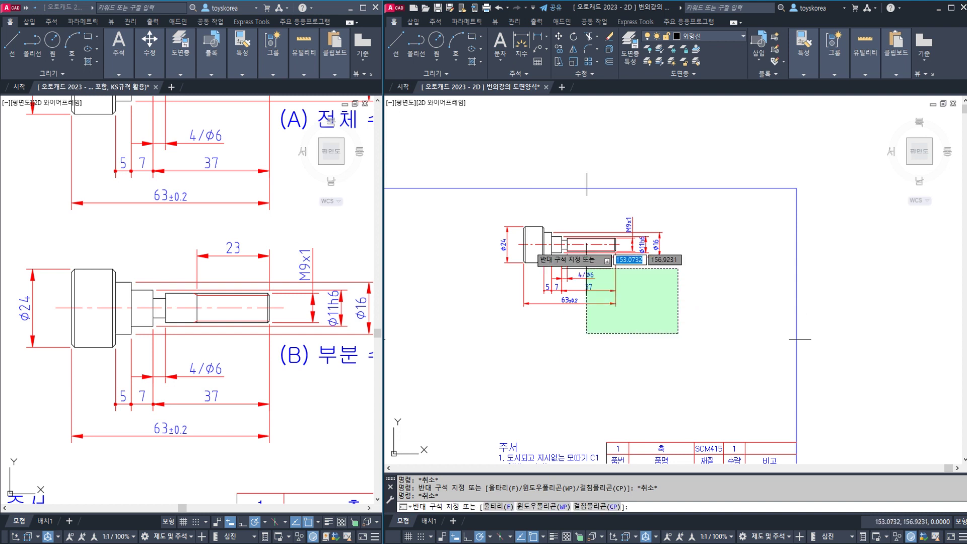
pyautogui.click(482, 224)
pyautogui.write('co')
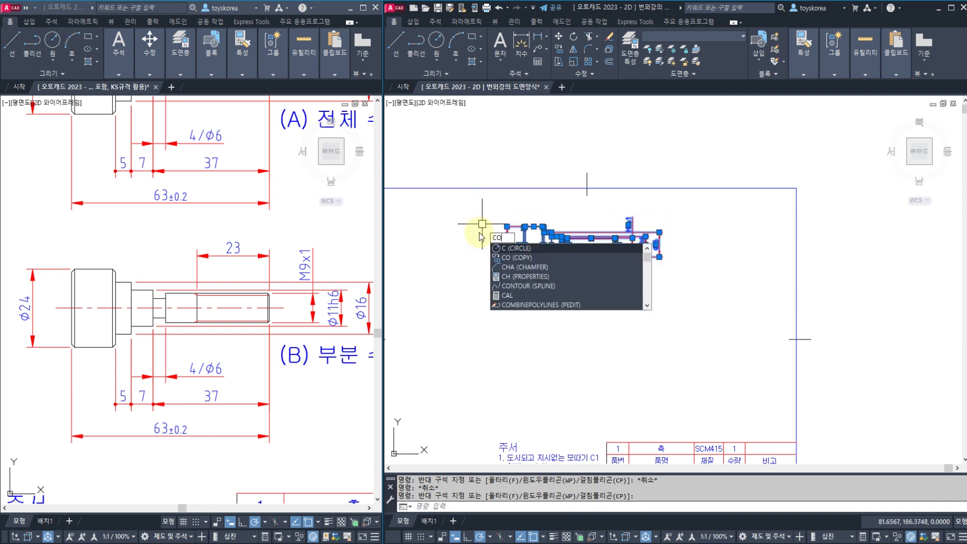
pyautogui.press('Return')
pyautogui.click(469, 266)
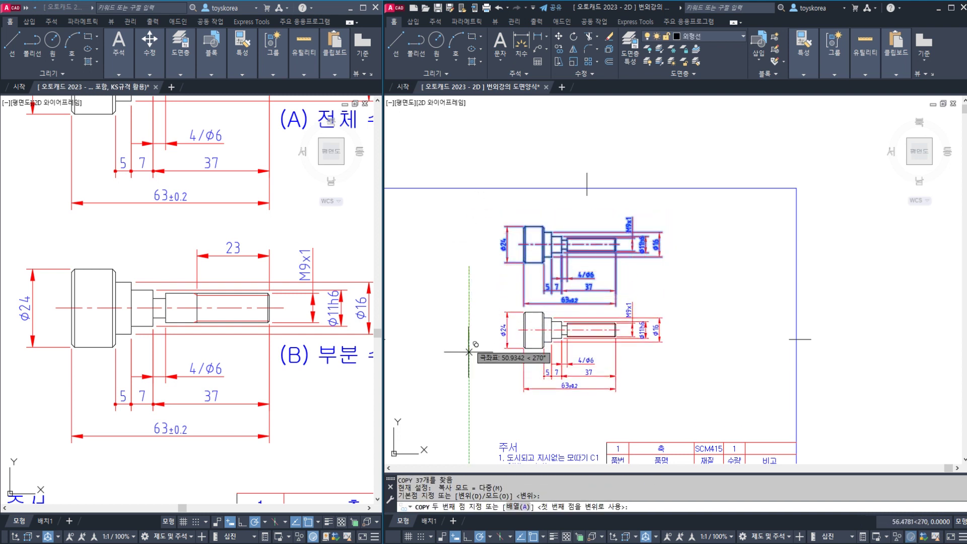
pyautogui.click(468, 372)
pyautogui.press('Escape')
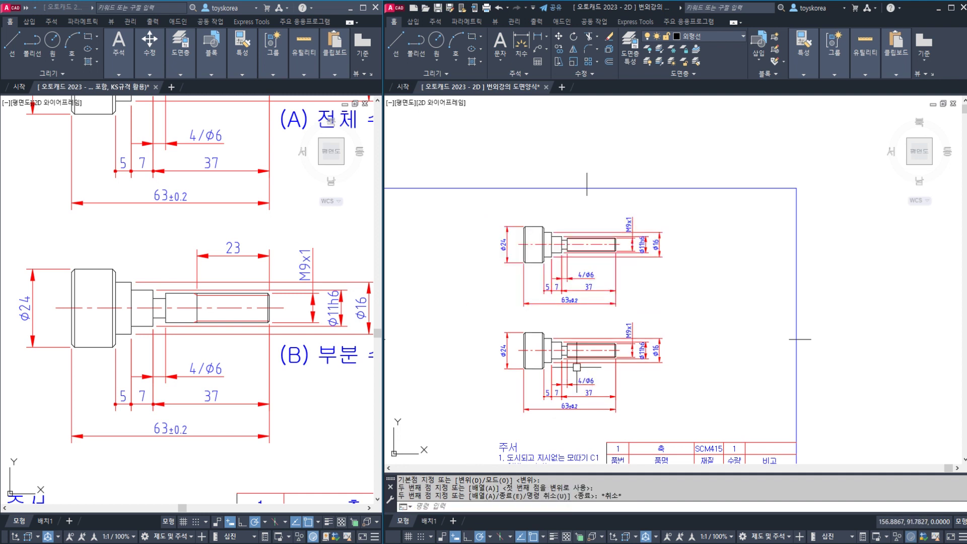
# Step: Examine the thread end line, root lines, slanted run-out lines and thread length dimension on reference version (B)
pyautogui.scroll(4, 596, 355)
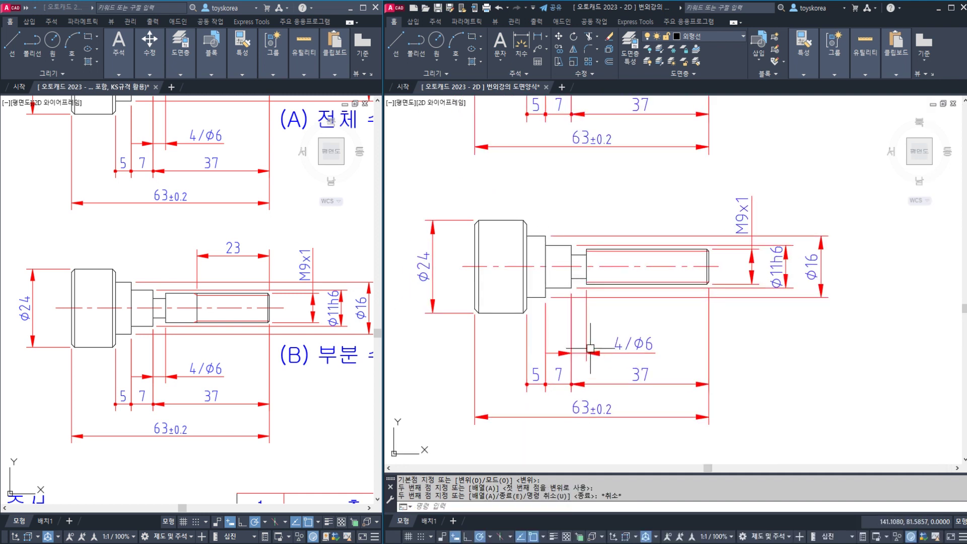
pyautogui.press('Escape')
pyautogui.moveTo(654, 276); pyautogui.dragTo(600, 314, button='middle')
pyautogui.scroll(3, 599, 314)
pyautogui.click(205, 347)
pyautogui.moveTo(220, 288); pyautogui.dragTo(207, 298, button='middle')
pyautogui.scroll(3, 205, 291)
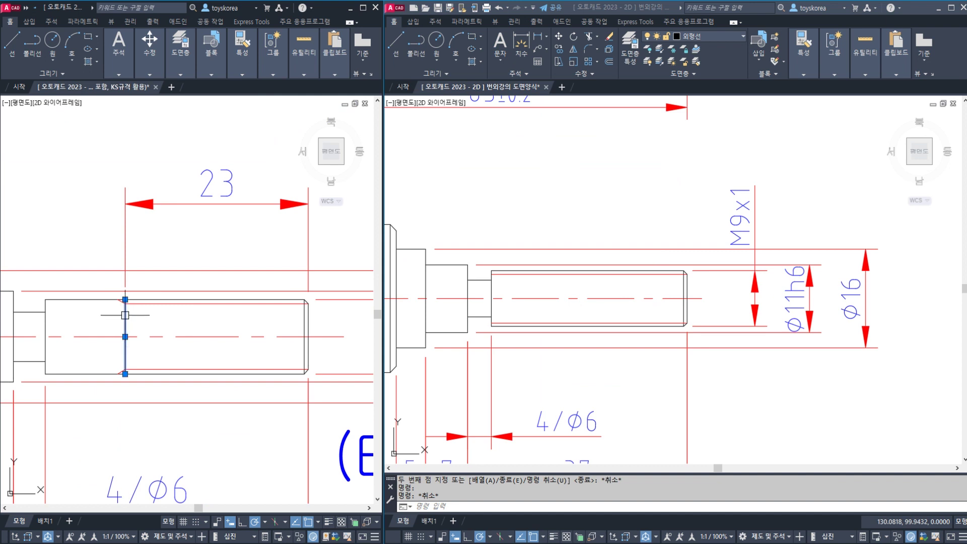
pyautogui.scroll(4, 125, 317)
pyautogui.press('Escape')
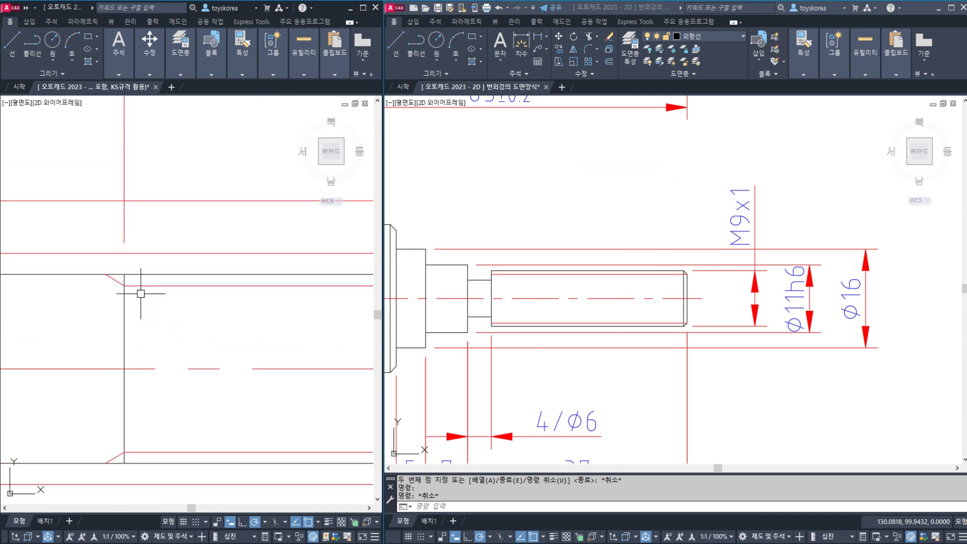
pyautogui.click(141, 287)
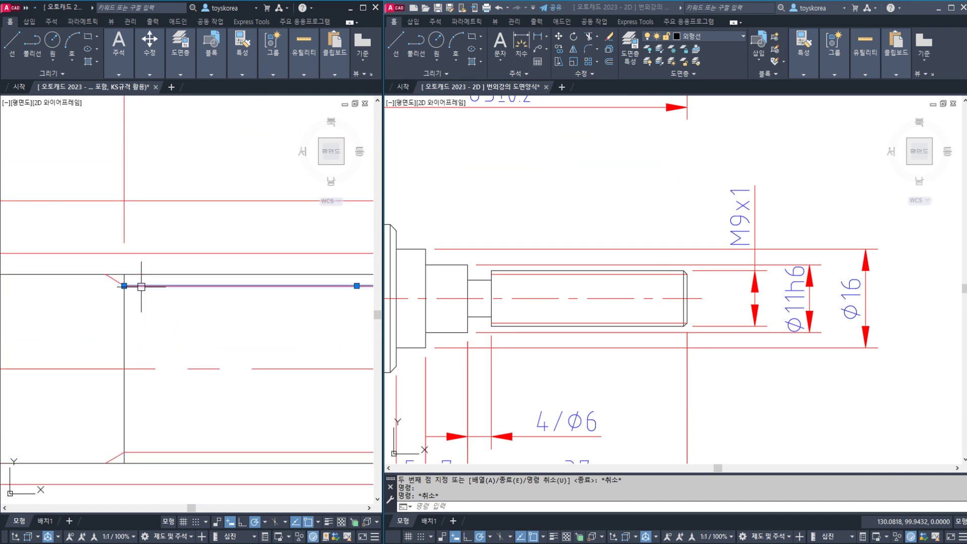
pyautogui.press('Escape')
pyautogui.click(124, 309)
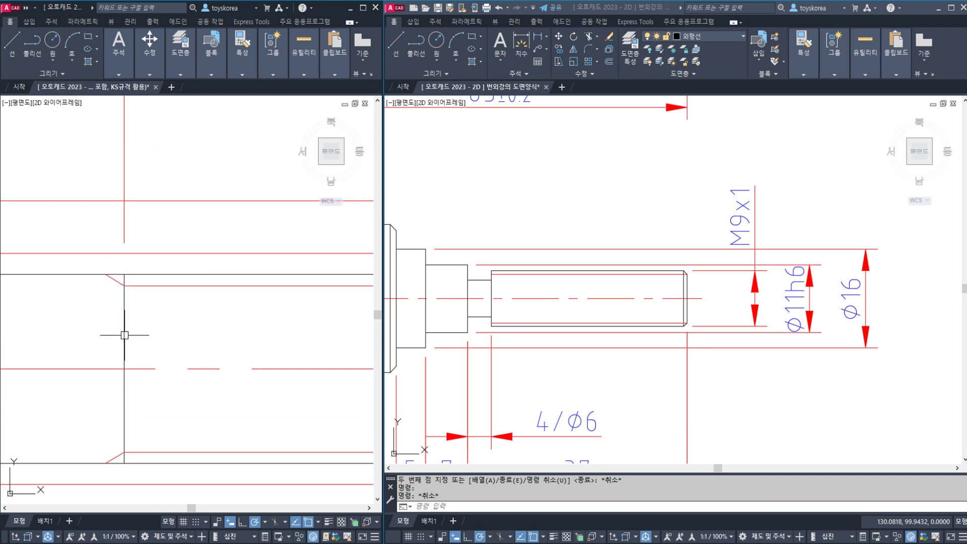
pyautogui.press('Escape')
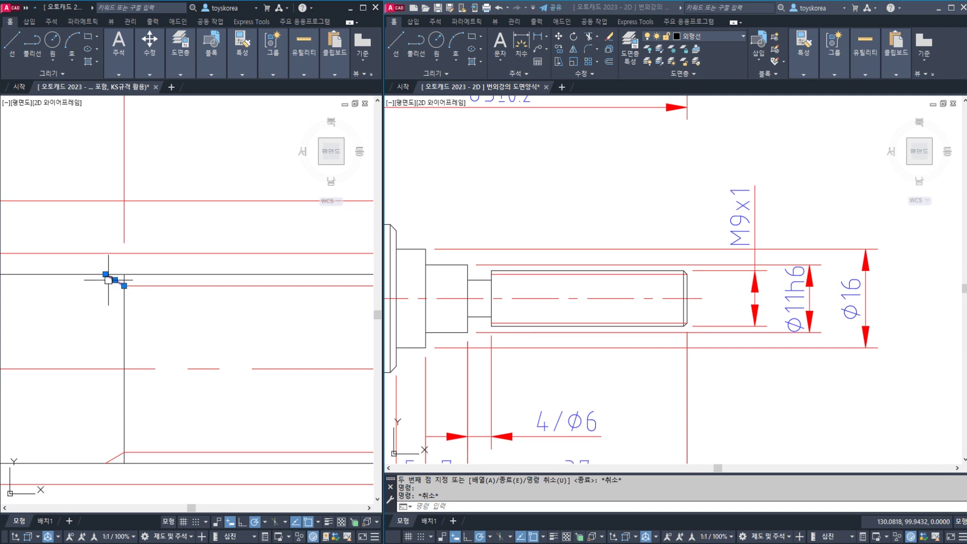
pyautogui.scroll(-4, 114, 277)
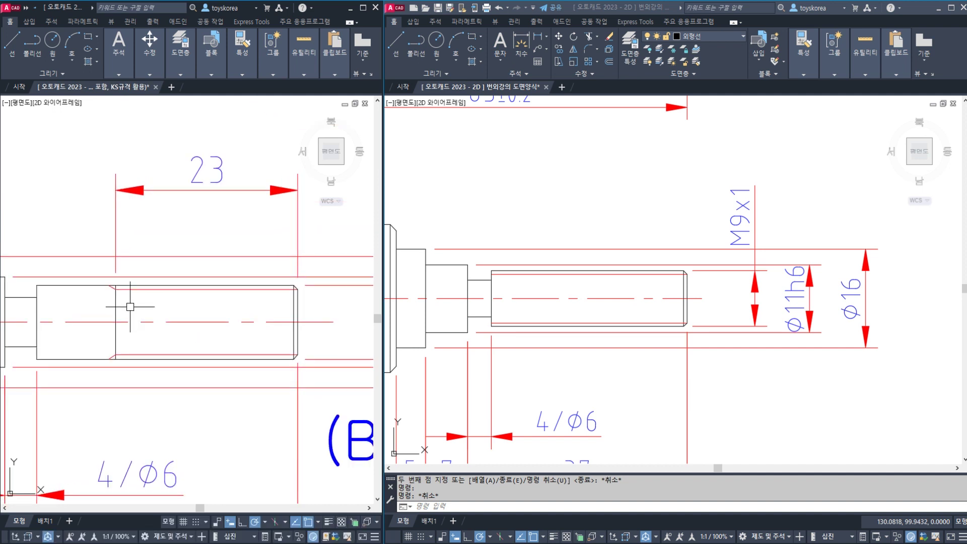
pyautogui.press('Escape')
pyautogui.click(218, 199)
pyautogui.click(193, 173)
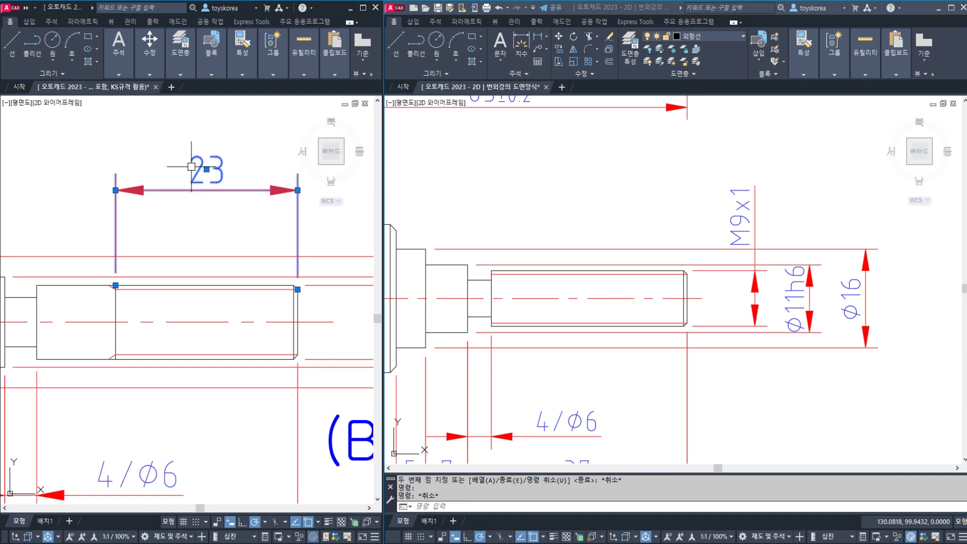
pyautogui.press('Escape')
# Step: Draw a vertical construction line (XLINE) through the free end of the threaded section on the copied shaft
pyautogui.click(695, 298)
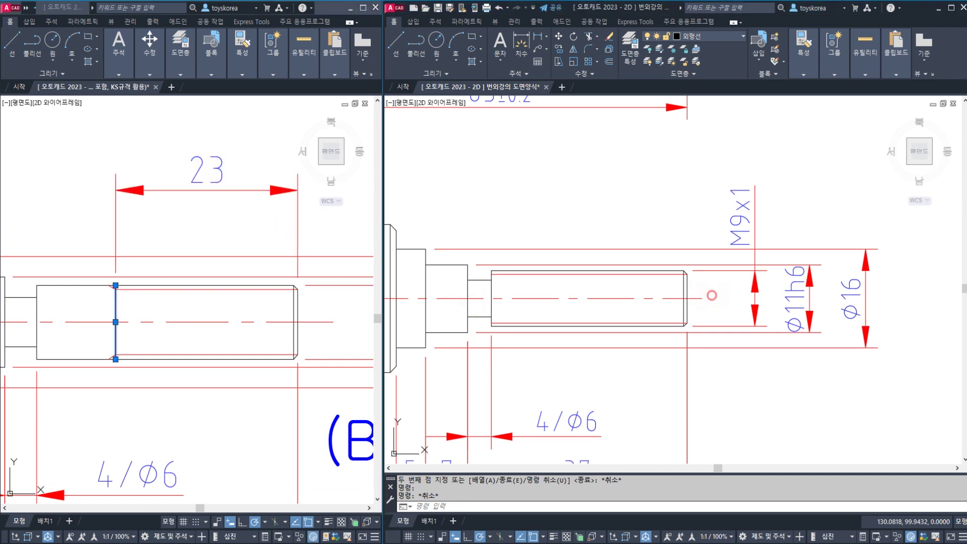
pyautogui.press('Escape')
pyautogui.press('Escape')
pyautogui.moveTo(609, 291); pyautogui.dragTo(594, 295, button='middle')
pyautogui.moveTo(654, 299); pyautogui.dragTo(648, 302, button='middle')
pyautogui.write('L')
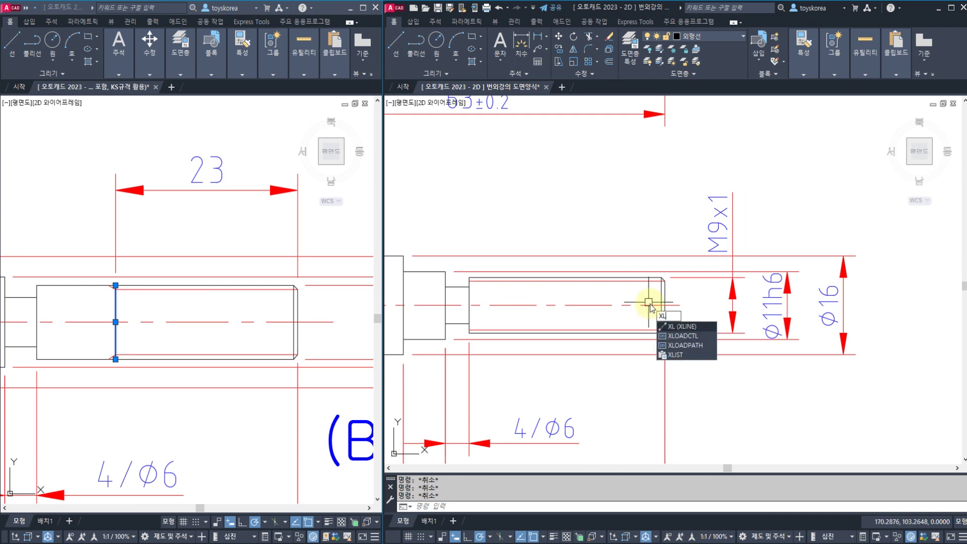
pyautogui.press('Return')
pyautogui.click(664, 277)
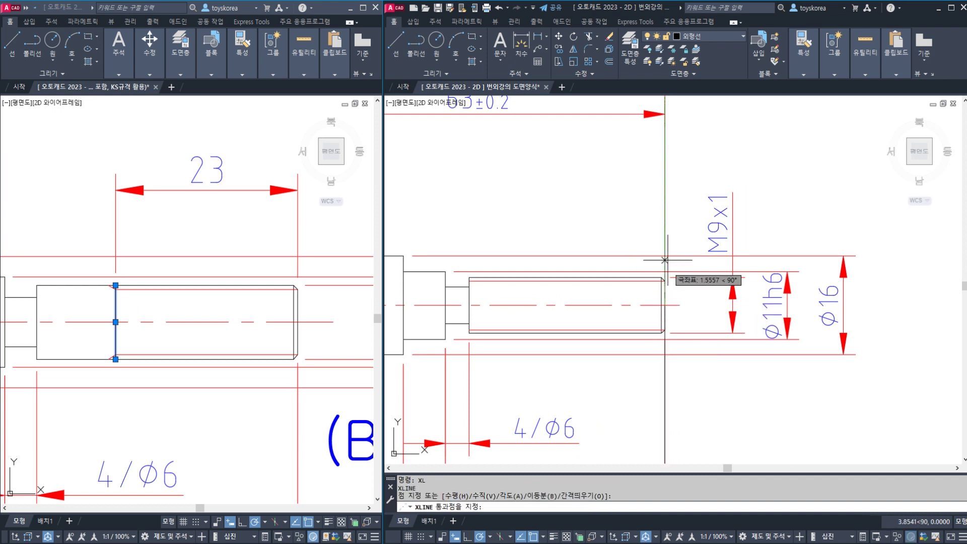
pyautogui.click(665, 223)
pyautogui.press('Escape')
pyautogui.press('Escape')
pyautogui.click(664, 216)
pyautogui.press('Escape')
pyautogui.press('Escape')
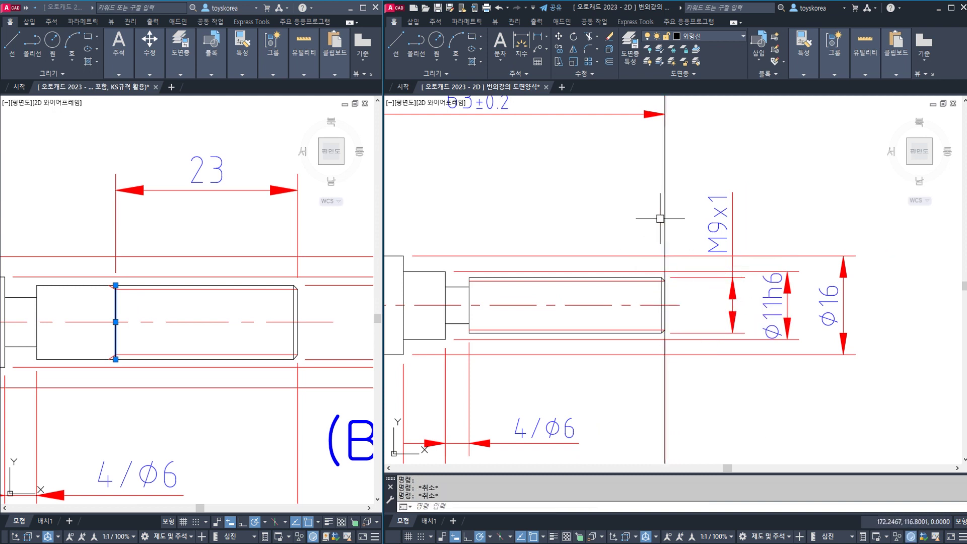
# Step: Offset the vertical construction line at the thread's free end by 23 mm toward the shoulder of the copied shaft
pyautogui.write('O')
pyautogui.press('Return')
pyautogui.write('23')
pyautogui.press('Return')
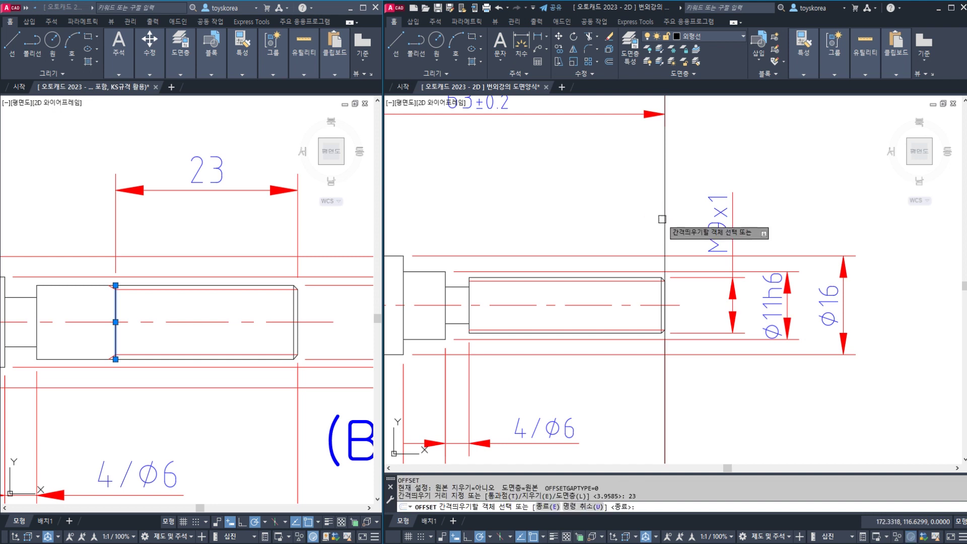
pyautogui.click(665, 224)
pyautogui.click(627, 224)
pyautogui.press('Escape')
pyautogui.press('Escape')
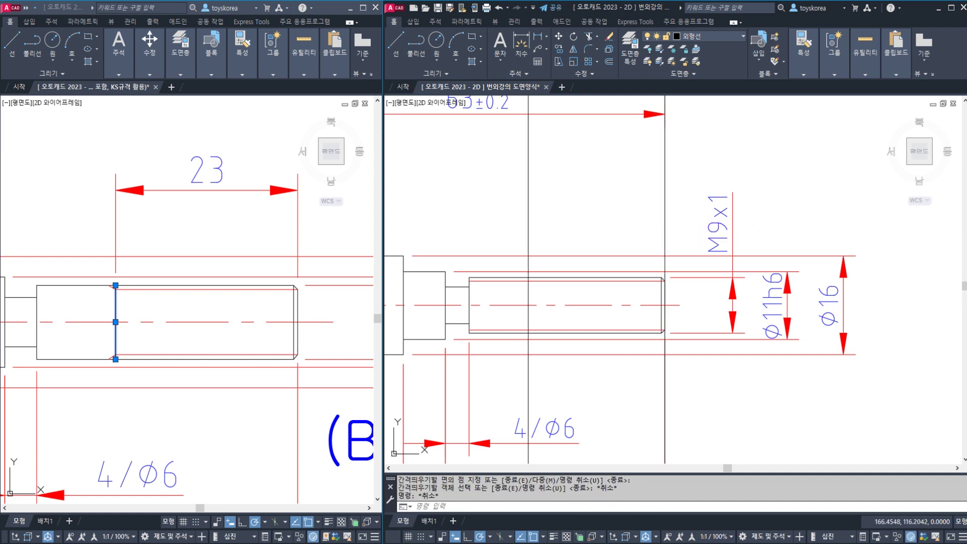
# Step: Erase the original construction line at the free end of the threaded section, keeping the offset one
pyautogui.click(670, 226)
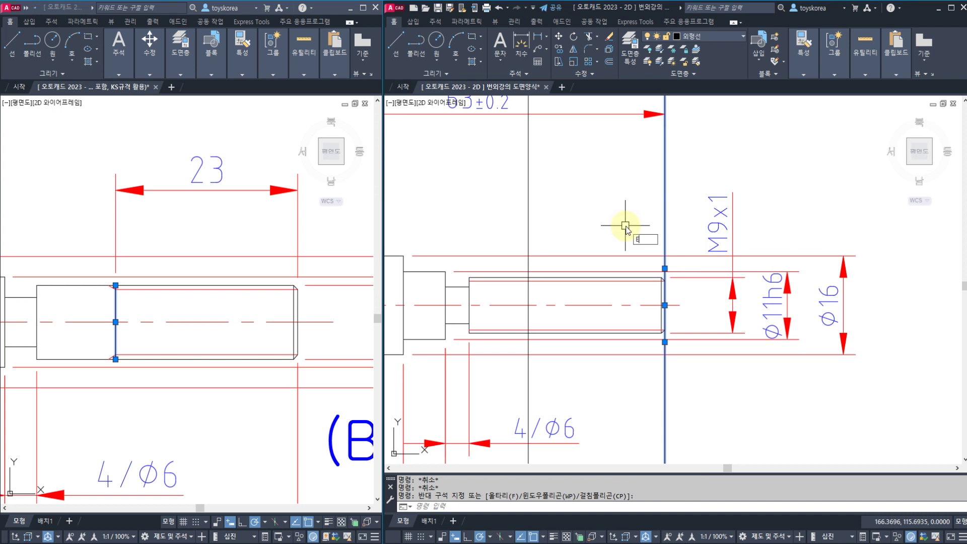
pyautogui.press('Return')
pyautogui.press('Escape')
pyautogui.scroll(2, 660, 287)
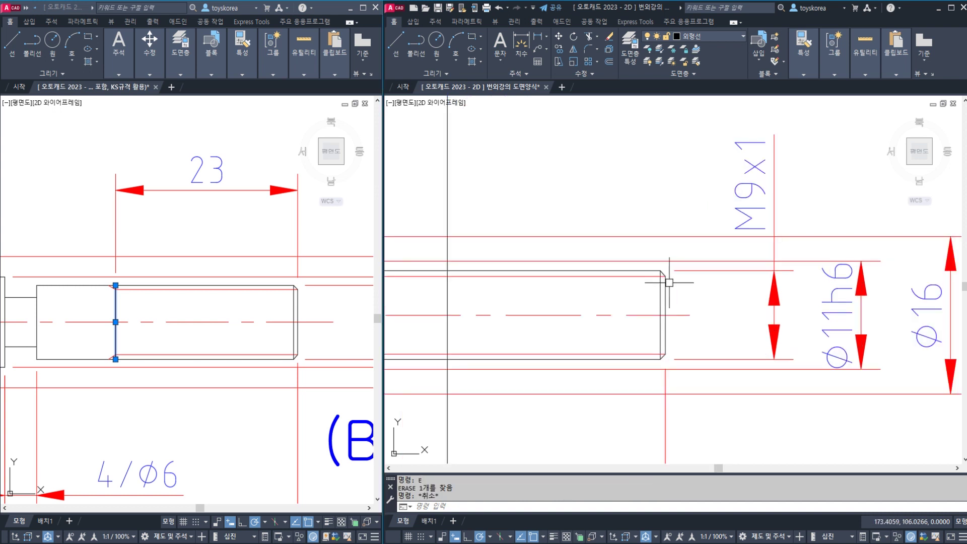
pyautogui.click(668, 282)
pyautogui.press('Escape')
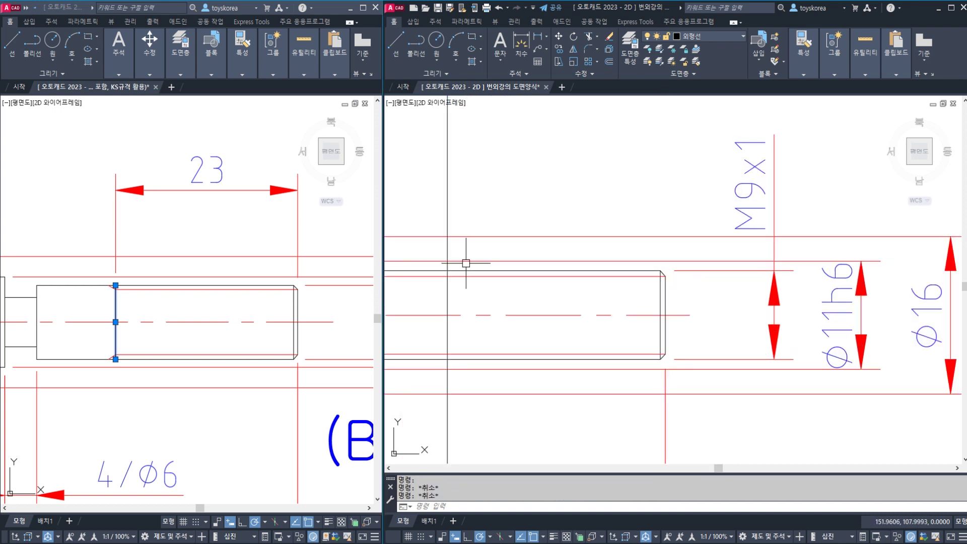
# Step: Trim both thread root lines on the shoulder side of the offset vertical line
pyautogui.scroll(-3, 464, 264)
pyautogui.scroll(1, 483, 280)
pyautogui.scroll(2, 484, 290)
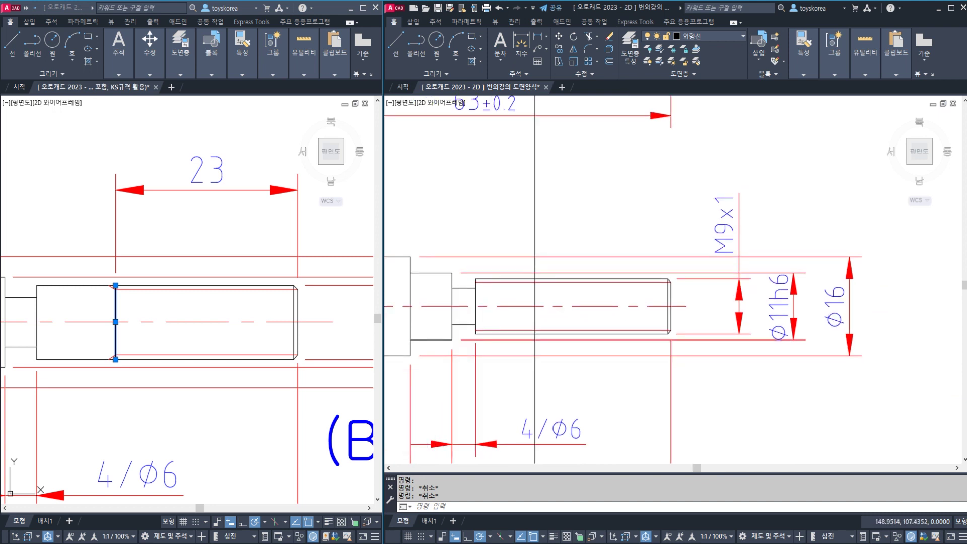
pyautogui.click(564, 210)
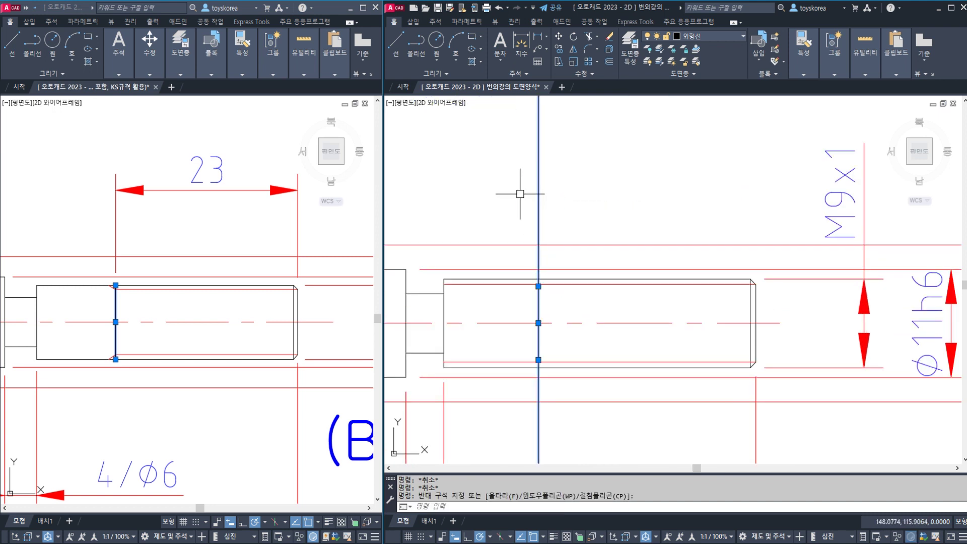
pyautogui.write('tr')
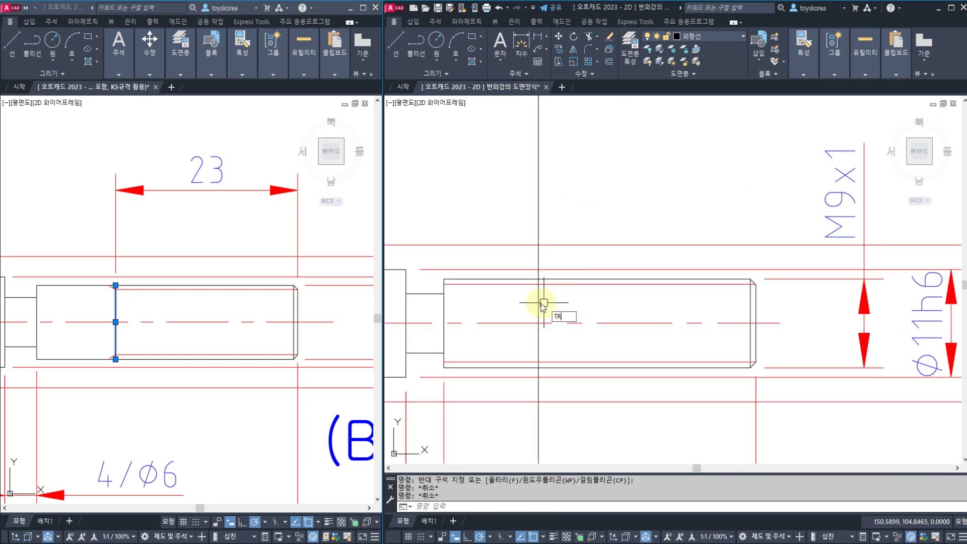
pyautogui.press('Return')
pyautogui.click(538, 305)
pyautogui.press('Return')
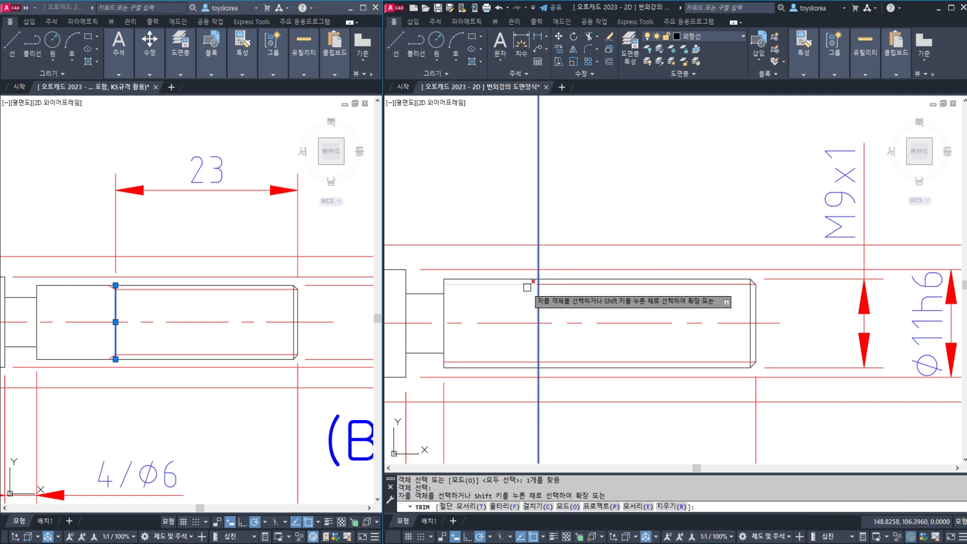
pyautogui.press('Escape')
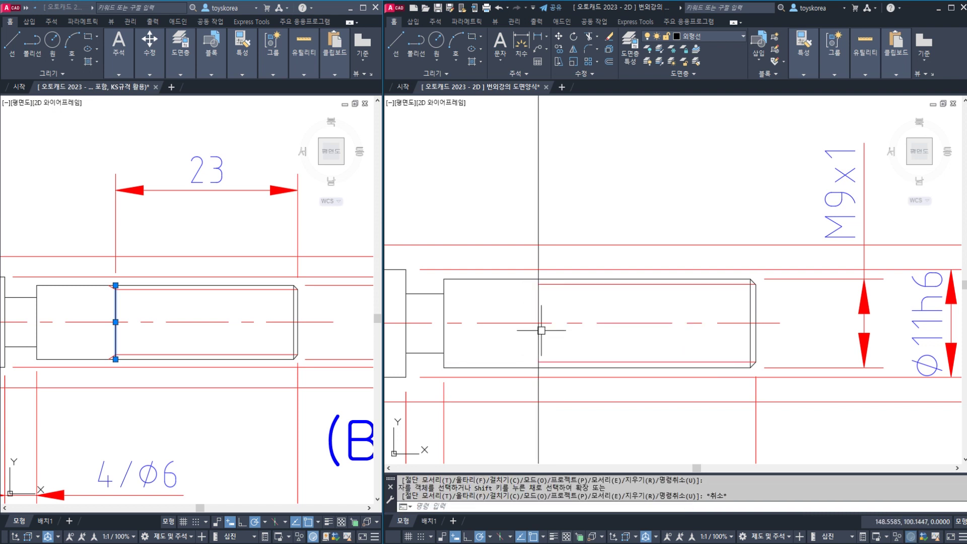
# Step: Examine the ends of the trimmed root lines against the slanted run-out lines on reference version (B)
pyautogui.scroll(2, 540, 330)
pyautogui.click(558, 259)
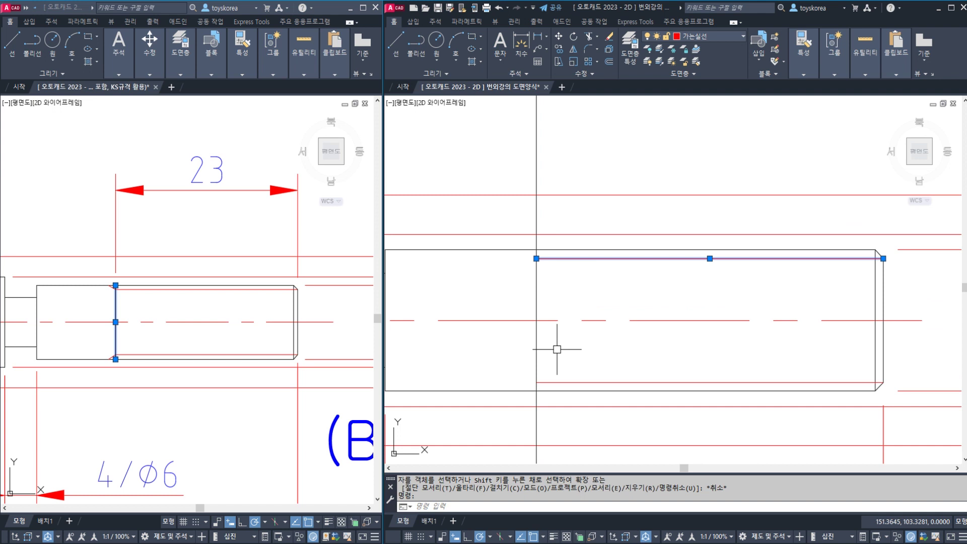
pyautogui.click(558, 382)
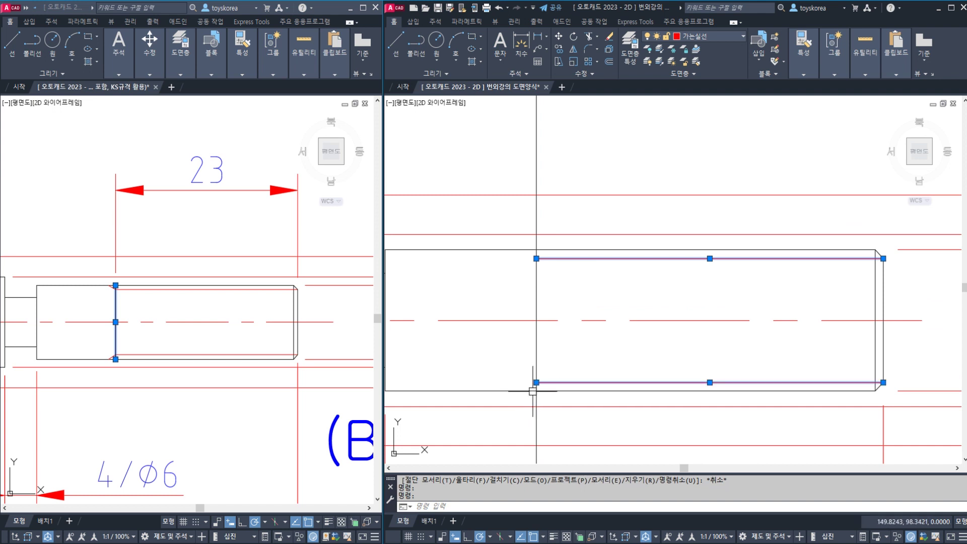
pyautogui.click(525, 262)
pyautogui.press('Escape')
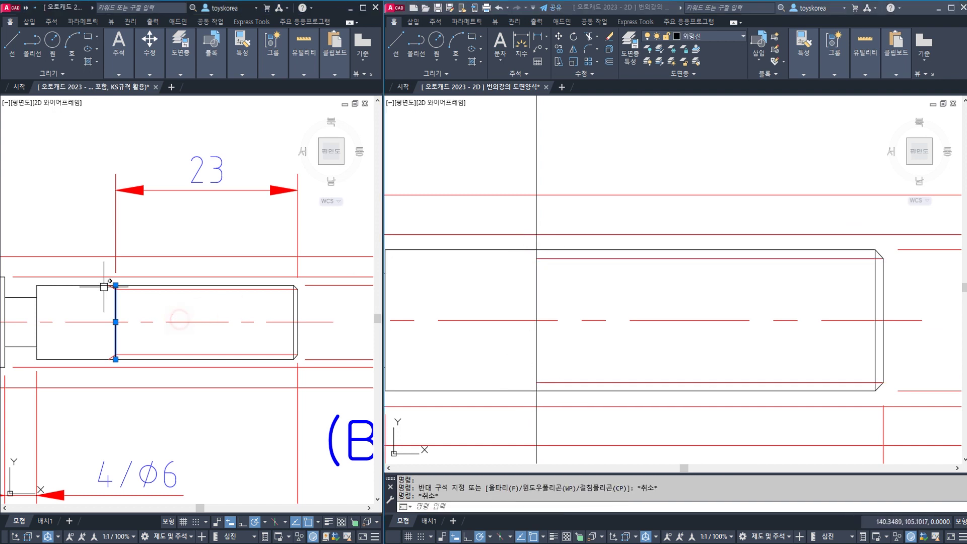
pyautogui.scroll(4, 104, 287)
pyautogui.moveTo(498, 277); pyautogui.dragTo(491, 290, button='middle')
pyautogui.press('Escape')
pyautogui.scroll(2, 535, 271)
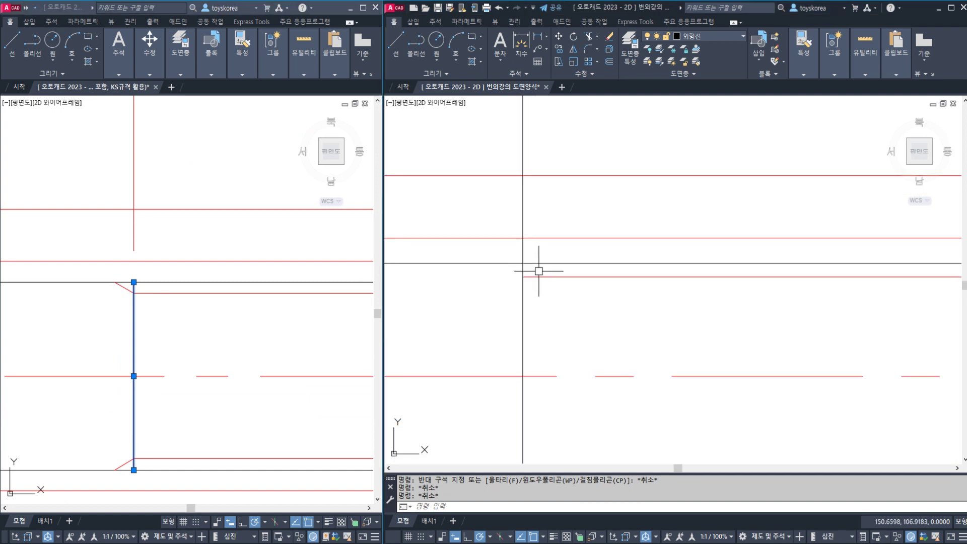
pyautogui.click(531, 277)
pyautogui.click(522, 286)
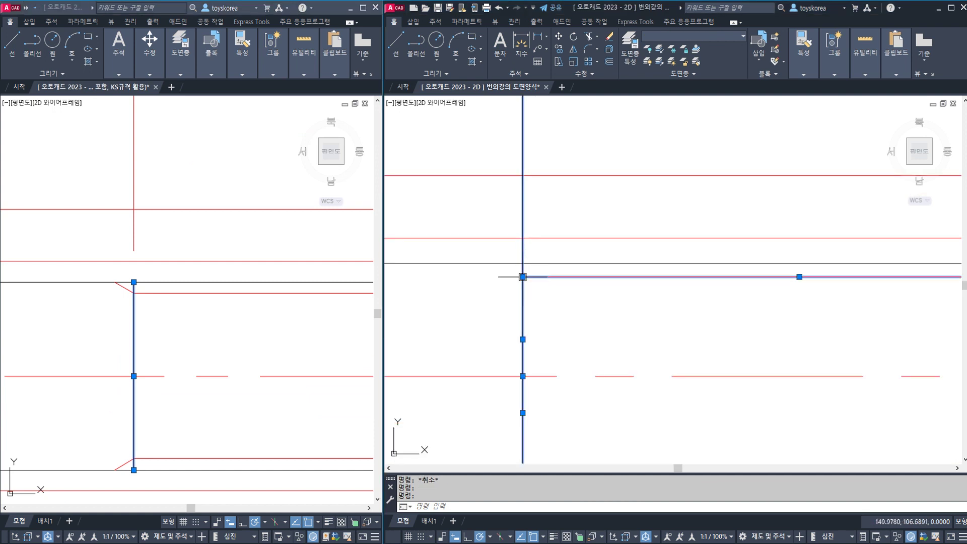
pyautogui.press('Escape')
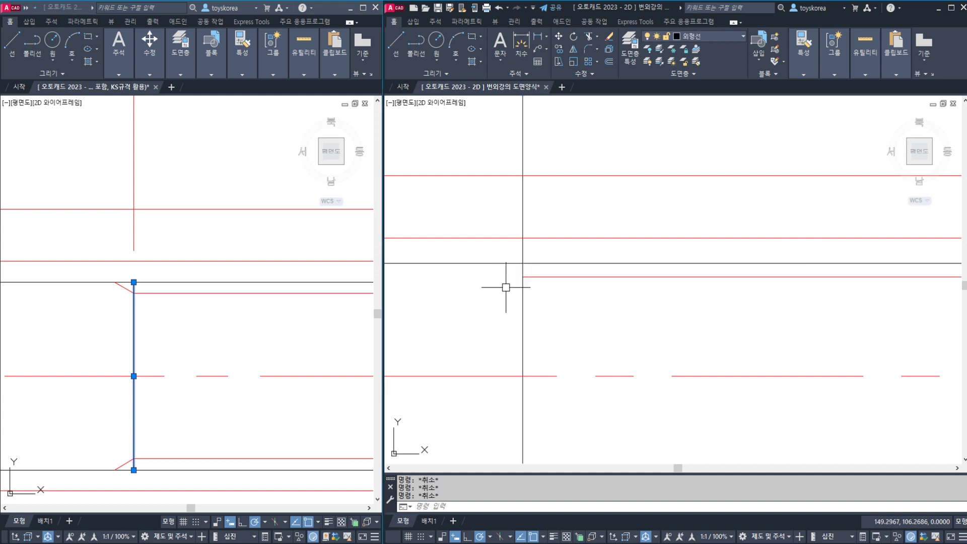
# Step: Draw a construction line (XLINE) at an angle of -30 degrees through the shoulder-side end of the upper root line
pyautogui.write('XL')
pyautogui.press('Return')
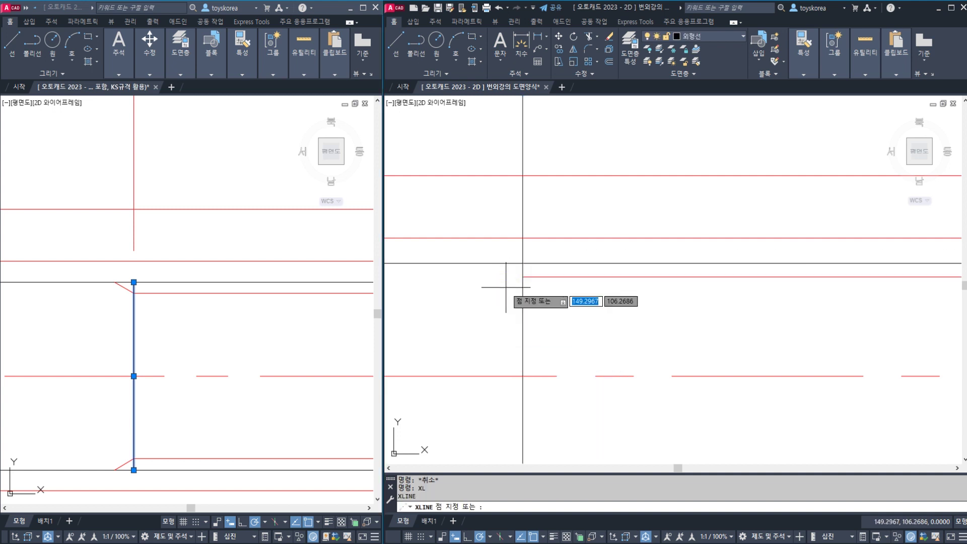
pyautogui.write('A')
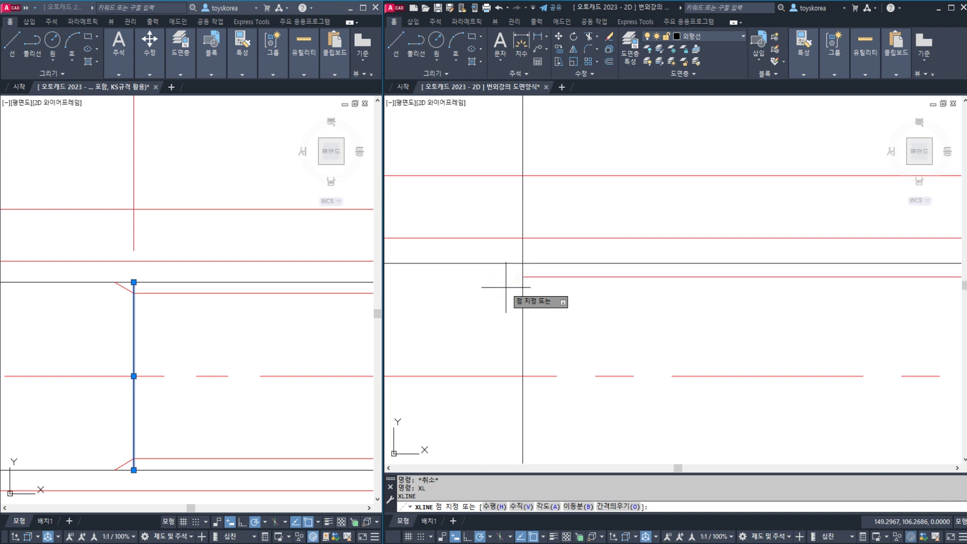
pyautogui.press('Return')
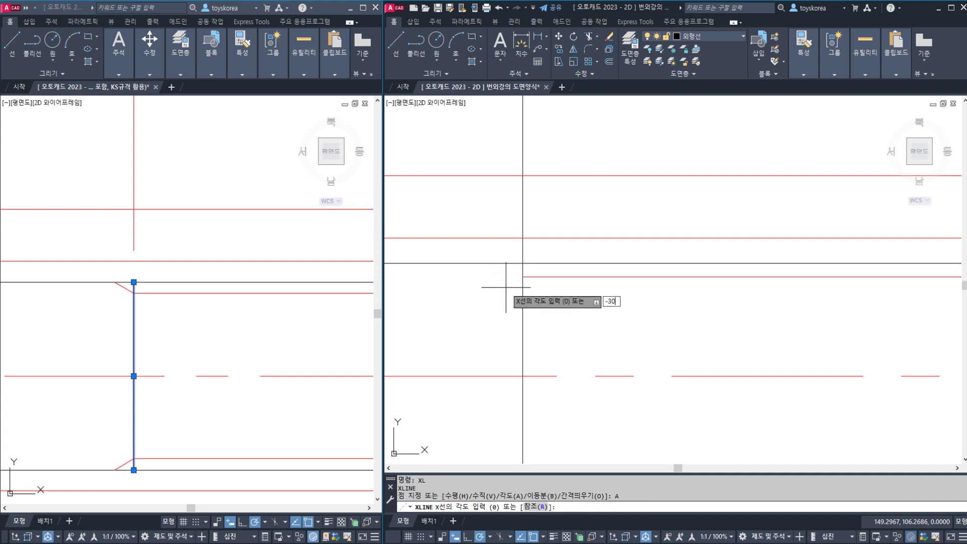
pyautogui.write('-30')
pyautogui.press('Return')
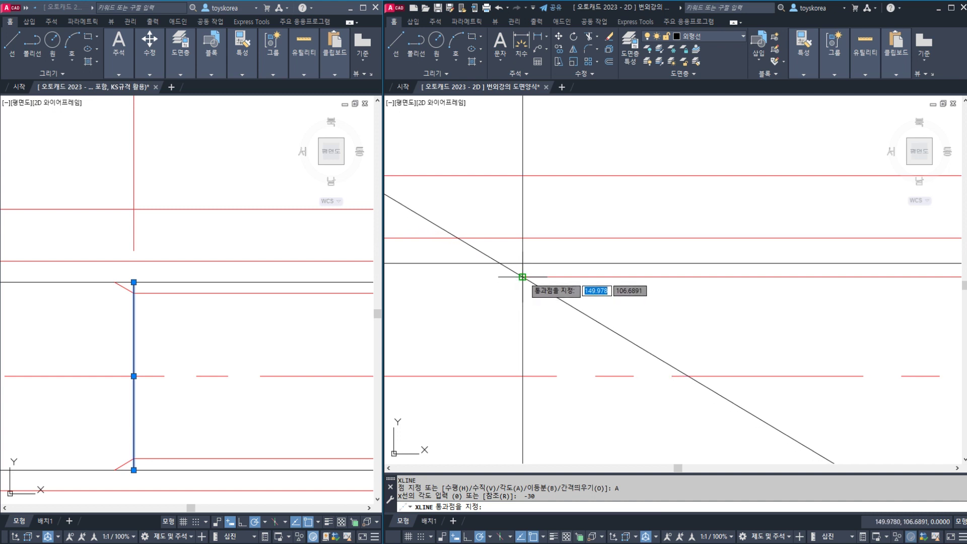
pyautogui.click(522, 277)
pyautogui.press('Escape')
pyautogui.press('Escape')
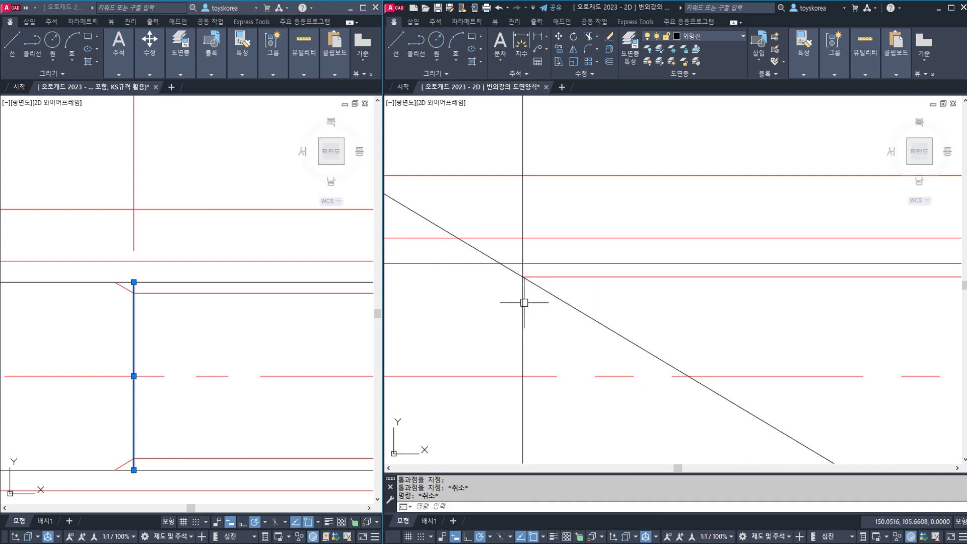
# Step: Trim the slanted construction line to the short run-out between the vertical thread end line and the shaft's upper outline
pyautogui.press('Return')
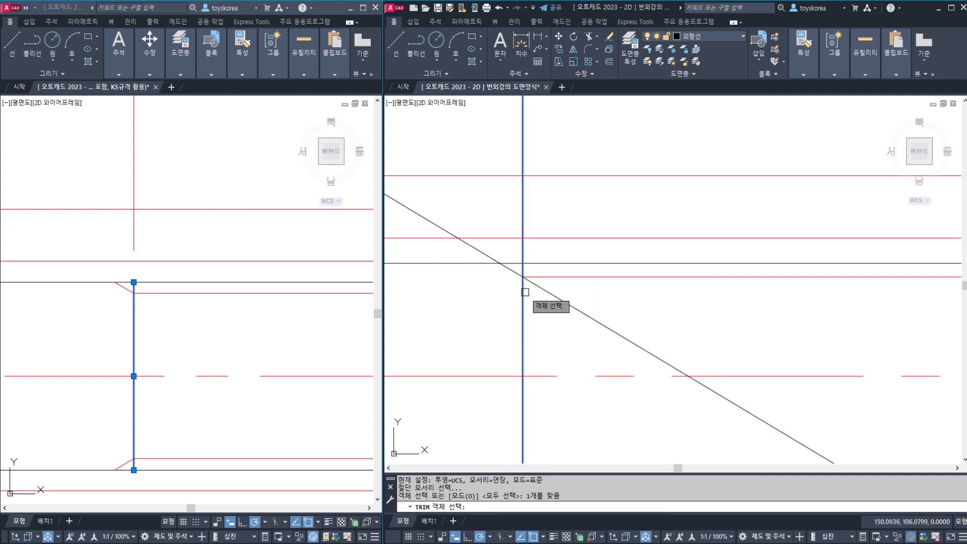
pyautogui.click(535, 284)
pyautogui.press('Return')
pyautogui.press('Return')
pyautogui.click(470, 261)
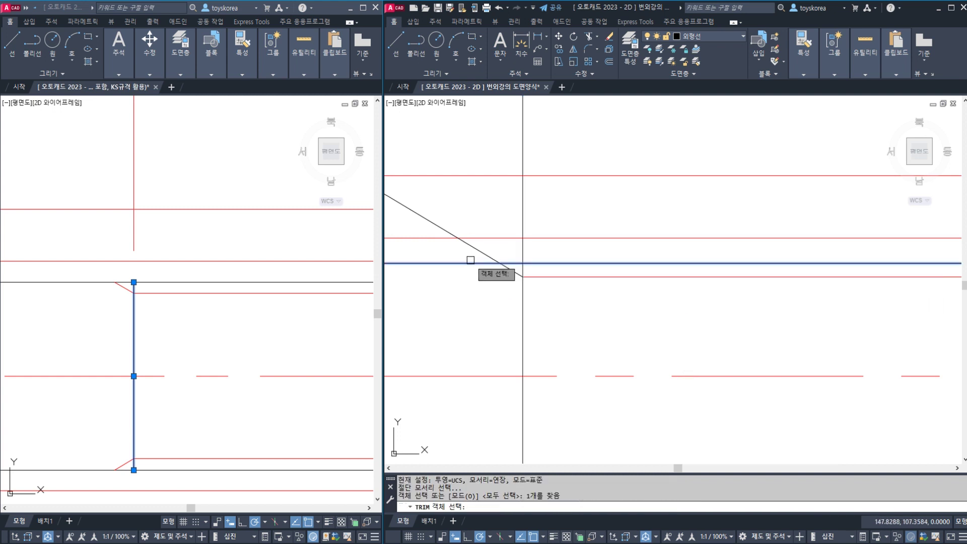
pyautogui.press('Return')
pyautogui.click(482, 252)
pyautogui.press('Return')
# Step: Trim the vertical thread end line above the shaft's upper outline
pyautogui.press('Return')
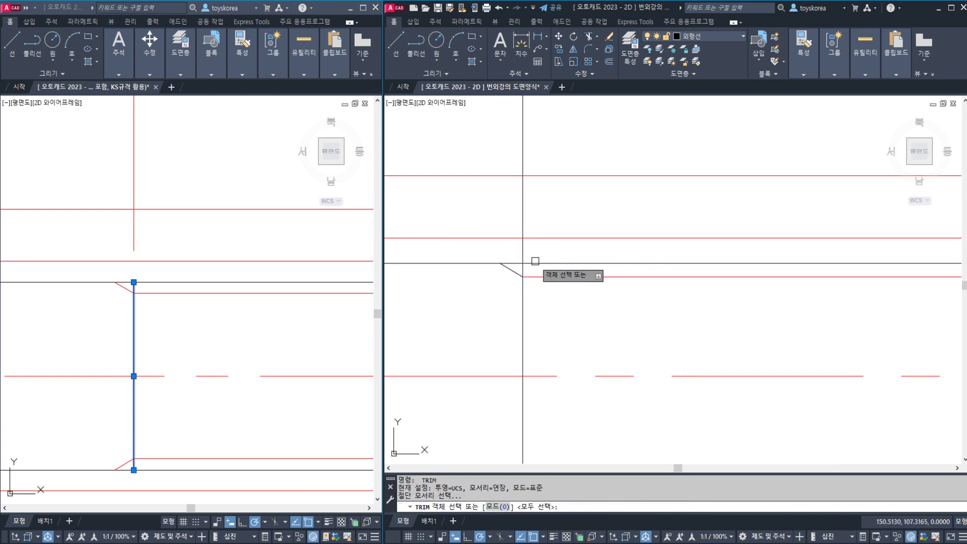
pyautogui.click(534, 262)
pyautogui.press('Return')
pyautogui.click(524, 253)
pyautogui.press('Escape')
# Step: Put the slanted run-out line on the thin line layer 가는실선
pyautogui.scroll(2, 519, 280)
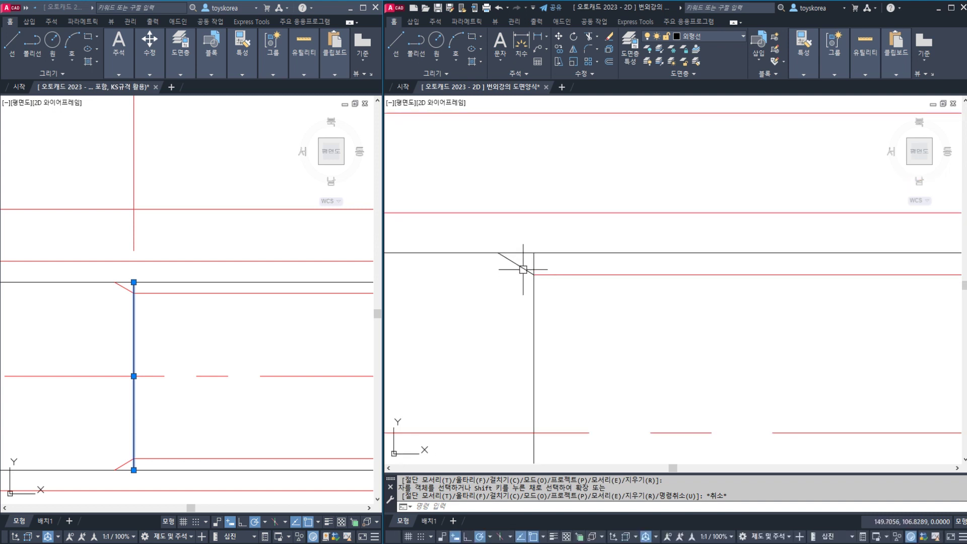
pyautogui.click(523, 269)
pyautogui.click(548, 276)
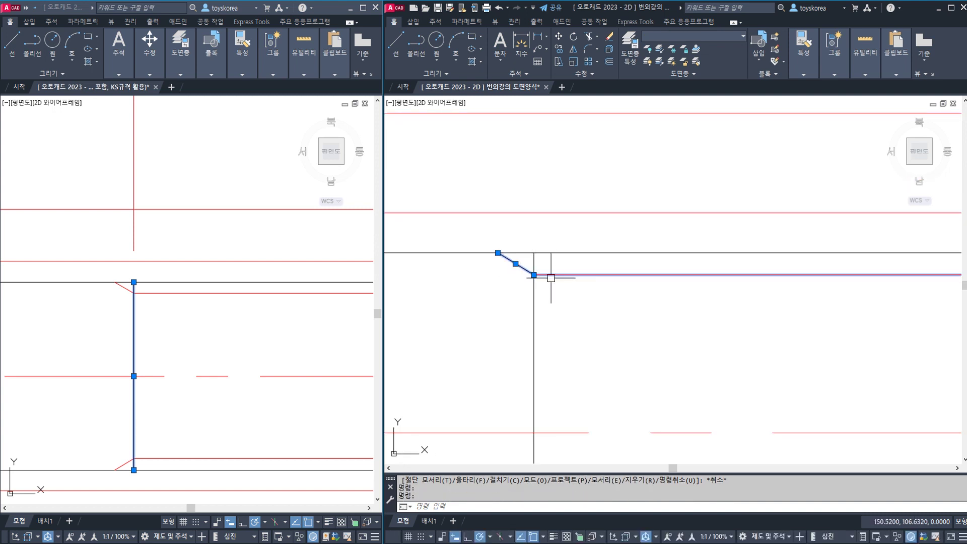
pyautogui.press('Escape')
pyautogui.press('Escape')
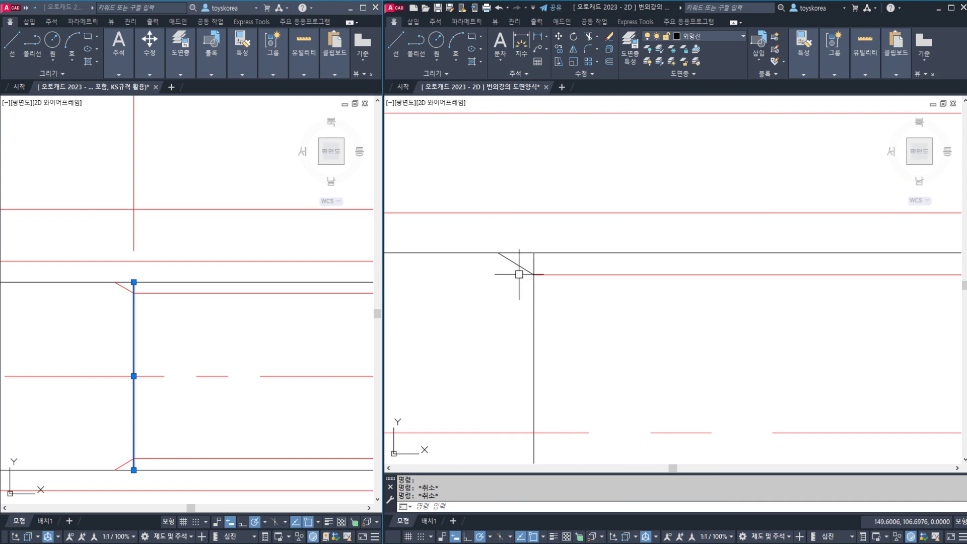
pyautogui.click(524, 269)
pyautogui.press('Escape')
pyautogui.click(525, 270)
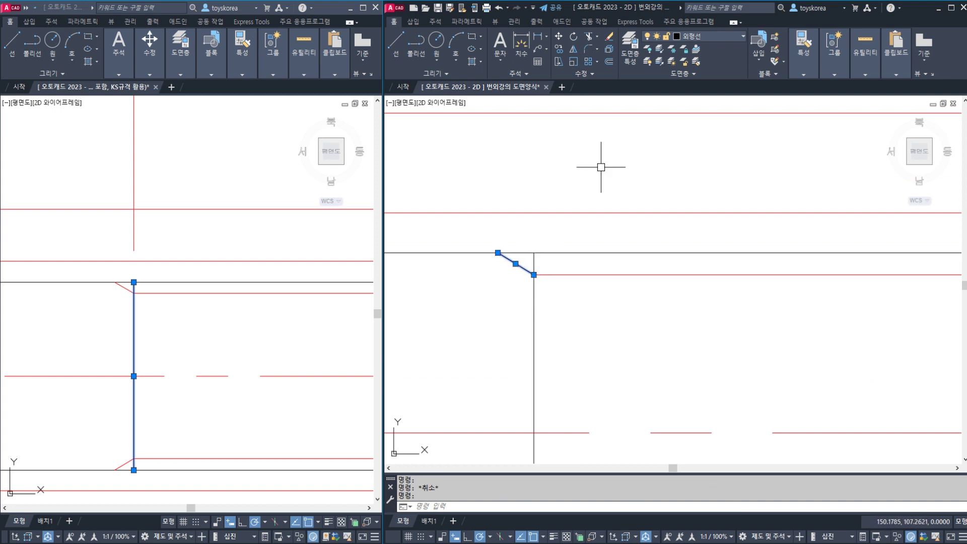
pyautogui.click(732, 39)
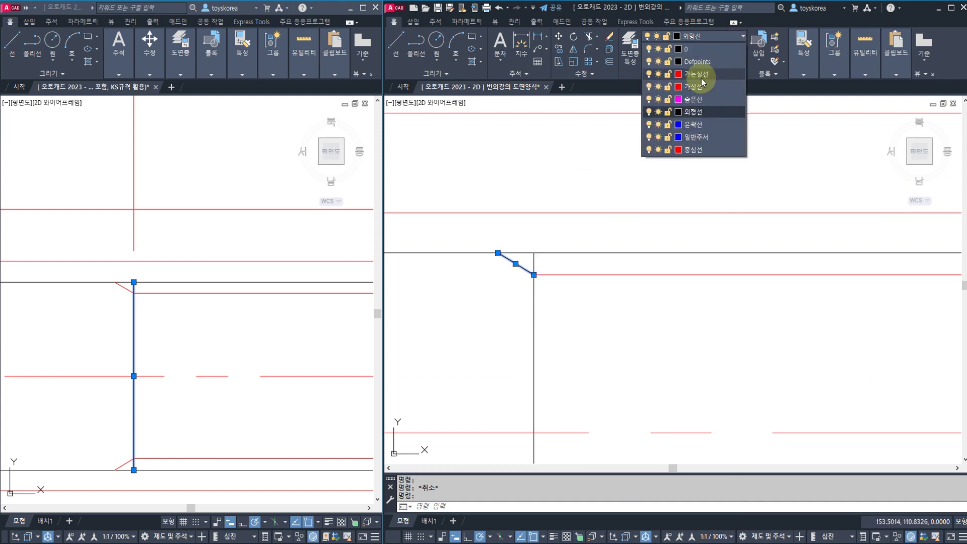
pyautogui.click(701, 78)
pyautogui.press('Escape')
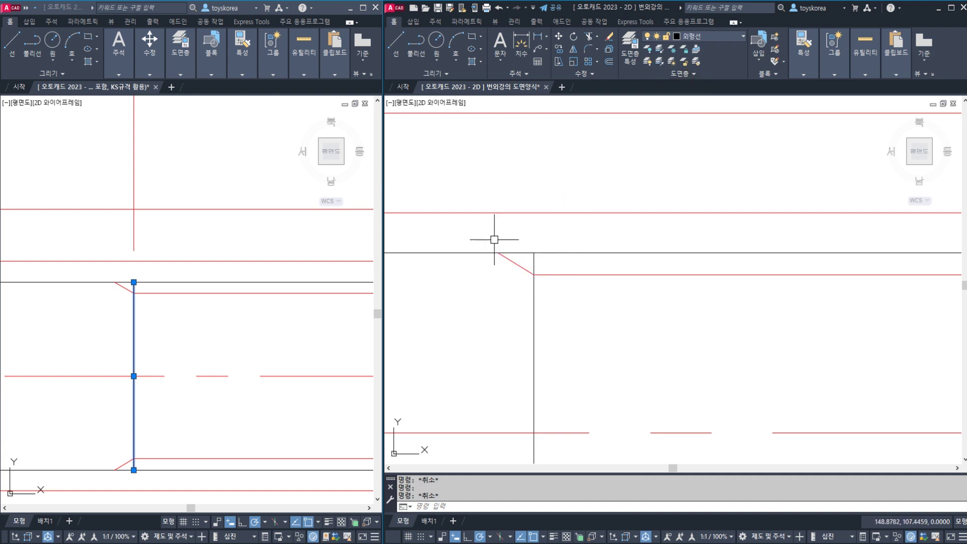
# Step: Mirror the slanted run-out line about the shaft's centre axis, keeping the original
pyautogui.scroll(-4, 524, 276)
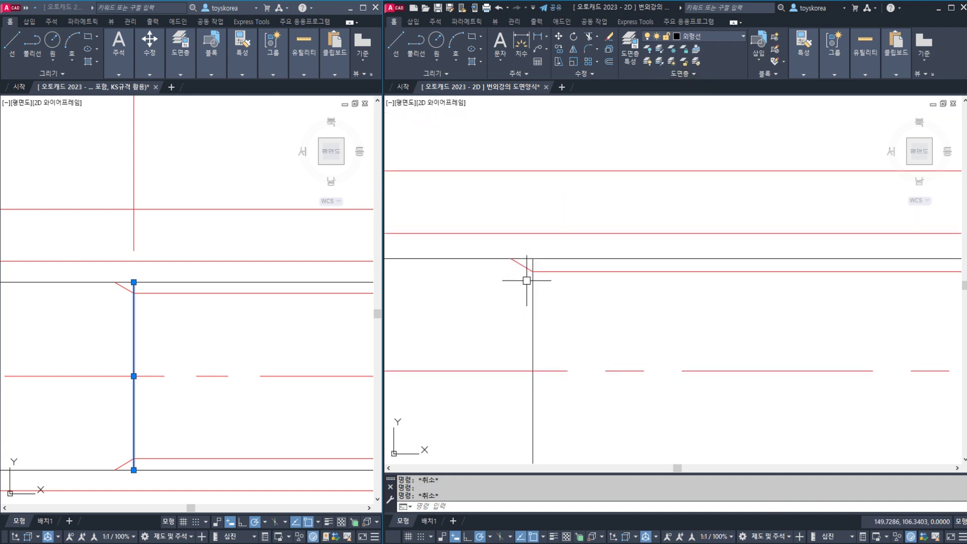
pyautogui.scroll(2, 563, 227)
pyautogui.click(564, 201)
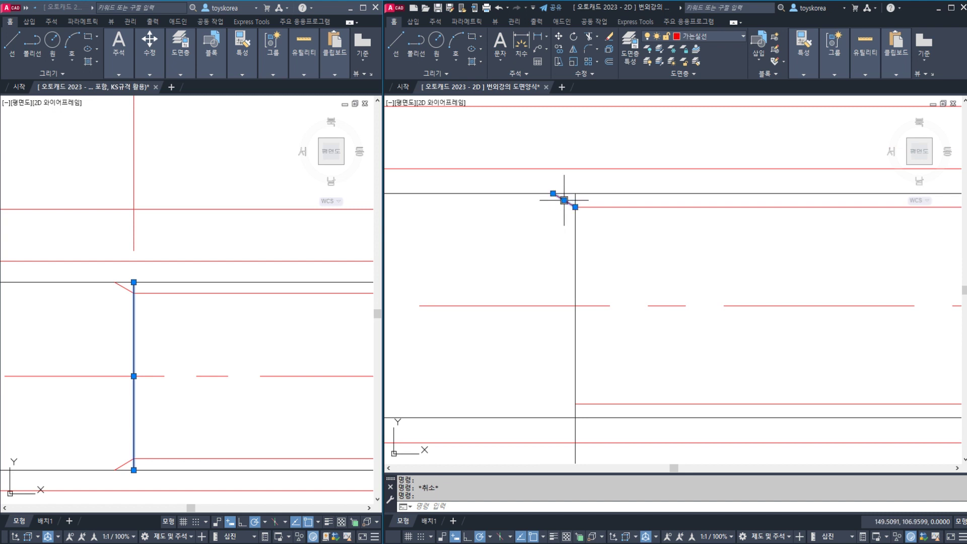
pyautogui.write('mi')
pyautogui.press('Return')
pyautogui.click(574, 305)
pyautogui.scroll(-3, 574, 305)
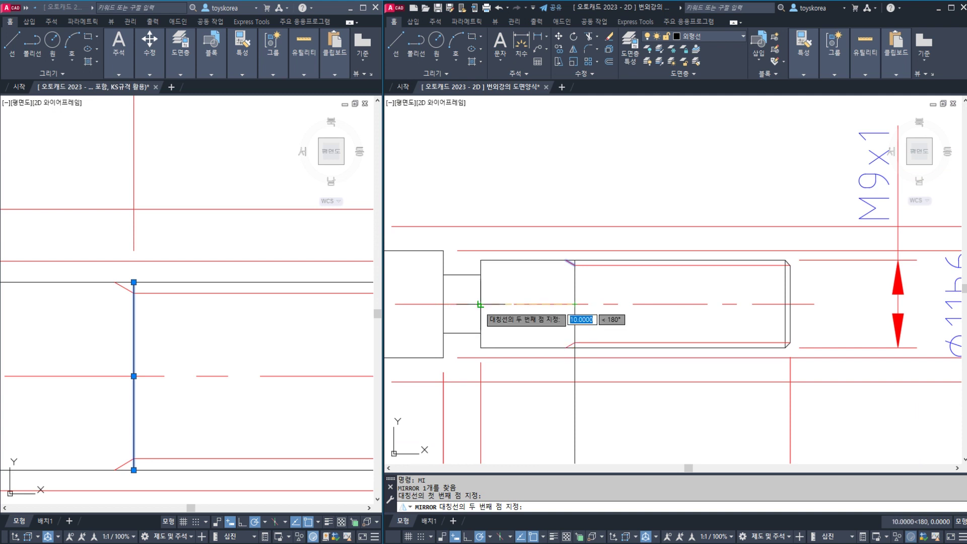
pyautogui.click(482, 327)
pyautogui.click(497, 346)
# Step: Trim the vertical thread end line below the shaft's lower outline
pyautogui.scroll(5, 566, 304)
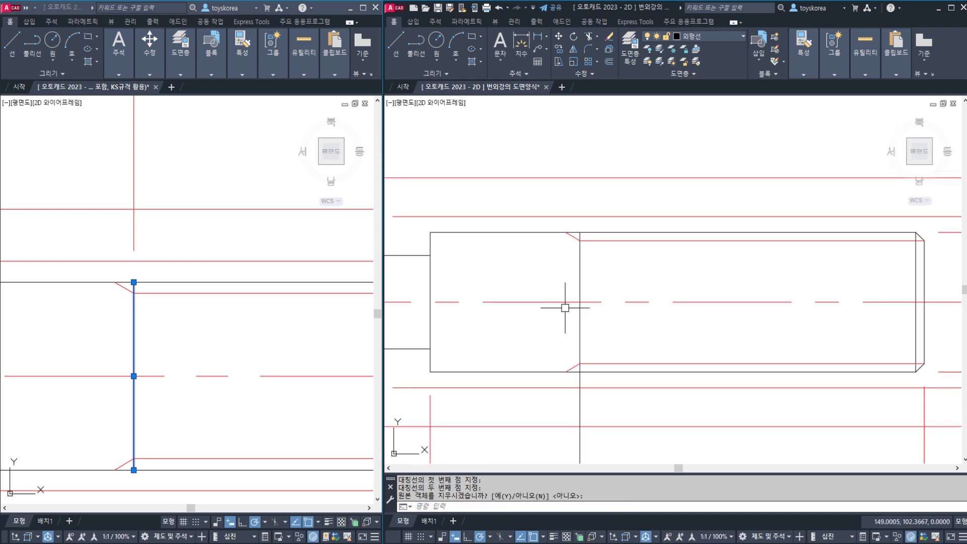
pyautogui.write('tr')
pyautogui.press('space')
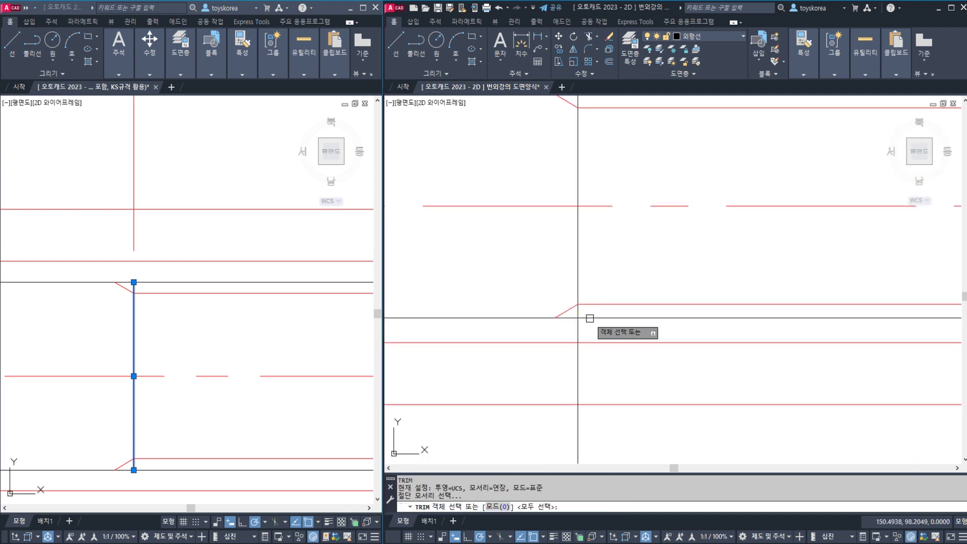
pyautogui.click(588, 318)
pyautogui.press('space')
pyautogui.press('Escape')
pyautogui.scroll(-4, 568, 302)
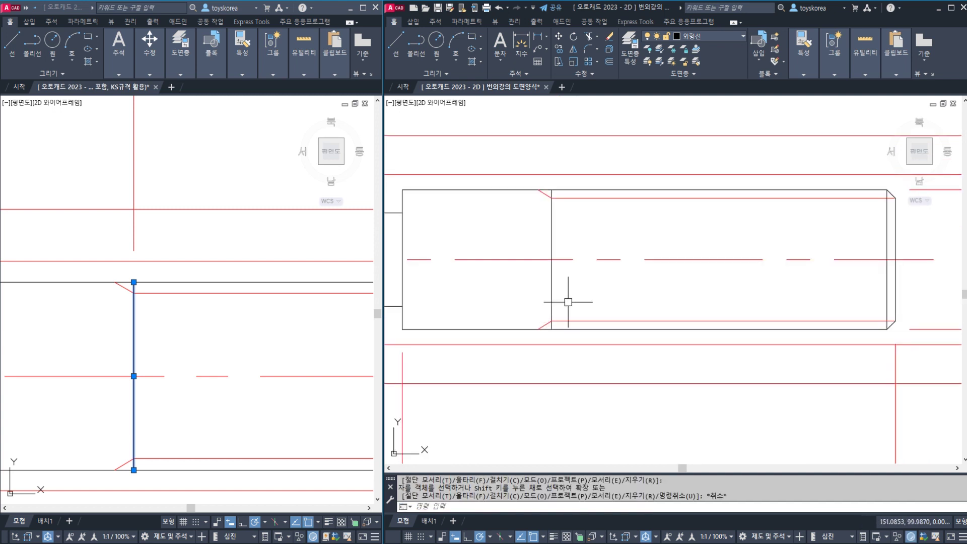
pyautogui.hotkey('ctrl', 'w')
pyautogui.scroll(2, 551, 285)
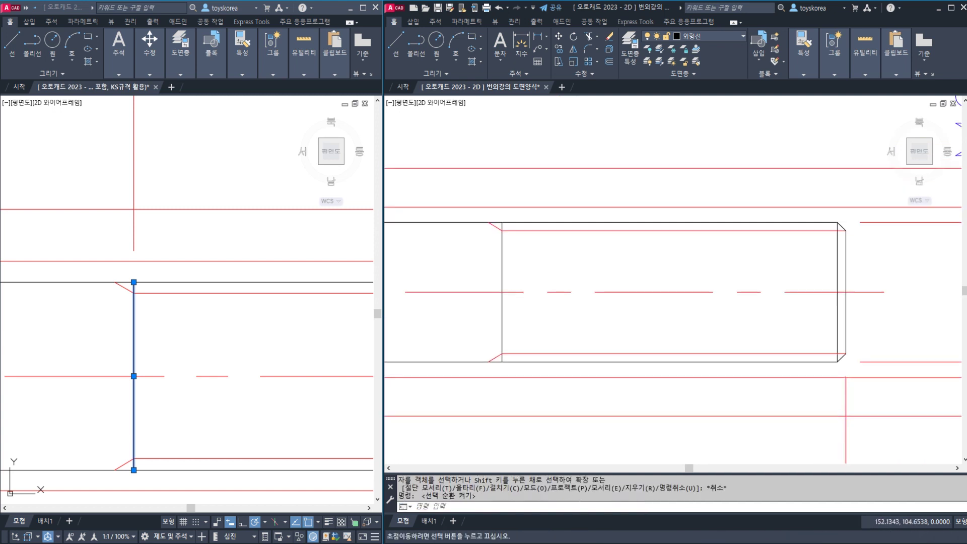
pyautogui.scroll(2, 500, 245)
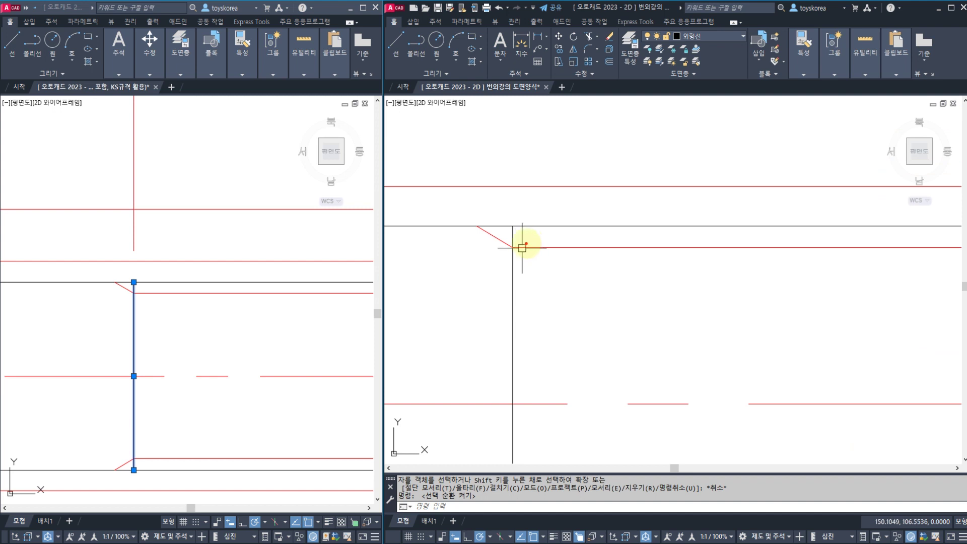
pyautogui.moveTo(517, 246)
pyautogui.mouseDown()
pyautogui.moveTo(577, 232)
pyautogui.moveTo(599, 246)
pyautogui.moveTo(615, 229)
pyautogui.moveTo(635, 247)
pyautogui.moveTo(698, 223)
pyautogui.moveTo(729, 245)
pyautogui.moveTo(749, 224)
pyautogui.moveTo(763, 244)
pyautogui.moveTo(792, 228)
pyautogui.moveTo(810, 245)
pyautogui.mouseUp()
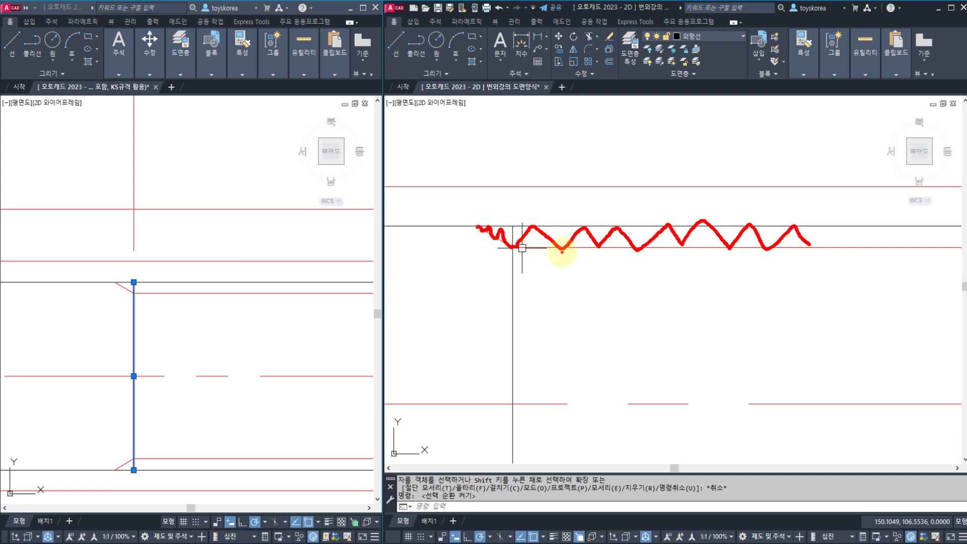
pyautogui.moveTo(562, 254); pyautogui.dragTo(554, 247)
pyautogui.moveTo(498, 259)
pyautogui.mouseDown()
pyautogui.moveTo(469, 251)
pyautogui.moveTo(489, 259)
pyautogui.moveTo(494, 201)
pyautogui.moveTo(512, 244)
pyautogui.moveTo(613, 238)
pyautogui.moveTo(561, 267)
pyautogui.moveTo(570, 251)
pyautogui.mouseUp()
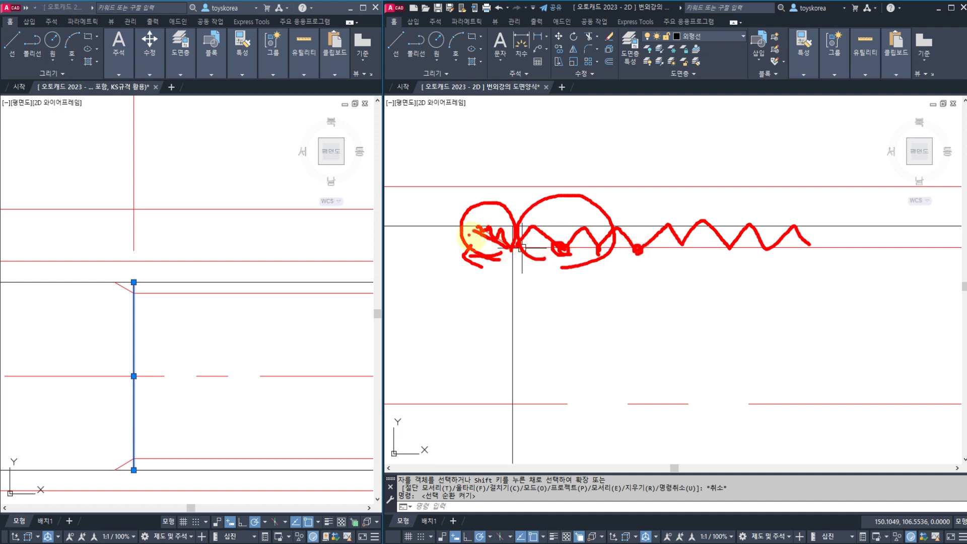
pyautogui.press('Escape')
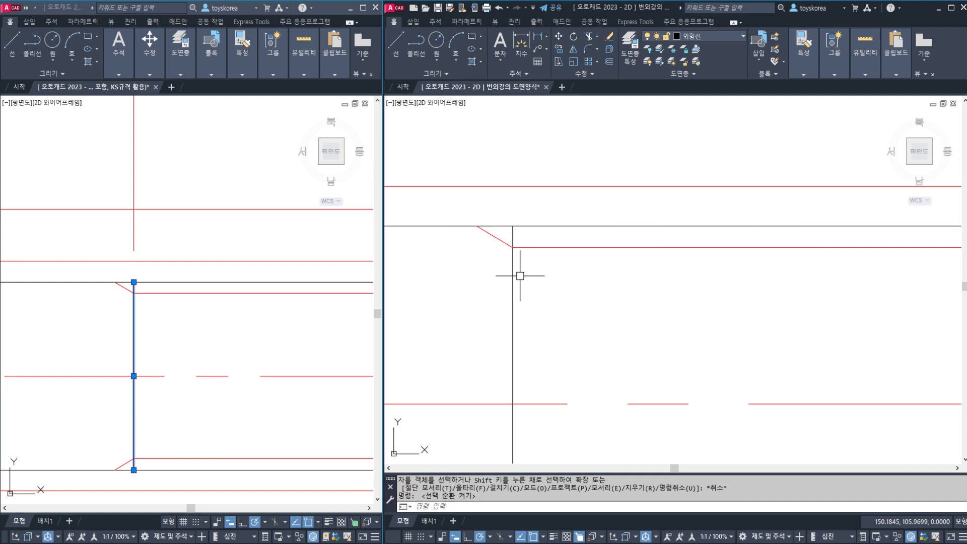
pyautogui.click(523, 274)
pyautogui.press('Escape')
pyautogui.press('Escape')
pyautogui.scroll(-5, 539, 270)
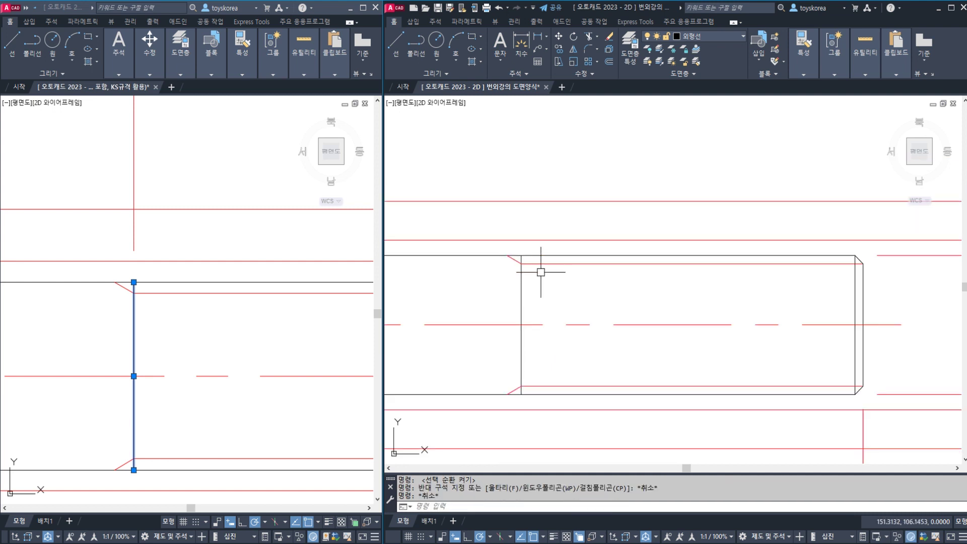
# Step: Examine the thread length dimension in reference drawing (B) and select the two vertical lines that bound the thread
pyautogui.click(351, 322)
pyautogui.scroll(-5, 201, 334)
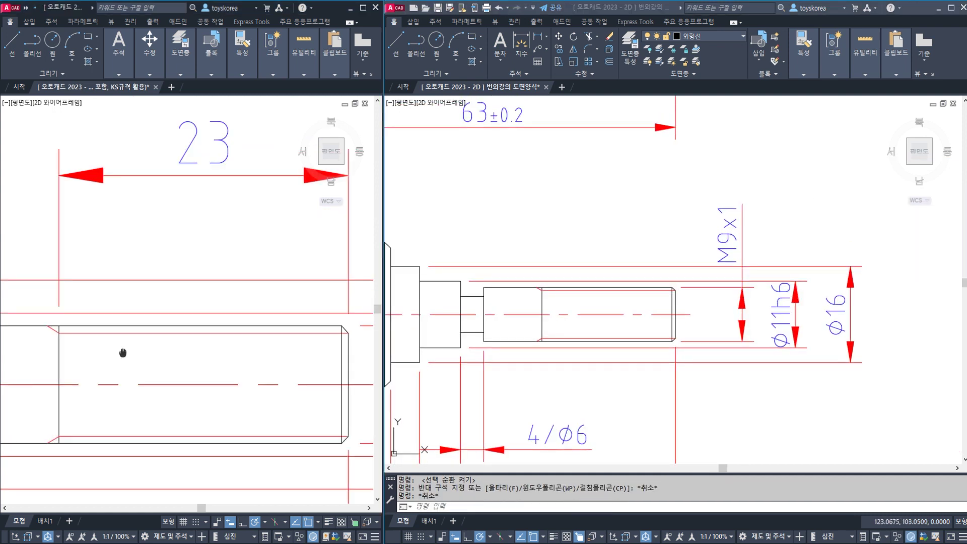
pyautogui.moveTo(162, 344); pyautogui.dragTo(181, 343, button='middle')
pyautogui.click(184, 273)
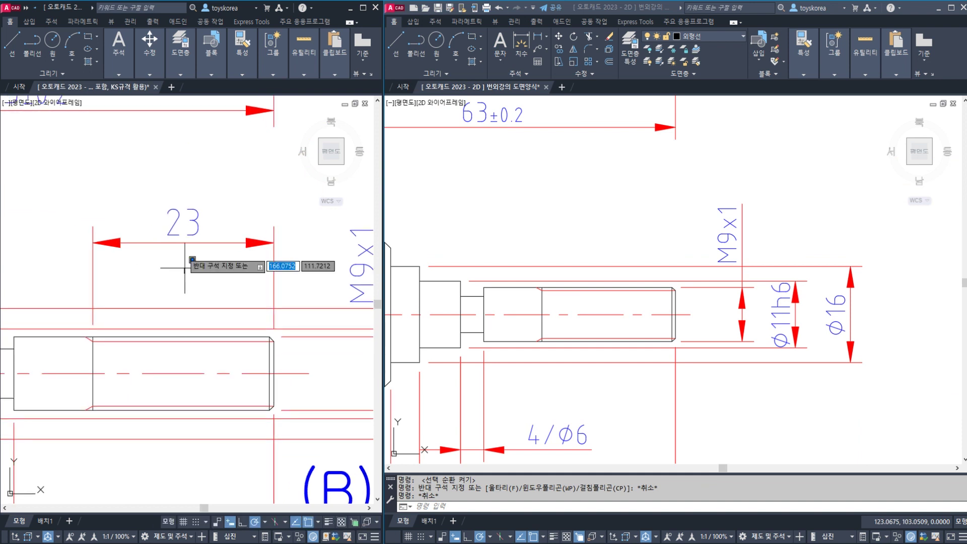
pyautogui.click(162, 214)
pyautogui.press('Escape')
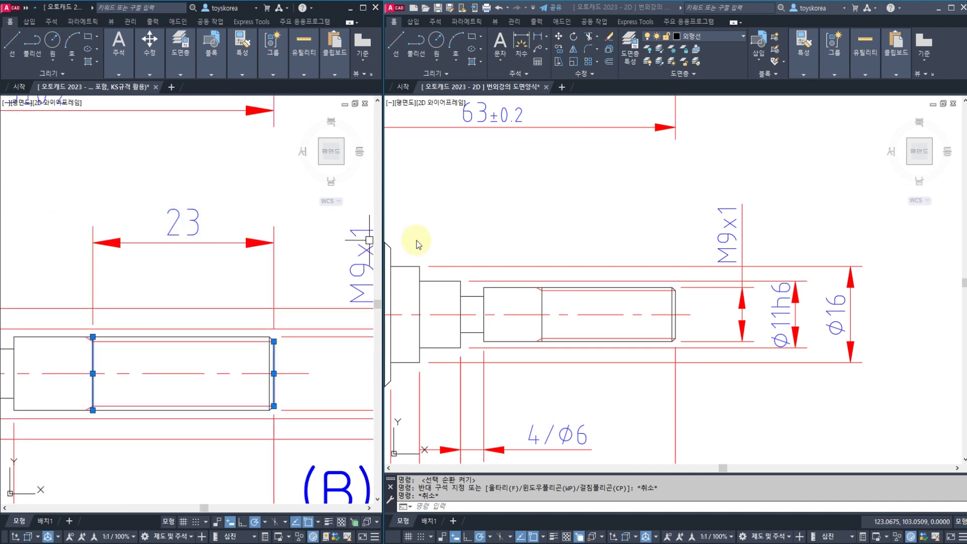
# Step: Add an angular dimension between the upper slanted run-out line and the shaft's upper outline, above the thread
pyautogui.click(528, 276)
pyautogui.press('Escape')
pyautogui.press('Escape')
pyautogui.scroll(4, 547, 290)
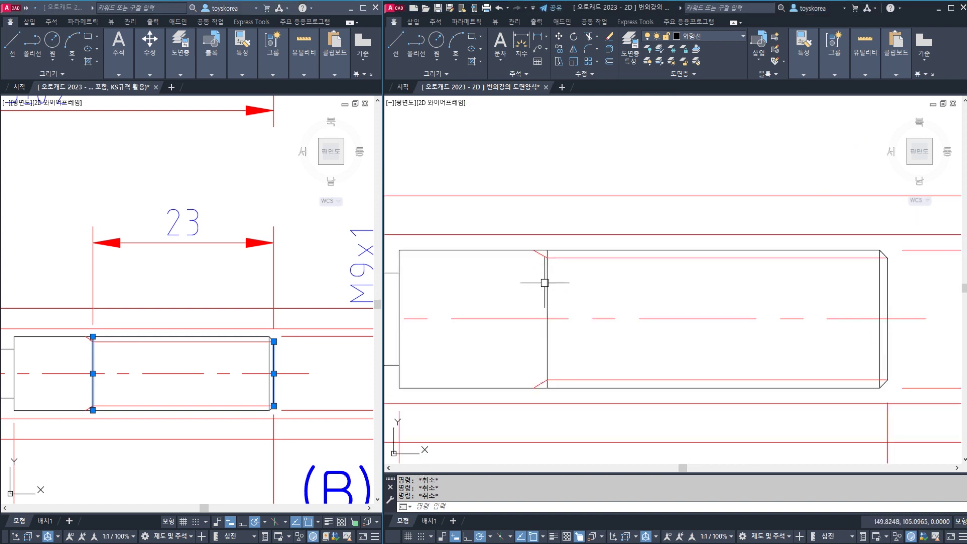
pyautogui.write('dan')
pyautogui.press('space')
pyautogui.click(540, 255)
pyautogui.click(521, 250)
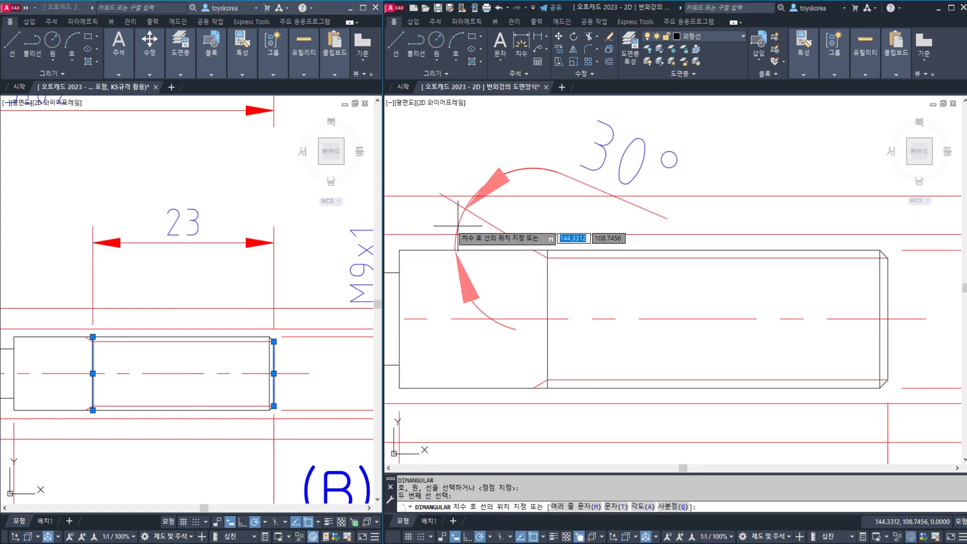
pyautogui.click(429, 225)
pyautogui.moveTo(590, 178); pyautogui.dragTo(620, 258, button='middle')
pyautogui.hotkey('ctrl', '2')
pyautogui.moveTo(651, 140); pyautogui.dragTo(536, 283)
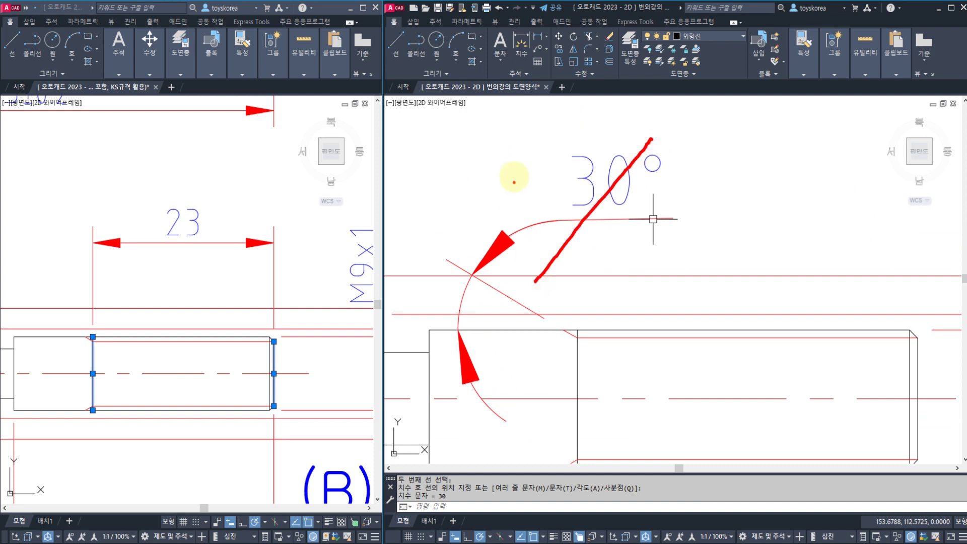
pyautogui.moveTo(519, 160); pyautogui.dragTo(660, 259)
pyautogui.press('Escape')
pyautogui.scroll(-2, 670, 262)
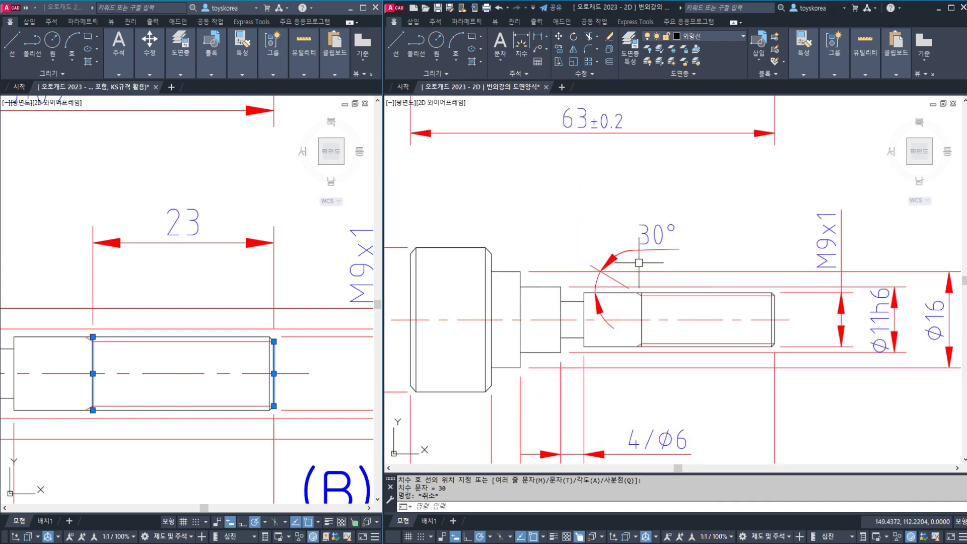
# Step: Erase the angular dimension at the slanted run-out line
pyautogui.click(669, 259)
pyautogui.click(644, 230)
pyautogui.write('e')
pyautogui.press('space')
# Step: Add a vertical linear dimension across the thread's root diameter beside the shaft's threaded end
pyautogui.moveTo(776, 331); pyautogui.dragTo(679, 314, button='middle')
pyautogui.write('d')
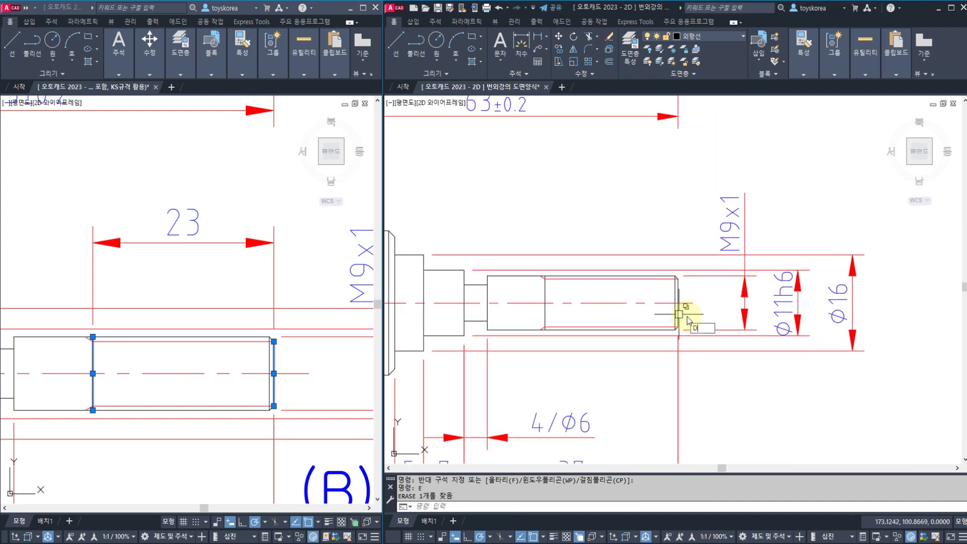
pyautogui.write('li')
pyautogui.press('space')
pyautogui.scroll(4, 679, 314)
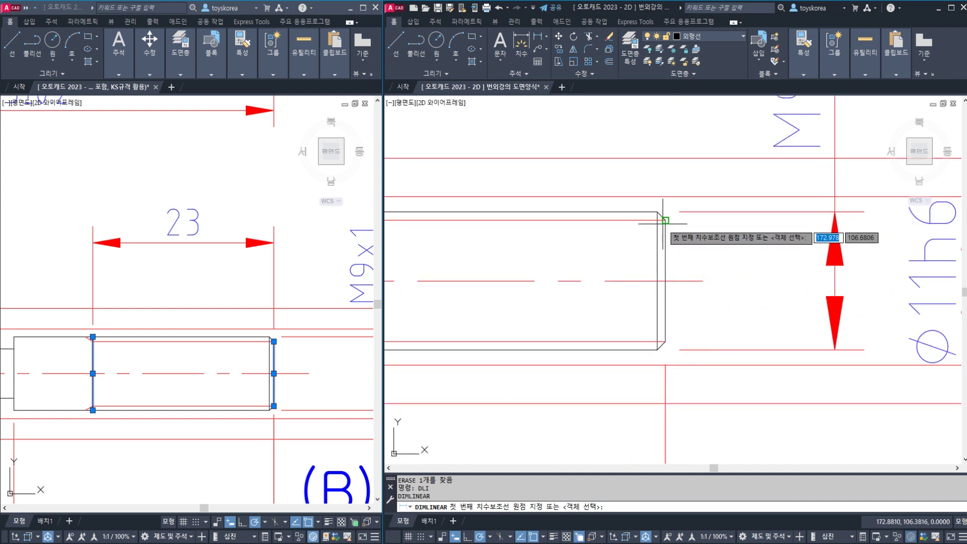
pyautogui.click(650, 340)
pyautogui.click(711, 301)
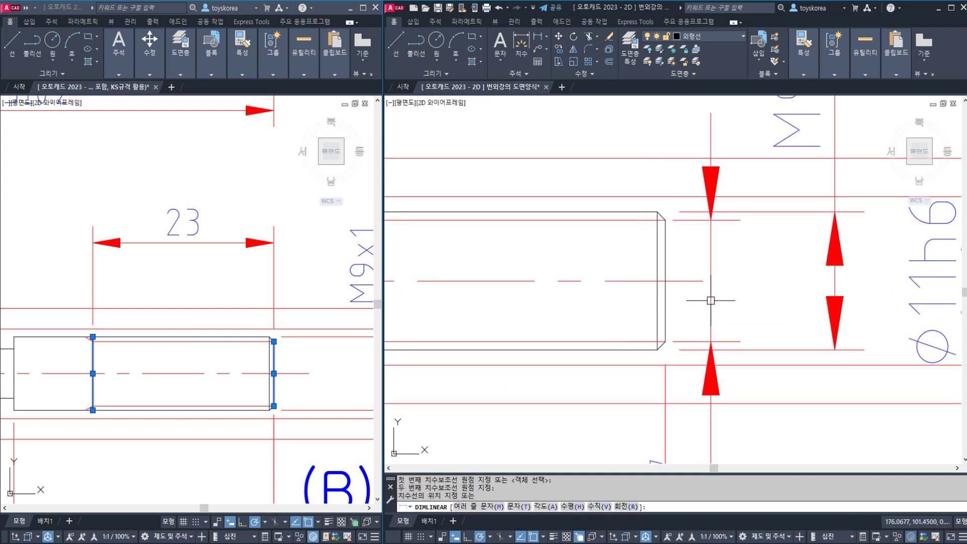
pyautogui.press('Escape')
pyautogui.scroll(-4, 702, 304)
pyautogui.moveTo(713, 364); pyautogui.dragTo(709, 339, button='middle')
pyautogui.scroll(4, 709, 339)
pyautogui.hotkey('ctrl', '2')
pyautogui.moveTo(713, 286); pyautogui.dragTo(620, 368)
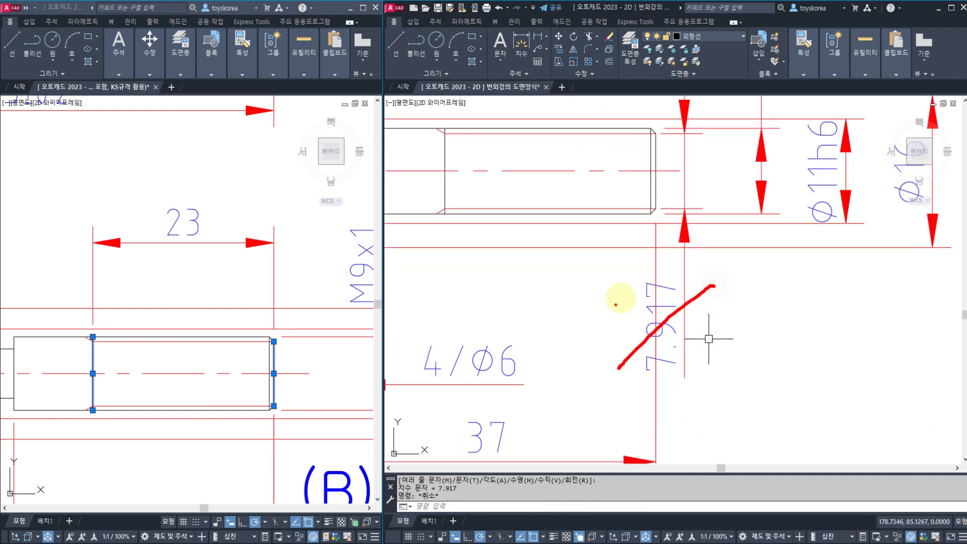
pyautogui.moveTo(624, 297); pyautogui.dragTo(733, 368)
pyautogui.press('Escape')
# Step: Switch to the KS drafting standard PDF, check the root diameter for the M9x1 thread, and return to AutoCAD
pyautogui.hotkey('alt', 'Tab')
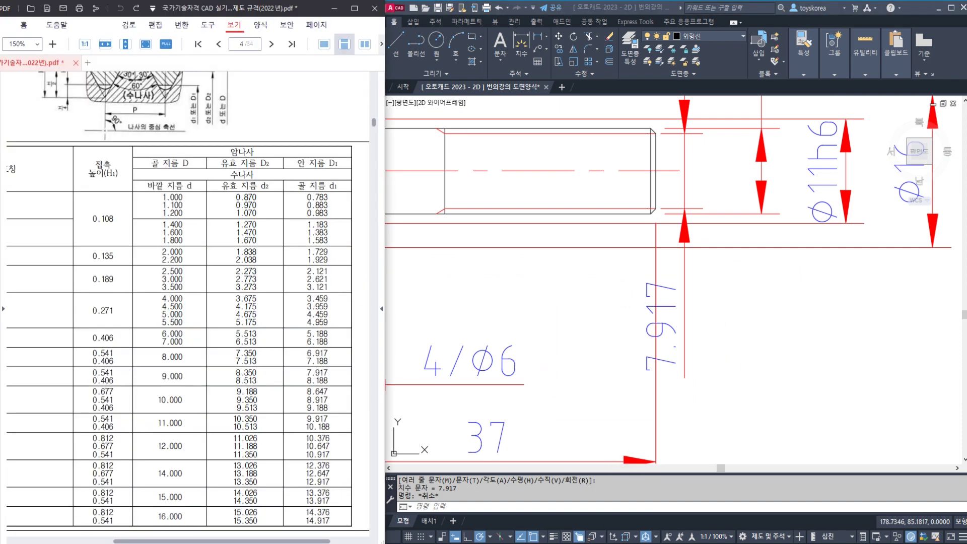
pyautogui.click(549, 542)
pyautogui.click(645, 385)
pyautogui.press('Escape')
pyautogui.press('Escape')
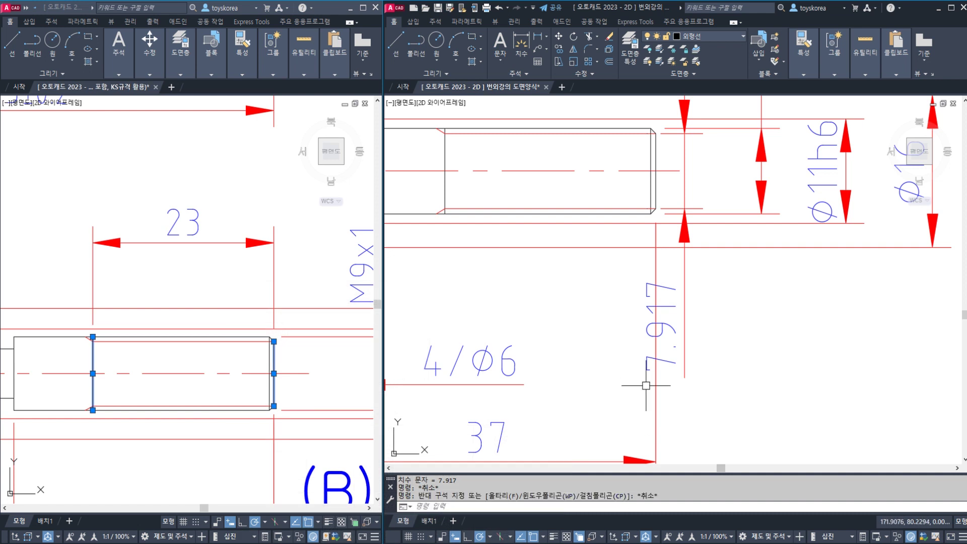
# Step: Erase the root diameter dimension at the shaft's threaded end
pyautogui.click(688, 339)
pyautogui.press('Escape')
pyautogui.press('Escape')
pyautogui.click(676, 323)
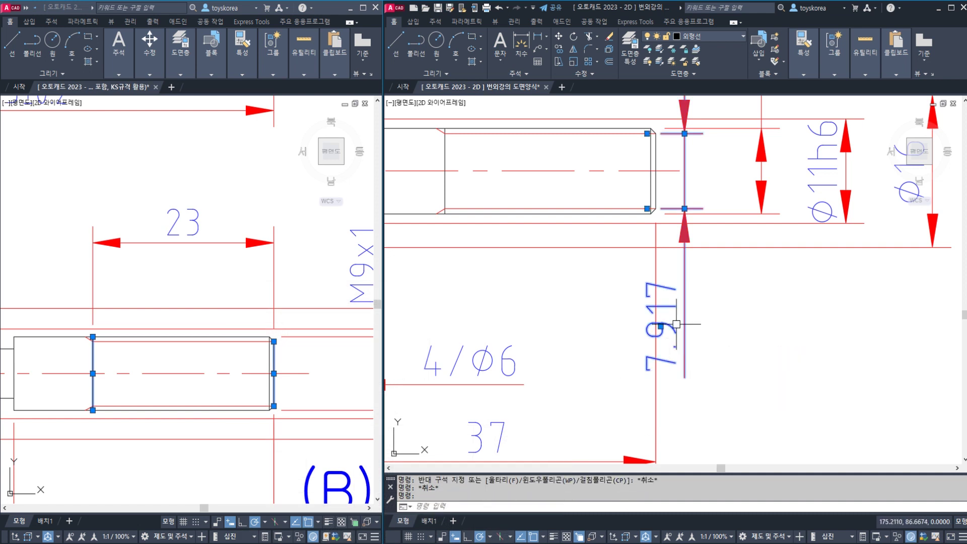
pyautogui.write('E')
pyautogui.press('Return')
pyautogui.scroll(-3, 655, 302)
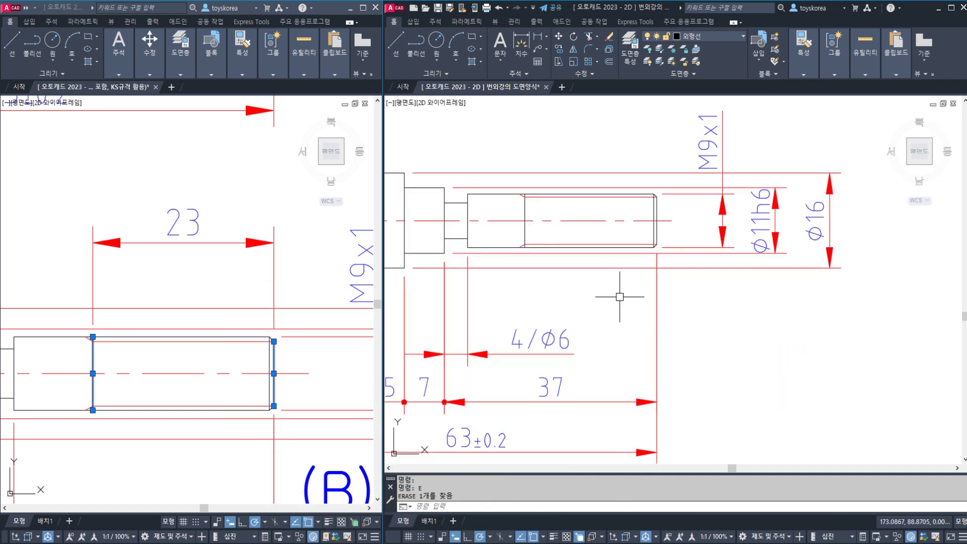
# Step: Add a horizontal linear dimension above the shaft from its threaded end to the thread end line, and save the drawing
pyautogui.scroll(4, 619, 297)
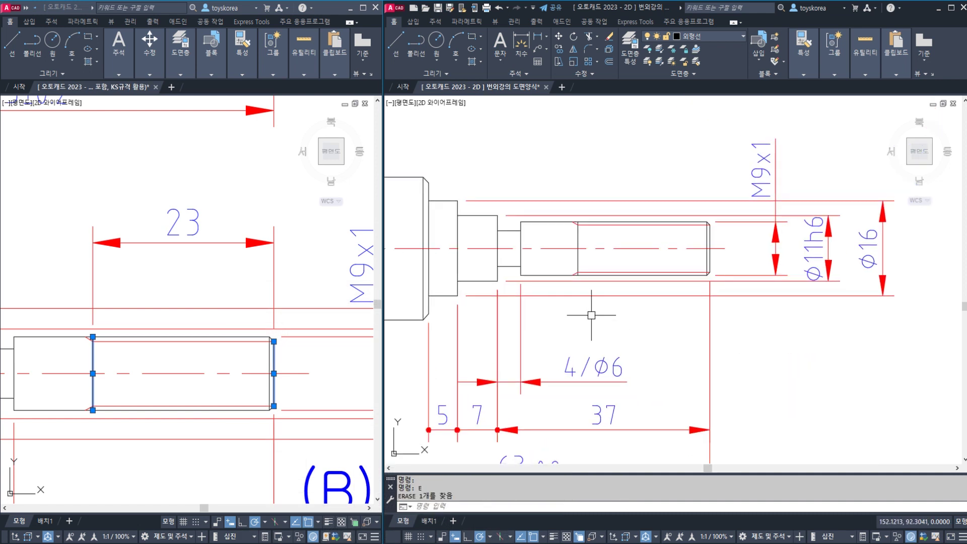
pyautogui.press('Escape')
pyautogui.click(619, 270)
pyautogui.press('Escape')
pyautogui.press('Escape')
pyautogui.moveTo(617, 270); pyautogui.dragTo(613, 270, button='middle')
pyautogui.write('DLI')
pyautogui.press('Return')
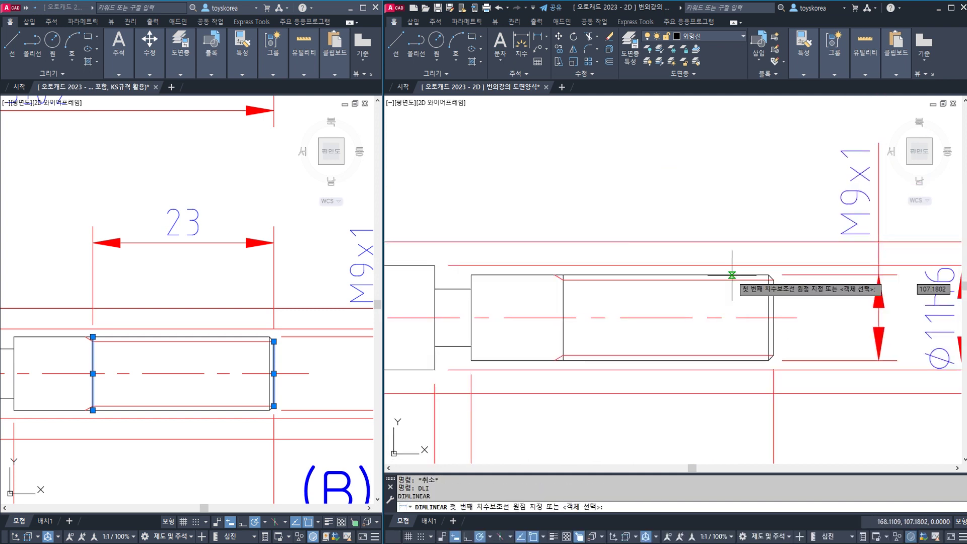
pyautogui.scroll(2, 731, 277)
pyautogui.click(796, 280)
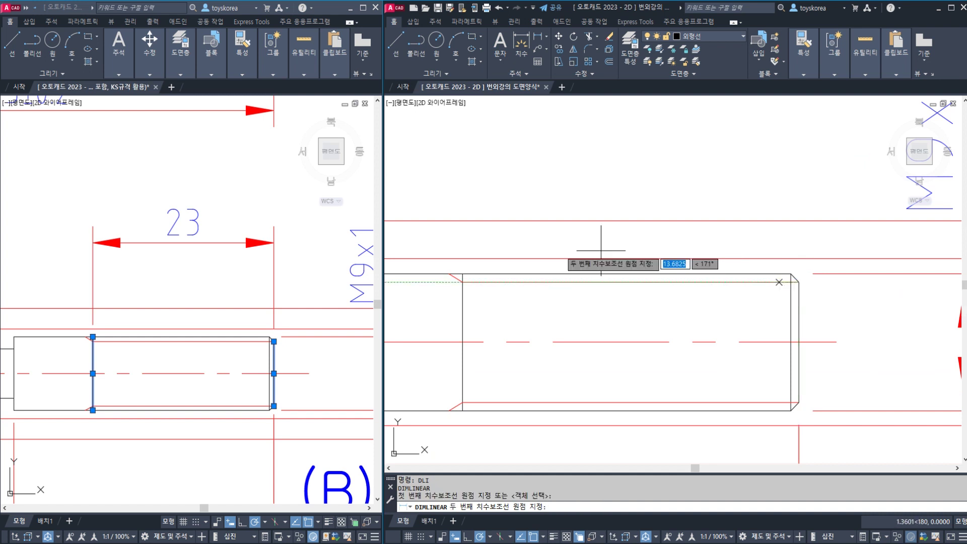
pyautogui.click(463, 273)
pyautogui.scroll(-3, 546, 243)
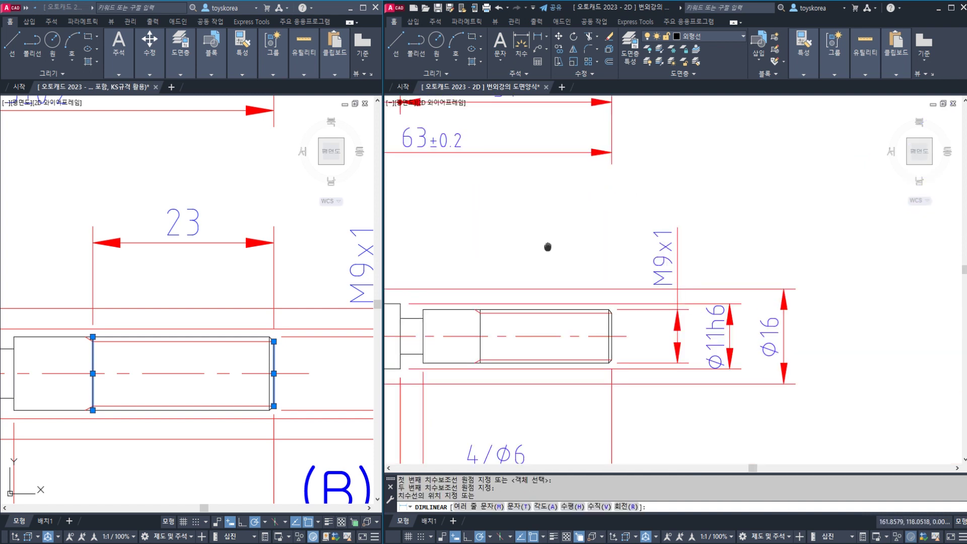
pyautogui.click(551, 261)
pyautogui.press('Escape')
pyautogui.scroll(-3, 642, 260)
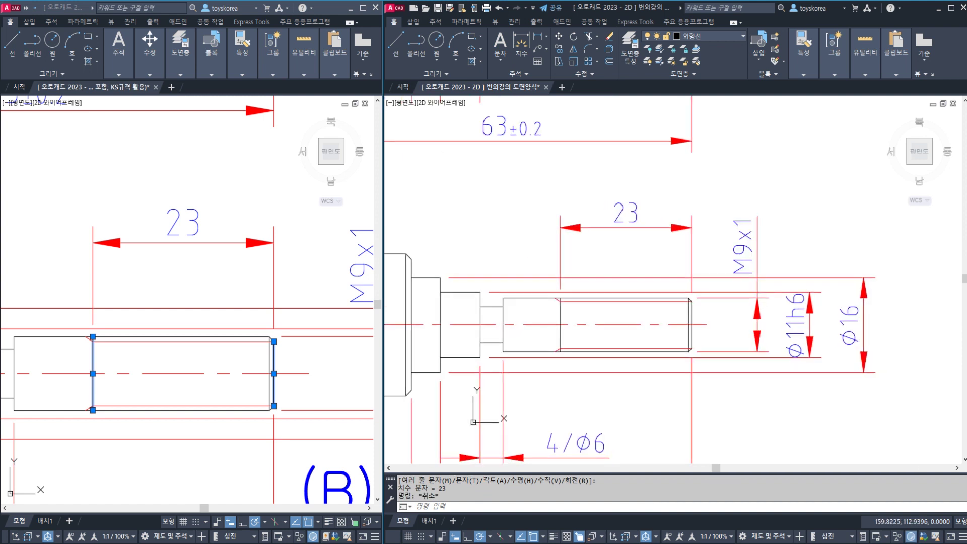
pyautogui.hotkey('ctrl', 's')
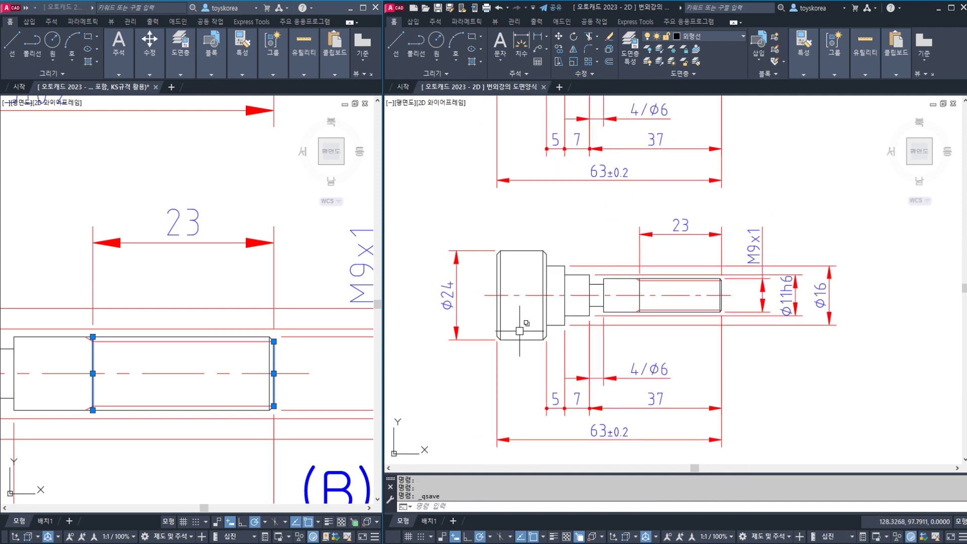
# Step: Compare the fully threaded shaft (A) and partially threaded shaft (B) with the reference drawing
pyautogui.click(334, 402)
pyautogui.press('Escape')
pyautogui.scroll(-6, 270, 356)
pyautogui.moveTo(270, 354)
pyautogui.mouseDown(button='middle')
pyautogui.moveTo(244, 325)
pyautogui.moveTo(158, 320)
pyautogui.mouseUp(button='middle')
pyautogui.scroll(-2, 271, 347)
pyautogui.hotkey('ctrl', 's')
pyautogui.scroll(6, 156, 343)
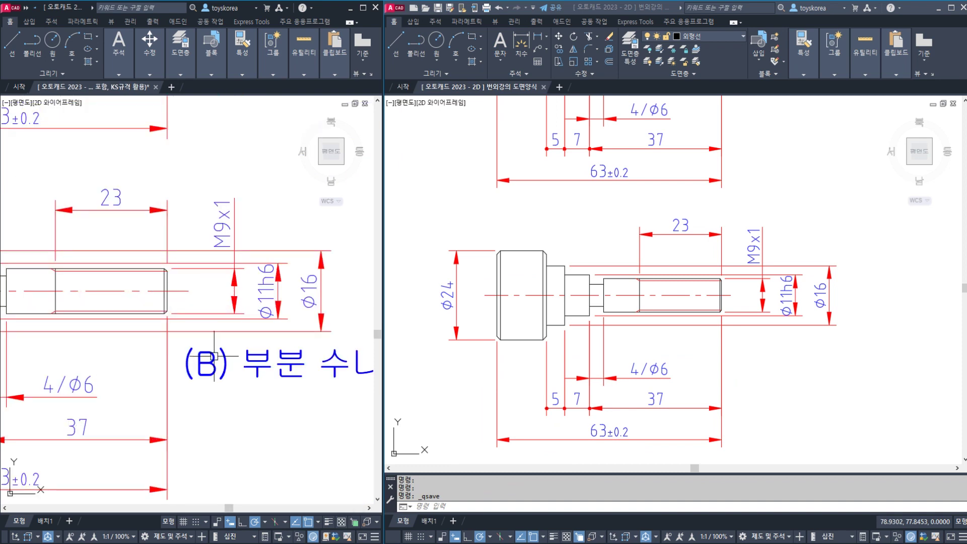
pyautogui.moveTo(236, 358)
pyautogui.mouseDown(button='middle')
pyautogui.moveTo(179, 356)
pyautogui.moveTo(317, 355)
pyautogui.mouseUp(button='middle')
pyautogui.scroll(-2, 237, 358)
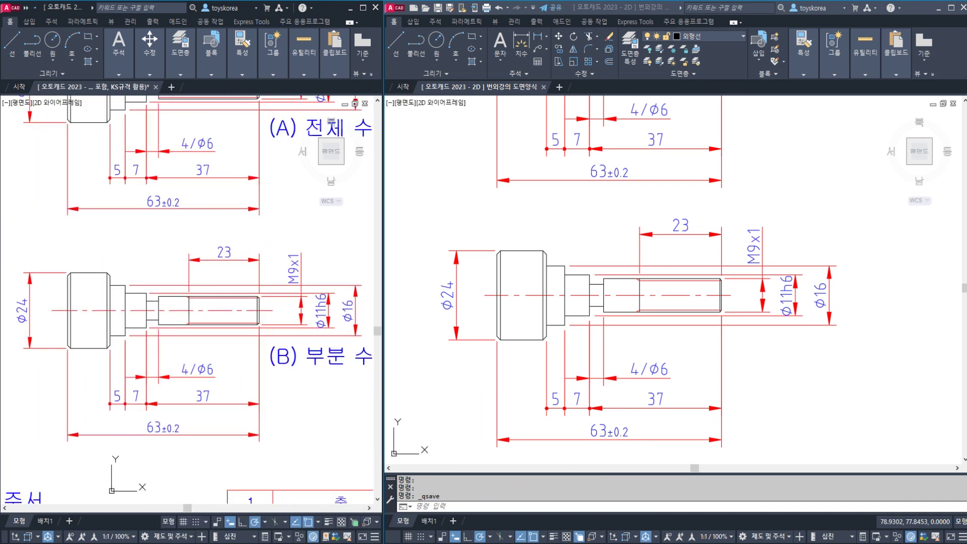
pyautogui.moveTo(222, 357); pyautogui.dragTo(222, 426, button='middle')
pyautogui.click(585, 376)
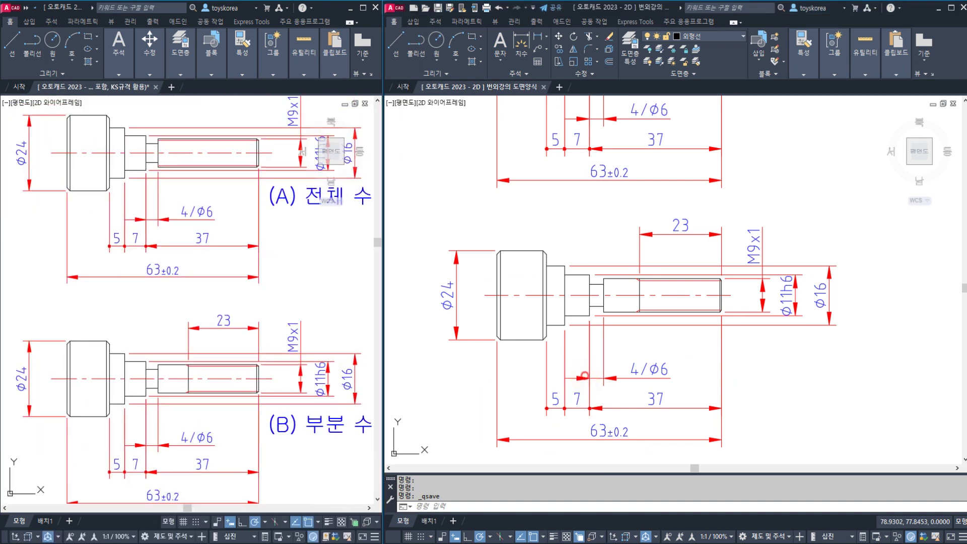
pyautogui.press('Escape')
pyautogui.scroll(-2, 592, 340)
pyautogui.moveTo(601, 266)
pyautogui.mouseDown(button='middle')
pyautogui.moveTo(590, 330)
pyautogui.moveTo(585, 307)
pyautogui.moveTo(592, 314)
pyautogui.mouseUp(button='middle')
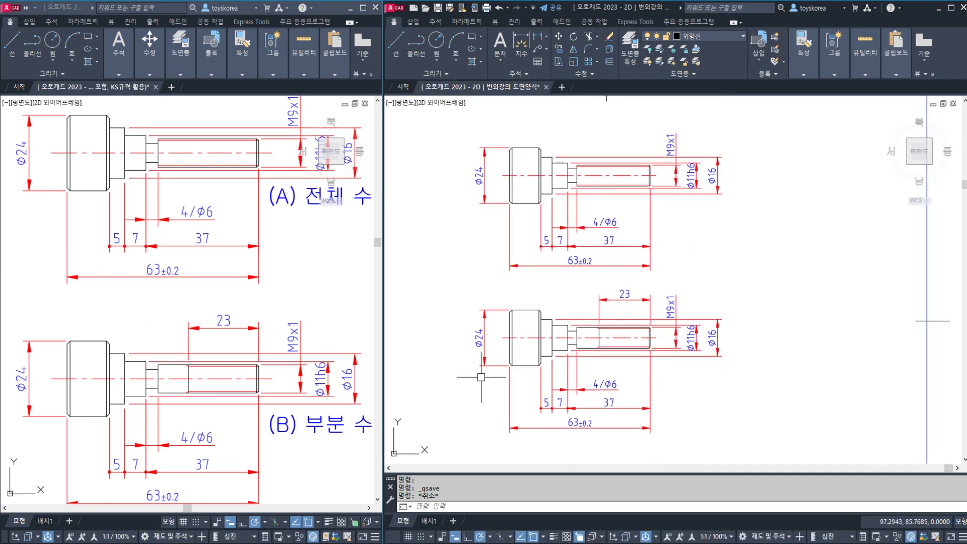
pyautogui.moveTo(484, 381)
pyautogui.mouseDown(button='middle')
pyautogui.moveTo(568, 307)
pyautogui.moveTo(543, 382)
pyautogui.mouseUp(button='middle')
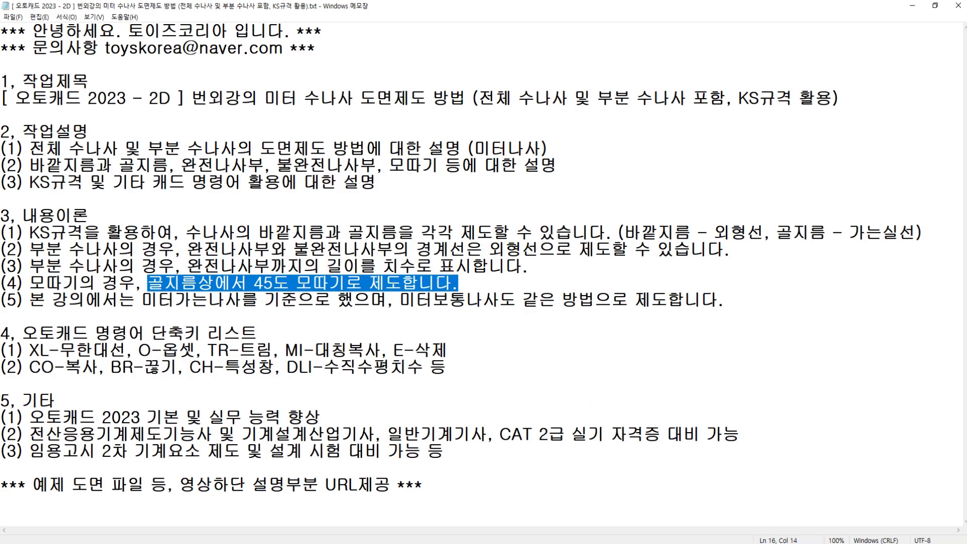
# Step: Review the lecture notes on metric external threads, covering the work description, KS standard drafting rules, 45-degree chamfers and command shortcuts
pyautogui.click(188, 201)
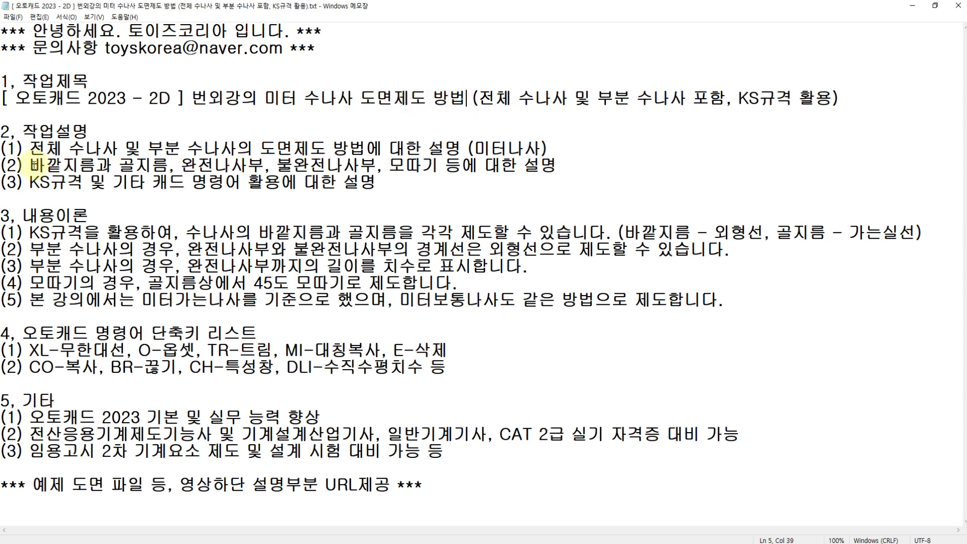
pyautogui.click(118, 165)
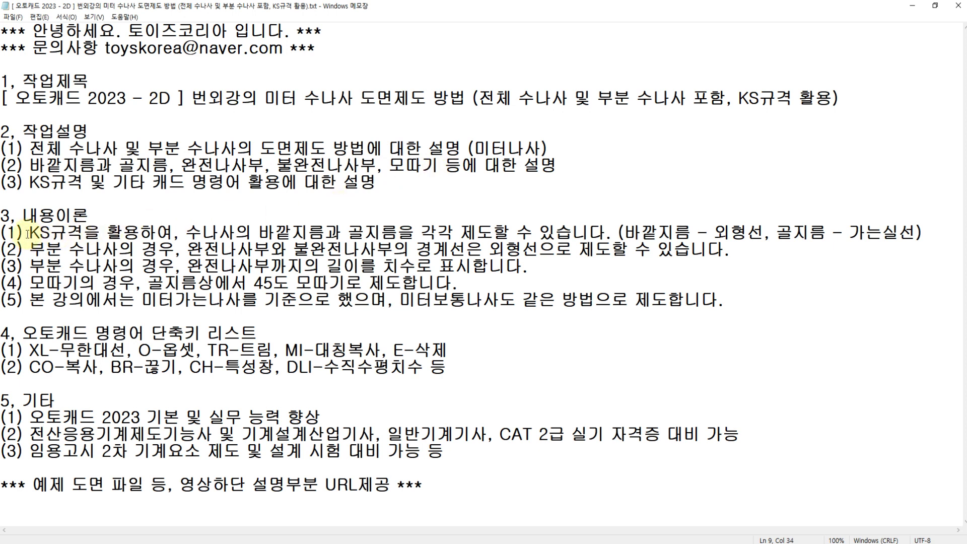
pyautogui.moveTo(27, 233); pyautogui.dragTo(158, 233)
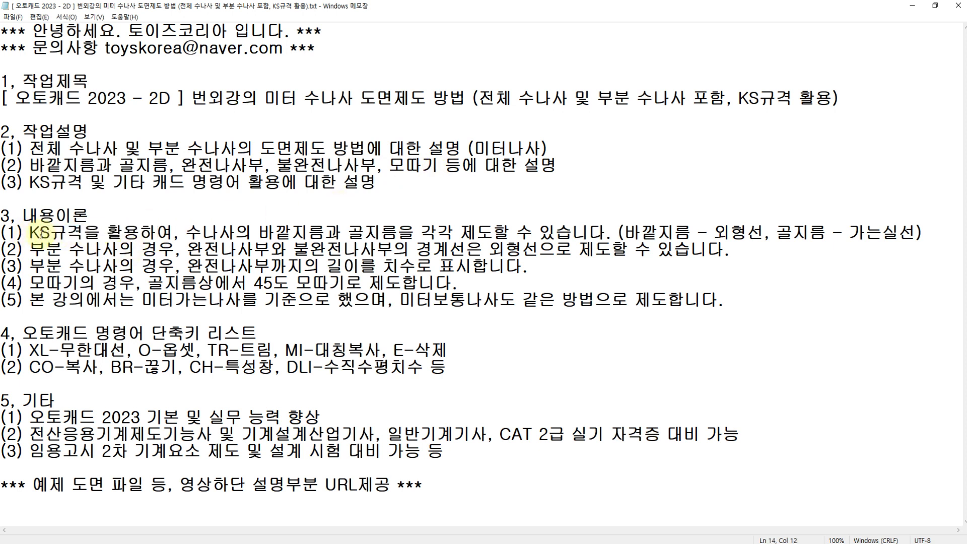
pyautogui.moveTo(29, 232); pyautogui.dragTo(140, 230)
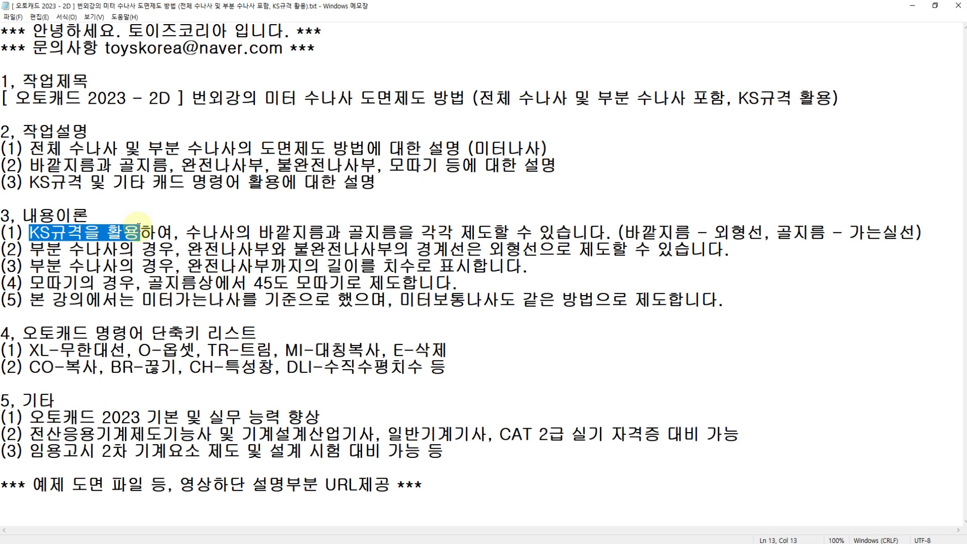
pyautogui.moveTo(140, 231); pyautogui.dragTo(454, 285)
pyautogui.moveTo(141, 301); pyautogui.dragTo(732, 297)
pyautogui.click(403, 303)
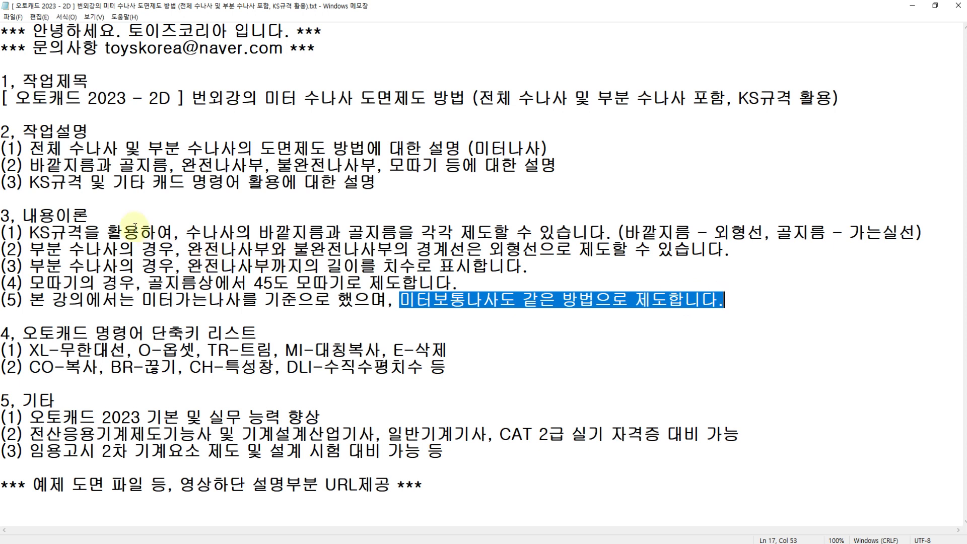
pyautogui.click(95, 217)
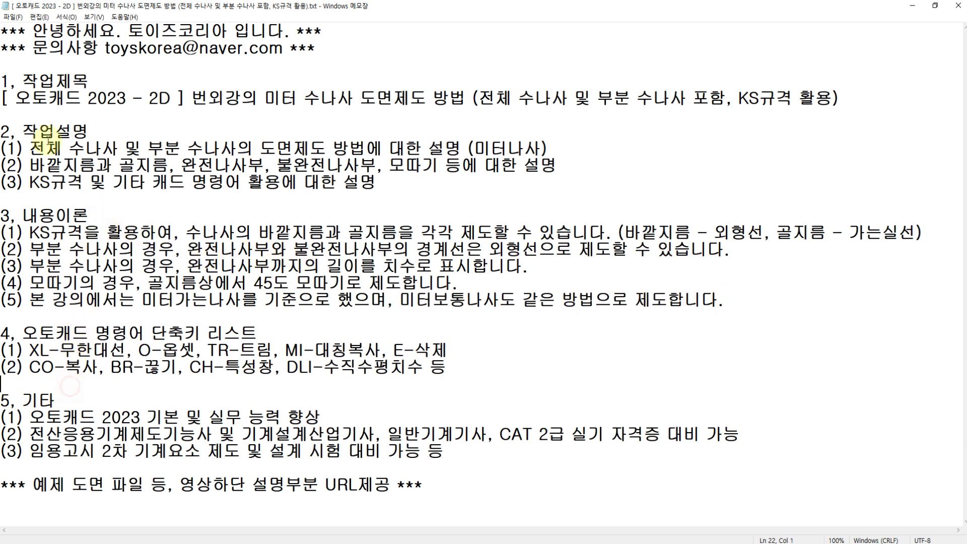
pyautogui.click(105, 83)
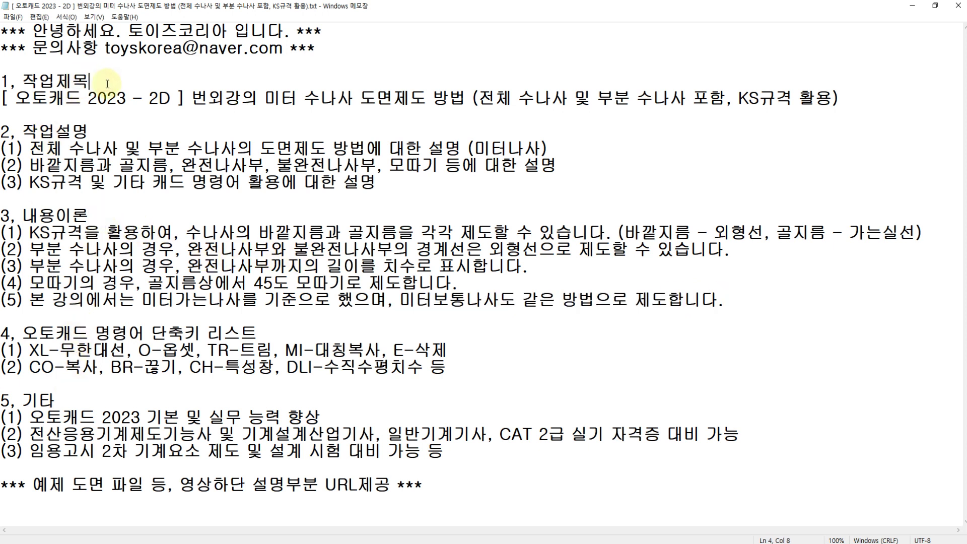